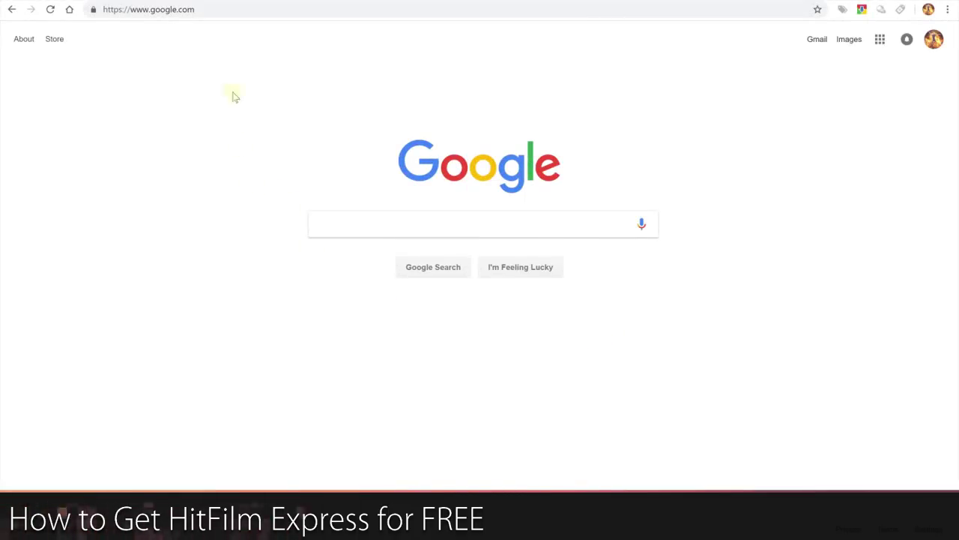
Load hitfilm.com/express, scroll down the product page, then return to its top.
left_click(226, 10)
type("hi")
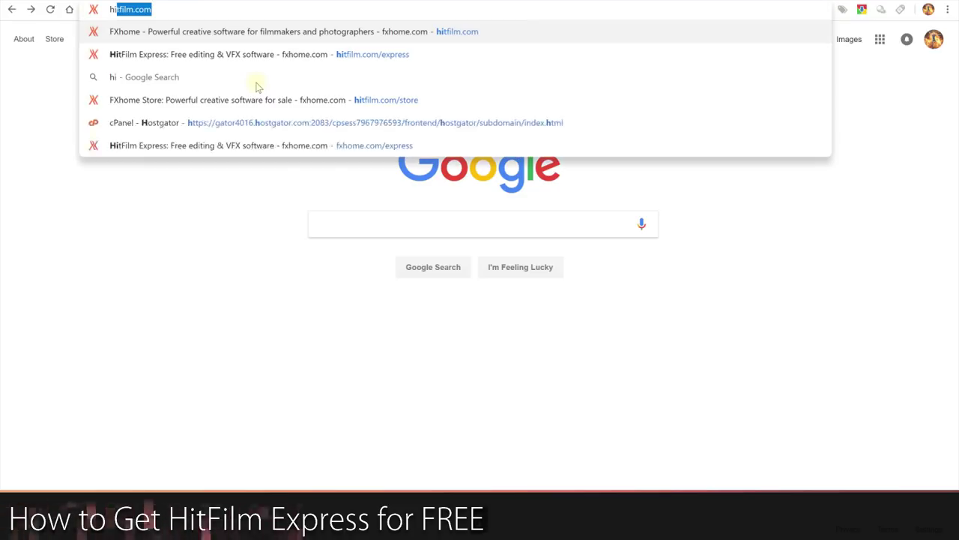
type("tfilm.com/express")
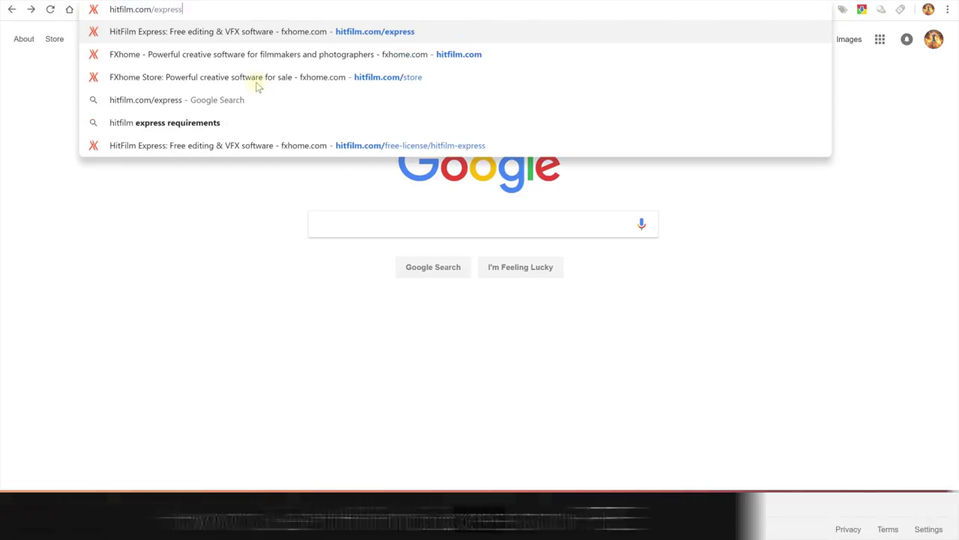
key("Return")
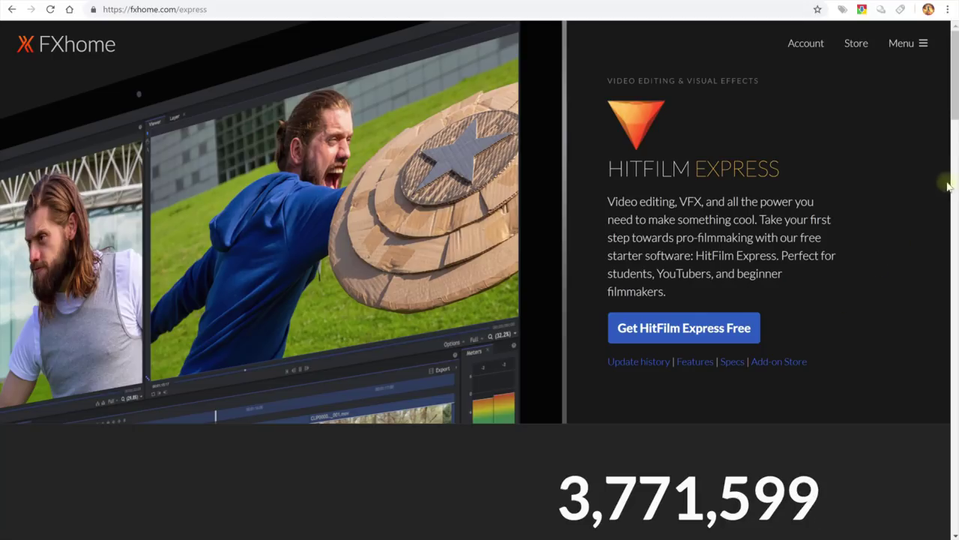
scroll(946, 120, "down", 5)
scroll(480, 278, "down", 7)
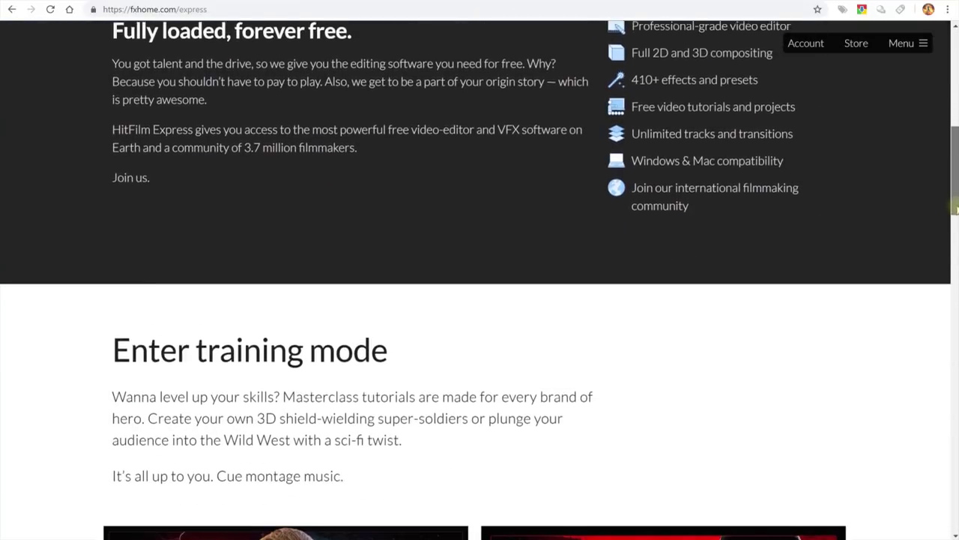
scroll(479, 277, "down", 3)
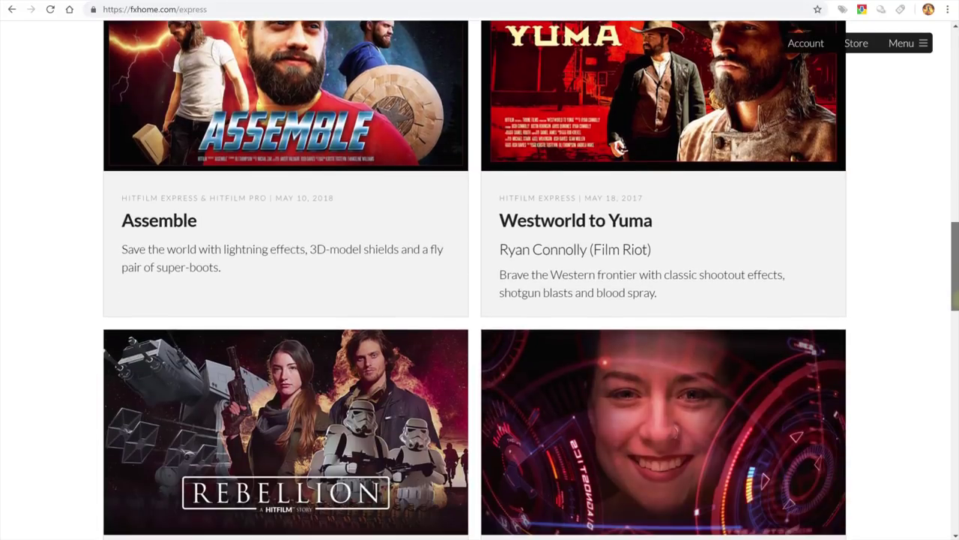
left_click_drag(955, 284, 945, 81)
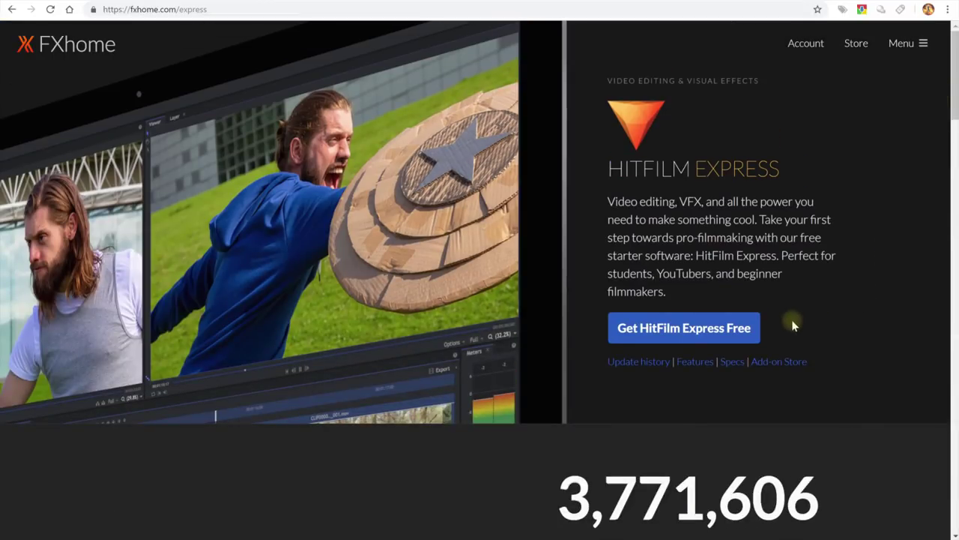
Request the free Express download, share on Twitter, and move the tweet window aside.
left_click(678, 339)
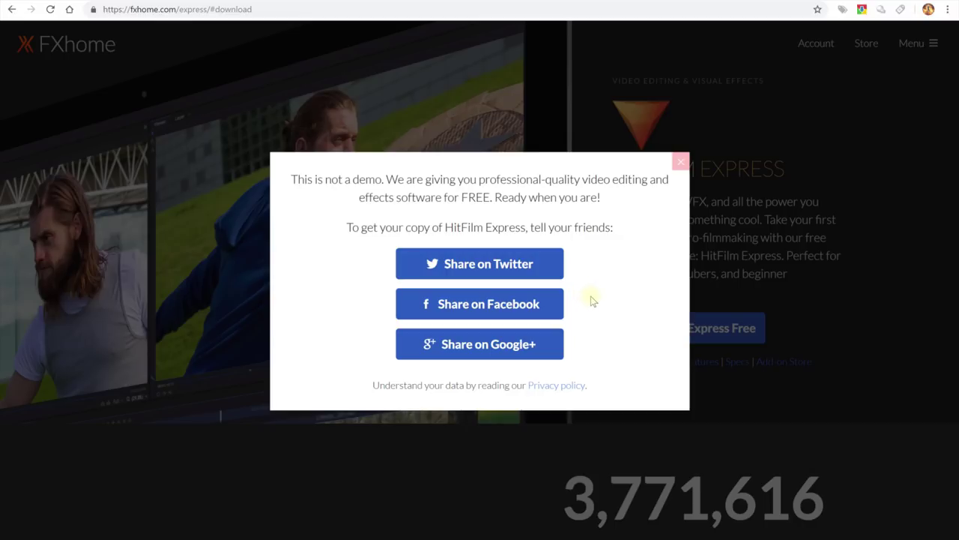
left_click(534, 263)
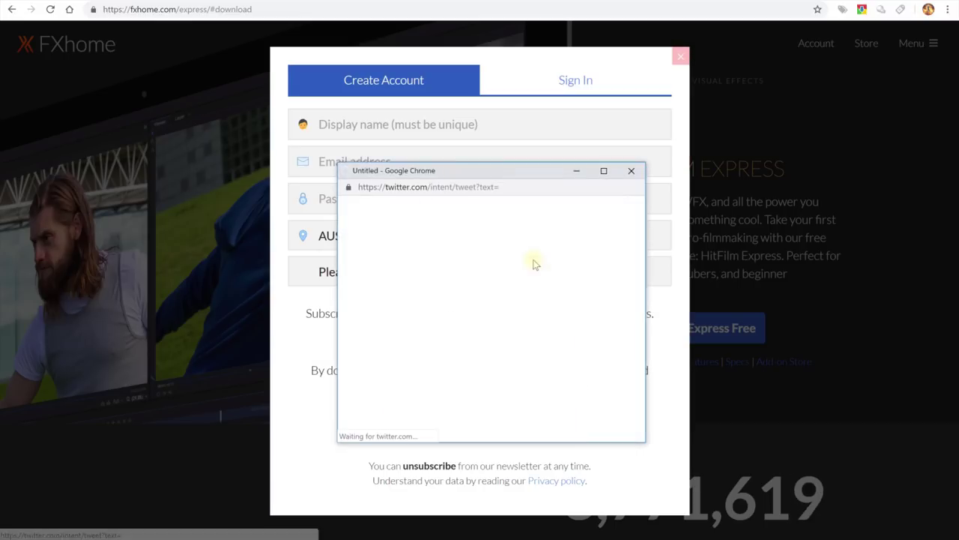
left_click_drag(523, 173, 818, 168)
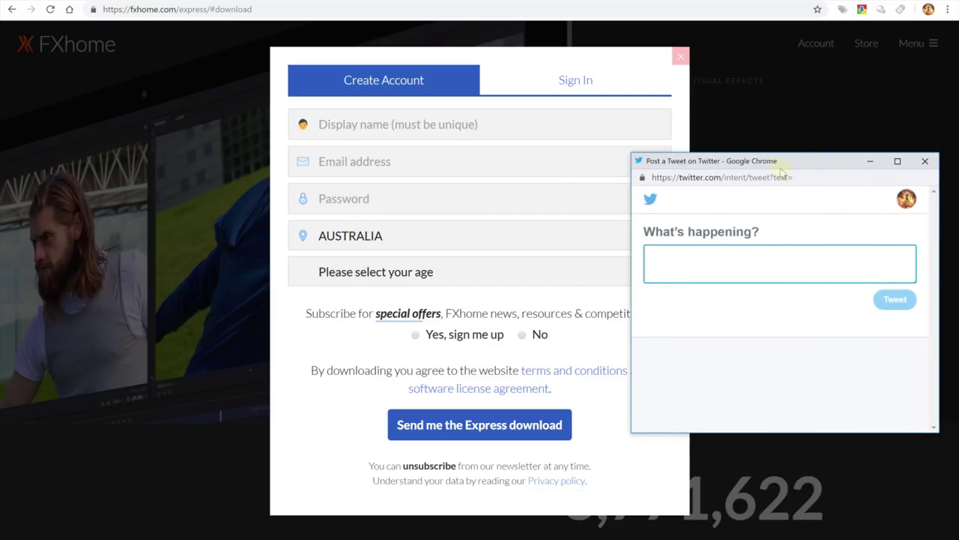
left_click_drag(693, 166, 848, 127)
left_click(683, 161)
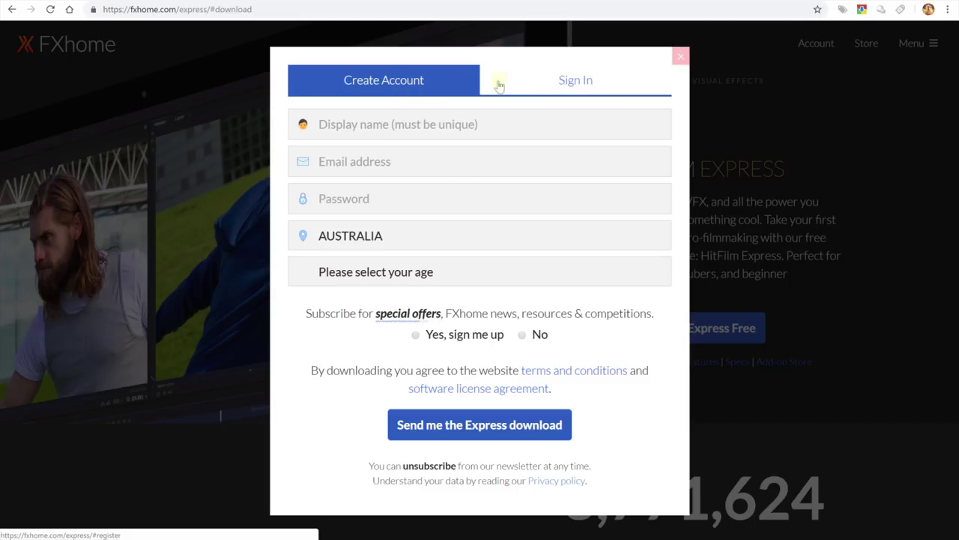
In the Create Account form, enter a display name, the e-mail address and password.
left_click(552, 85)
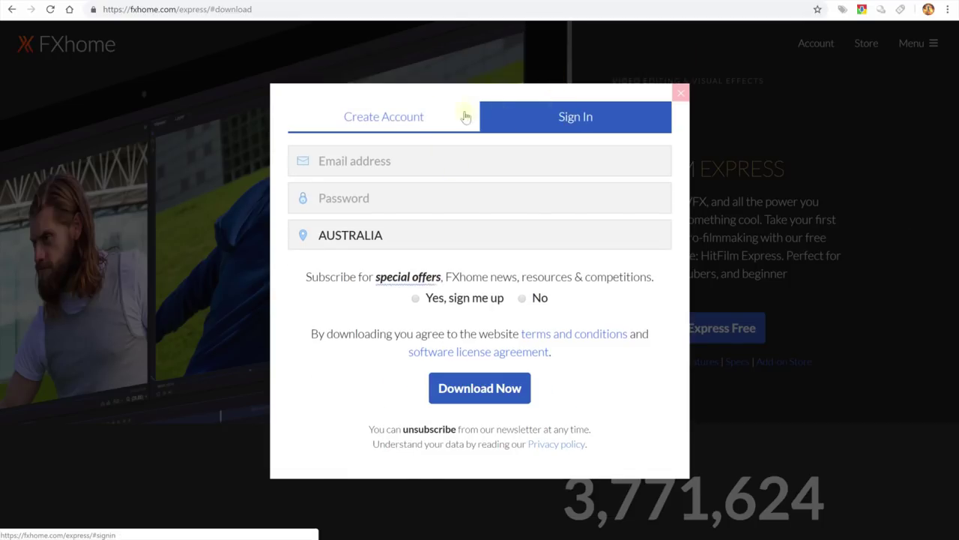
left_click(411, 109)
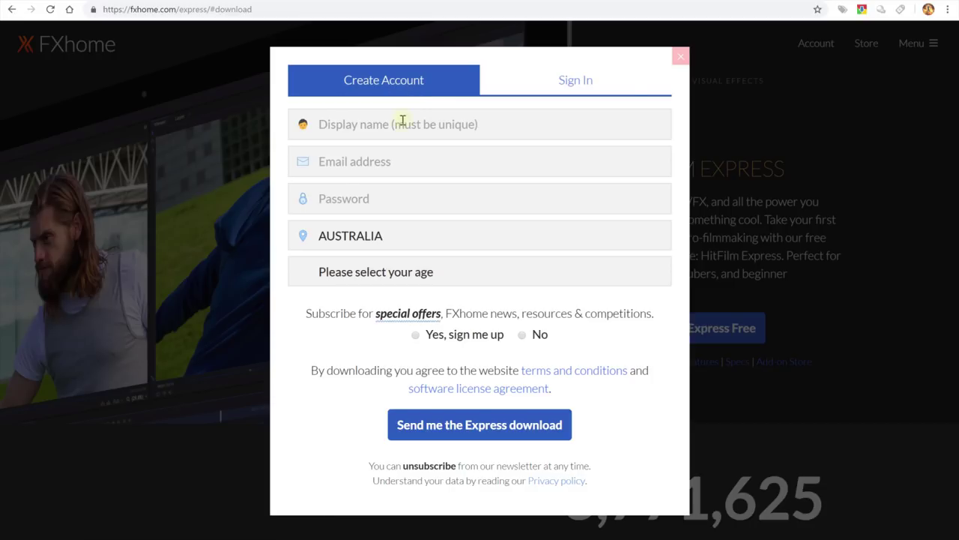
left_click(414, 120)
type("Walter Studio")
key("Tab")
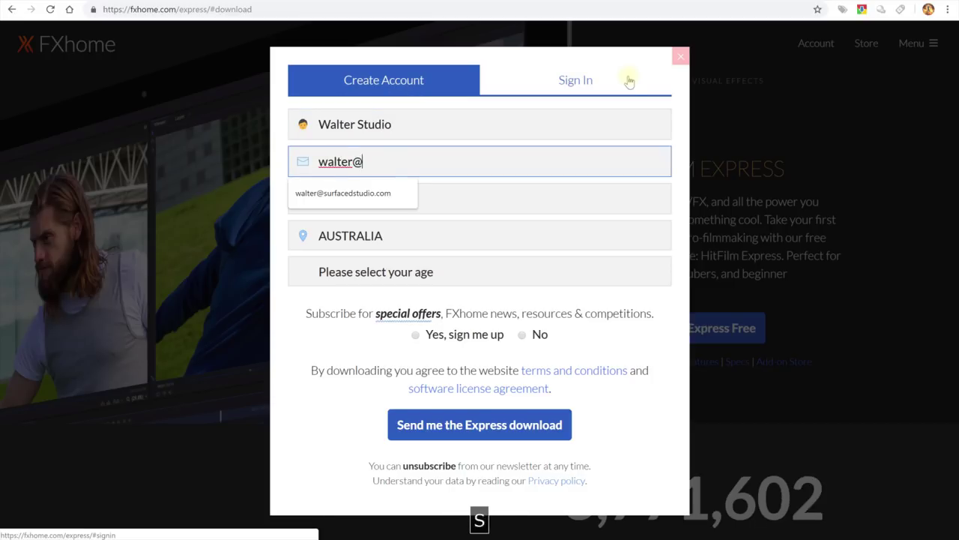
key("Tab")
type("***************")
Choose age 18 or over, decline the newsletter, and submit the download request.
left_click(540, 271)
left_click(524, 322)
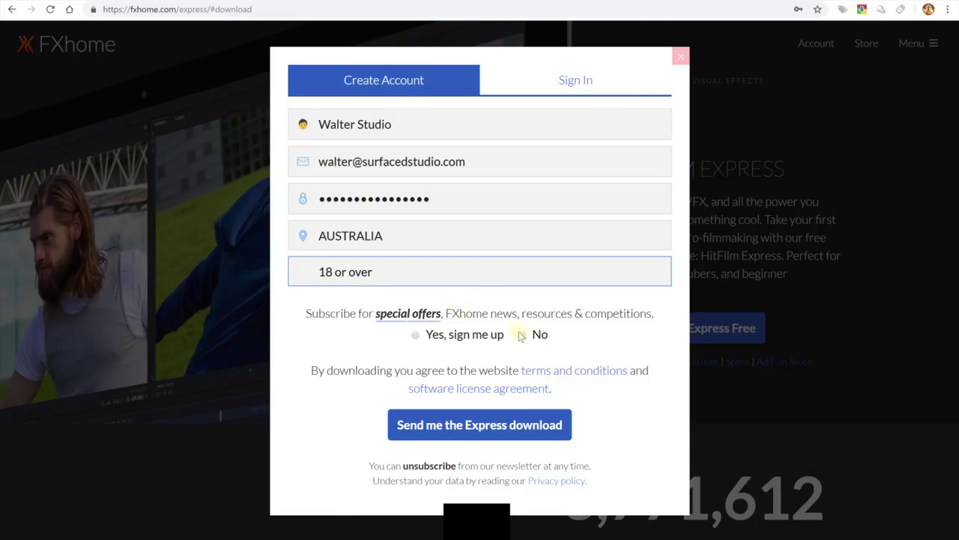
left_click(523, 334)
left_click(547, 443)
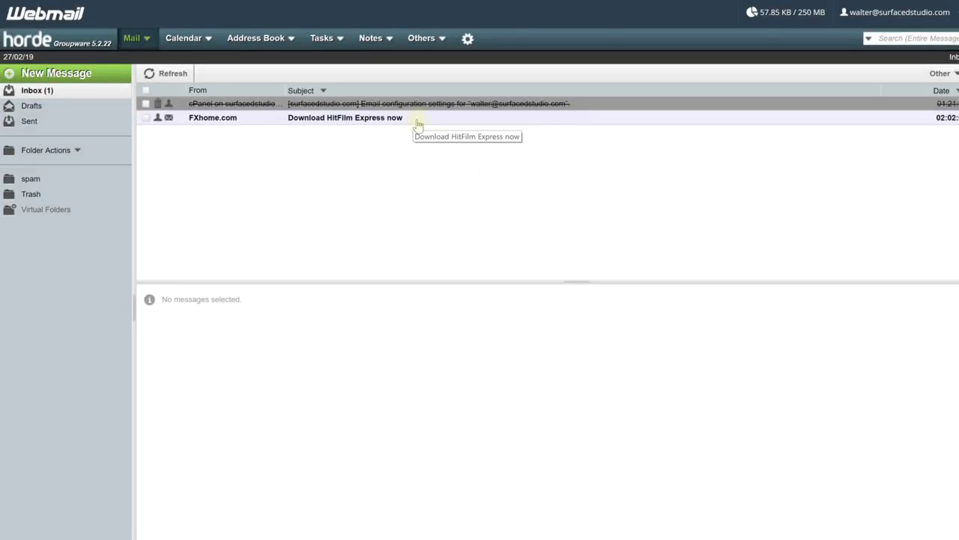
Open the FXhome e-mail and follow its 'Download your HitFilm Express installer' link.
left_click(416, 121)
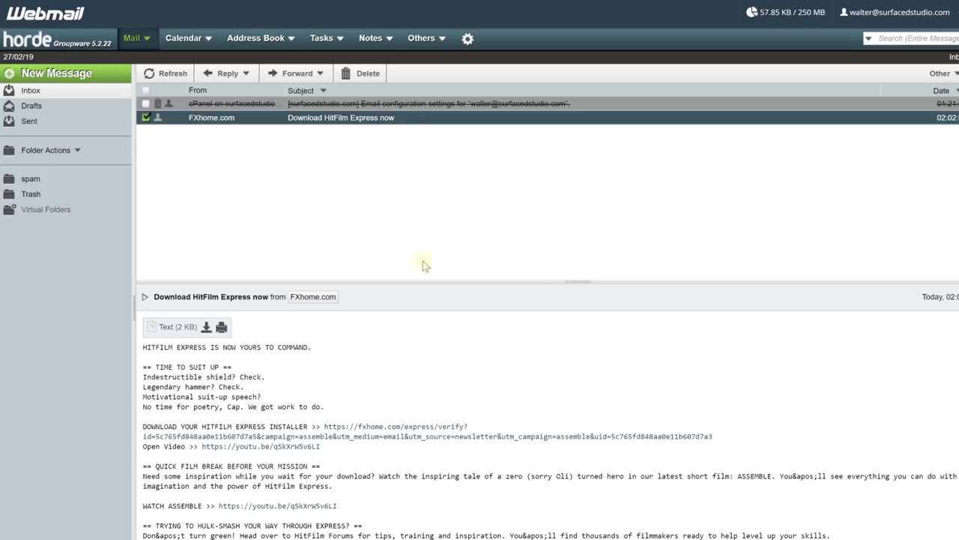
scroll(344, 384, "down", 2)
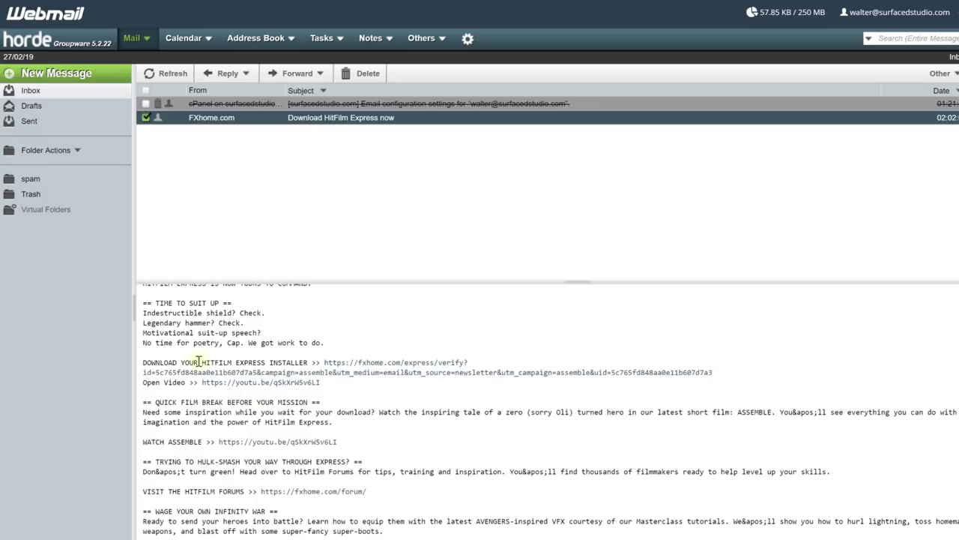
left_click_drag(177, 363, 305, 362)
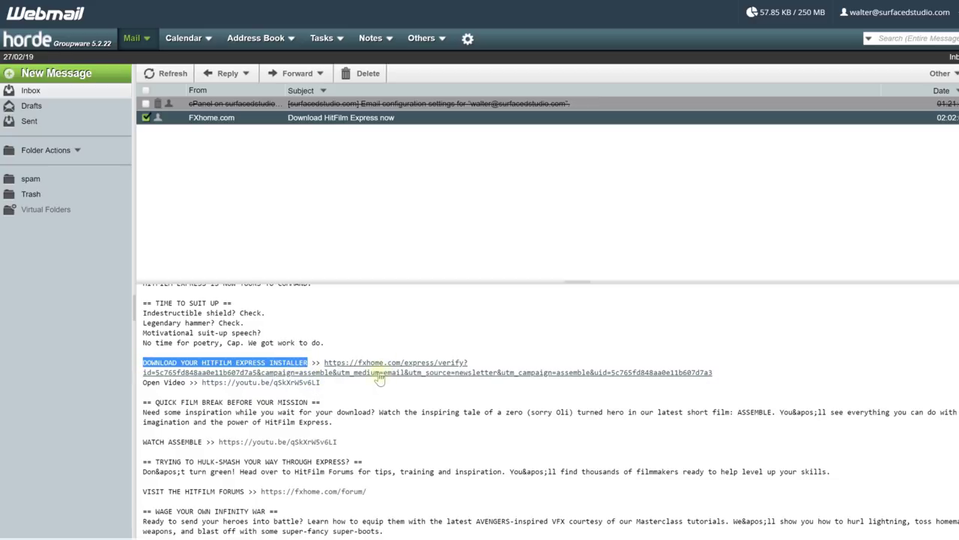
left_click(379, 375)
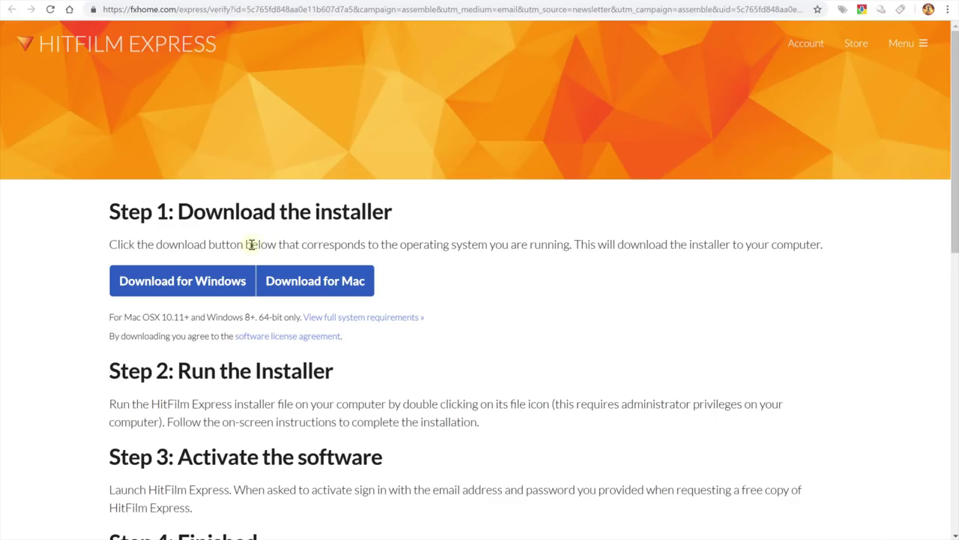
Download the Windows installer to Downloads and open it from the download bar.
left_click(204, 293)
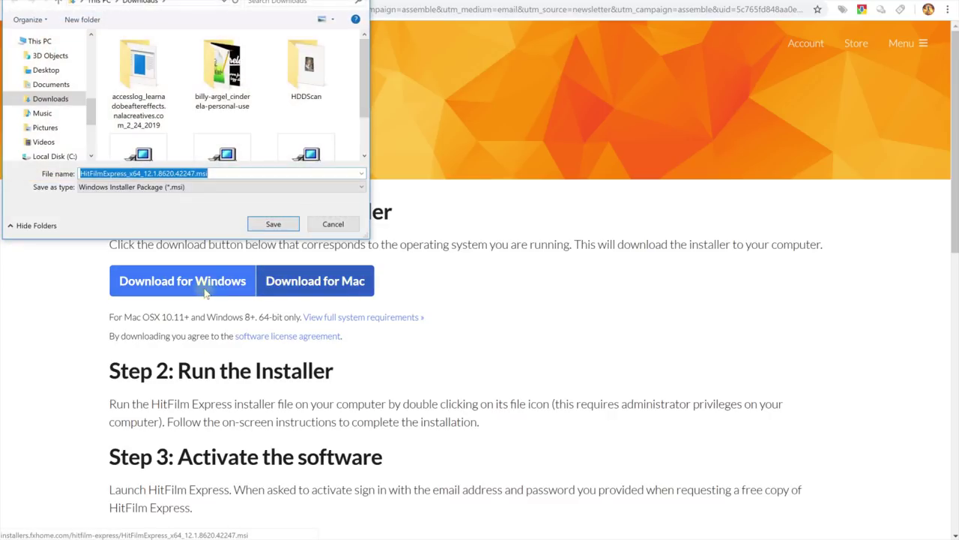
left_click(292, 266)
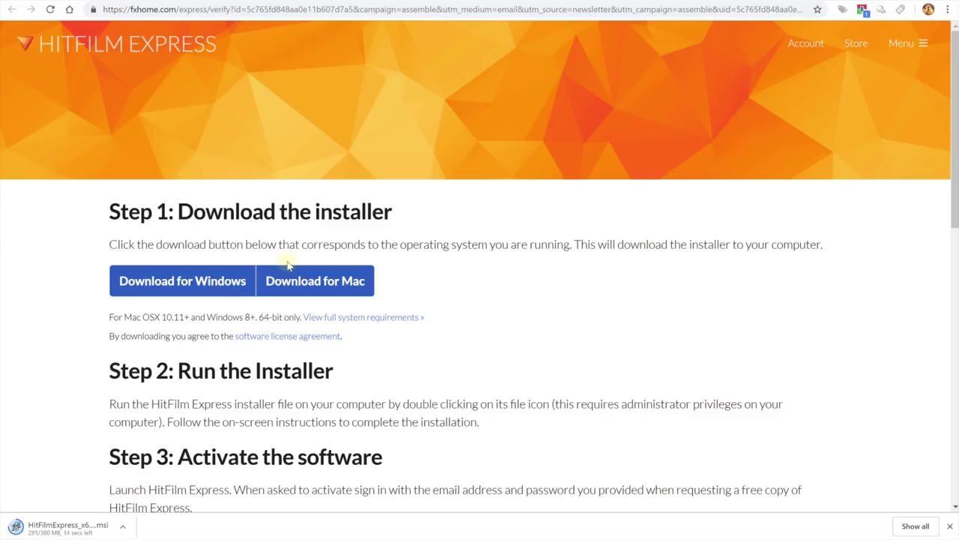
left_click(58, 530)
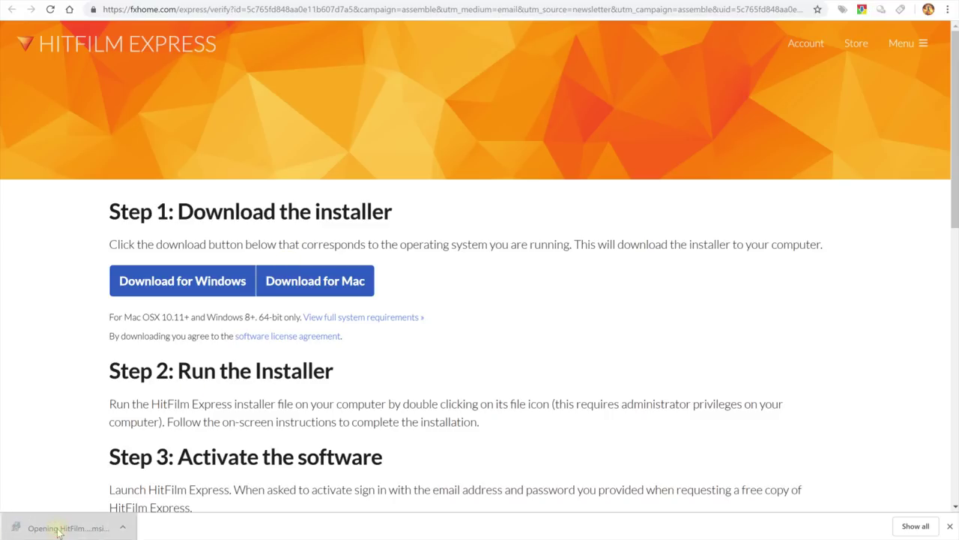
Run the installer with a Complete installation and finish setup to launch HitFilm Express.
left_click(522, 288)
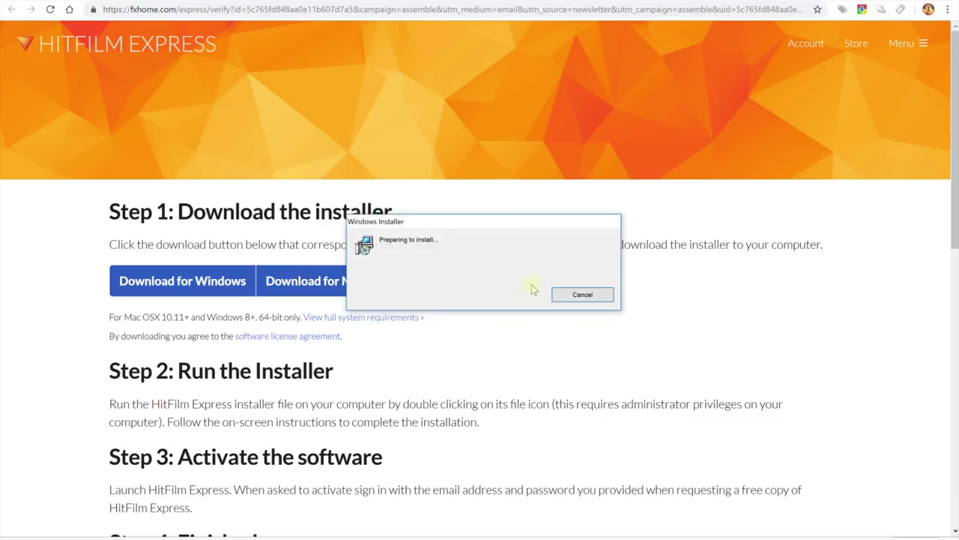
left_click(424, 304)
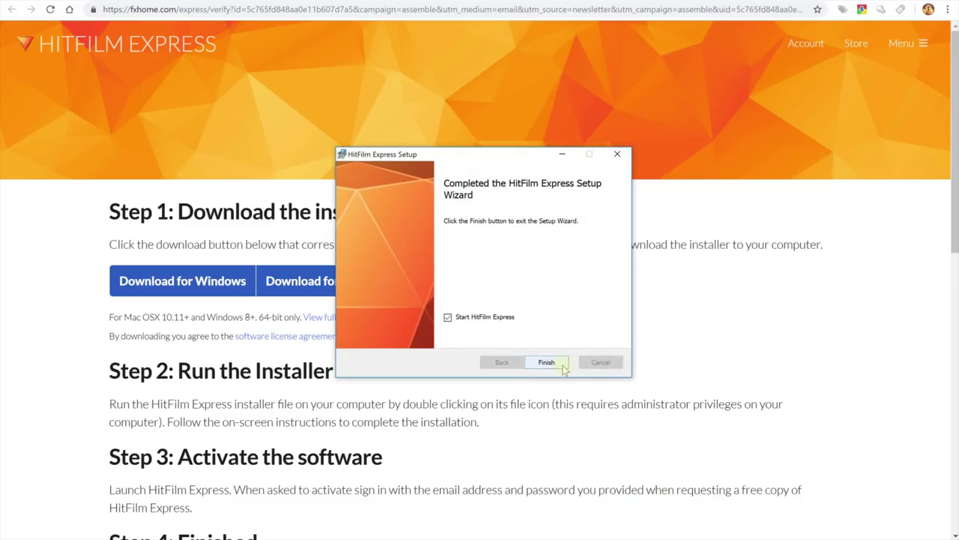
left_click(561, 364)
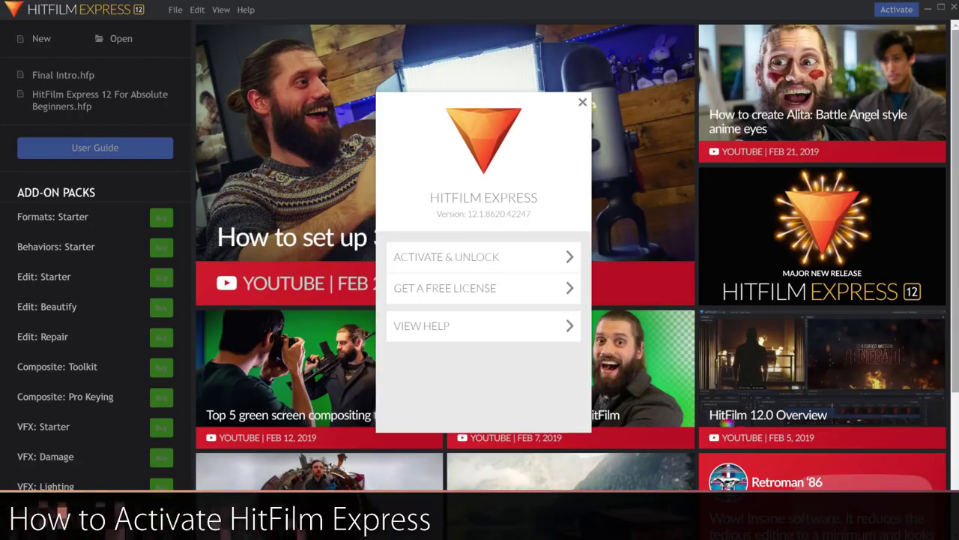
Activate HitFilm Express by signing in with the account e-mail and password.
left_click(535, 259)
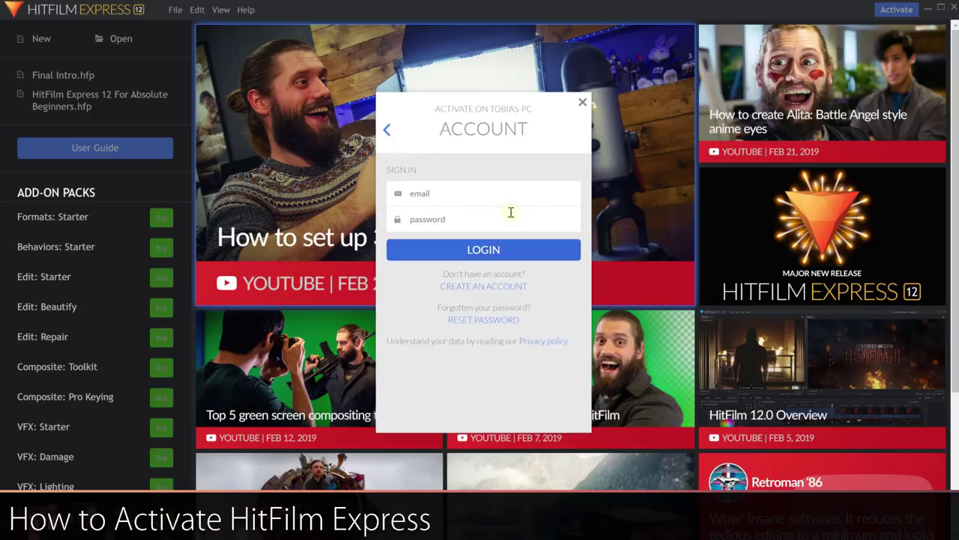
left_click(503, 194)
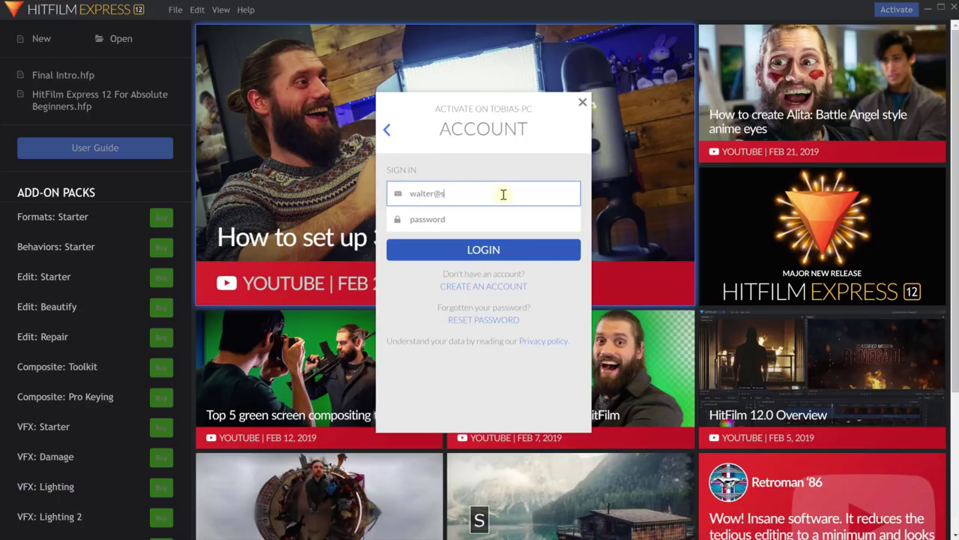
key("Tab")
type("******")
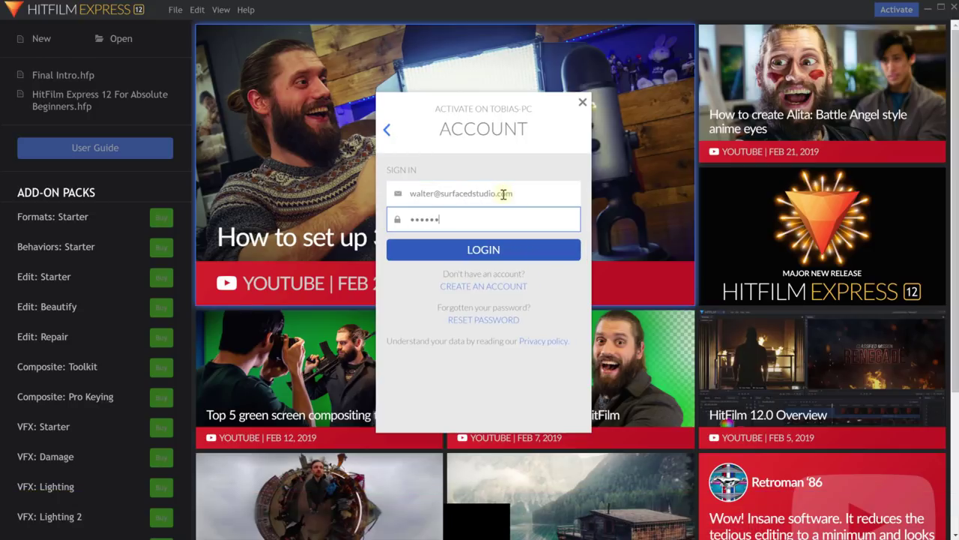
key("Return")
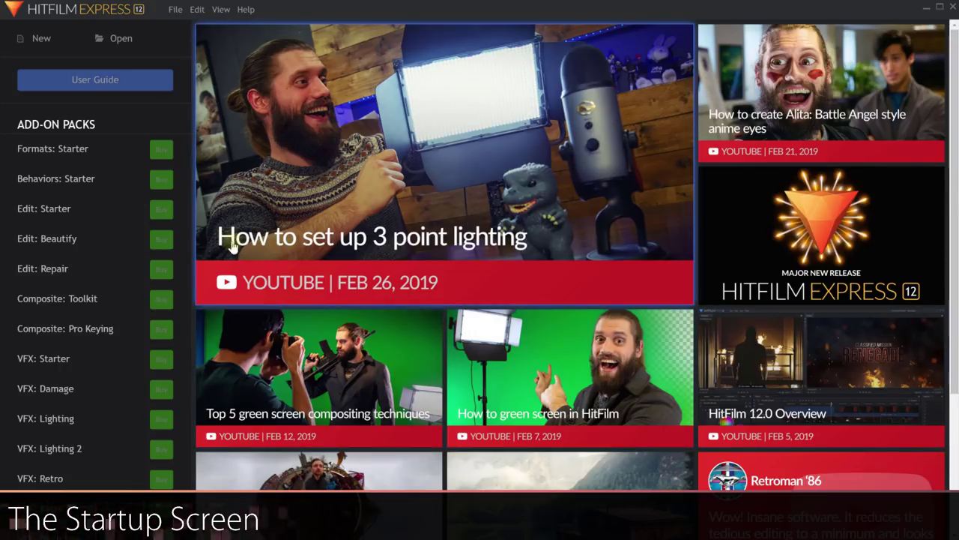
left_click_drag(955, 92, 956, 256)
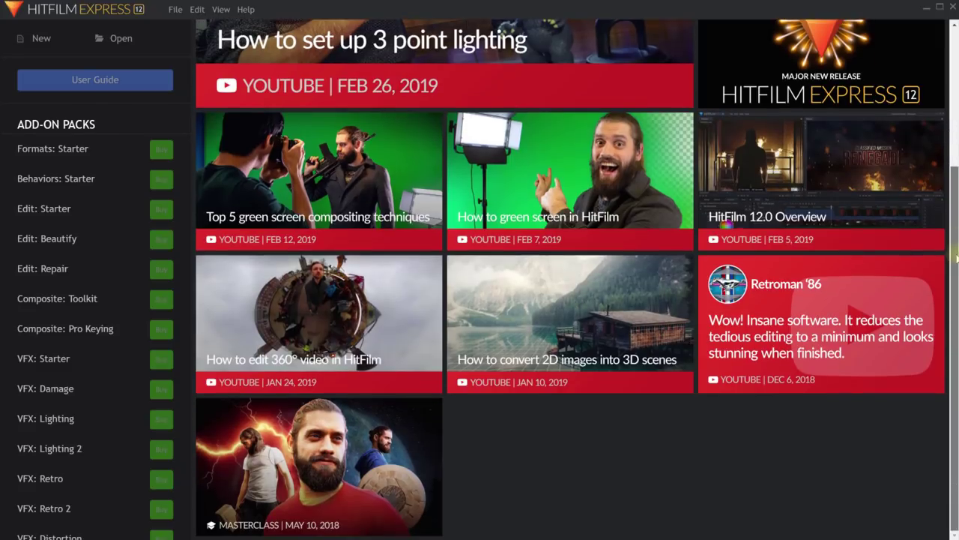
scroll(429, 262, "up", 3)
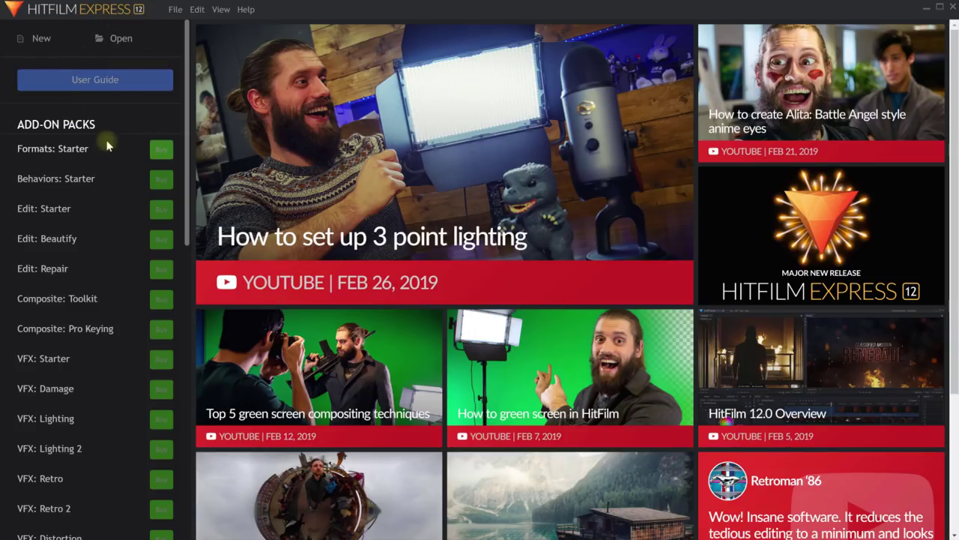
scroll(104, 200, "down", 5)
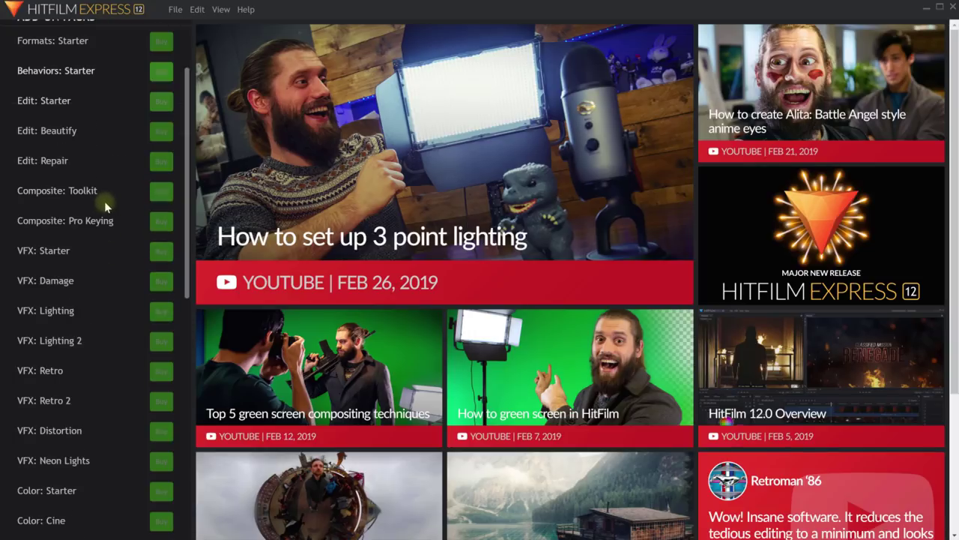
scroll(102, 208, "down", 3)
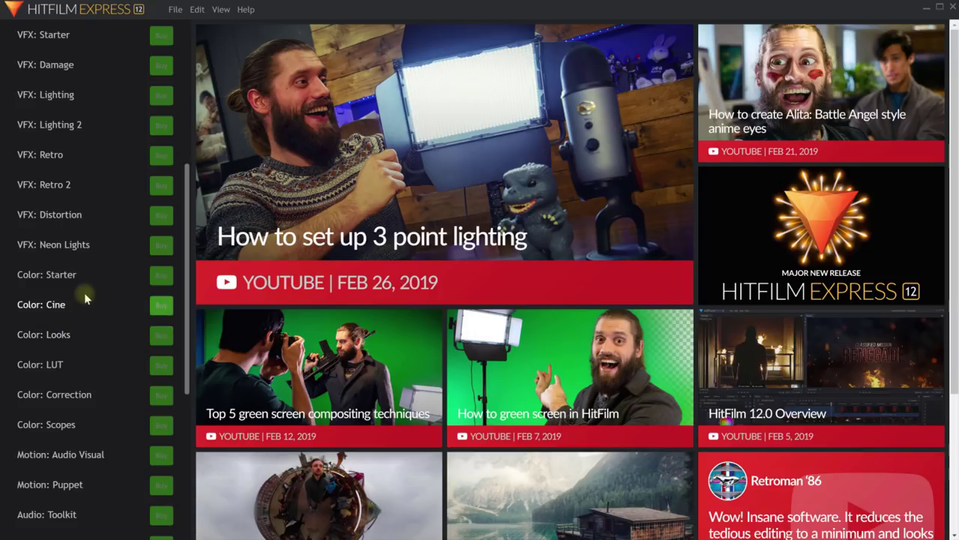
scroll(93, 270, "down", 3)
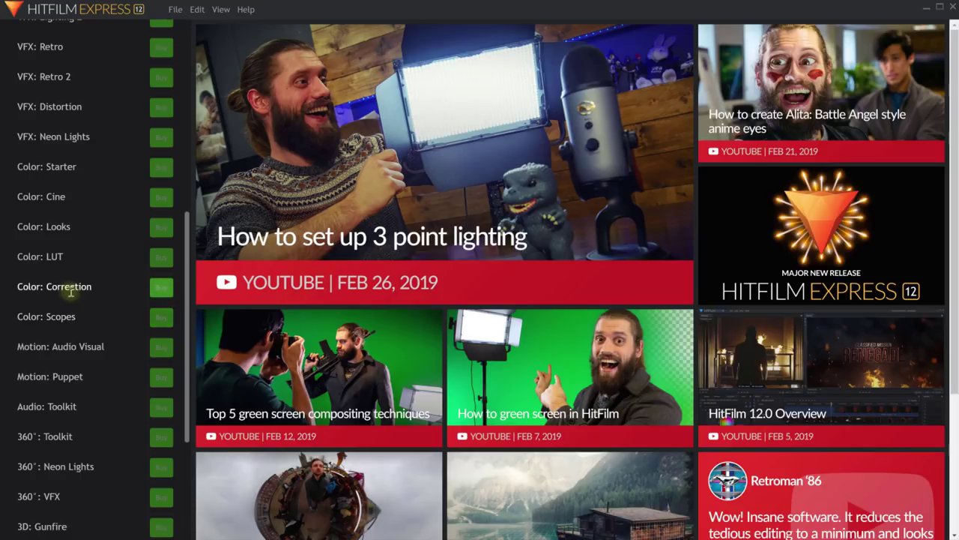
scroll(80, 227, "up", 6)
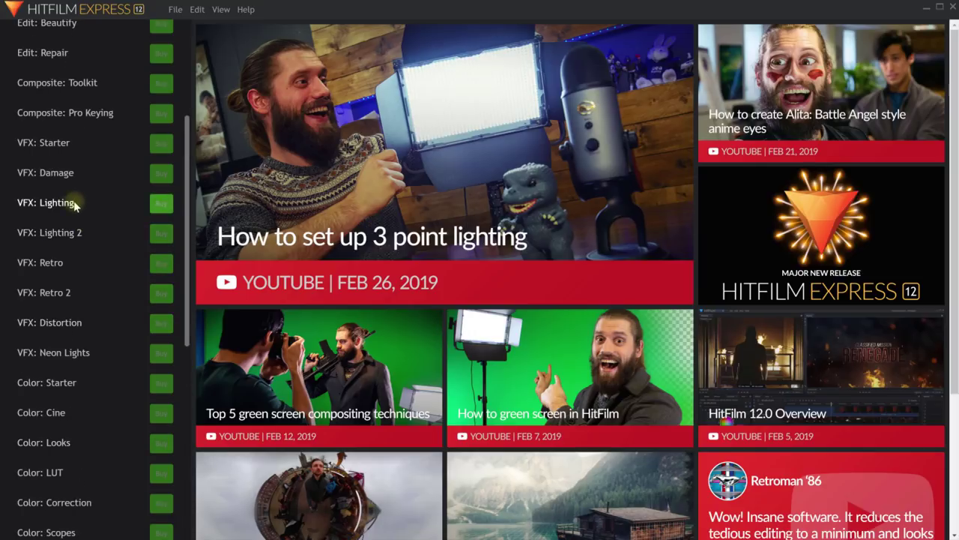
scroll(78, 262, "down", 12)
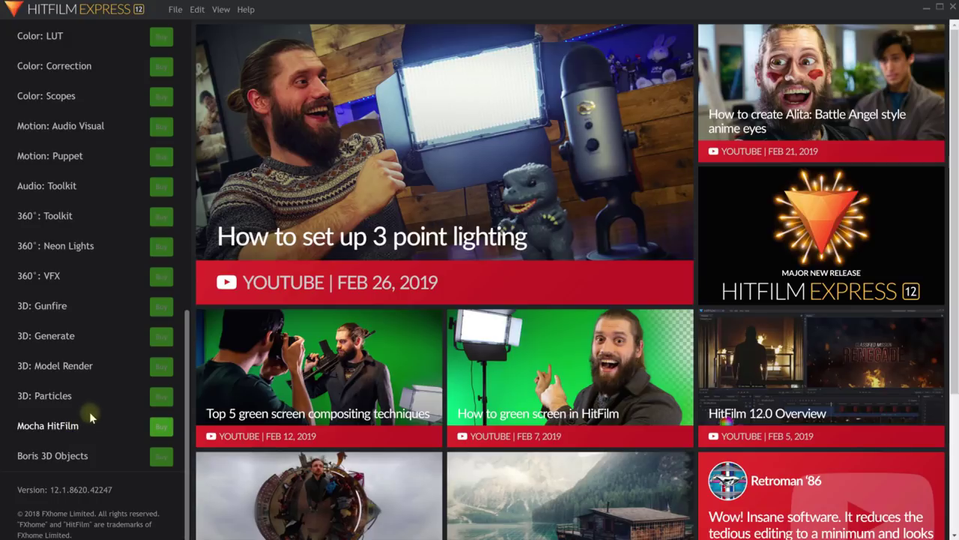
scroll(90, 401, "up", 10)
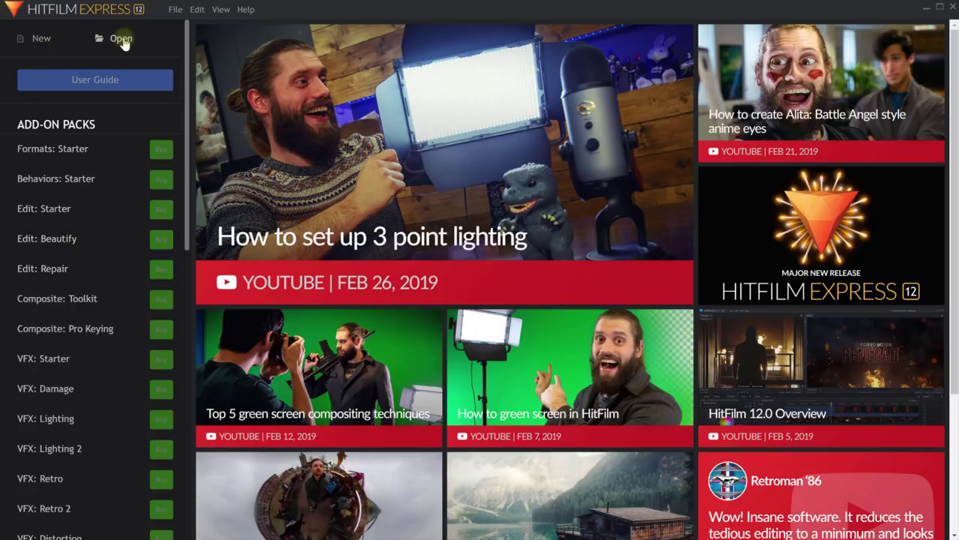
Start a new project, keeping frame rate 24 and Square Pixels (1.0) aspect ratio.
left_click(38, 44)
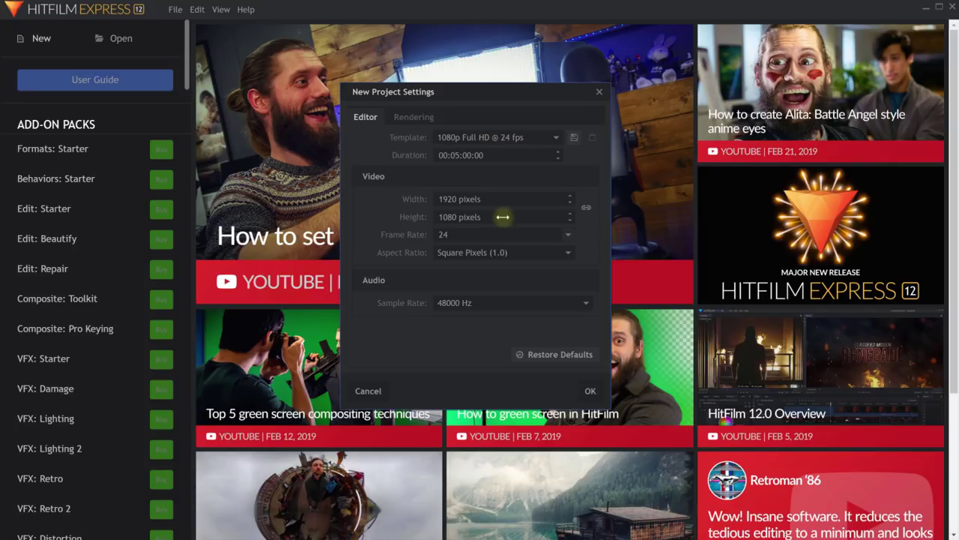
left_click(563, 235)
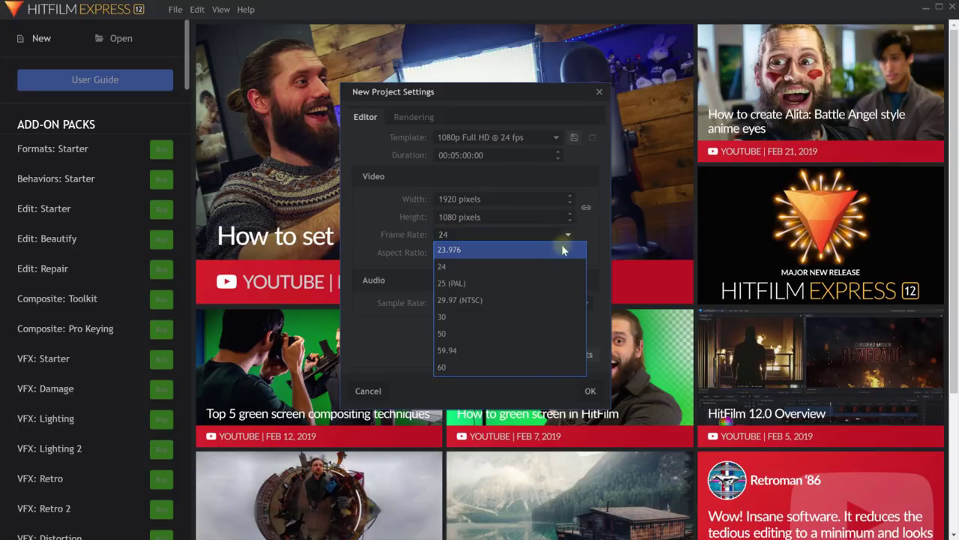
left_click(552, 266)
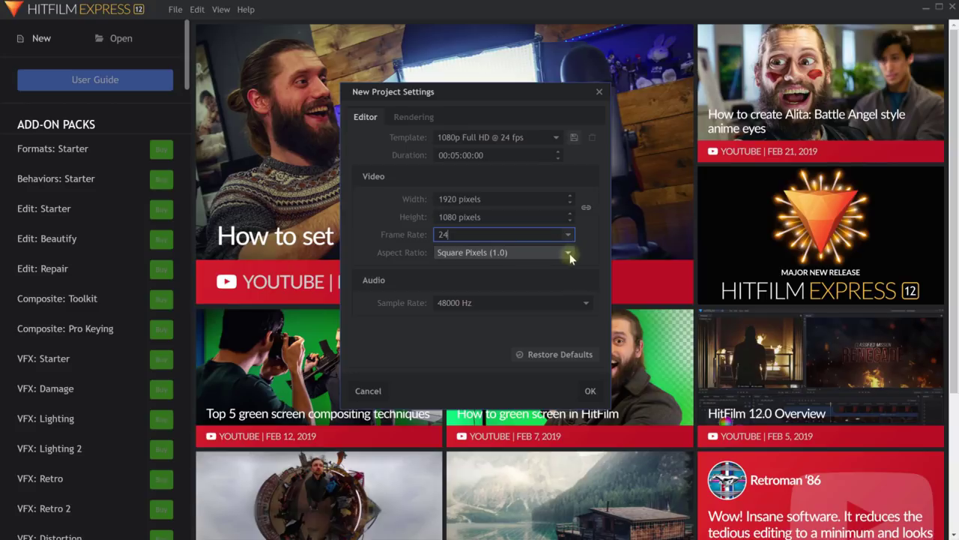
left_click(569, 254)
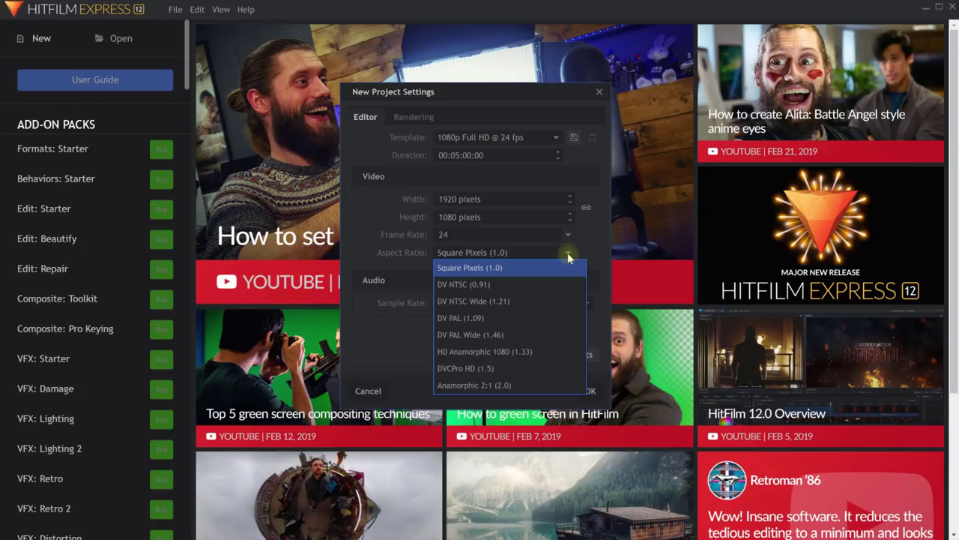
left_click(567, 252)
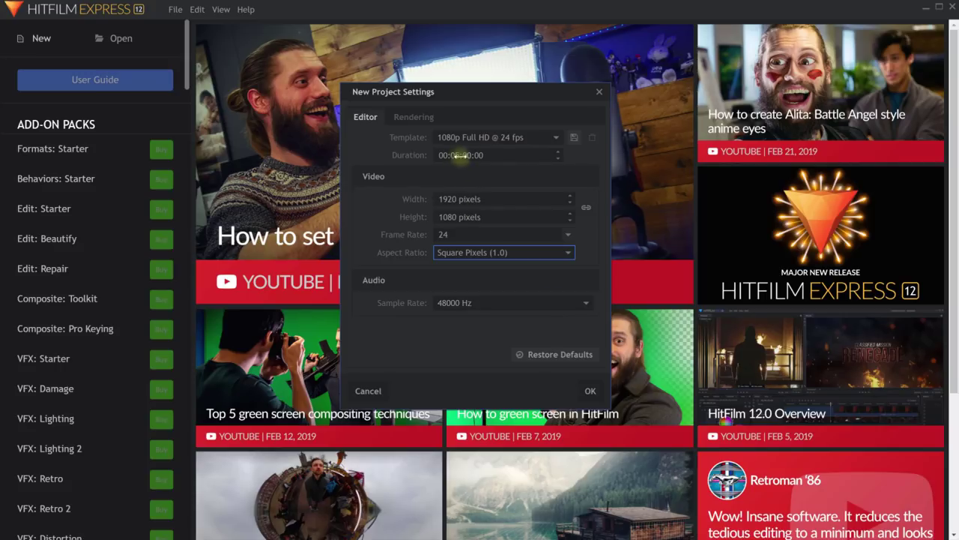
Change the project duration from 5 to 1 minute (00:01:00:00).
left_click(460, 155)
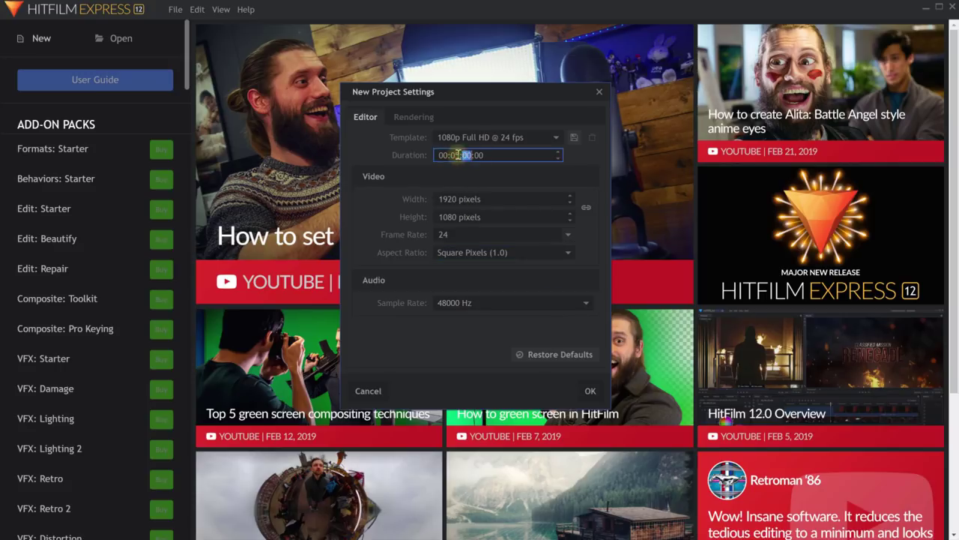
key("BackSpace")
type("1")
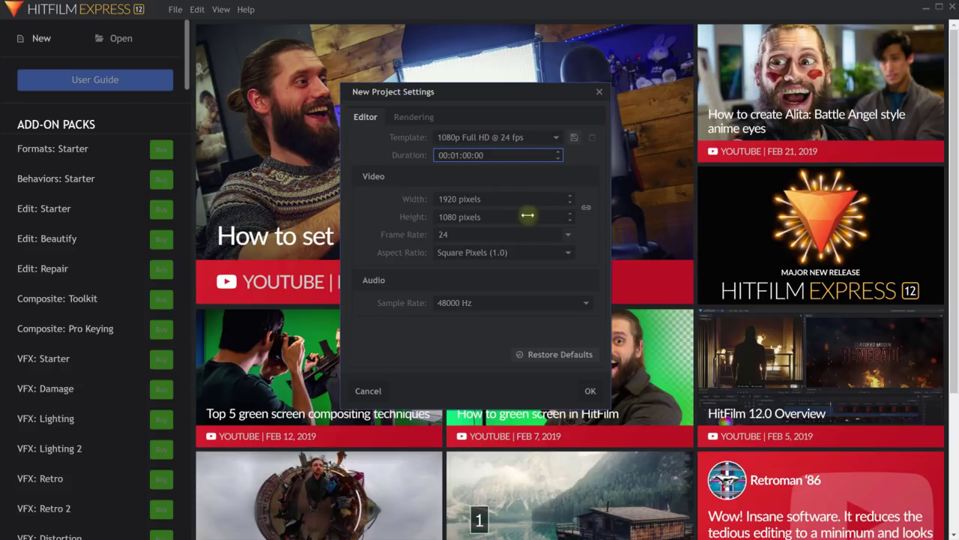
Browse the template list, keep 1080p Full HD @ 24 fps, and check the Rendering settings.
left_click(556, 138)
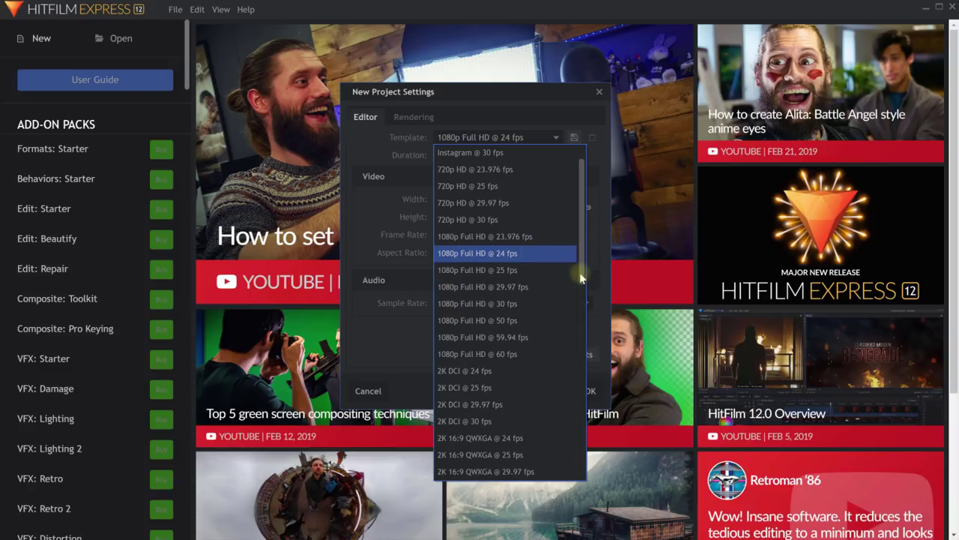
left_click_drag(582, 196, 567, 357)
scroll(547, 412, "down", 2)
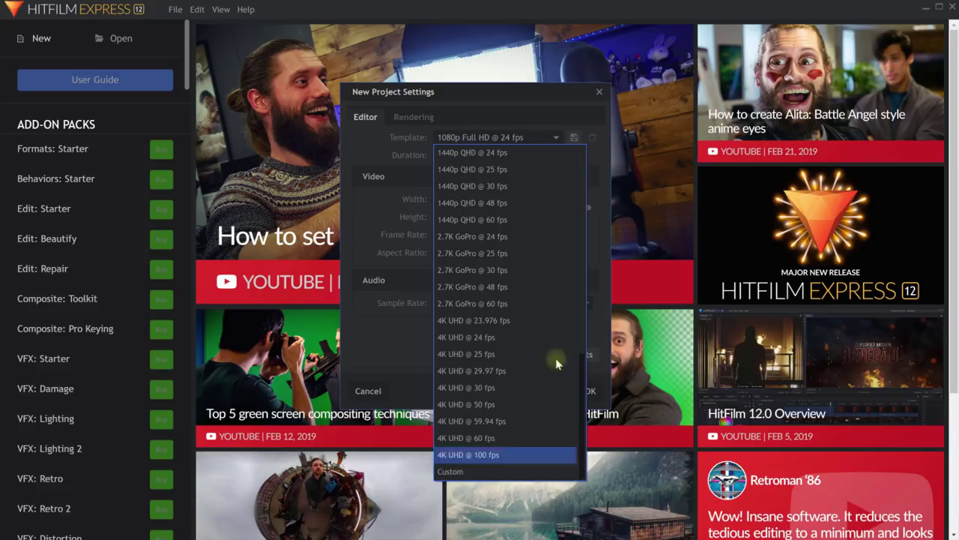
left_click(597, 161)
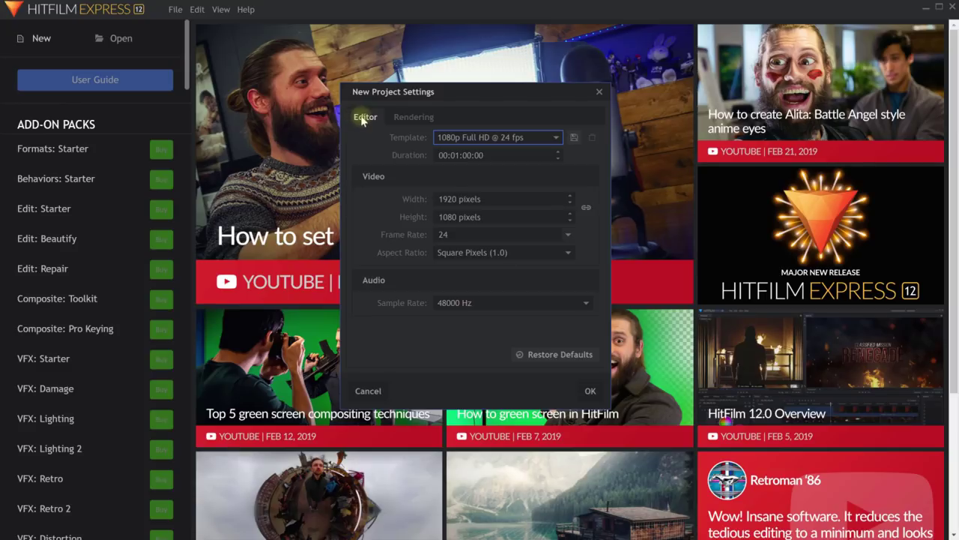
left_click(409, 121)
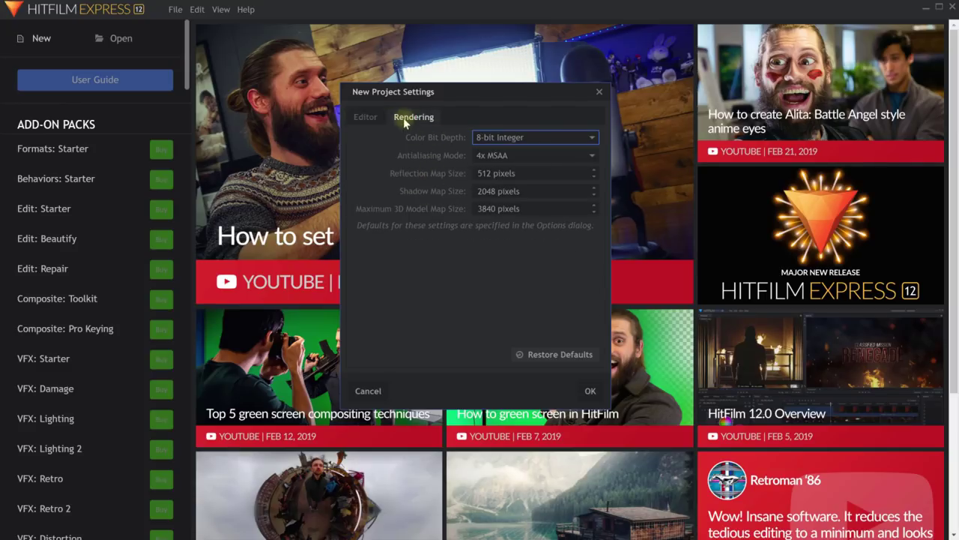
left_click(378, 118)
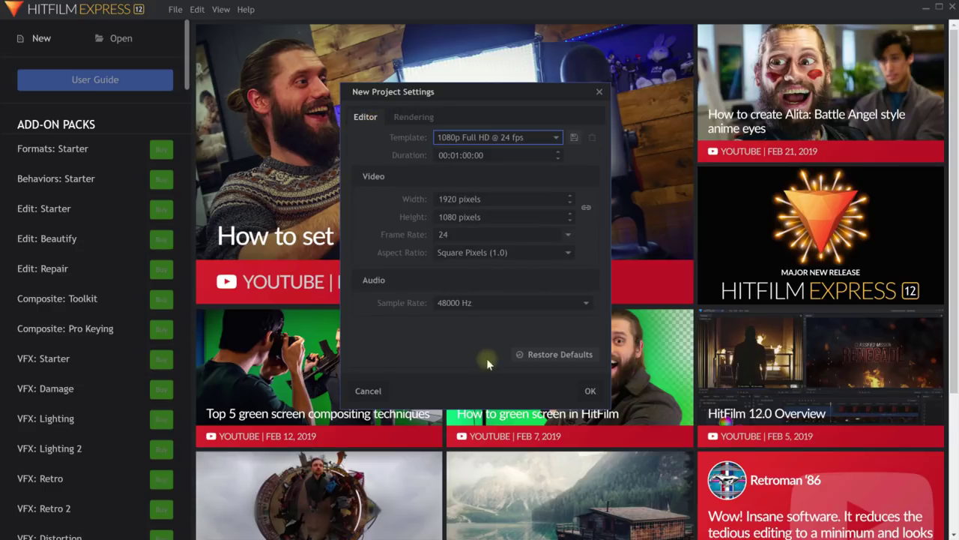
Create the 1080p 24 fps project and reset the workspace via View > Reset Workspace.
left_click(591, 391)
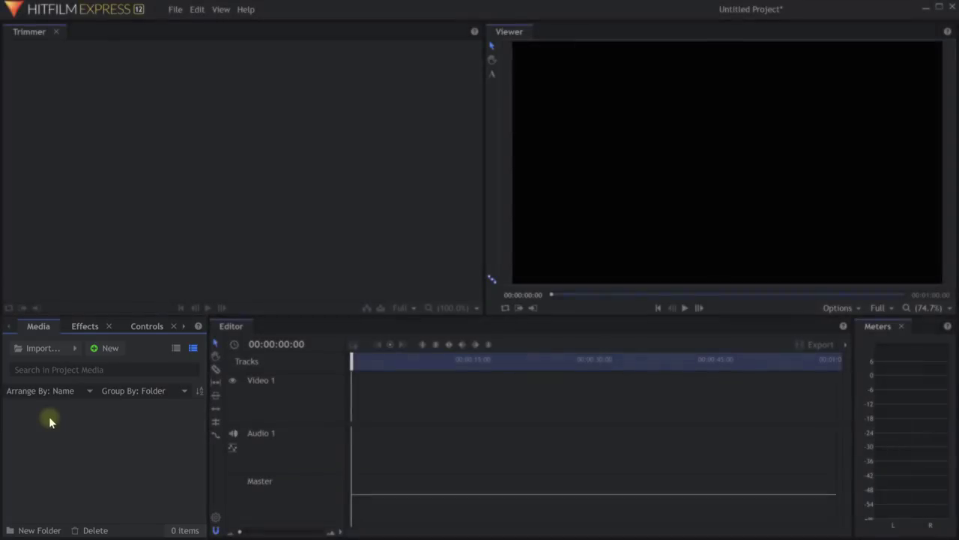
left_click(220, 9)
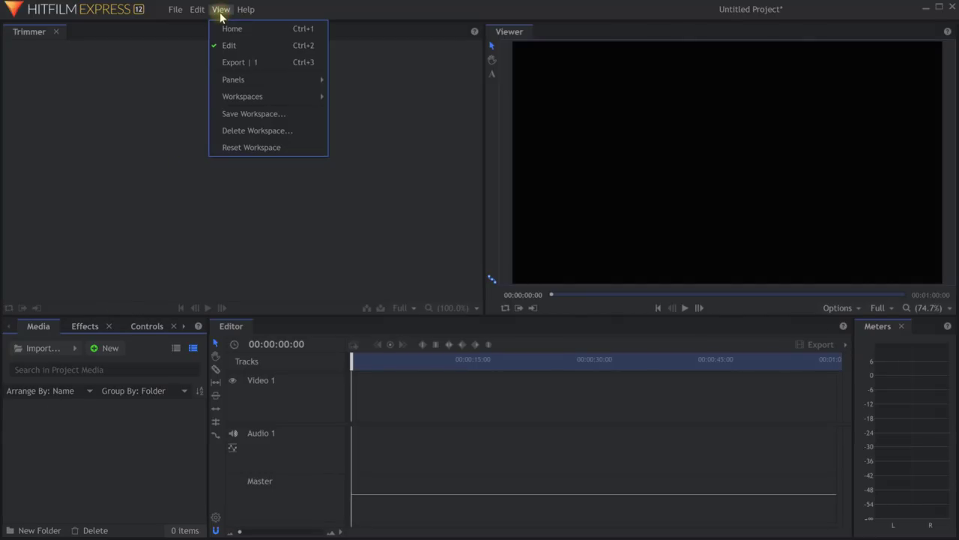
left_click(293, 150)
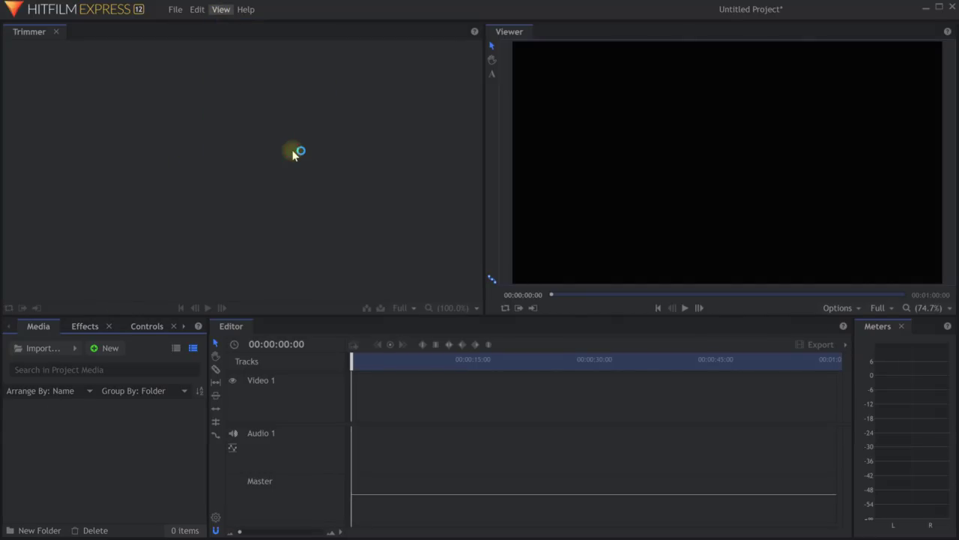
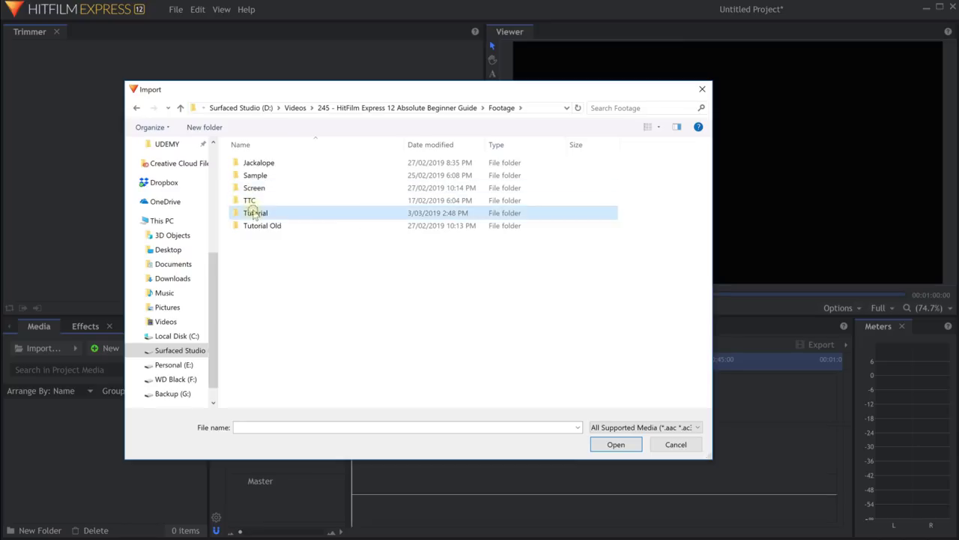
From the Tutorial folder, import Ceiling Details, Creepy Bunny and Door Macro as three 1920 x 1080 clips.
double_click(255, 213)
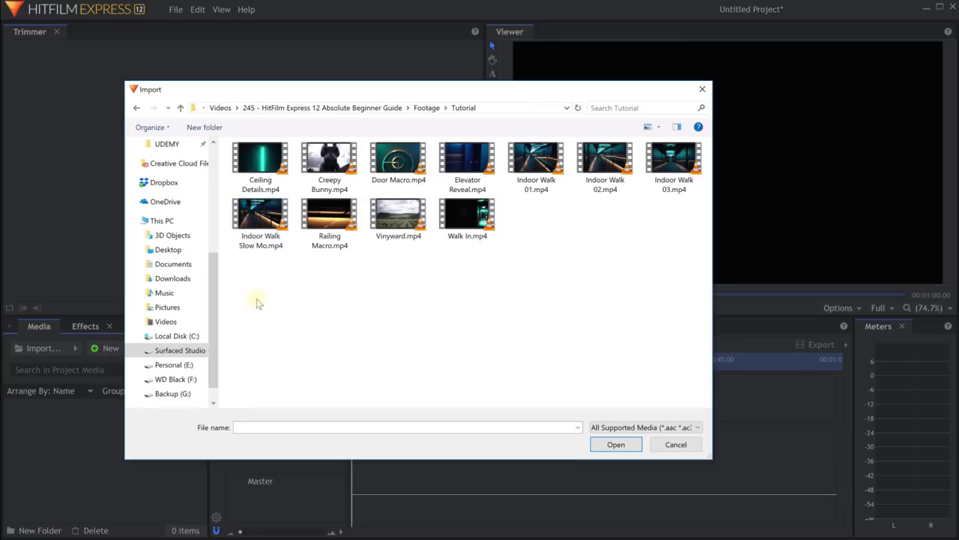
left_click(329, 217)
left_click(397, 159)
left_click(329, 159)
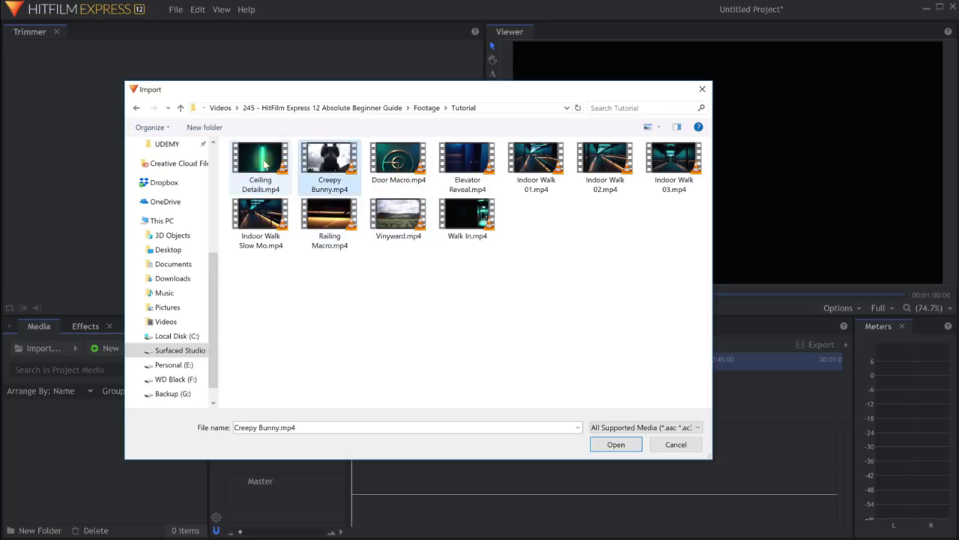
left_click(264, 167)
left_click(324, 157, "ctrl")
left_click(395, 156, "ctrl")
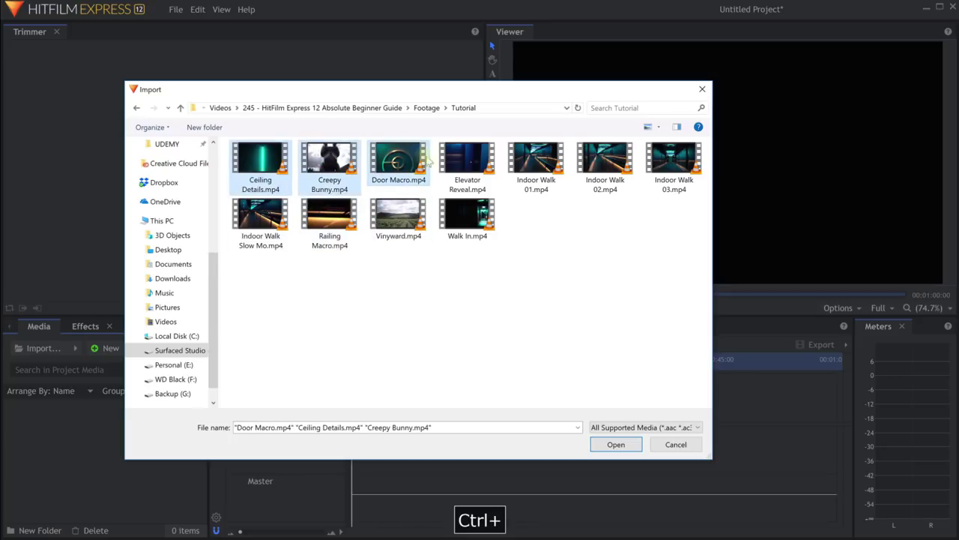
left_click(616, 445)
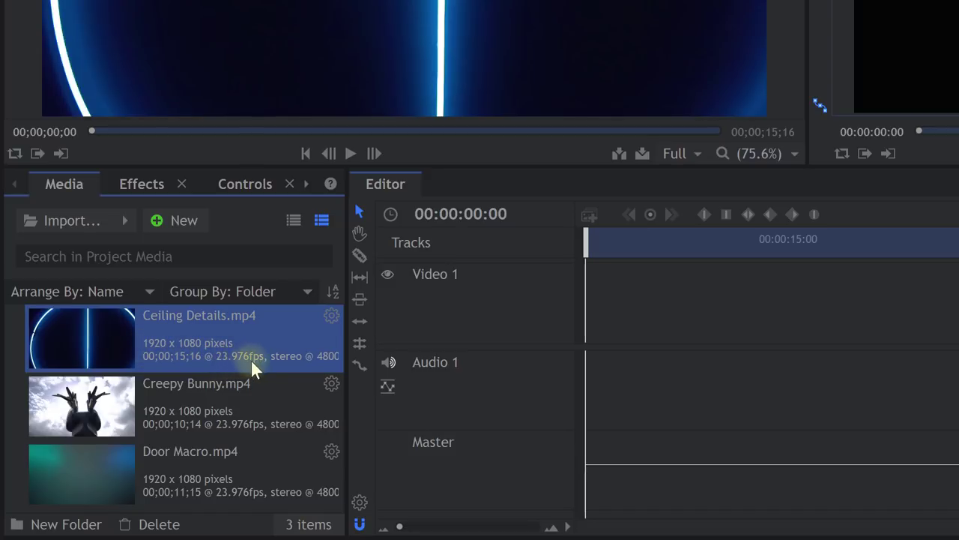
left_click(141, 404)
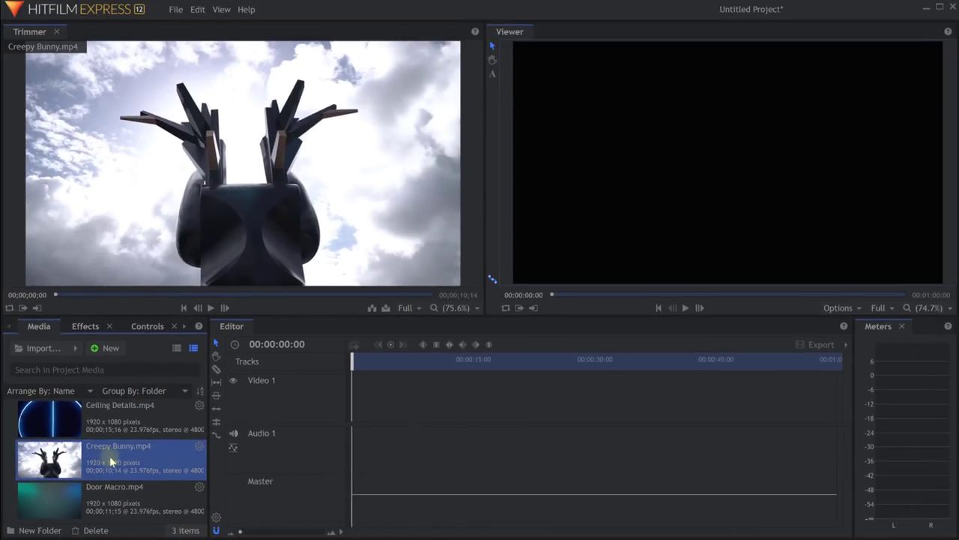
left_click(112, 491)
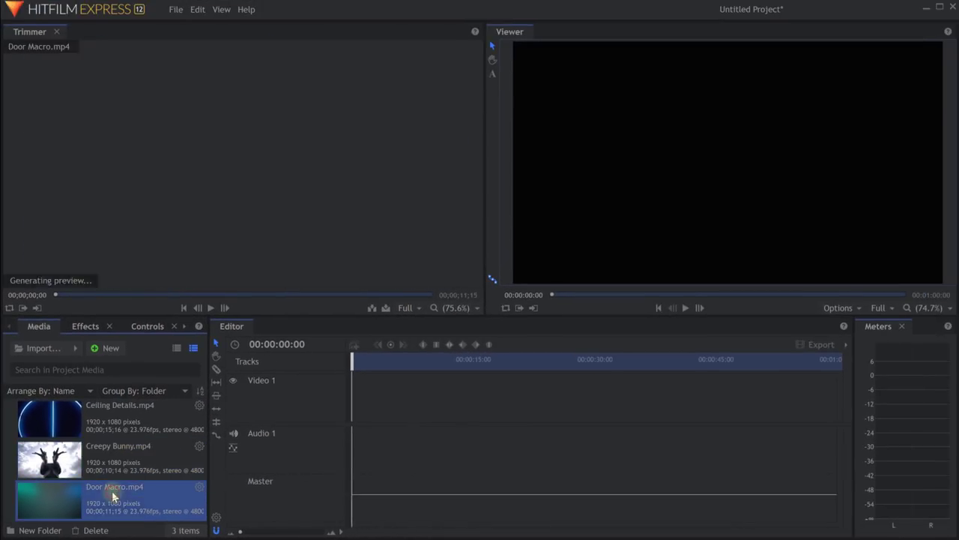
key("Up")
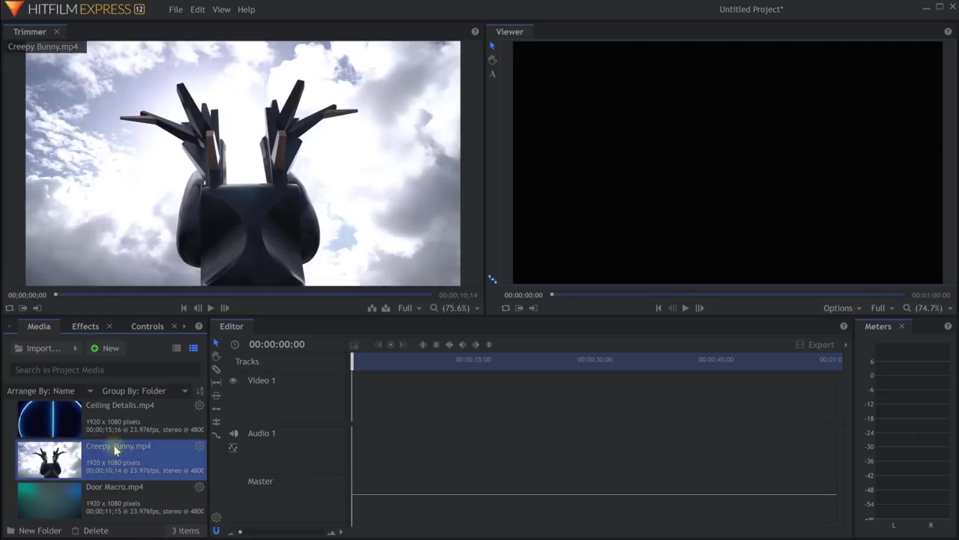
key("Up")
key("Down")
left_click(117, 486)
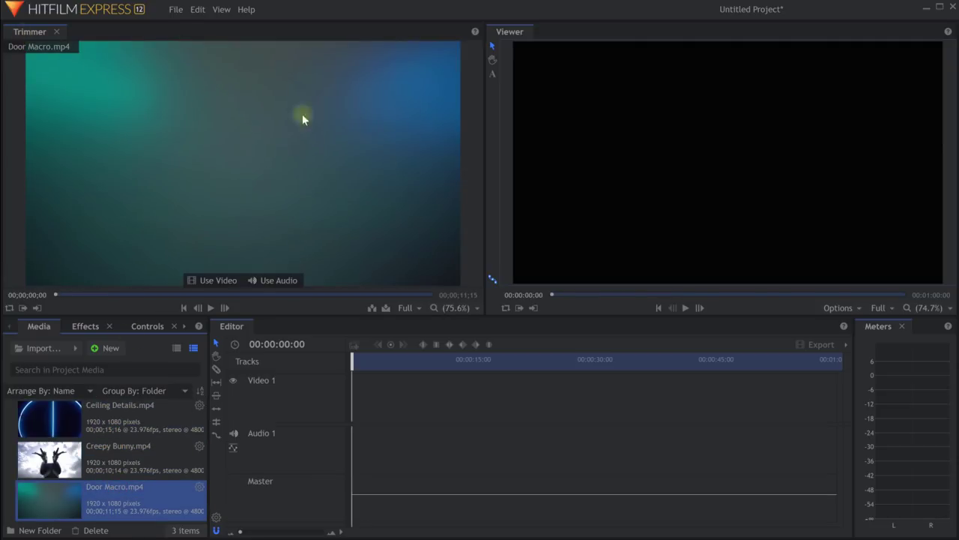
left_click(115, 452)
left_click(118, 423)
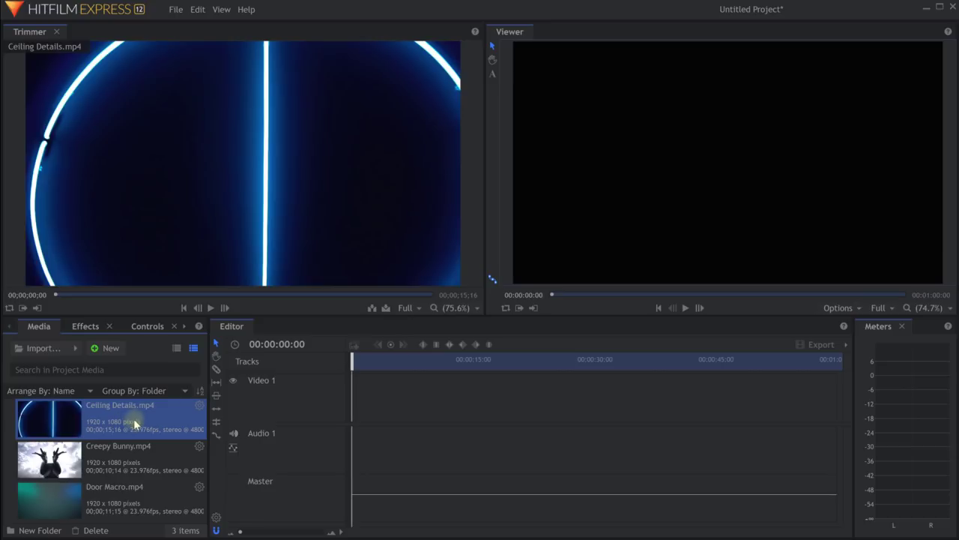
left_click(43, 349)
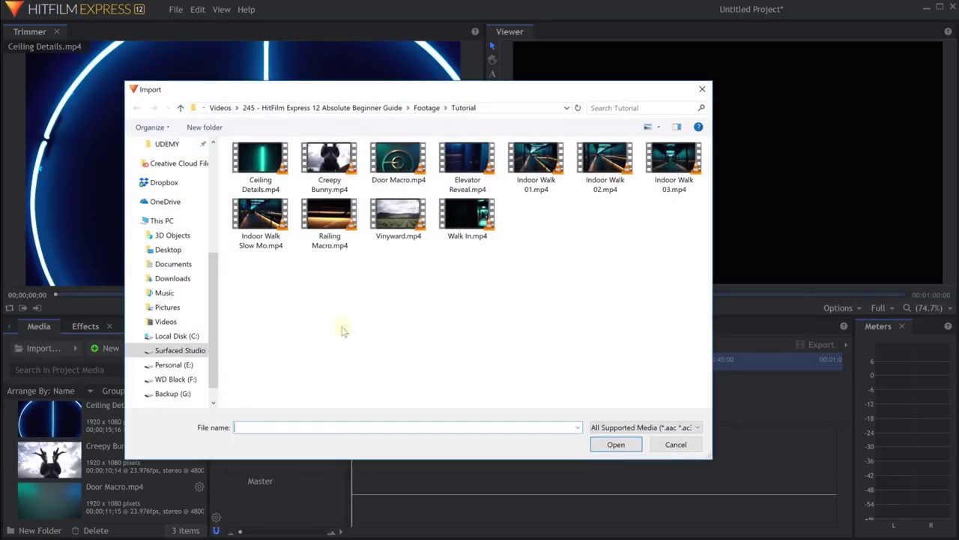
Import Elevator Reveal, Indoor Walk 01 and Indoor Walk 02, then bring the Explorer Tutorial window forward.
left_click(467, 166)
left_click(535, 166, "ctrl")
left_click(619, 179, "ctrl")
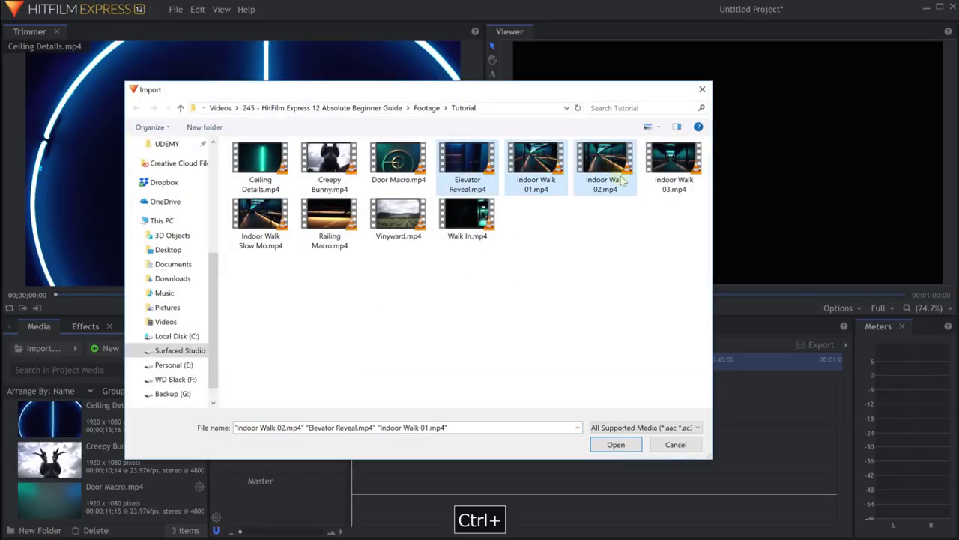
left_click(614, 446)
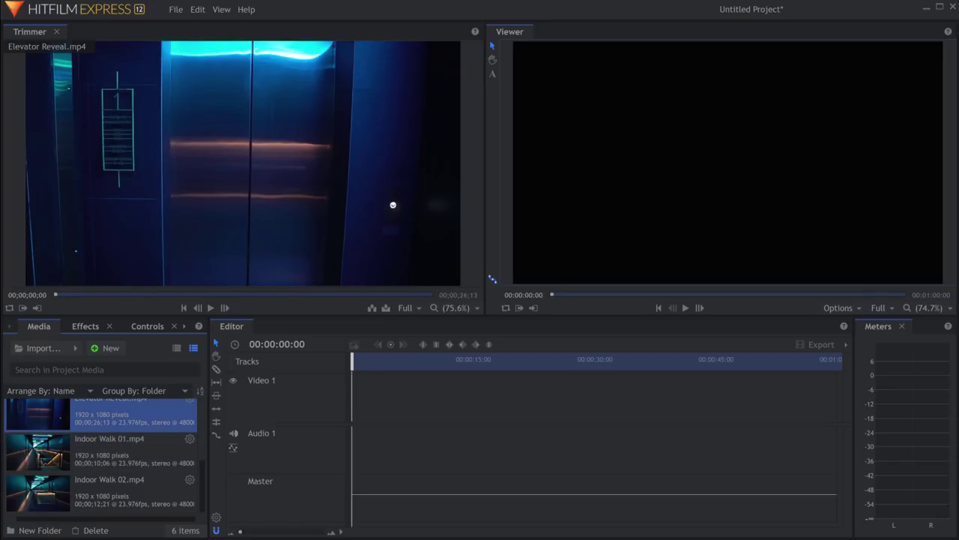
left_click_drag(958, 73, 626, 36)
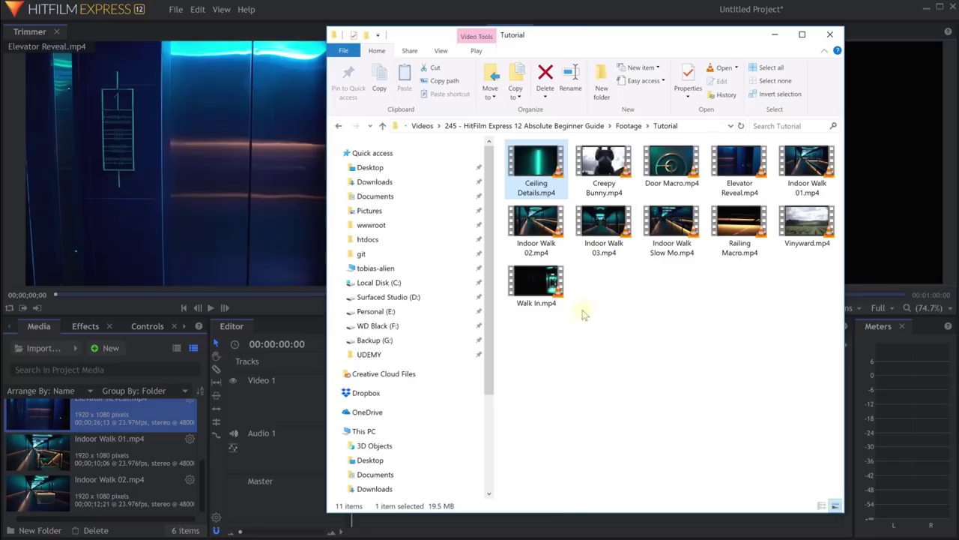
Drag Indoor Walk 03 through Walk In from Explorer into the HitFilm Media panel.
left_click(609, 247)
key("shift+Down")
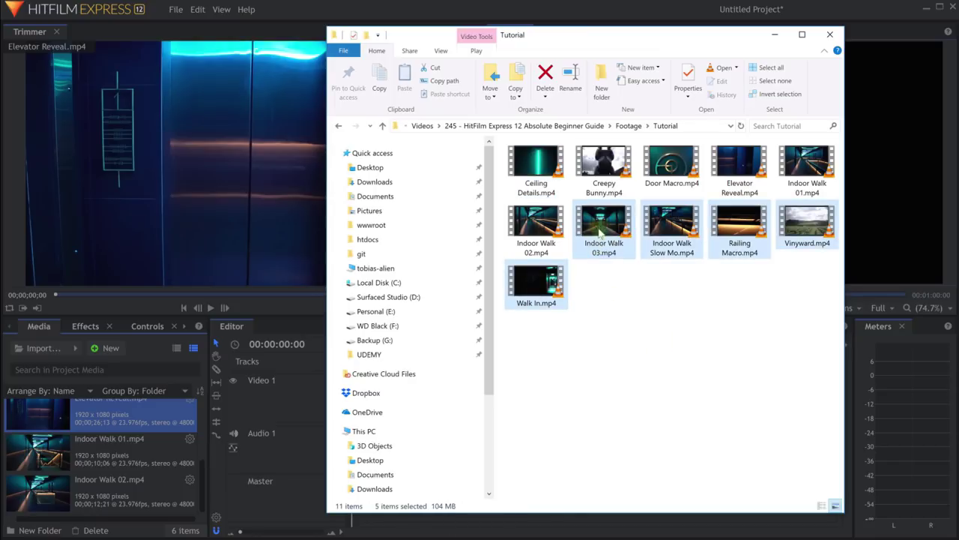
left_click_drag(602, 224, 120, 472)
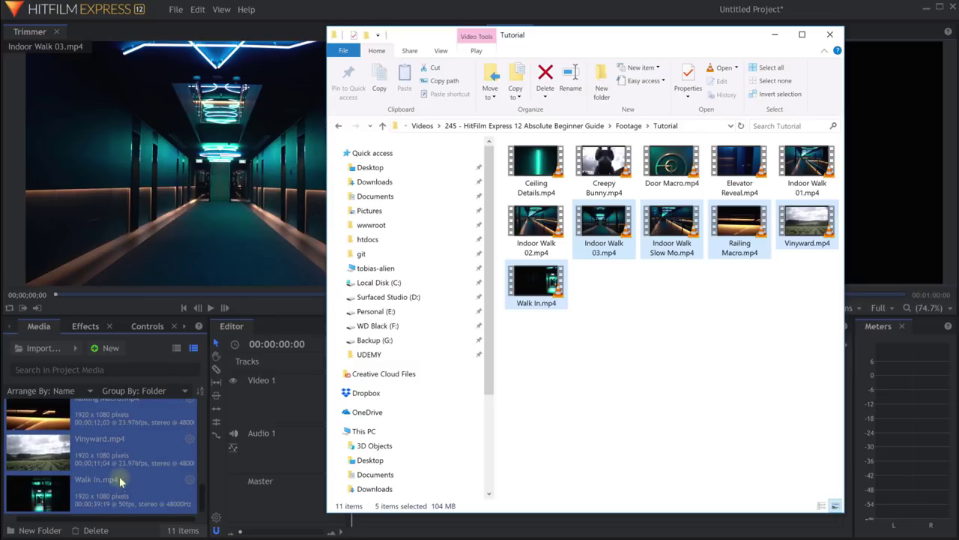
Preview Vinyward, Railing Macro and Indoor Walk 03 in the Trimmer.
left_click(119, 476)
left_click(123, 428)
scroll(122, 435, "up", 3)
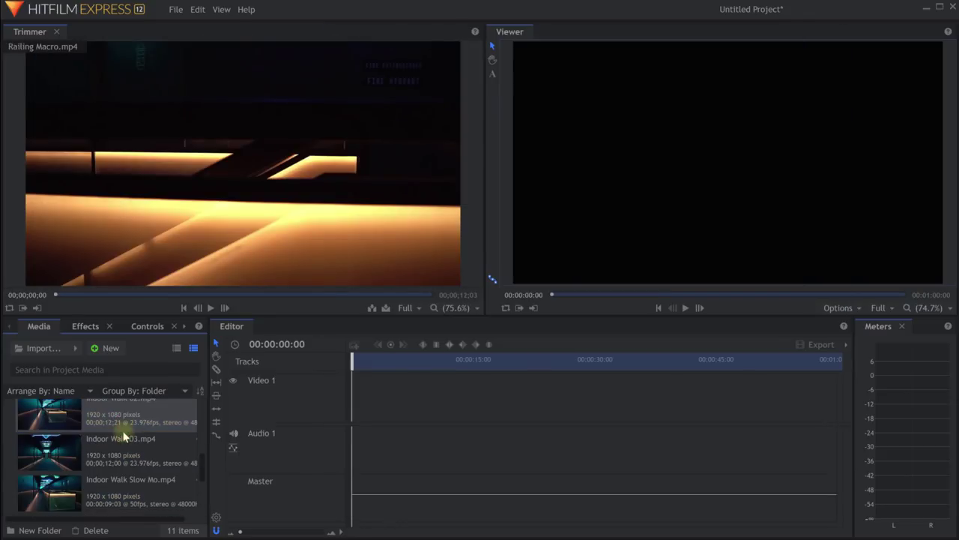
left_click(119, 458)
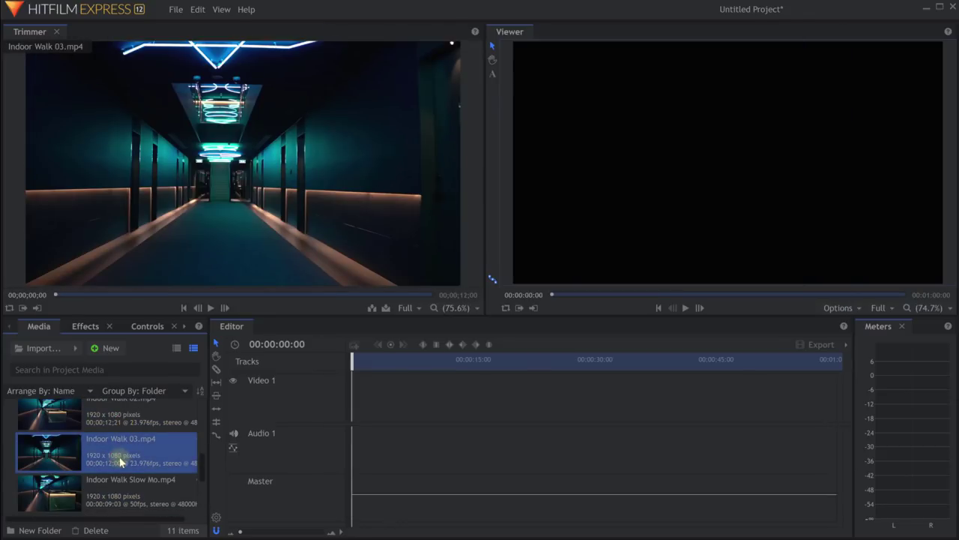
scroll(120, 457, "down", 1)
scroll(105, 437, "down", 3)
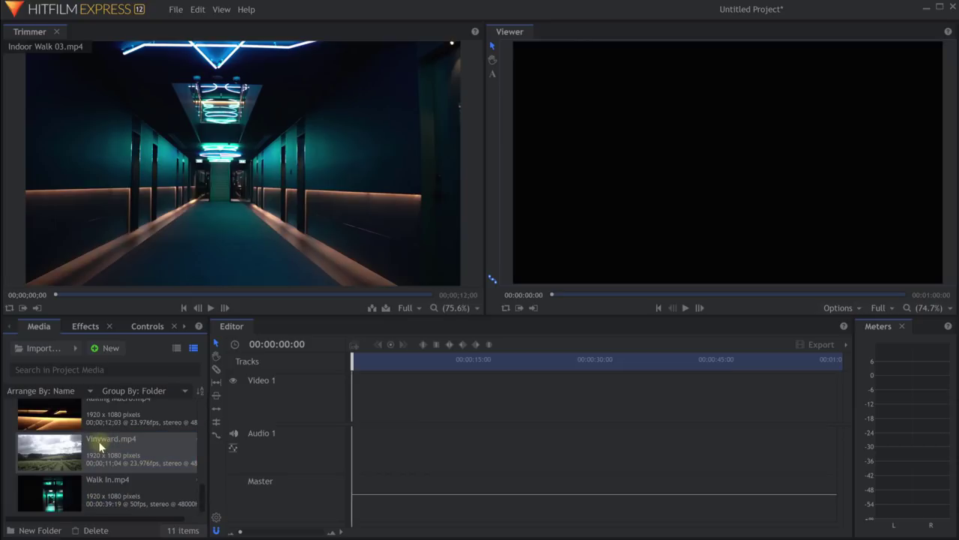
Drag Descent, Summer_Breeze, Thunder_Crack, Thunderstorm and Jackalope Blur from the Audio folder into the media.
key("alt+Tab")
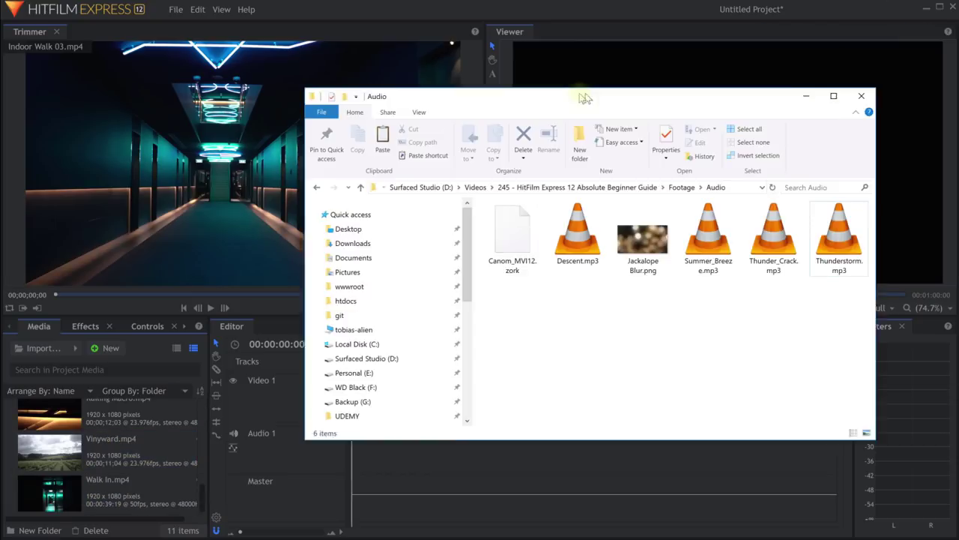
left_click(576, 243)
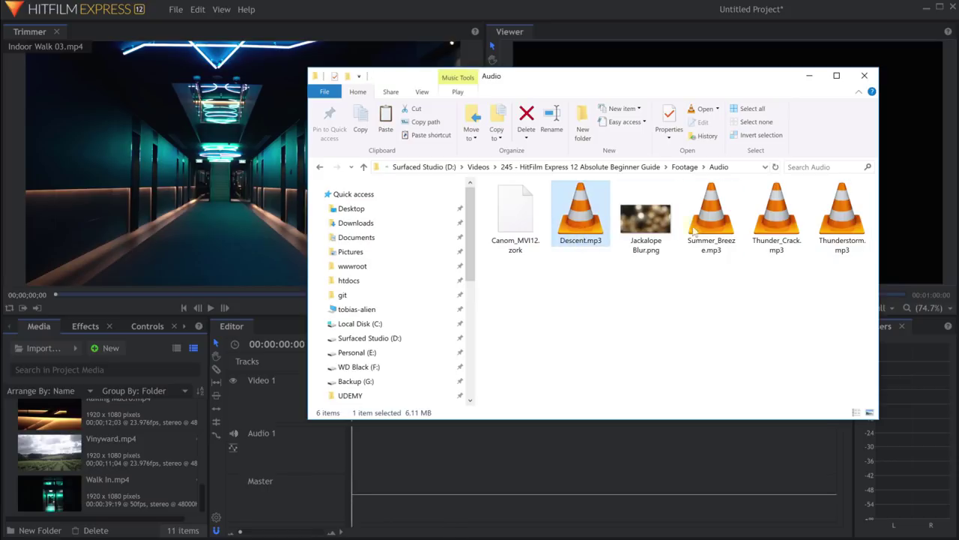
left_click(712, 218, "ctrl")
left_click(776, 217, "ctrl")
left_click(841, 217, "ctrl")
left_click(646, 217, "ctrl")
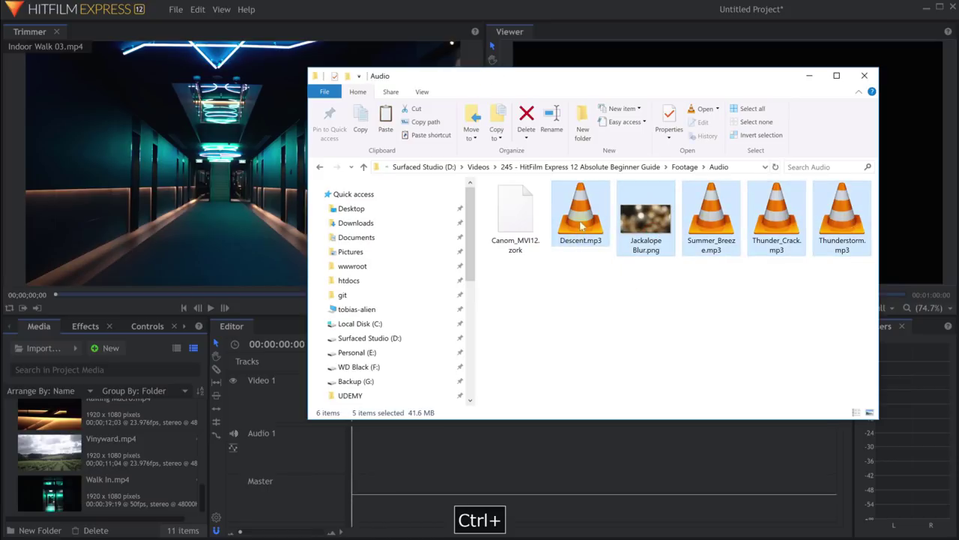
left_click_drag(580, 221, 117, 460)
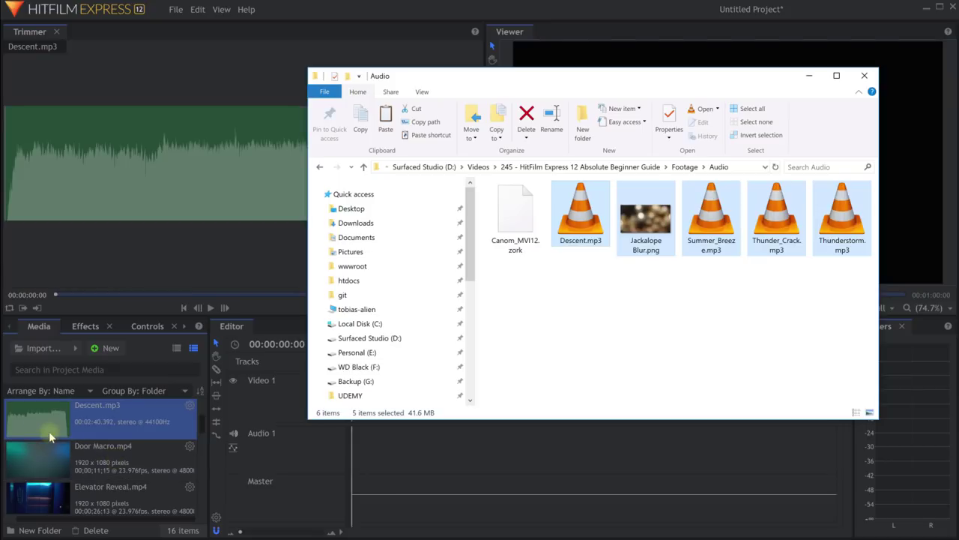
Clear the Explorer selection and try dragging Canom_MVI12.zork into the project media.
scroll(34, 450, "down", 2)
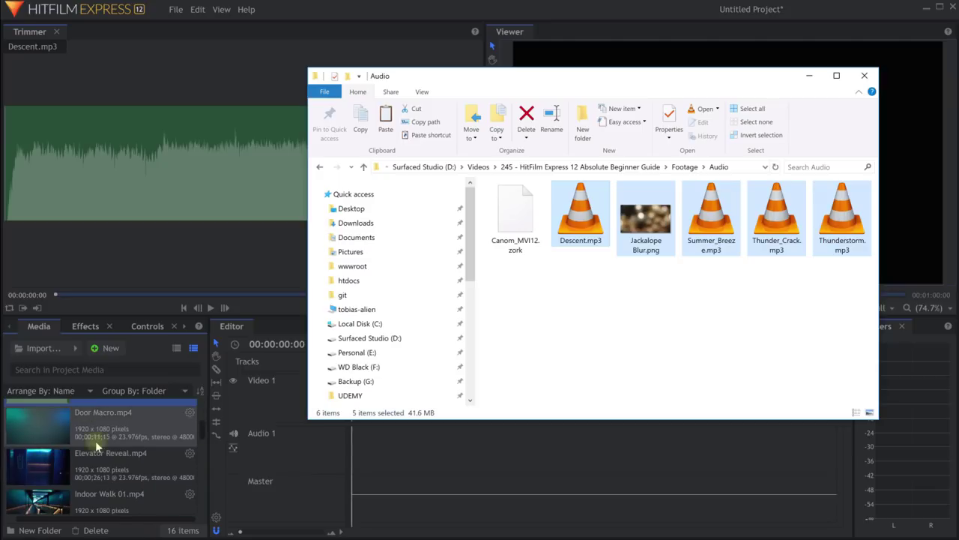
left_click(545, 321)
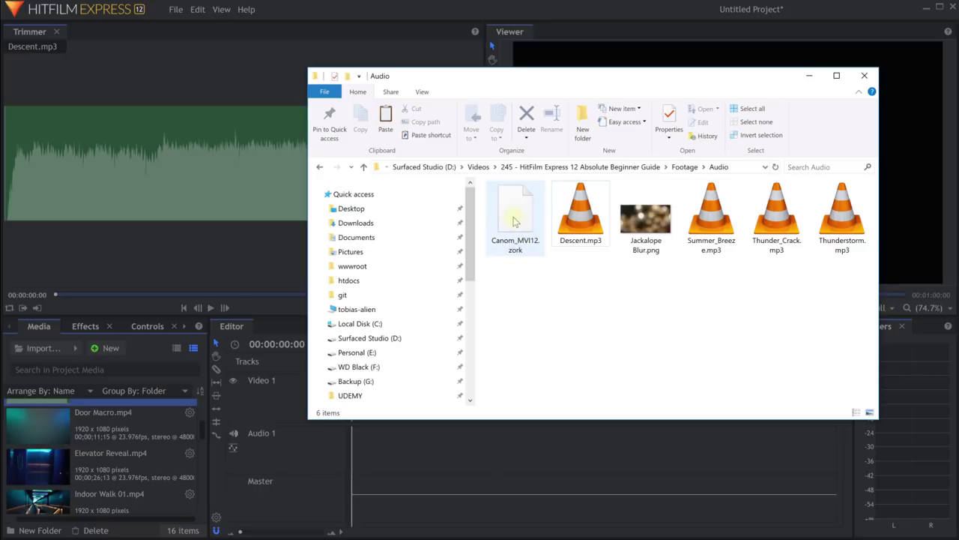
left_click_drag(514, 221, 74, 430)
Import Canom_MVI12.zork from Footage > Audio using the All Files (*.*) filter.
left_click(30, 348)
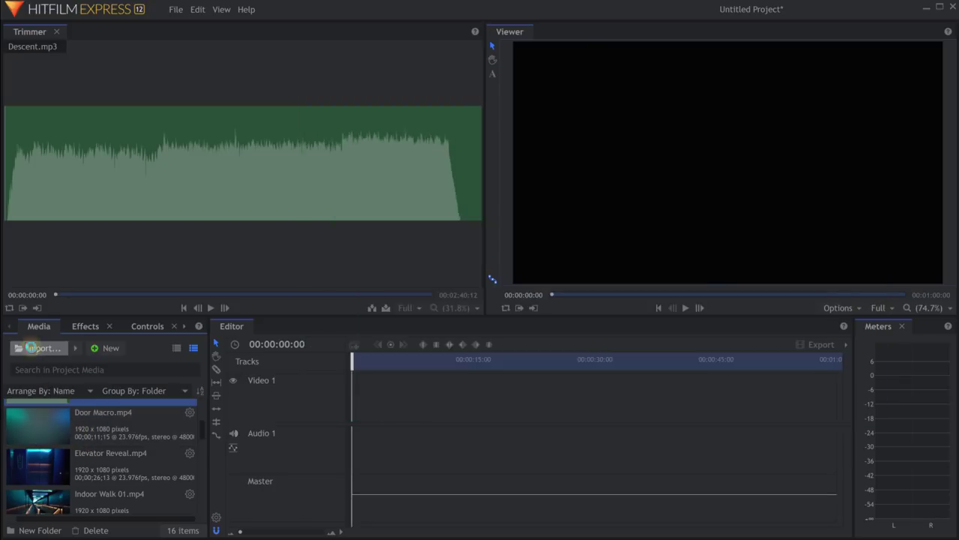
key("alt+Up")
double_click(252, 162)
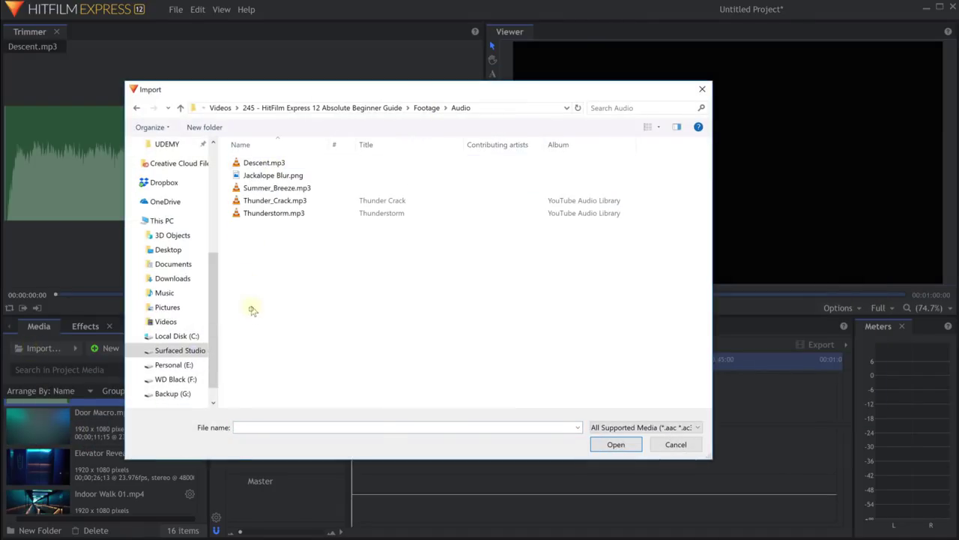
left_click_drag(253, 310, 296, 159)
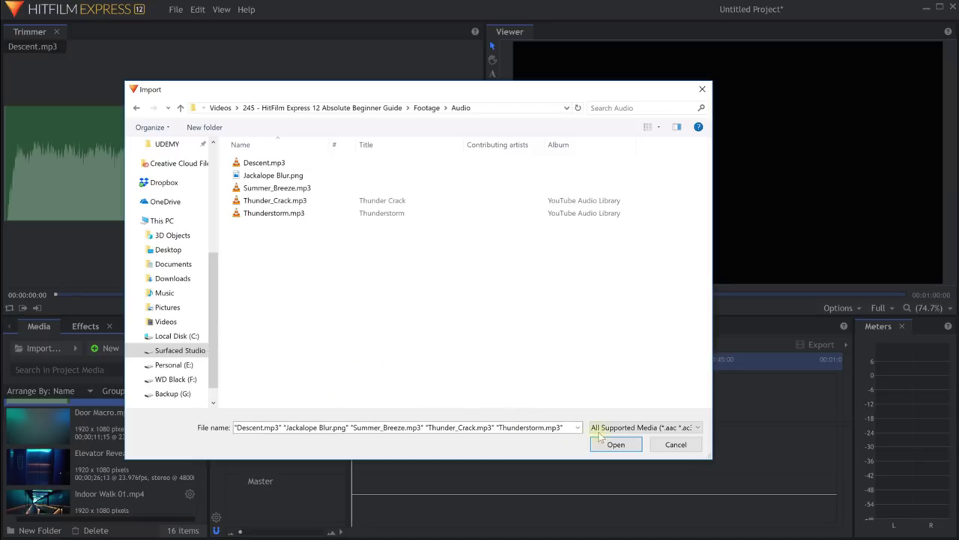
left_click(696, 429)
left_click(628, 442)
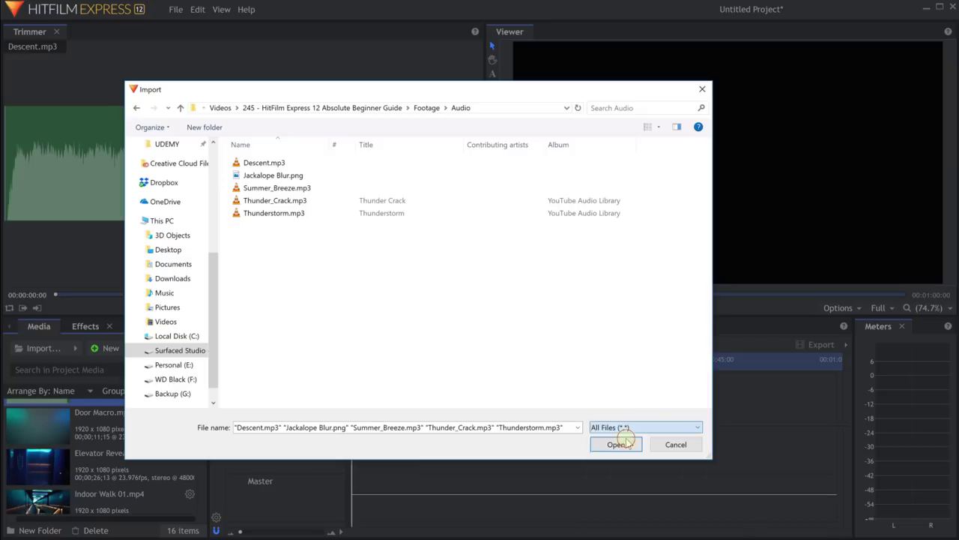
left_click(263, 166)
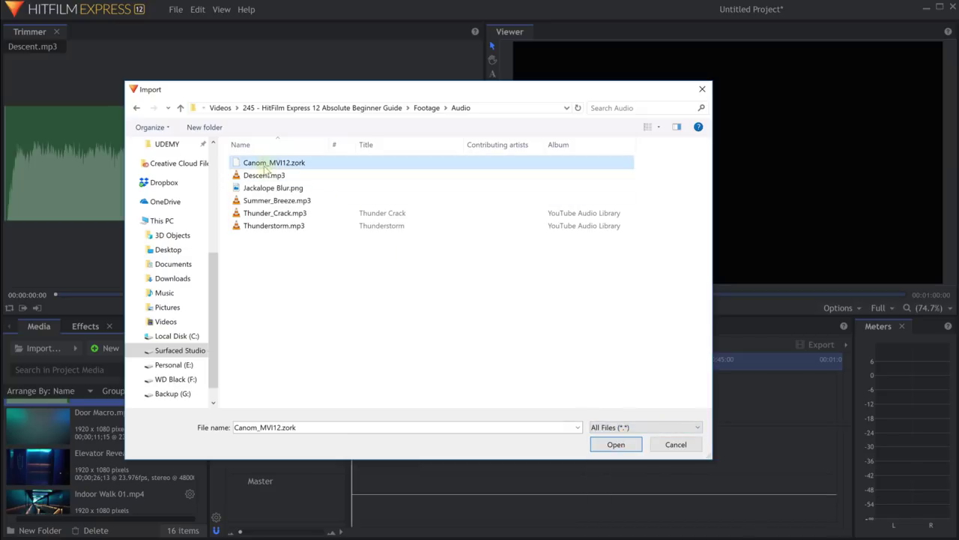
left_click(604, 443)
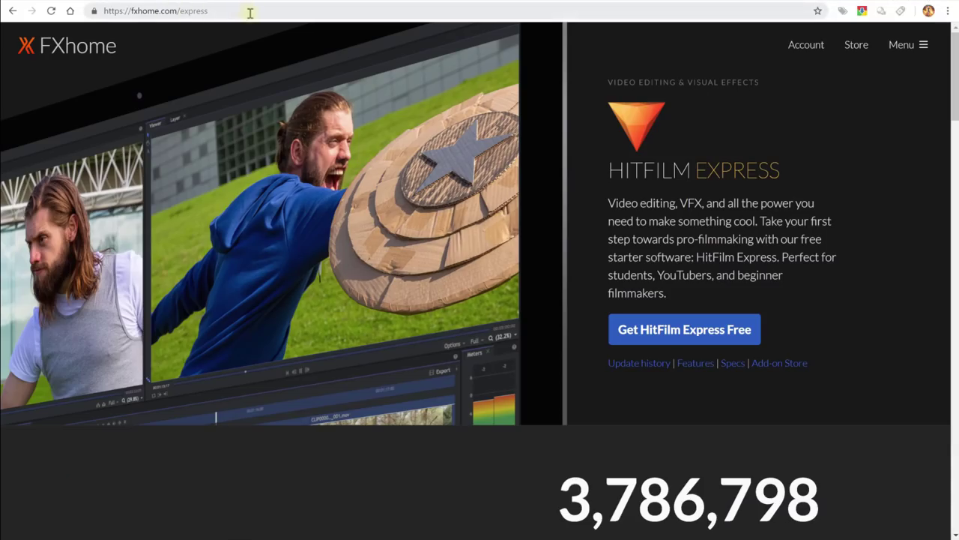
Load the fxhome.com/express/specs page in Chrome.
left_click(266, 10)
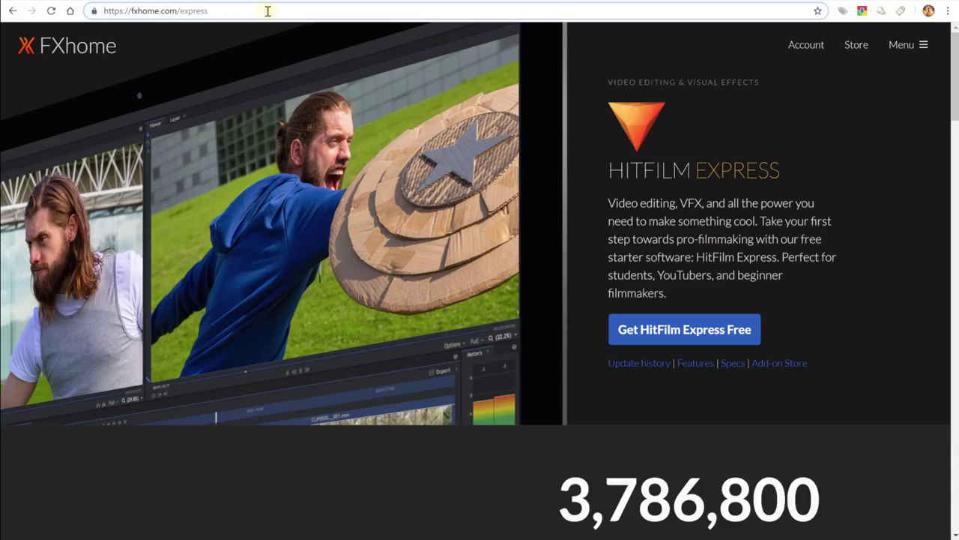
type("/specs")
key("Return")
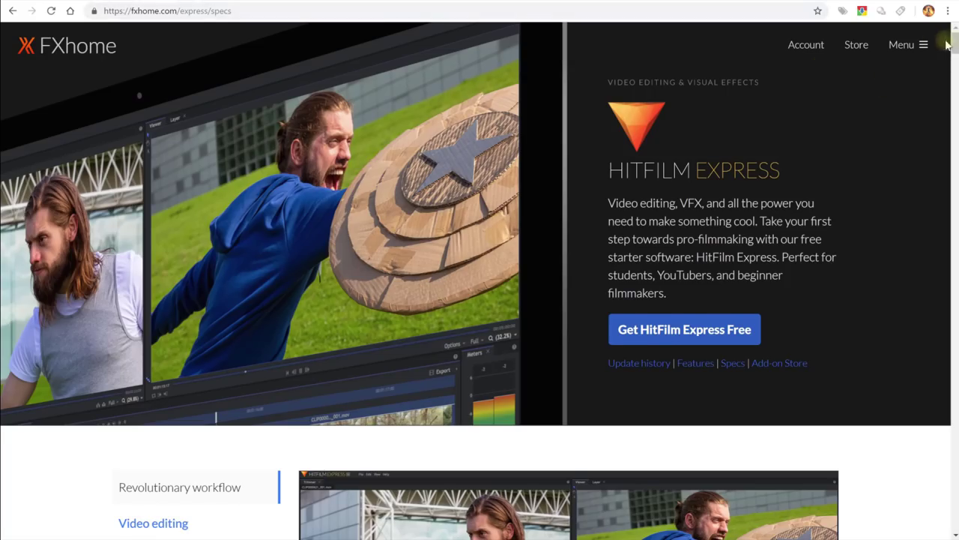
Highlight the supported video and audio formats in the File handling section.
left_click_drag(946, 45, 927, 463)
scroll(704, 341, "down", 4)
scroll(890, 396, "up", 5)
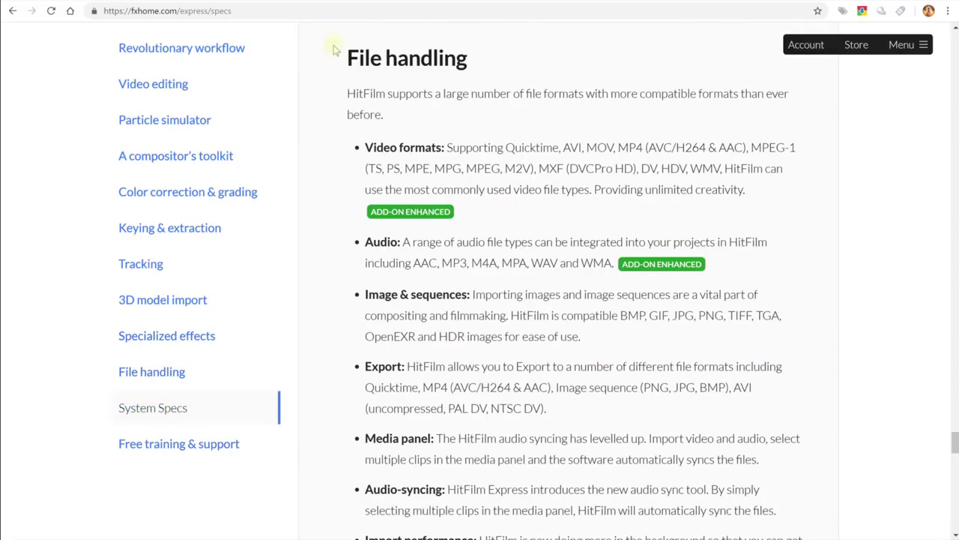
left_click_drag(335, 50, 549, 73)
left_click(509, 98)
left_click_drag(447, 146, 761, 262)
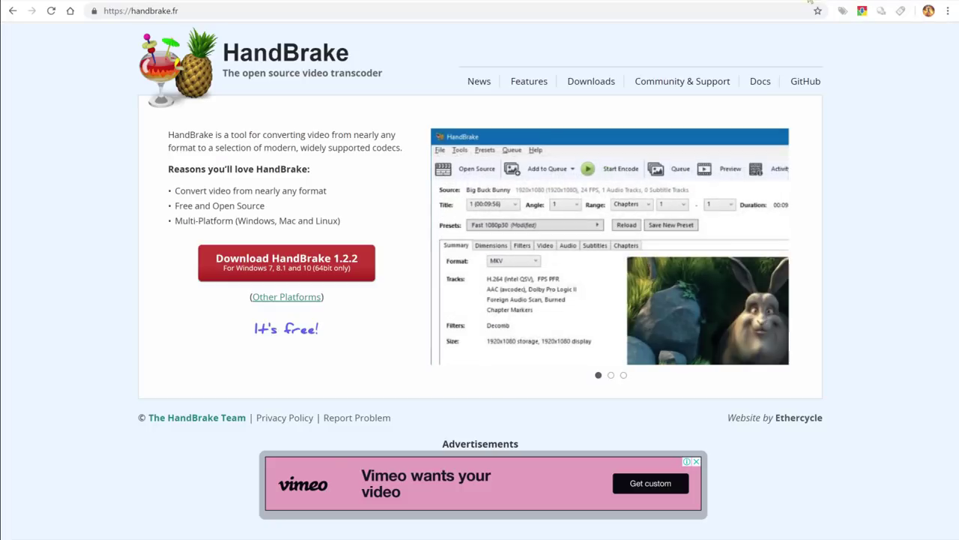
Select the address bar on the handbrake.fr tab to enter a new address.
left_click(196, 10)
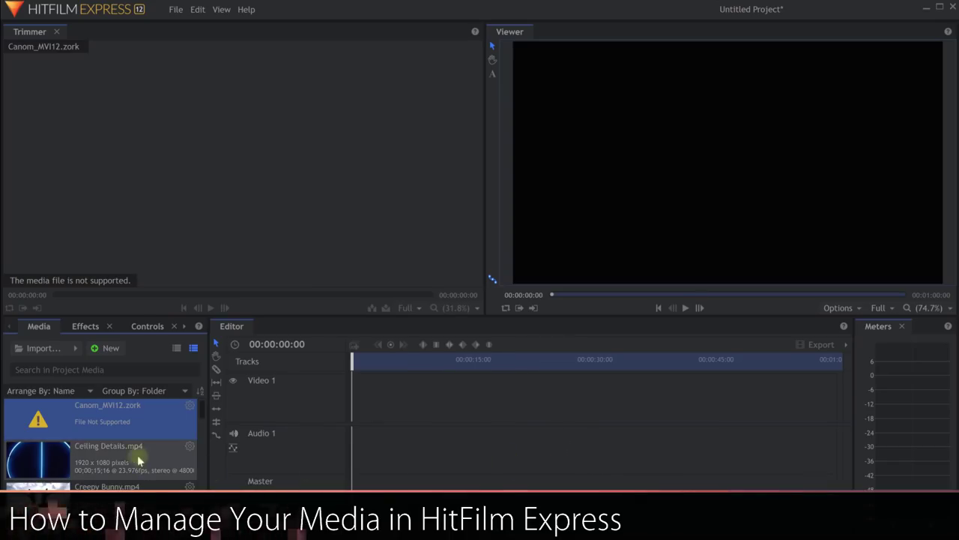
Switch the Media panel to a compact list view.
scroll(107, 446, "down", 5)
scroll(106, 449, "up", 5)
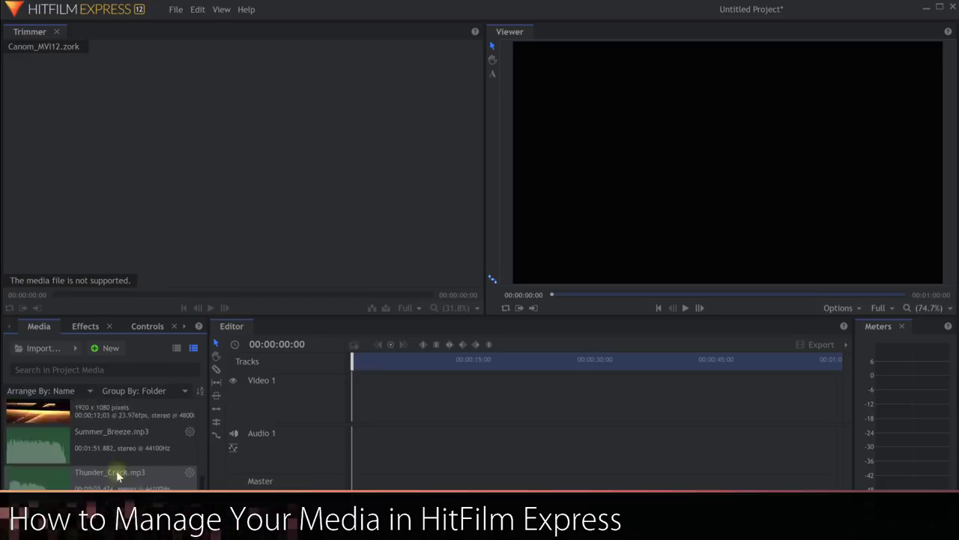
scroll(90, 442, "down", 3)
scroll(113, 453, "up", 3)
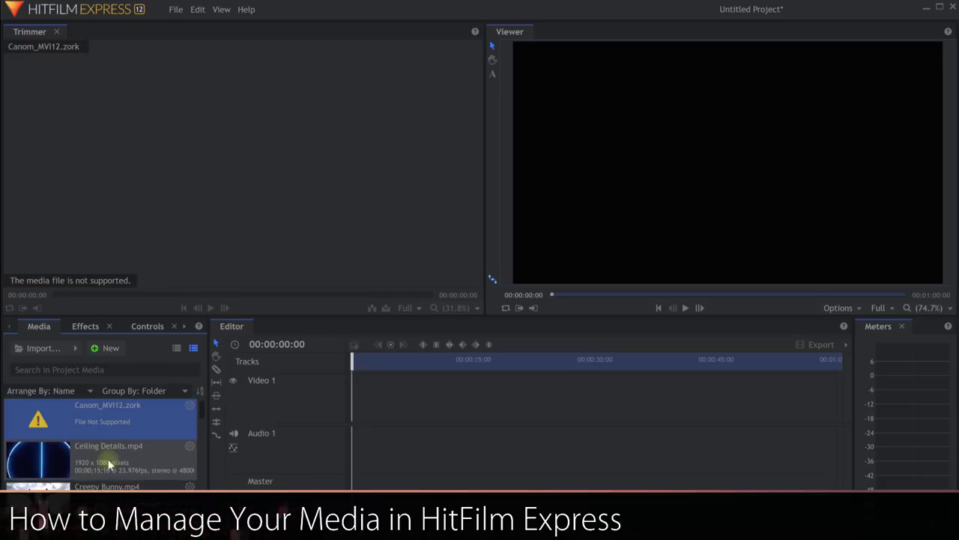
left_click(177, 348)
scroll(67, 475, "down", 3)
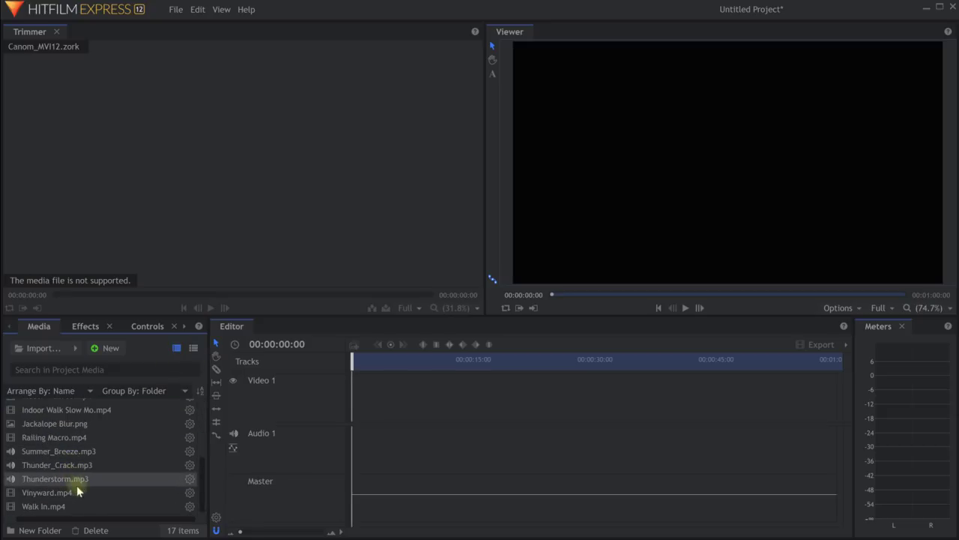
scroll(77, 485, "up", 3)
scroll(76, 480, "down", 3)
scroll(76, 475, "up", 3)
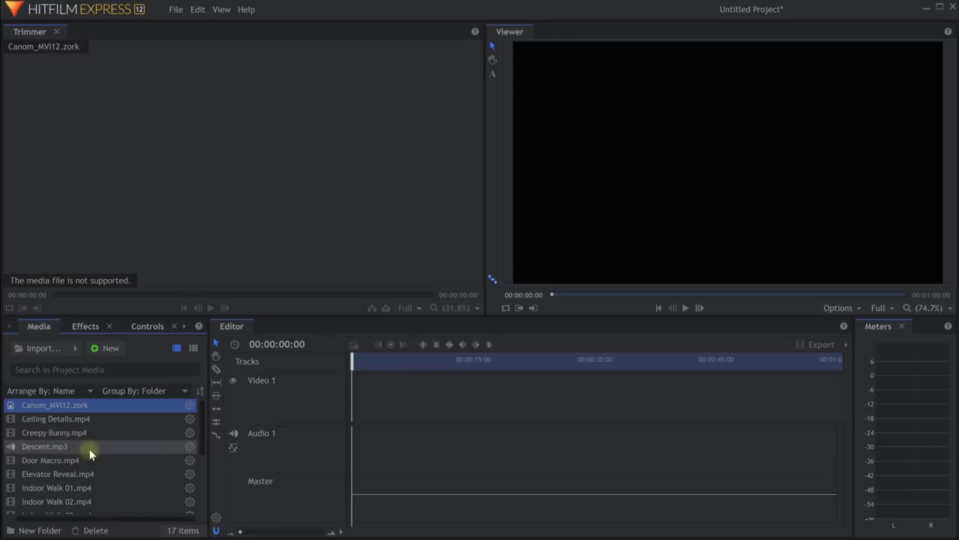
Delete the unsupported Canom_MVI12.zork file from the project media.
left_click(61, 418)
left_click(45, 406)
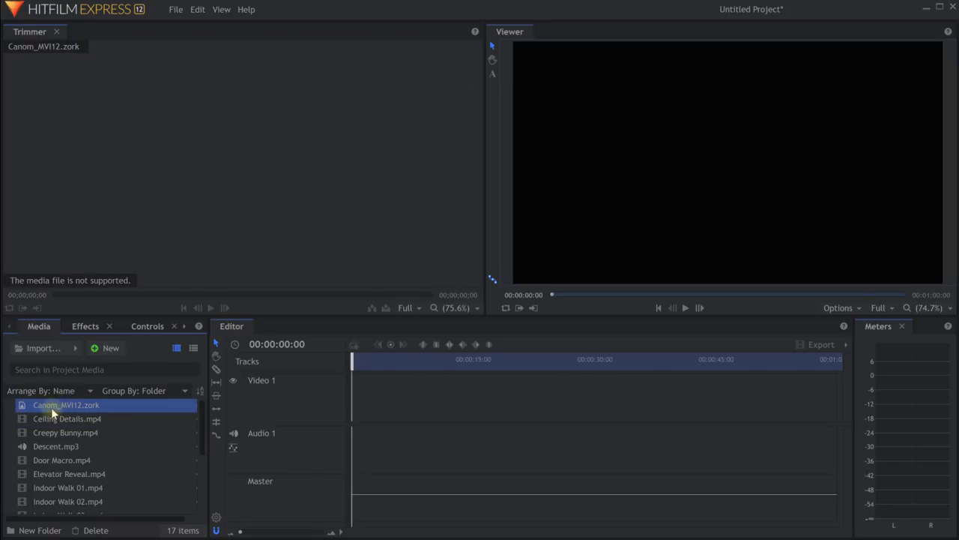
key("Delete")
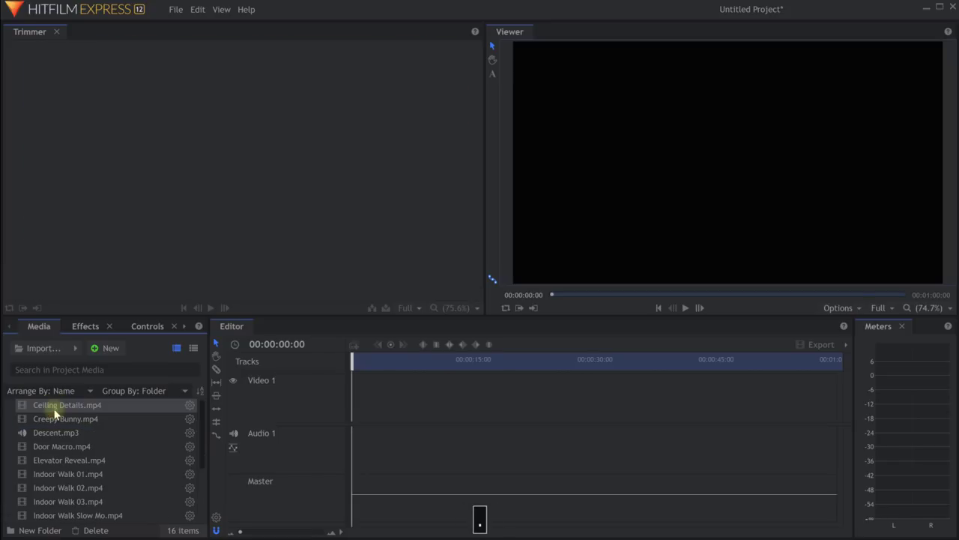
Create an Audio folder holding Descent, Summer_Breeze, Thunder_Crack and Thunderstorm mp3 files.
left_click(30, 530)
type("Audio")
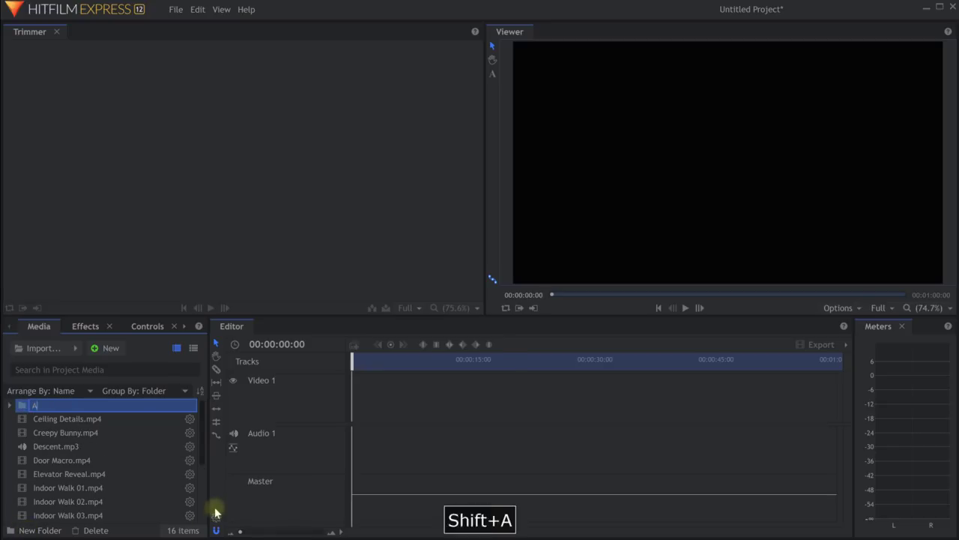
key("Return")
left_click(73, 446)
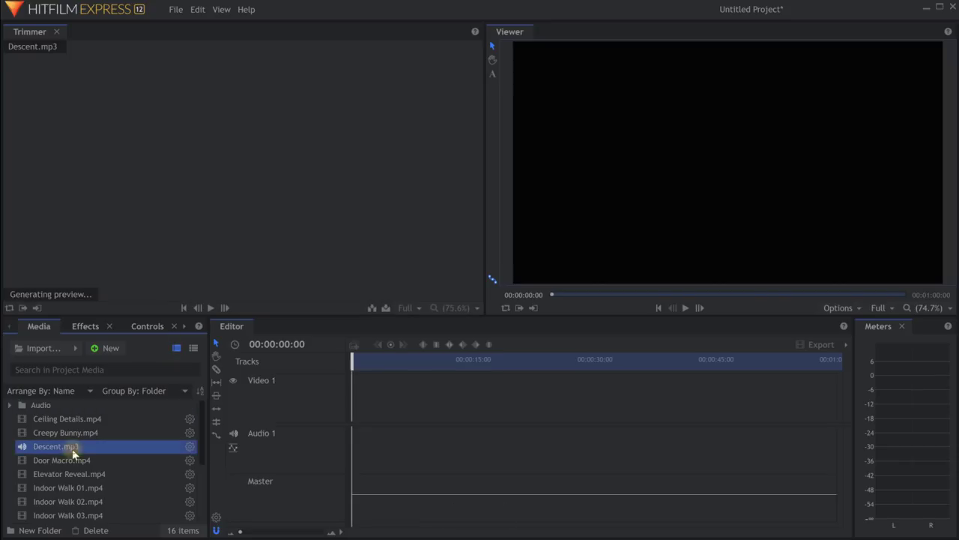
scroll(113, 488, "down", 3)
left_click(107, 499, "ctrl")
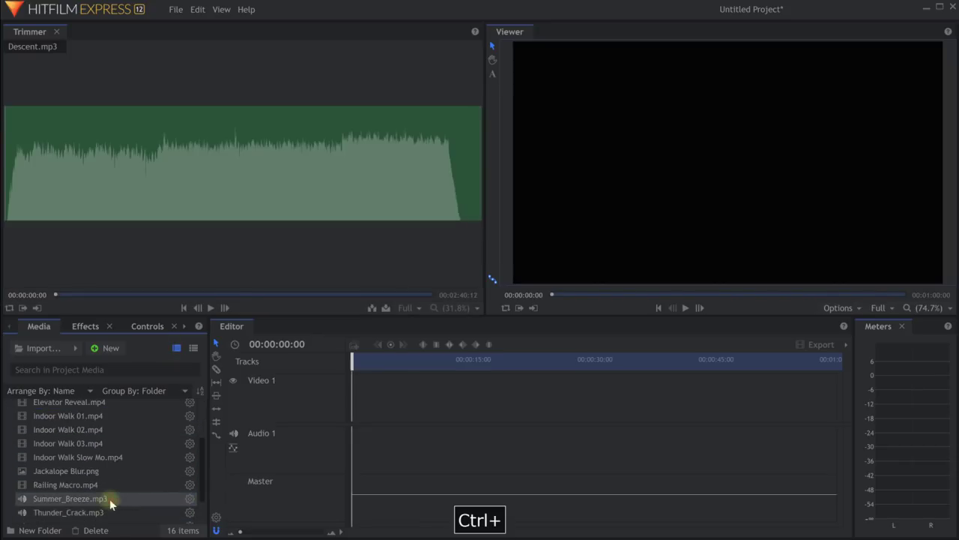
left_click(105, 512, "ctrl")
scroll(109, 501, "down", 2)
left_click(115, 489, "ctrl")
left_click_drag(114, 490, 41, 405)
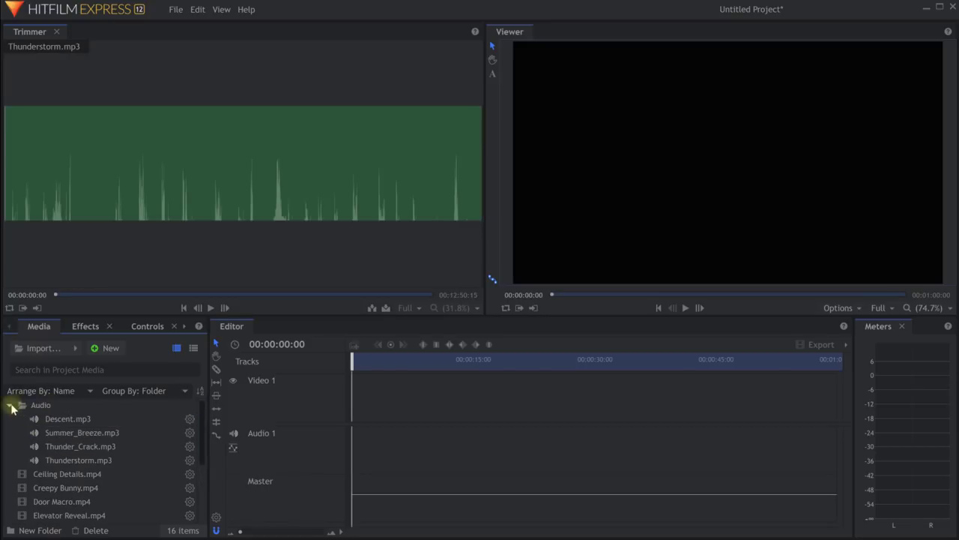
left_click(10, 405)
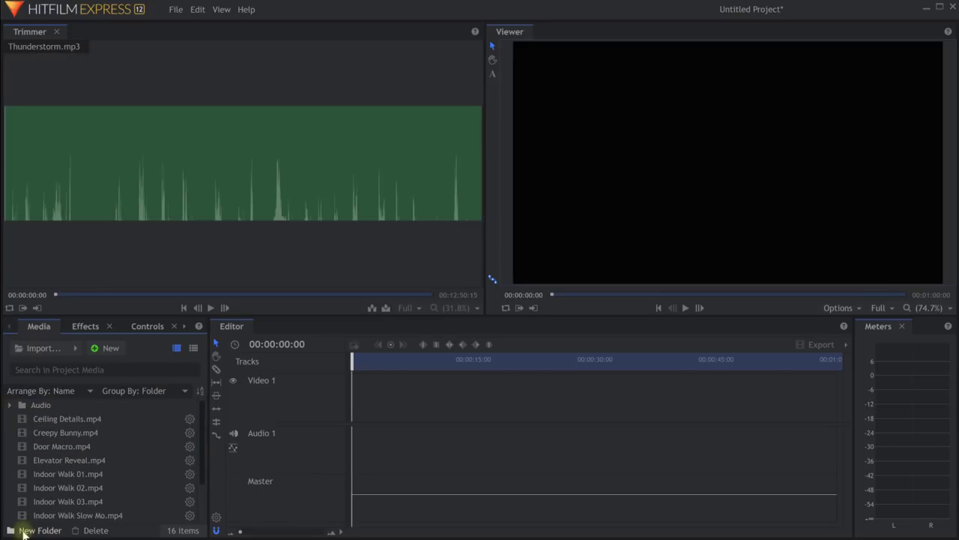
Create an Indoor folder for the indoor walk clips, Railing Macro, Walk In, Door Macro and Ceiling Details.
left_click(30, 530)
key("Return")
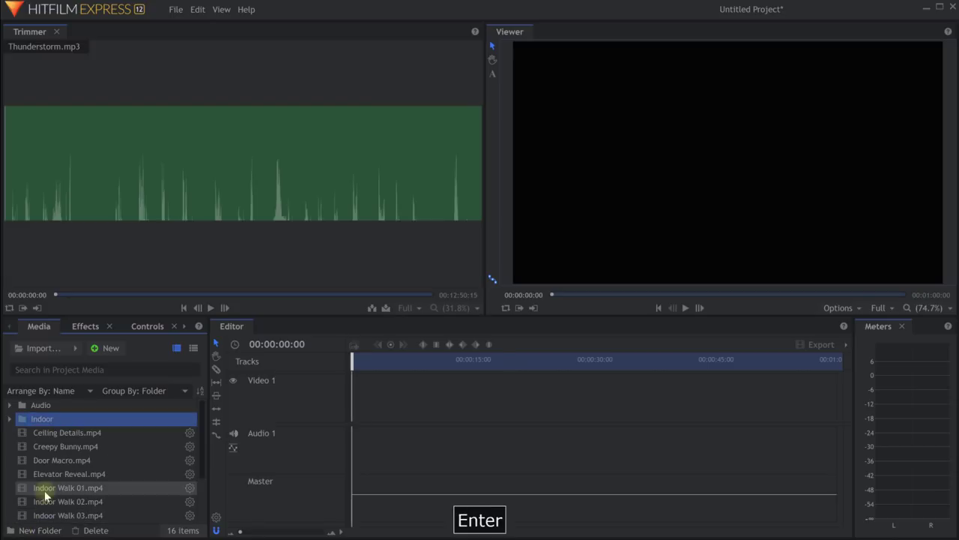
left_click(44, 489)
scroll(75, 474, "down", 3)
left_click(75, 461, "shift")
left_click(75, 487, "ctrl")
scroll(77, 489, "up", 2)
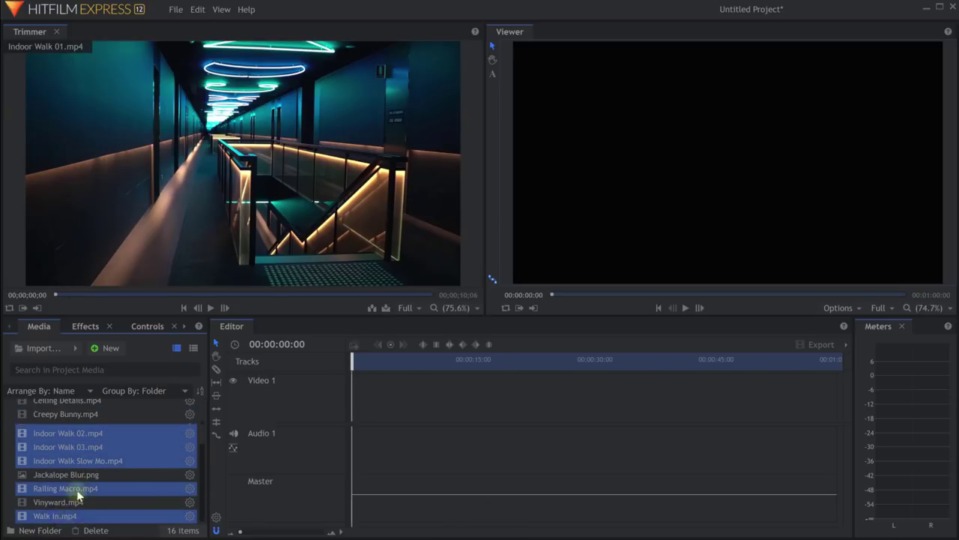
left_click(72, 438, "ctrl")
left_click(72, 432, "ctrl")
scroll(75, 433, "up", 2)
left_click(87, 434, "ctrl")
left_click_drag(88, 434, 43, 418)
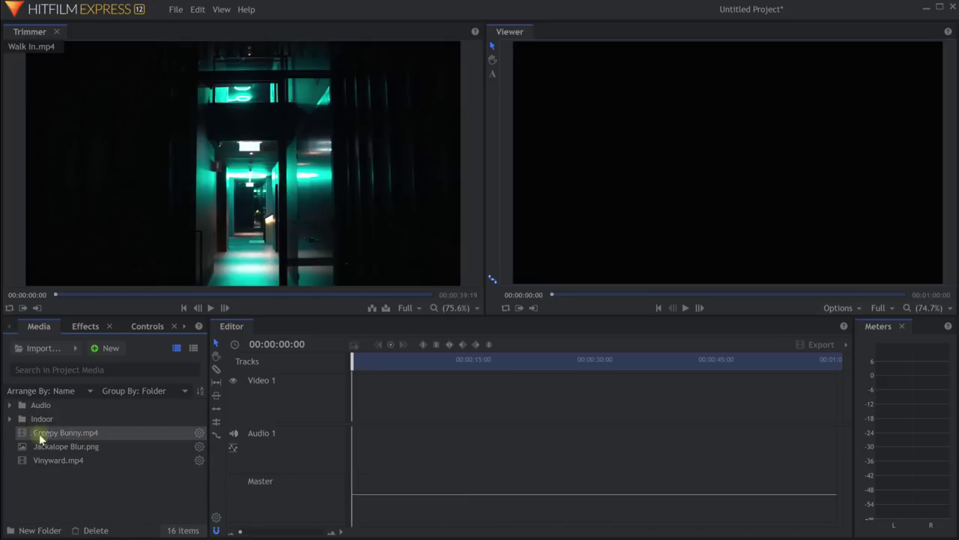
Create an Images folder and move Jackalope Blur.png into it.
left_click(65, 432)
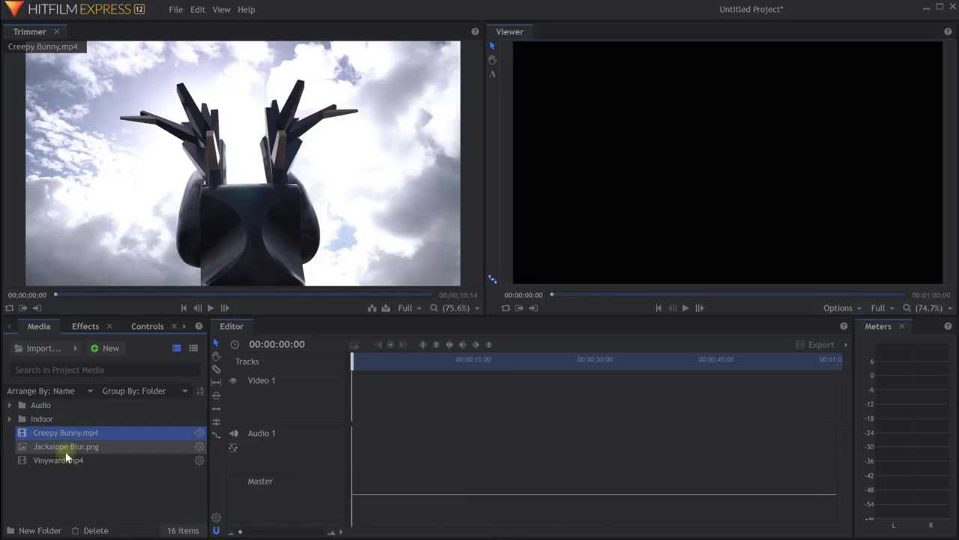
left_click(66, 460)
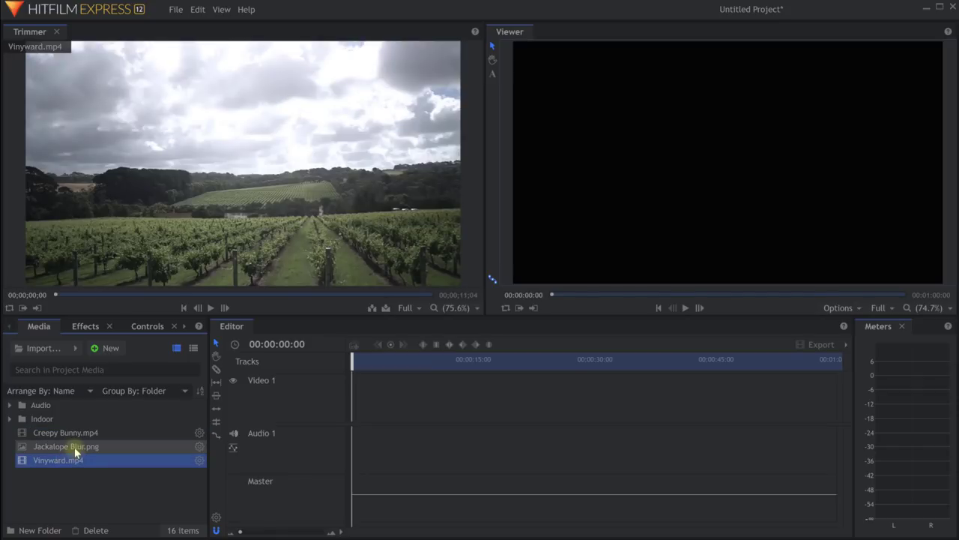
left_click(74, 446)
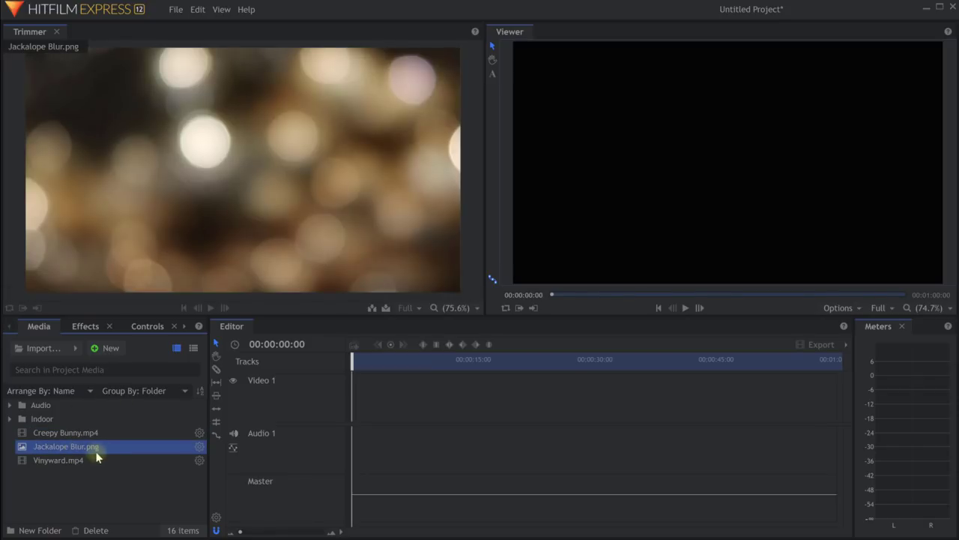
left_click(34, 529)
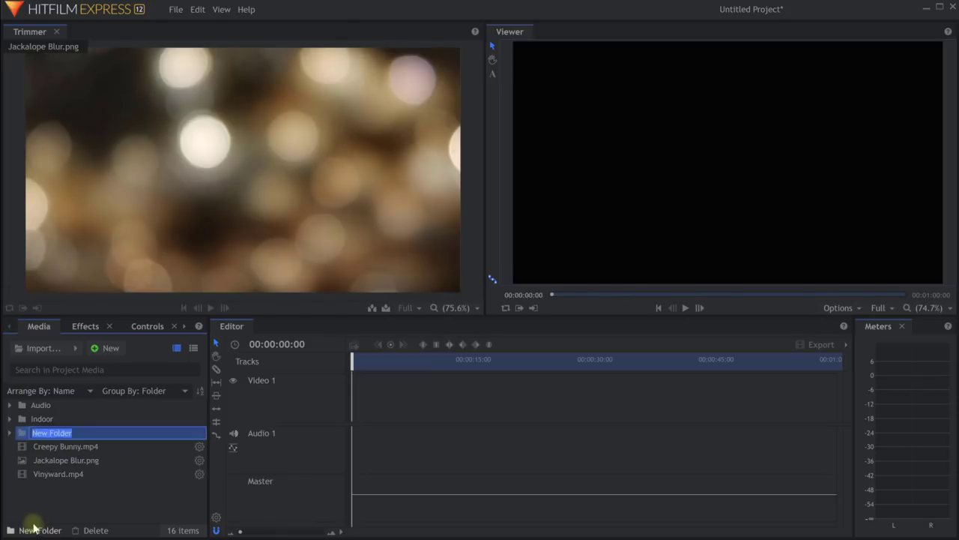
type("Images")
key("Return")
left_click_drag(61, 461, 42, 418)
Create a Misc folder holding Vinyward and Creepy Bunny, then expand the Indoor folder.
left_click(28, 529)
type("Misc")
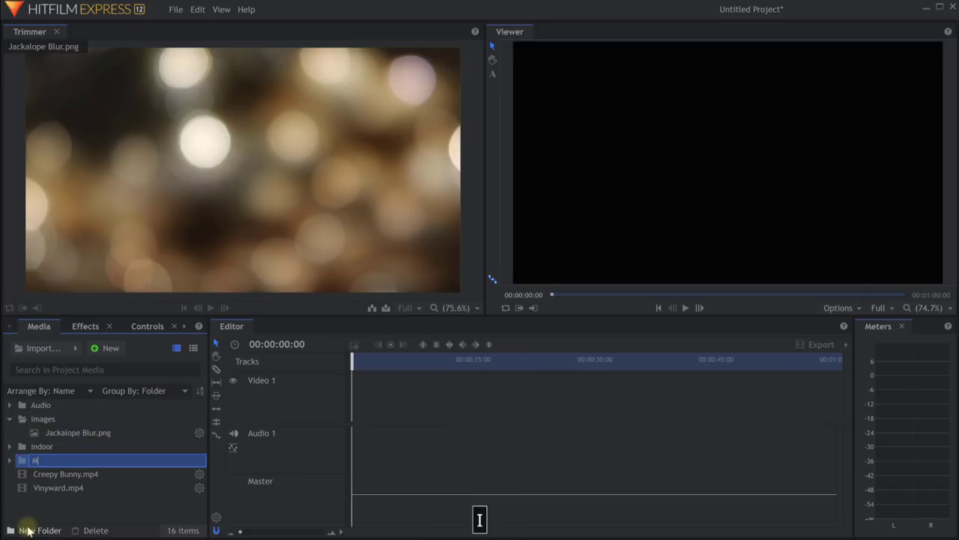
key("Return")
left_click(64, 488)
left_click(62, 474, "shift")
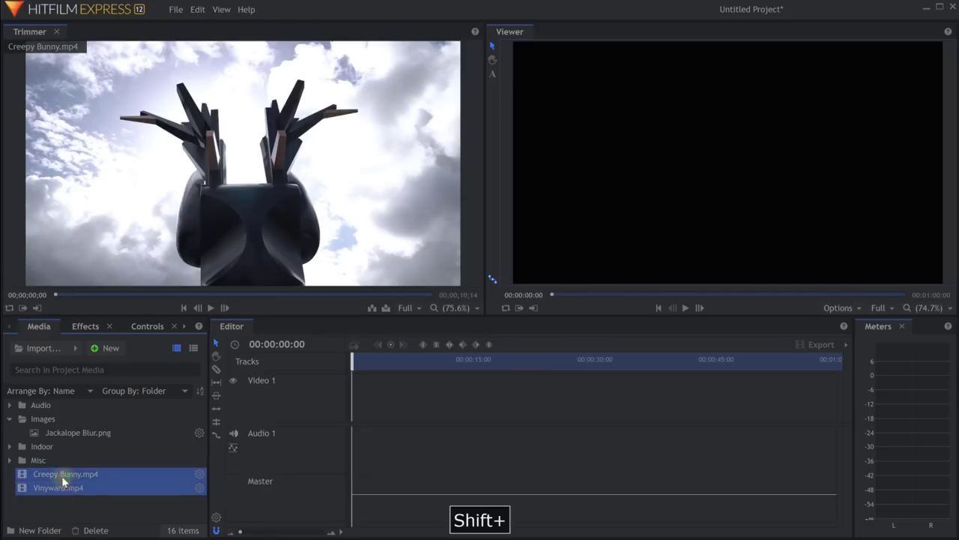
left_click_drag(62, 476, 38, 460)
left_click(49, 474)
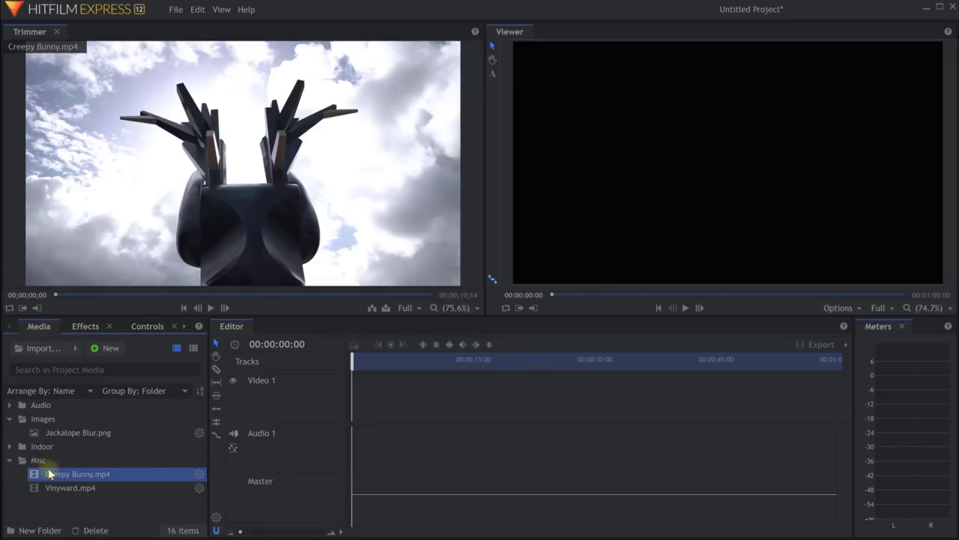
mouse_move(201, 228)
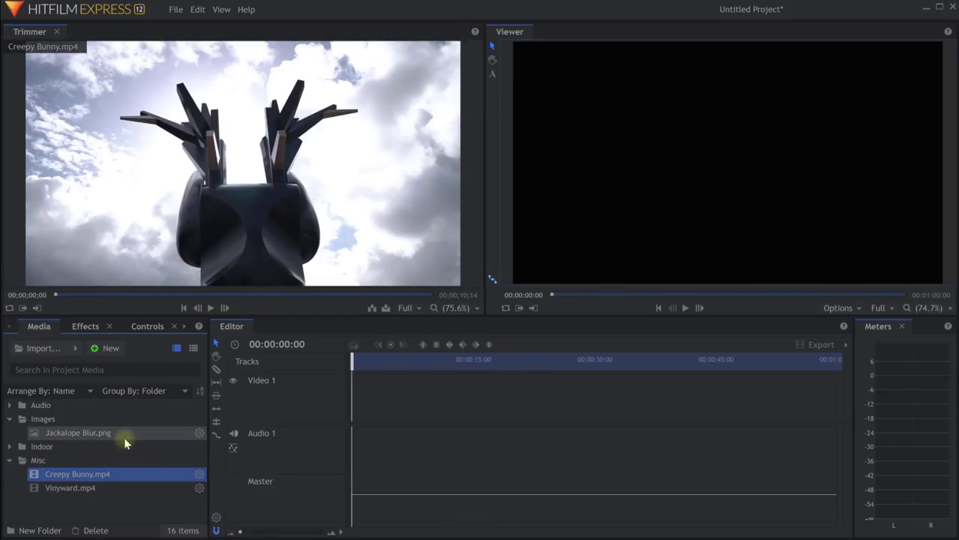
left_click(9, 446)
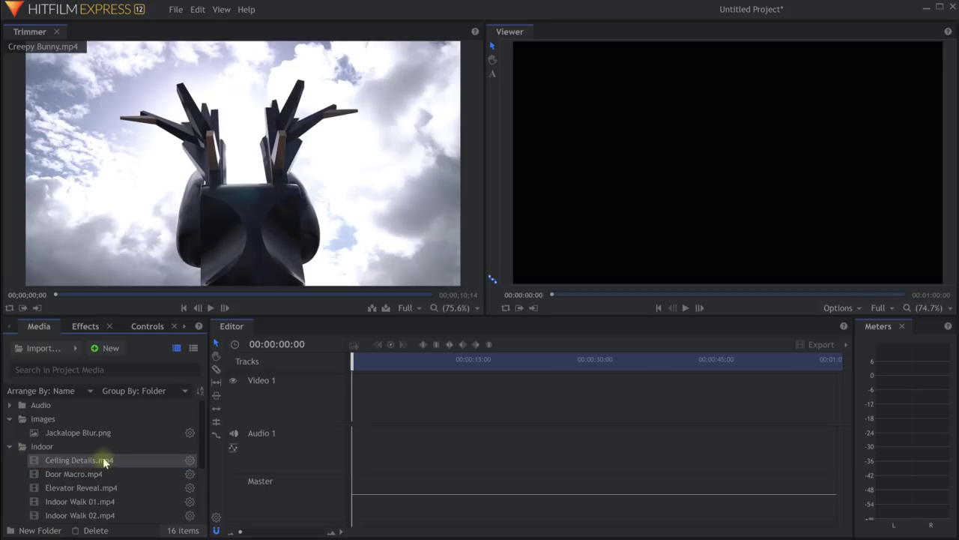
scroll(98, 463, "down", 2)
Toggle the media folders, leaving Audio collapsed so the Indoor folder's clips show.
left_click(97, 466)
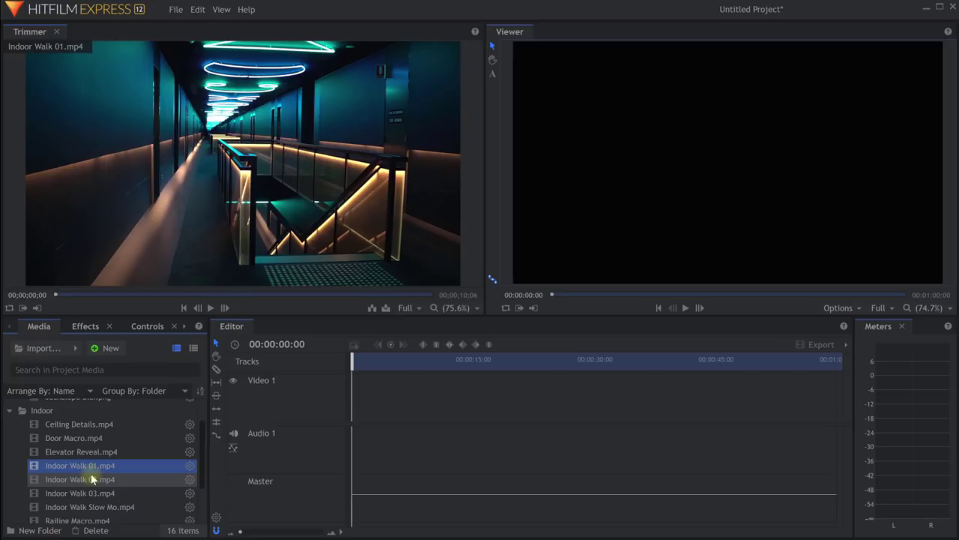
scroll(104, 467, "down", 1)
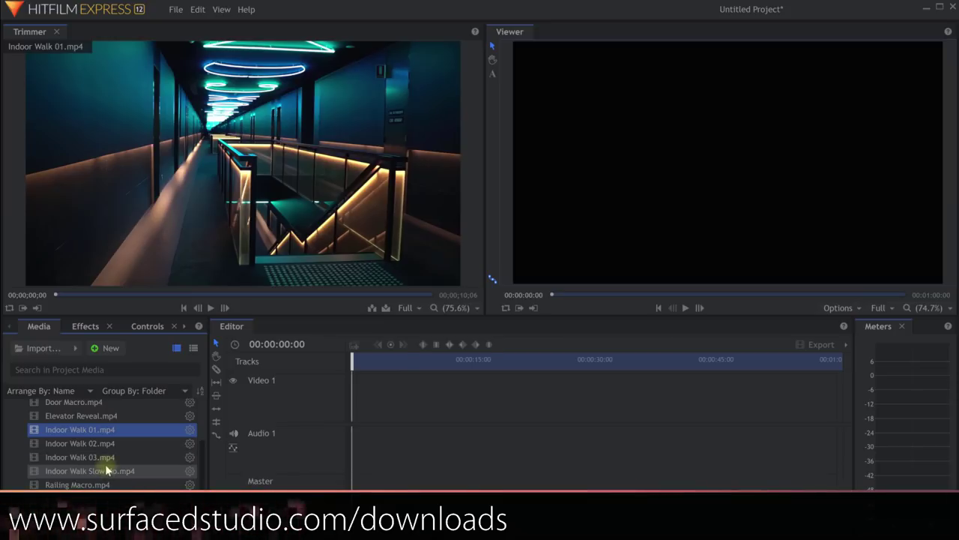
scroll(105, 464, "up", 2)
left_click(9, 446)
left_click(9, 418)
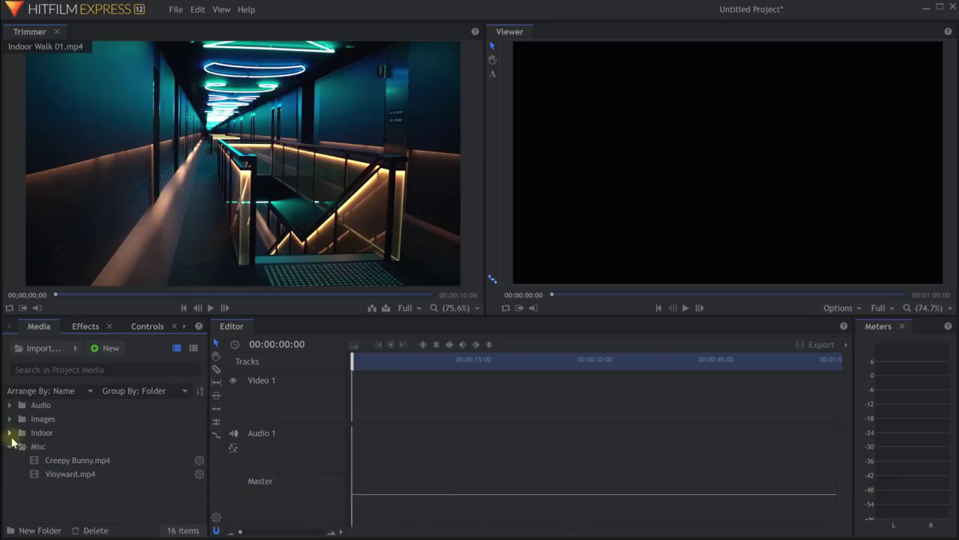
left_click(9, 446)
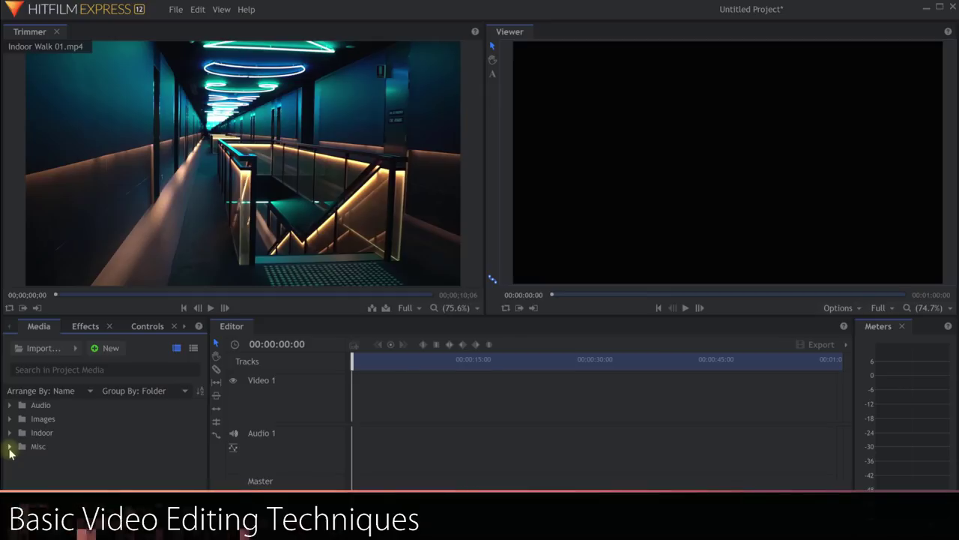
left_click(9, 433)
left_click(9, 418)
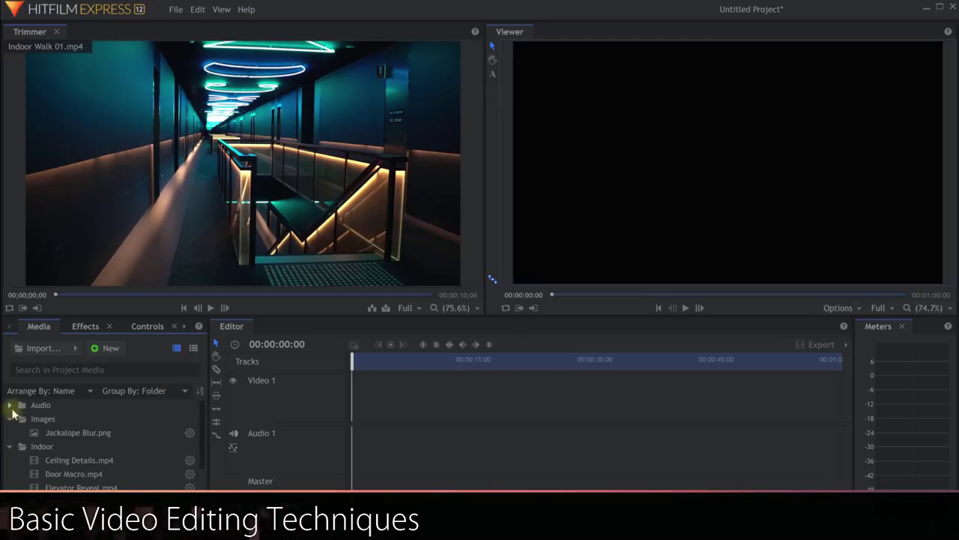
left_click(9, 405)
left_click(9, 405)
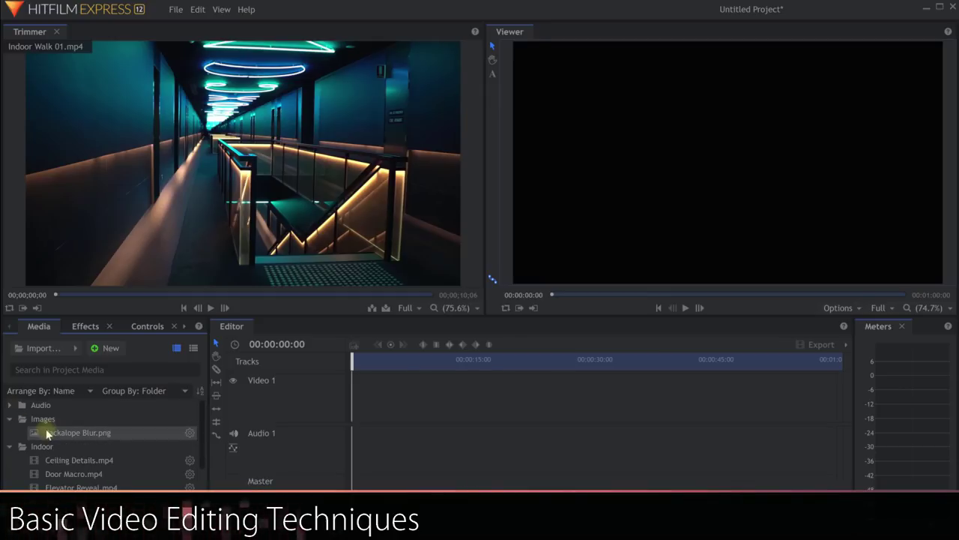
scroll(75, 442, "down", 1)
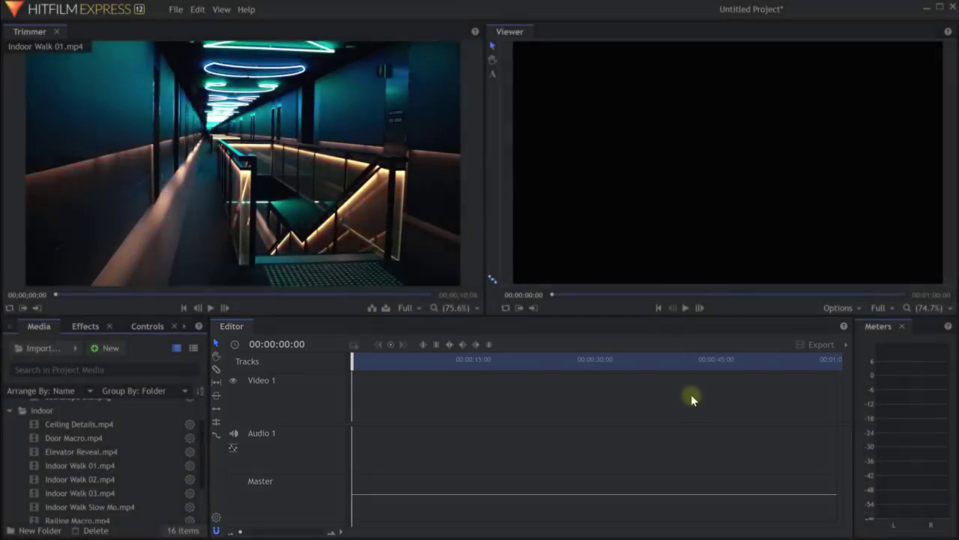
Show the project media as thumbnails with details in the Media panel.
left_click(194, 348)
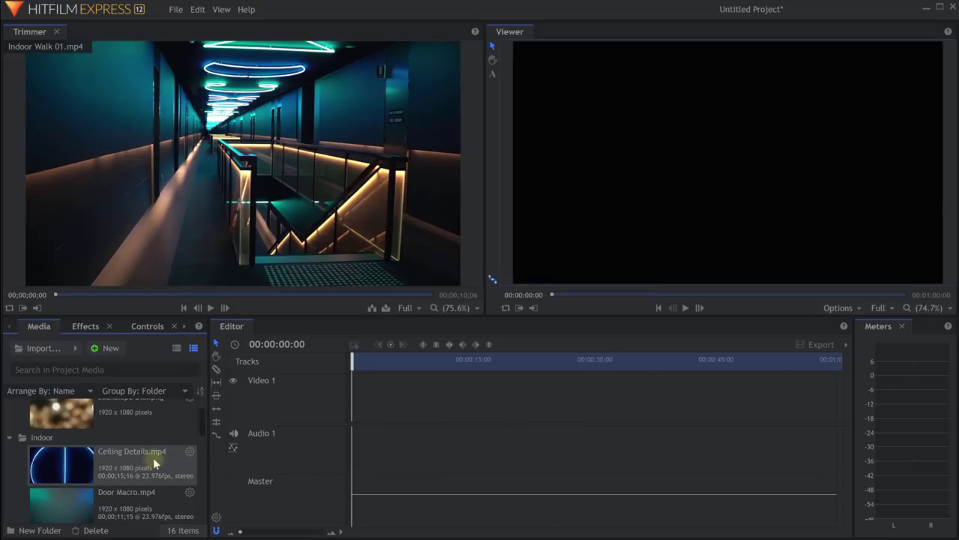
scroll(153, 457, "down", 5)
scroll(138, 443, "up", 3)
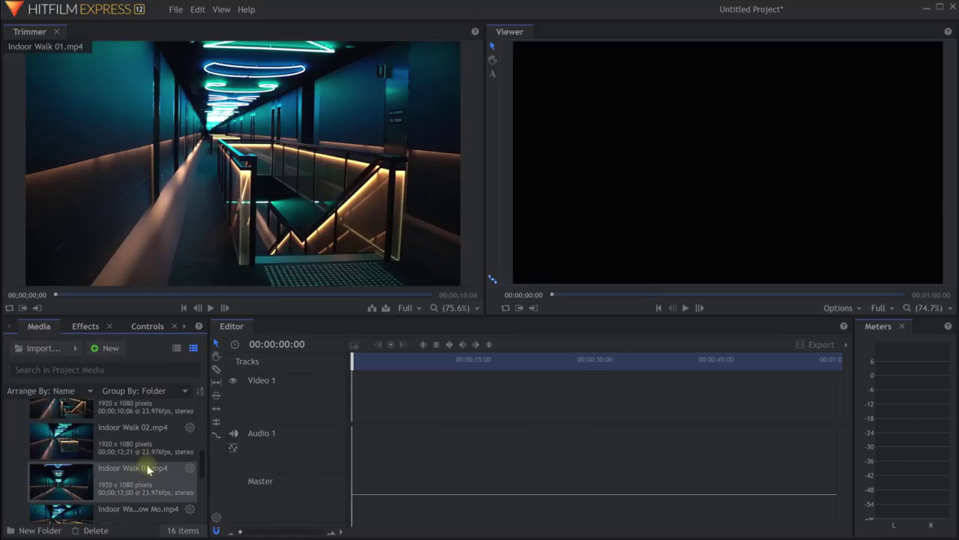
Place Indoor Walk 03.mp4 at the very start of the Video 1 and Audio 1 tracks.
left_click(124, 471)
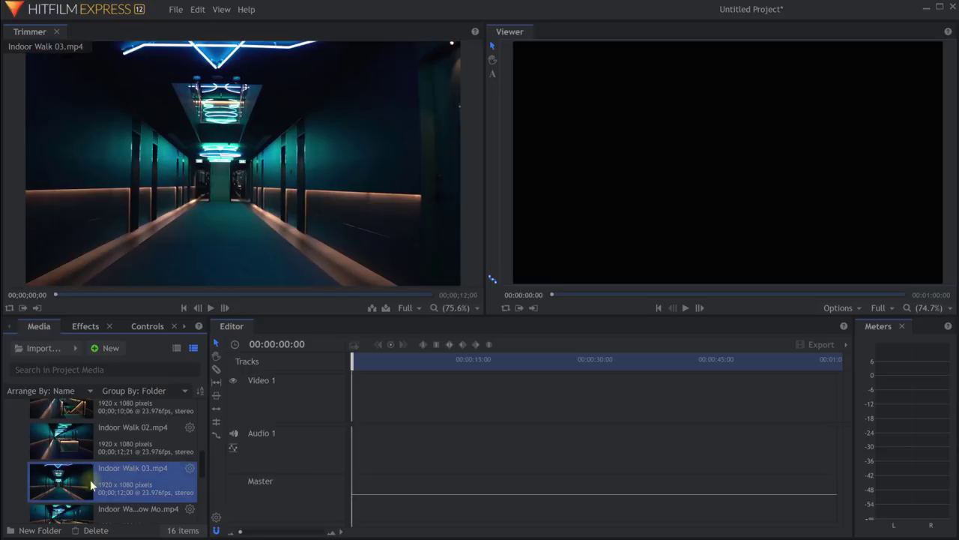
left_click_drag(60, 483, 395, 408)
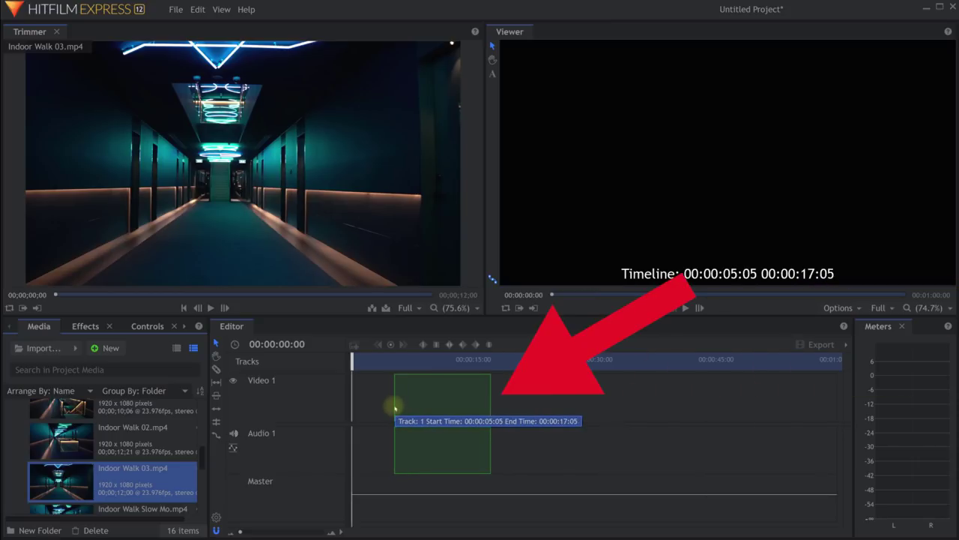
left_click_drag(395, 409, 353, 410)
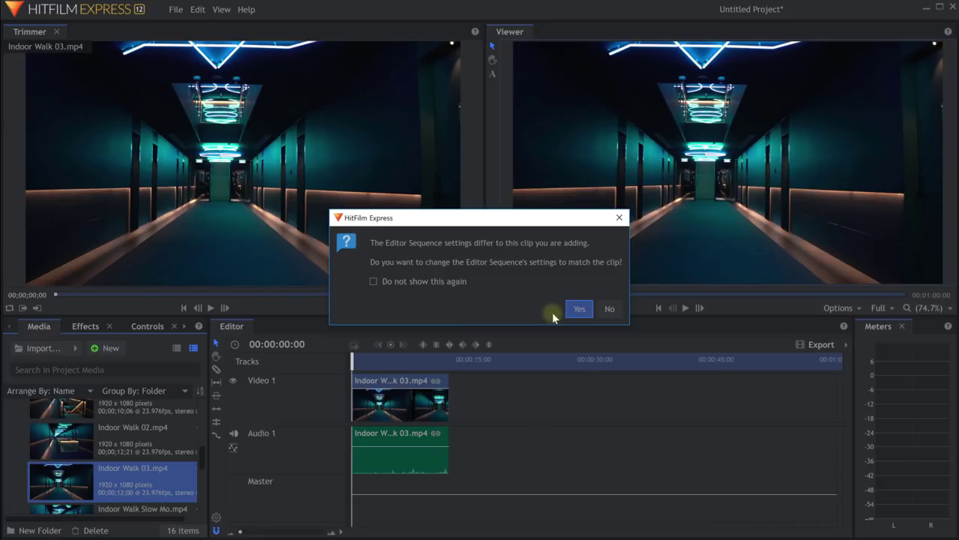
Keep the current sequence settings and scrub through Indoor Walk 03 on the timeline.
left_click(609, 309)
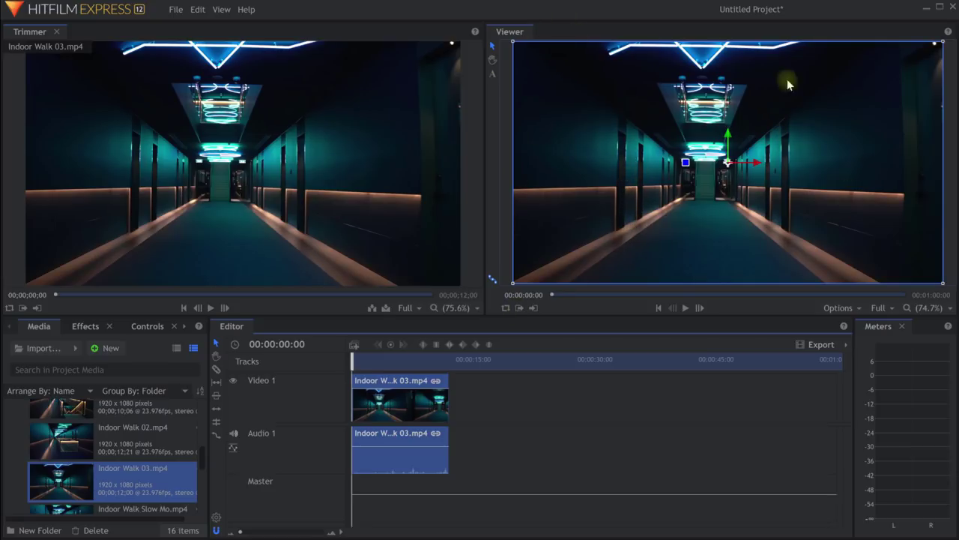
left_click_drag(354, 362, 388, 365)
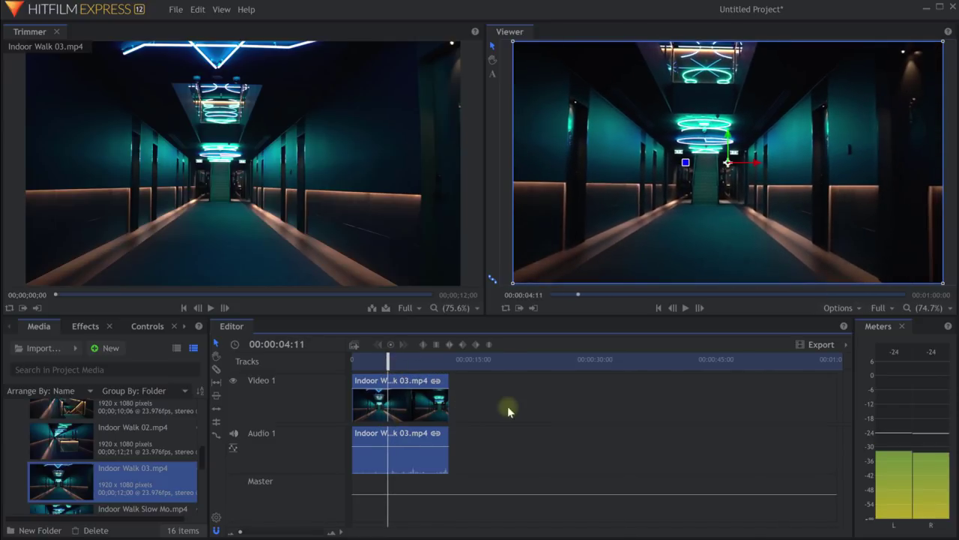
Play and pause the timeline, stopping near nine seconds, then return to about six seconds.
key("space")
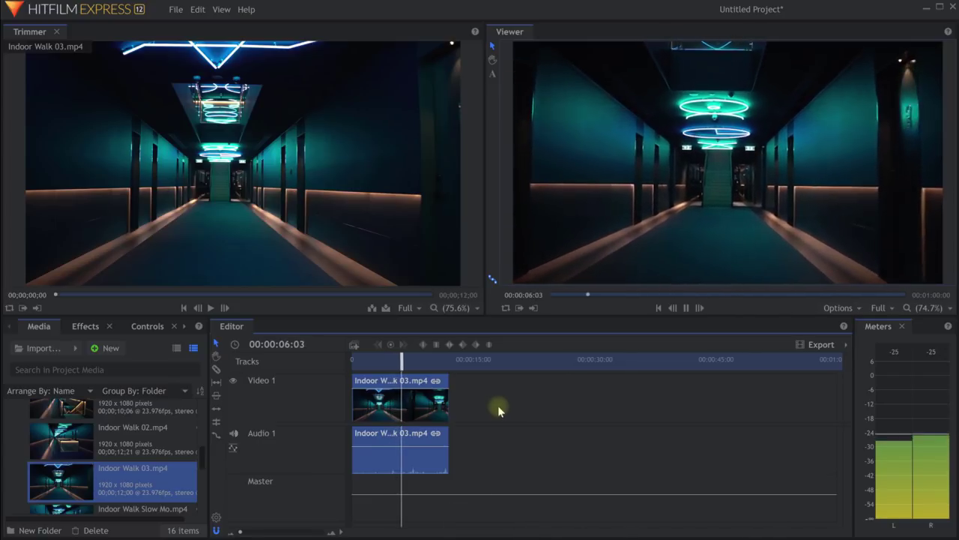
key("space")
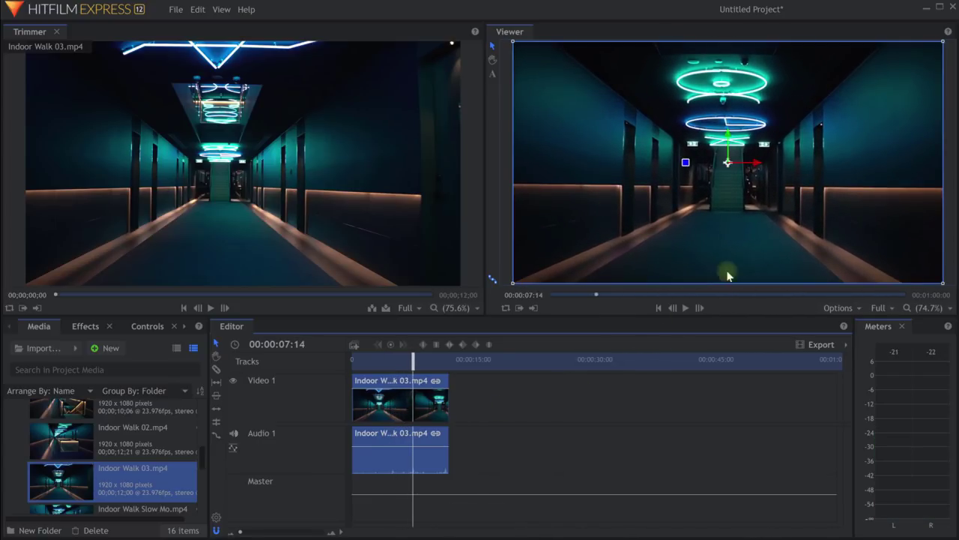
left_click(685, 309)
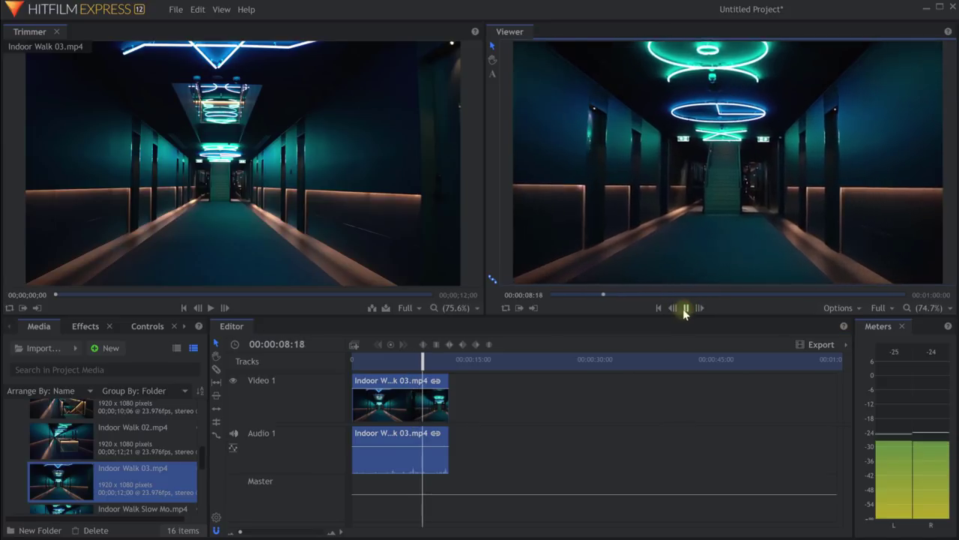
left_click(687, 308)
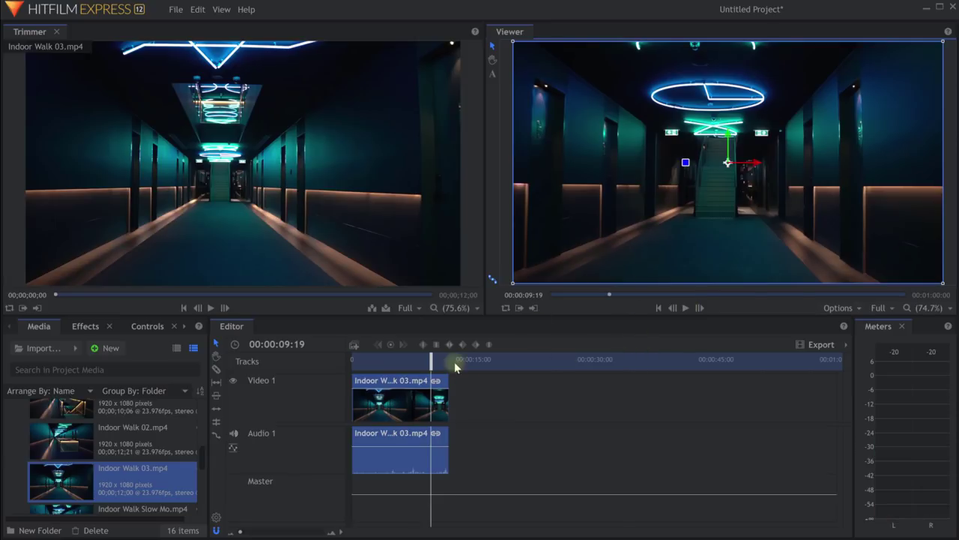
left_click_drag(431, 362, 386, 368)
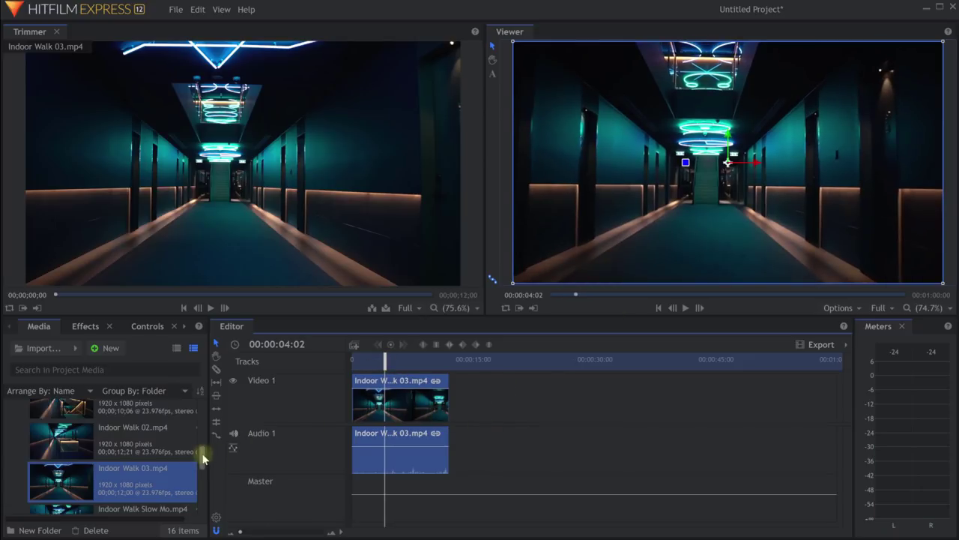
left_click_drag(202, 454, 202, 482)
Place Railing Macro after the first clip and Ceiling Details at about 33 seconds.
left_click(69, 463)
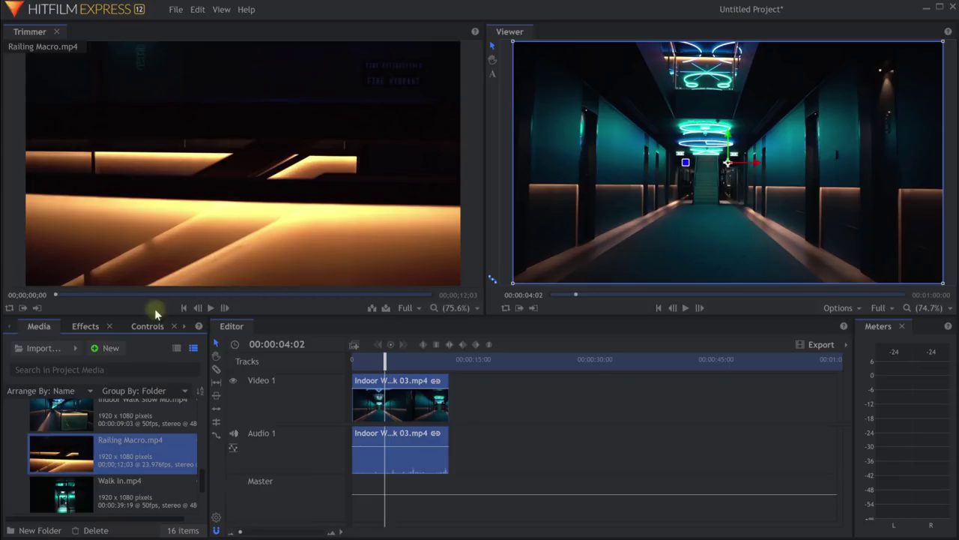
mouse_move(347, 143)
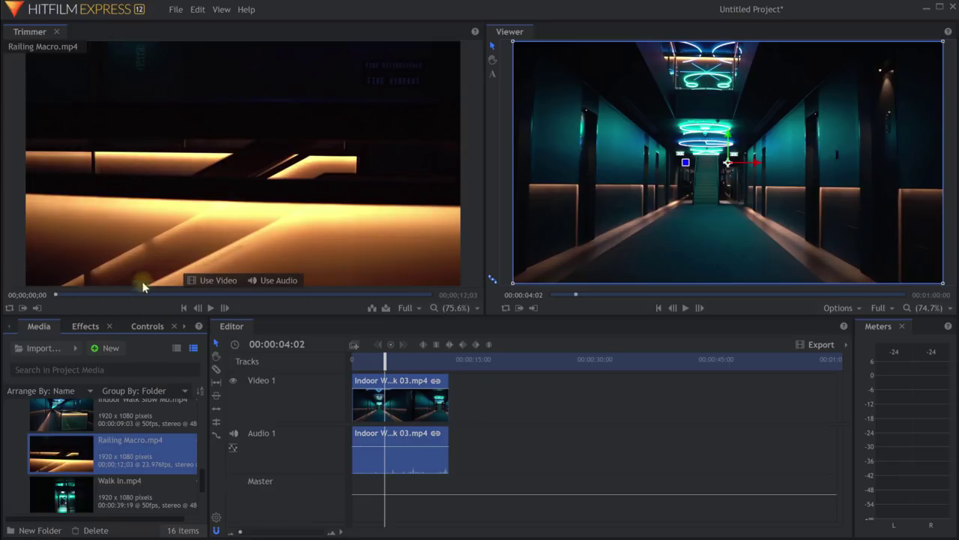
left_click_drag(185, 433, 493, 410)
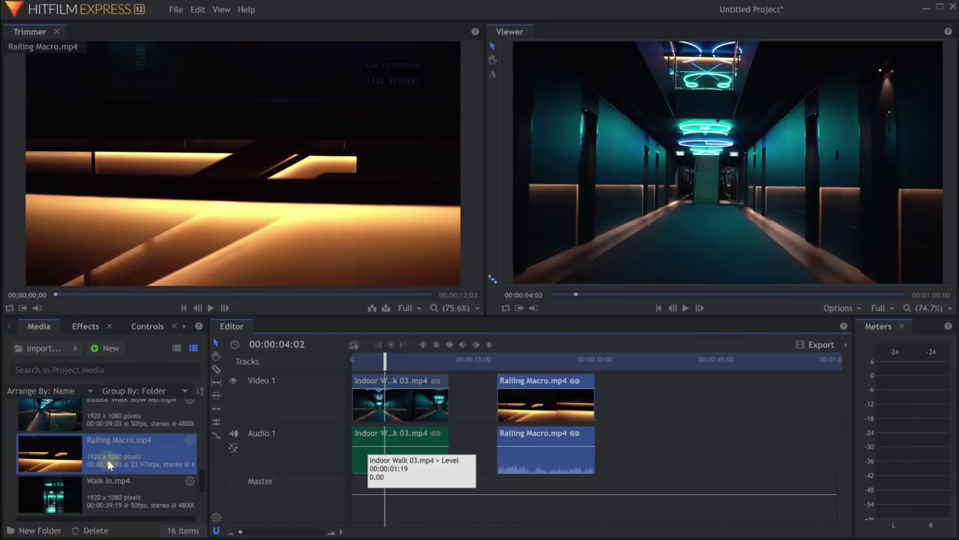
scroll(107, 459, "up", 5)
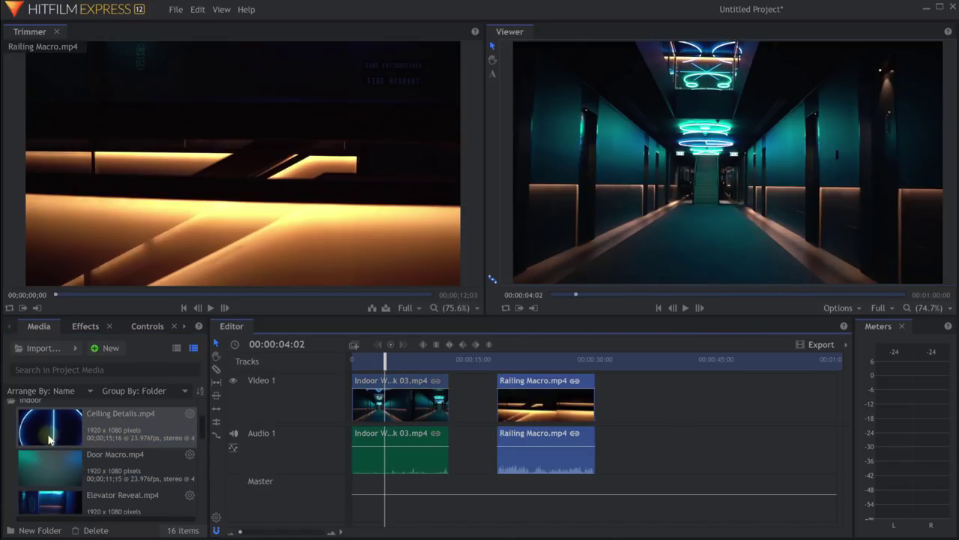
left_click(48, 431)
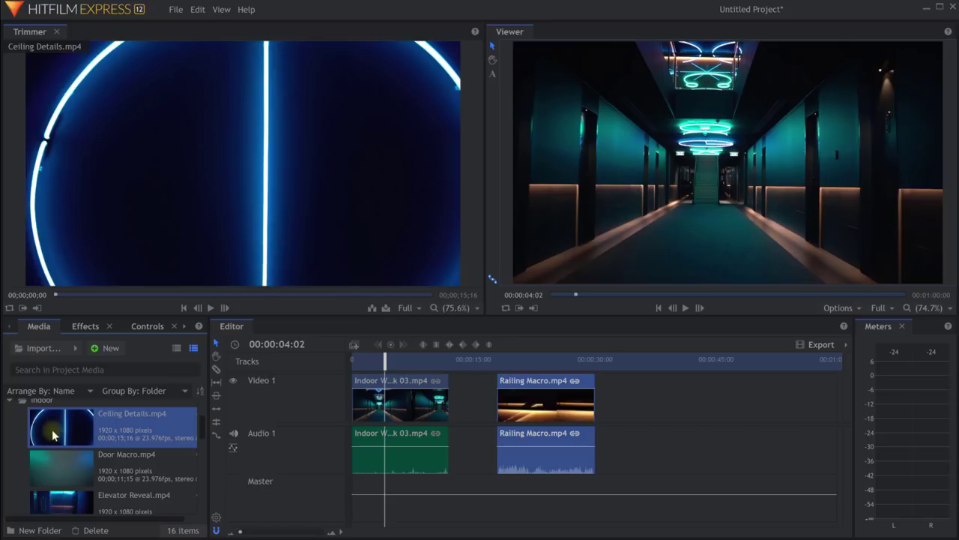
left_click_drag(52, 434, 628, 397)
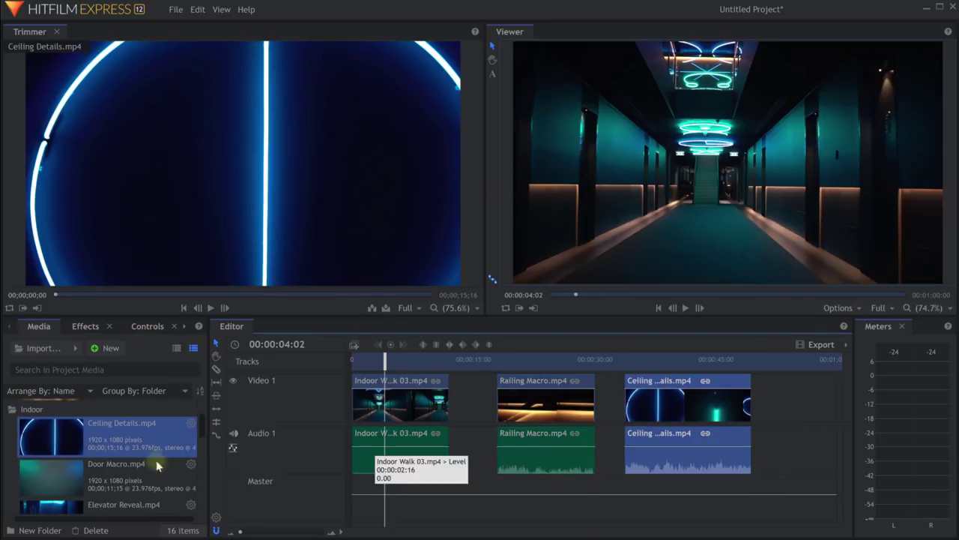
Add Indoor Walk 01 at the end of the timeline and scrub the assembled sequence.
scroll(98, 420, "down", 3)
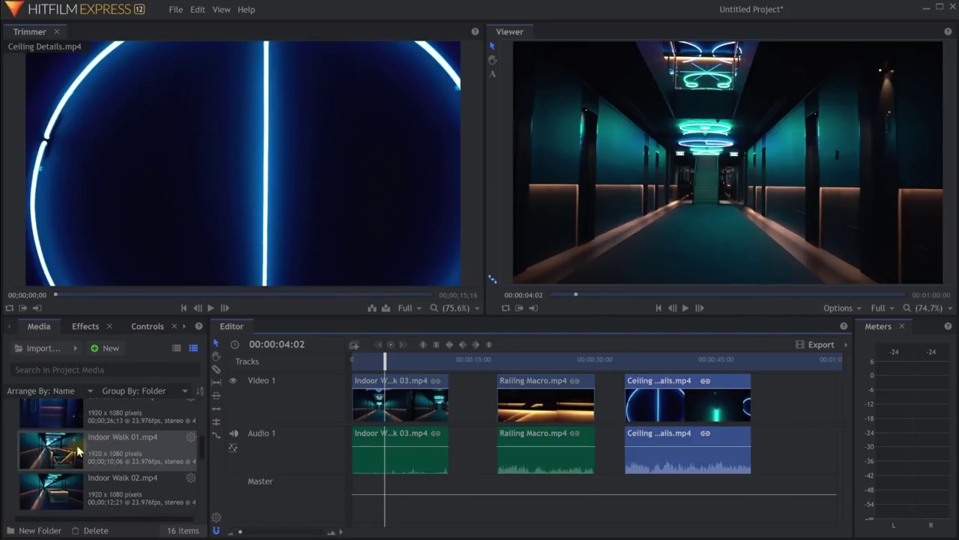
left_click_drag(75, 453, 767, 403)
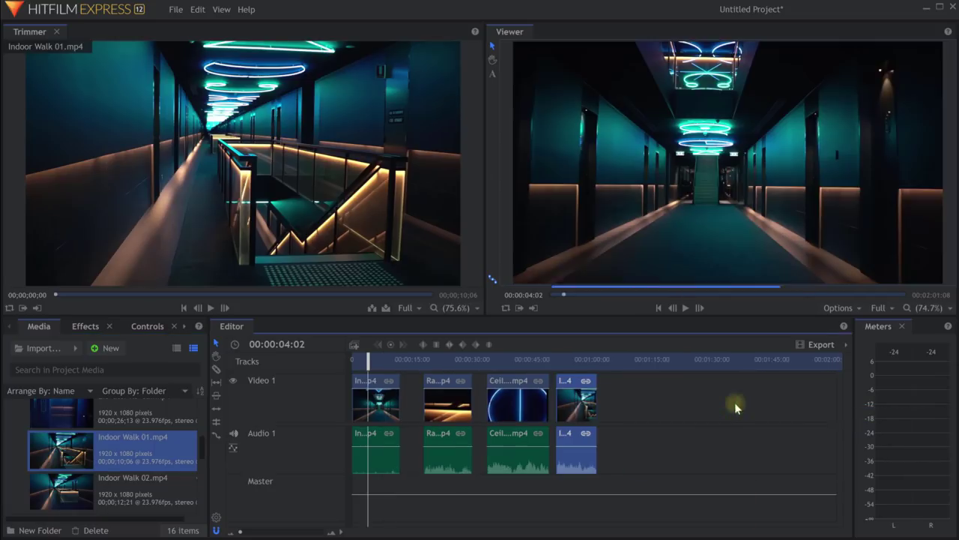
left_click_drag(422, 362, 405, 354)
Butt Railing Macro up against the first clip and move the playhead to about 16 seconds.
left_click(446, 389)
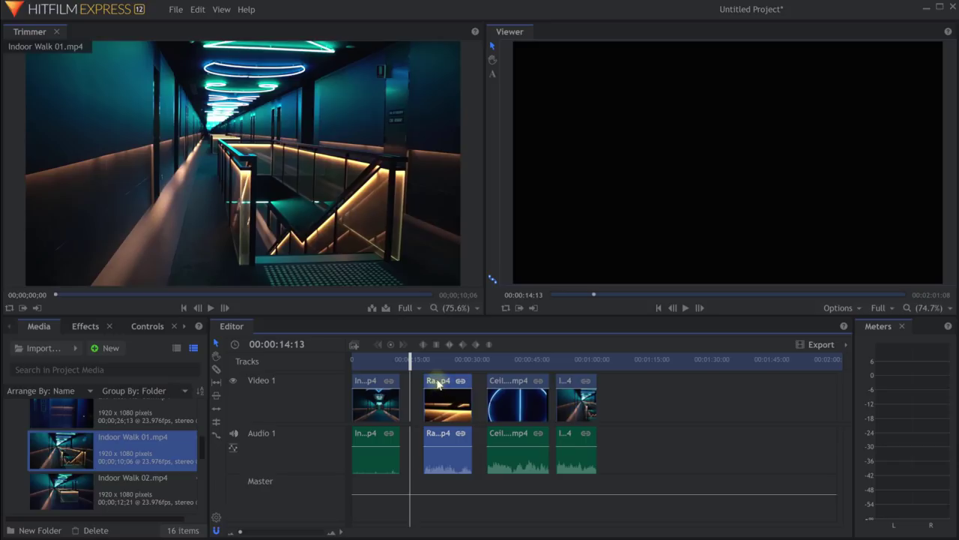
left_click_drag(438, 384, 411, 380)
left_click(417, 360)
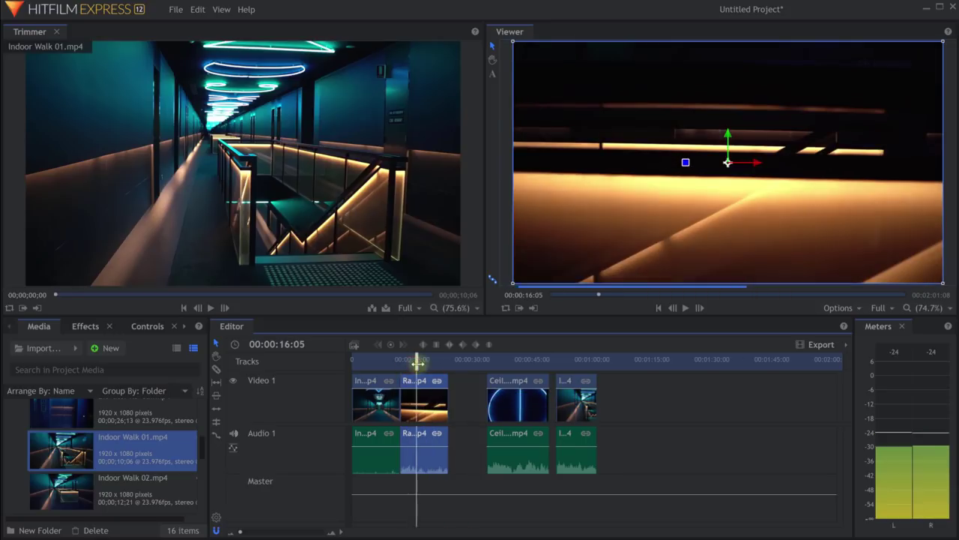
Ripple delete the gaps after Railing Macro and before Indoor Walk 01, then zoom the timeline in.
right_click(461, 396)
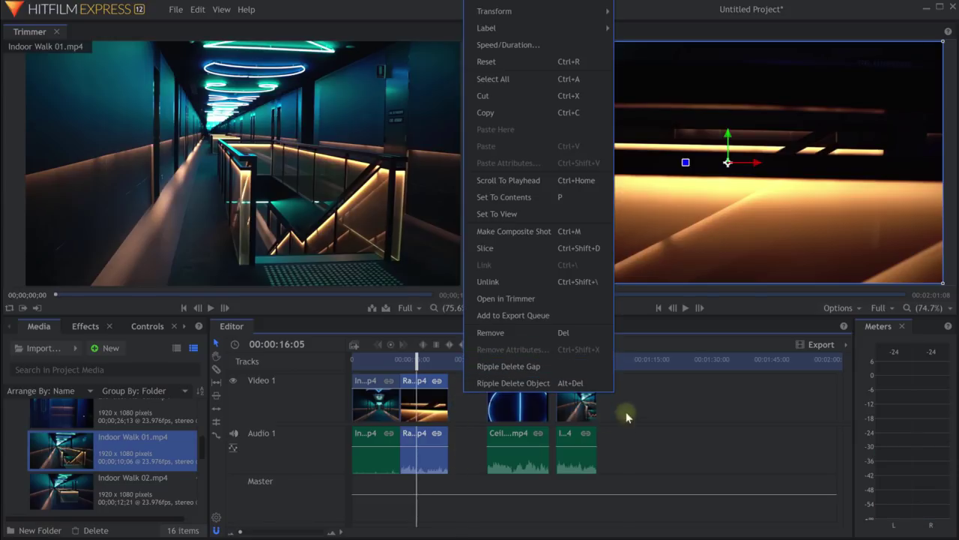
left_click(504, 368)
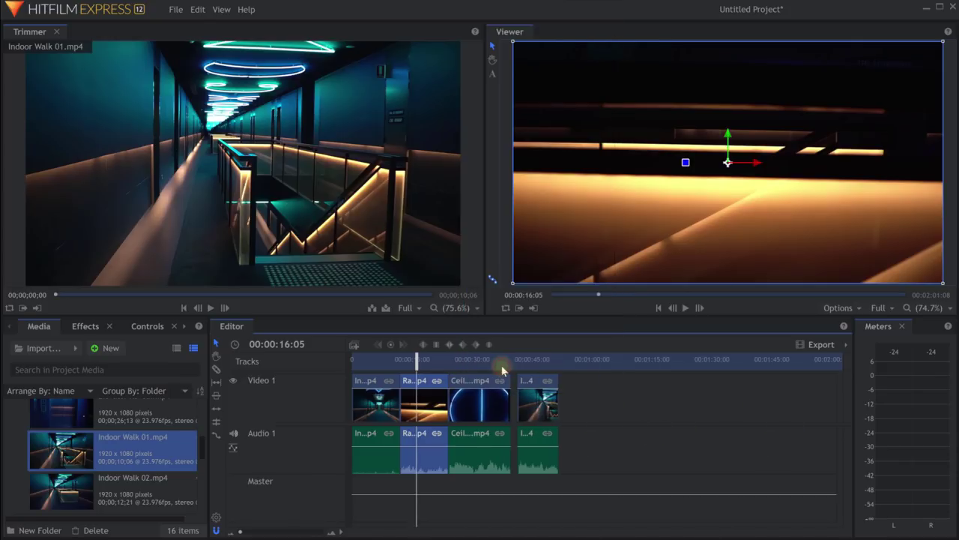
right_click(513, 405)
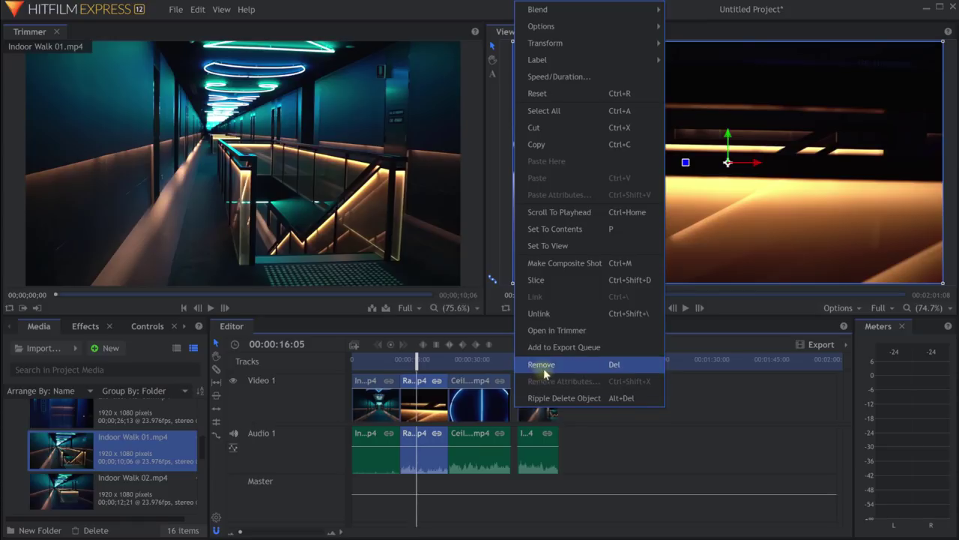
left_click(511, 416)
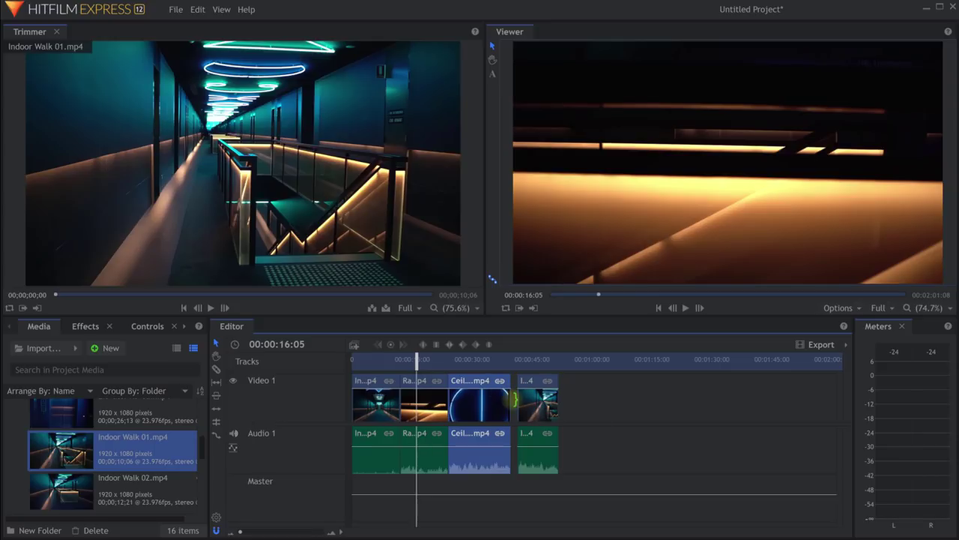
scroll(517, 401, "up", 2)
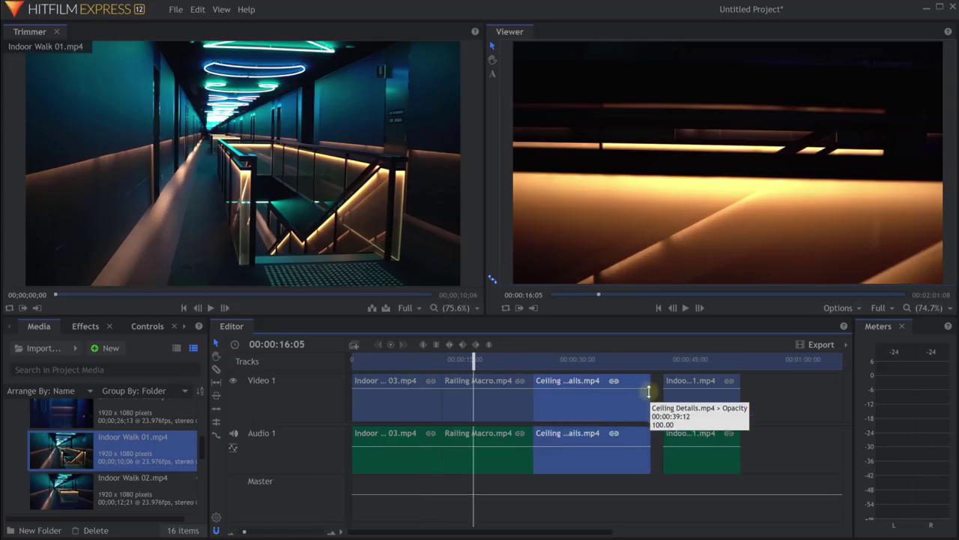
left_click_drag(639, 364, 622, 365)
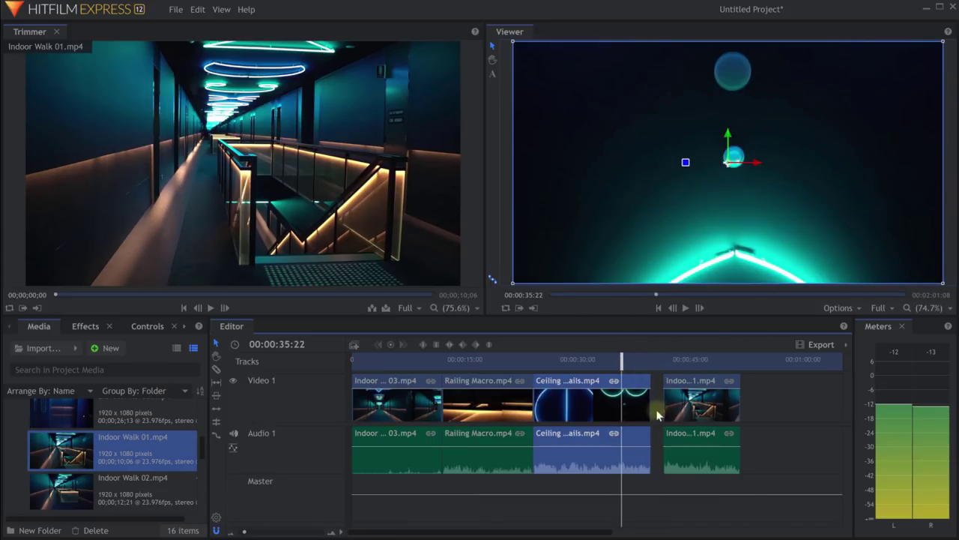
right_click(657, 406)
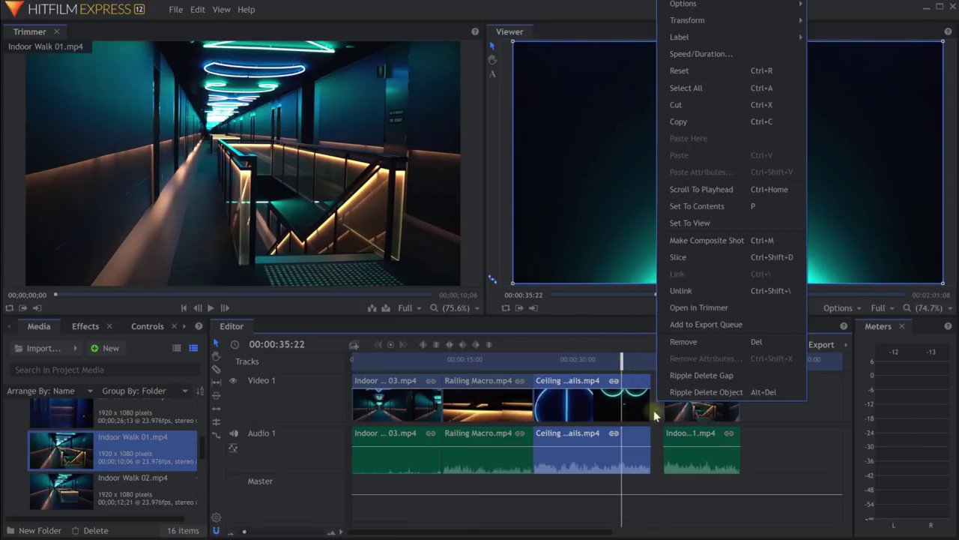
left_click(678, 375)
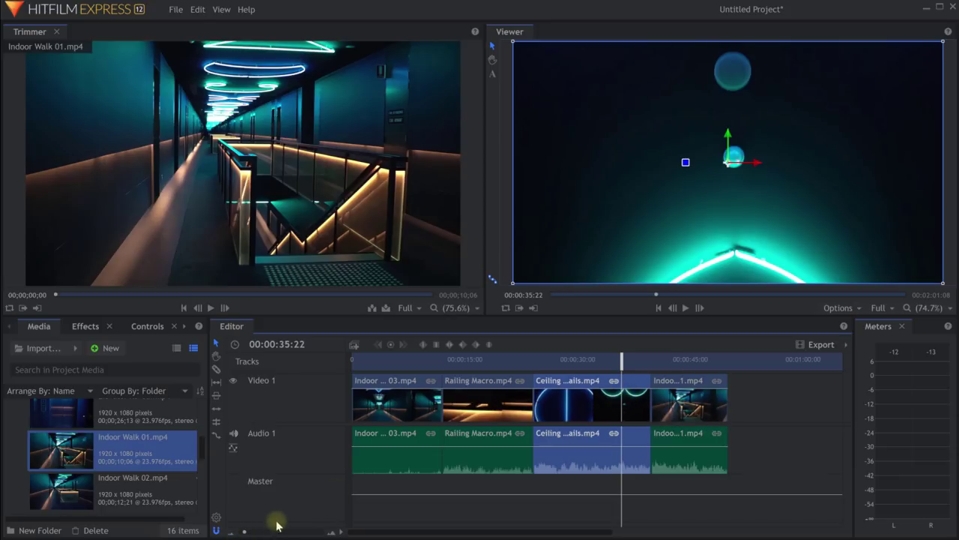
left_click_drag(244, 532, 243, 530)
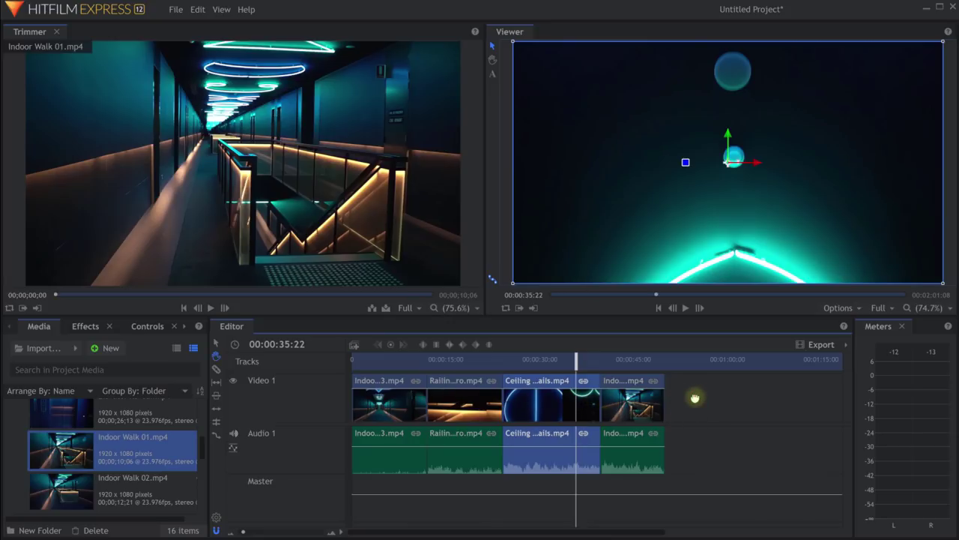
Pan the timeline with the Drag tool (H) and set the playhead to 00:00:08:08.
left_click_drag(695, 398, 907, 428)
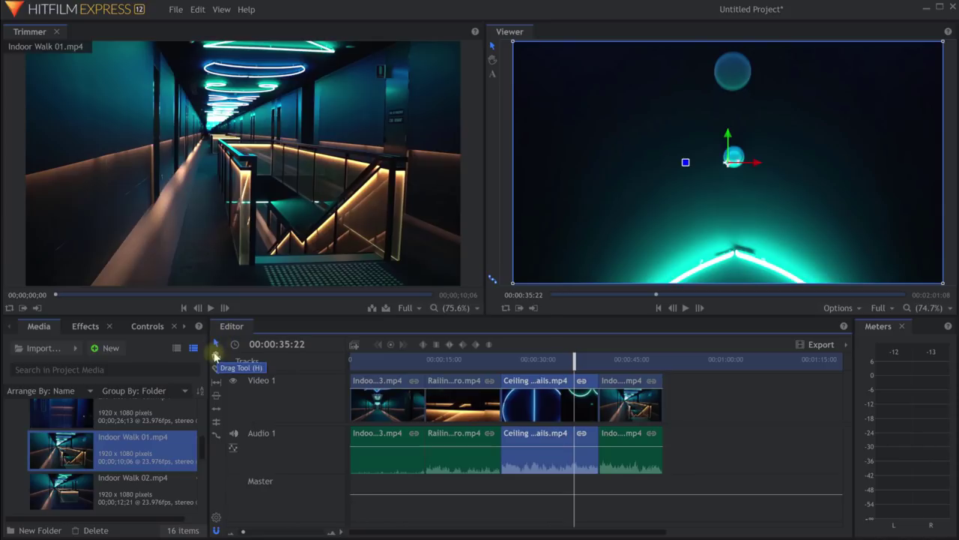
key("h")
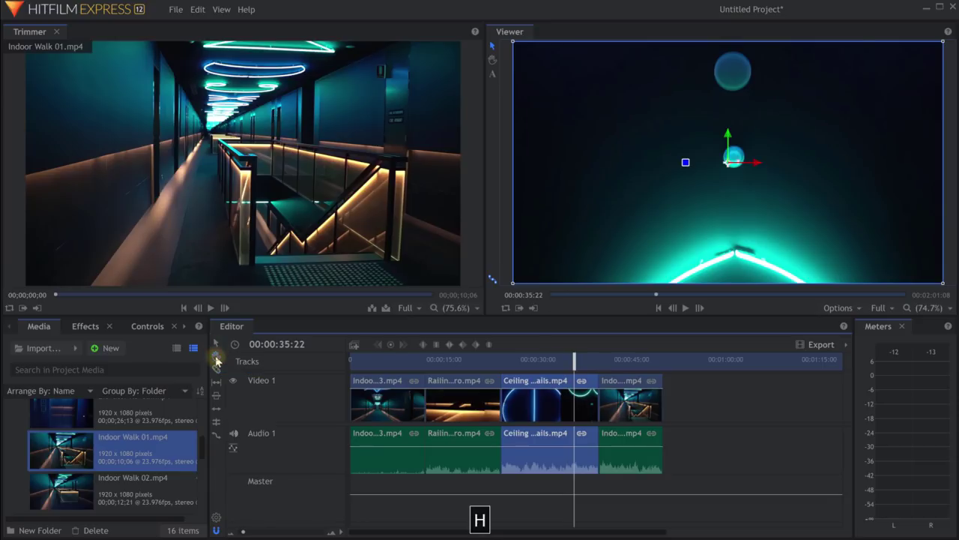
left_click_drag(737, 407, 664, 417)
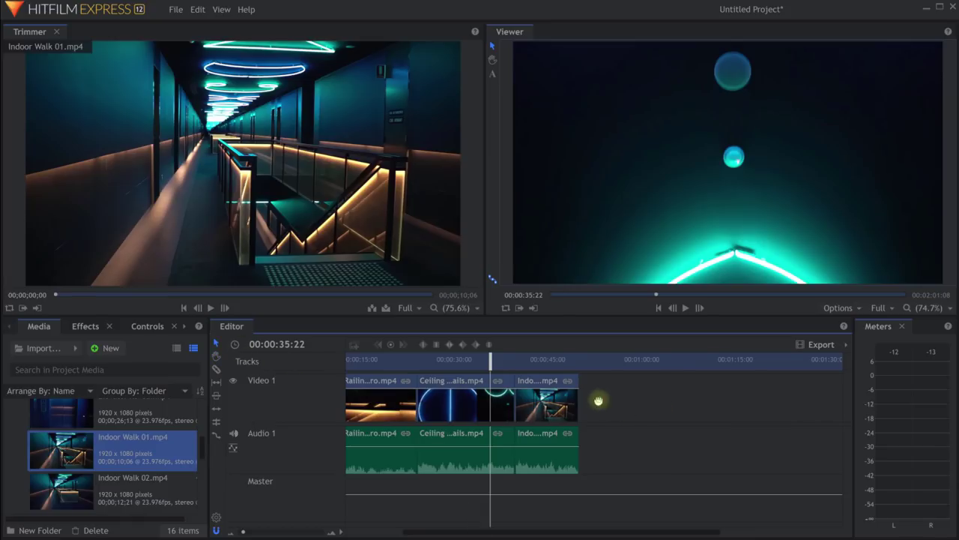
left_click_drag(597, 398, 699, 398)
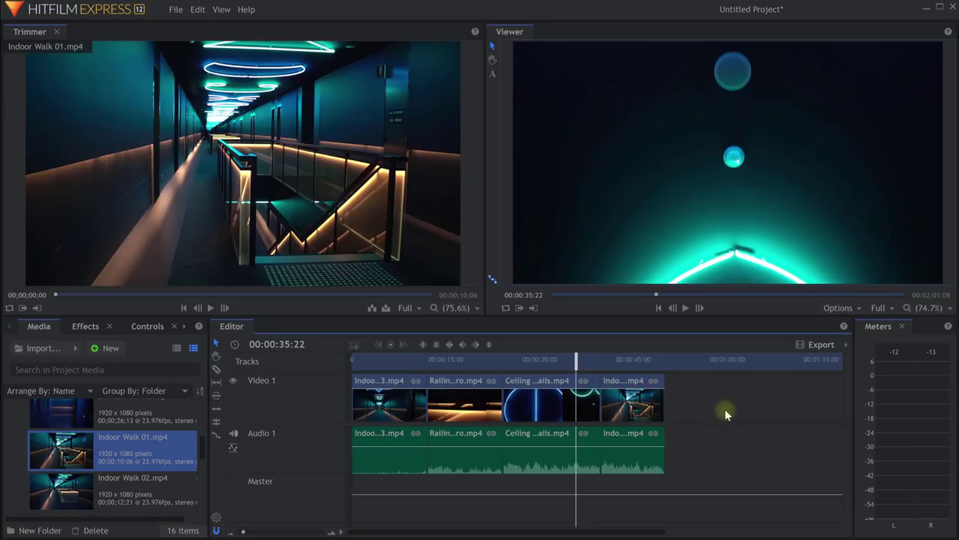
left_click_drag(544, 365, 404, 365)
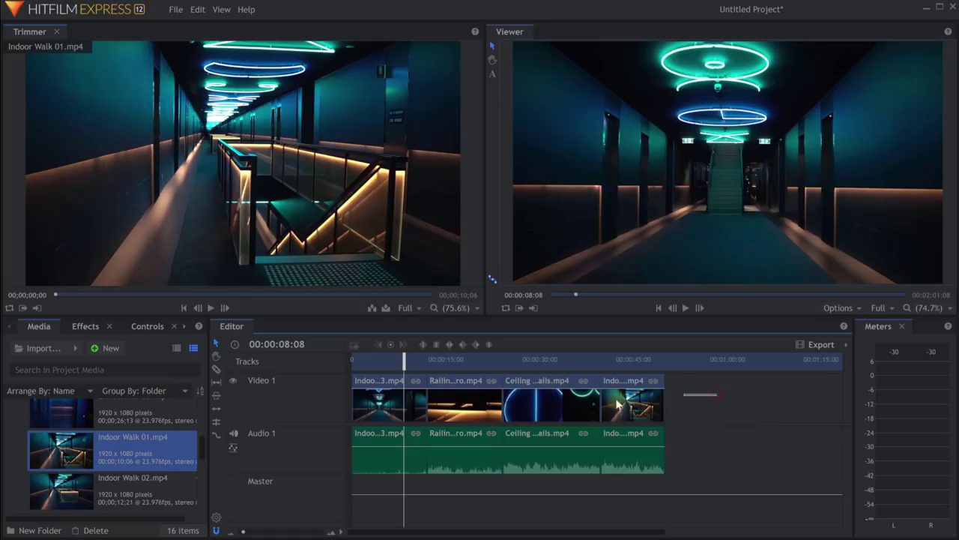
Move the final indoor clip ahead of Ceiling Details and set the playhead to 00:00:23:02.
left_click_drag(718, 391, 652, 409)
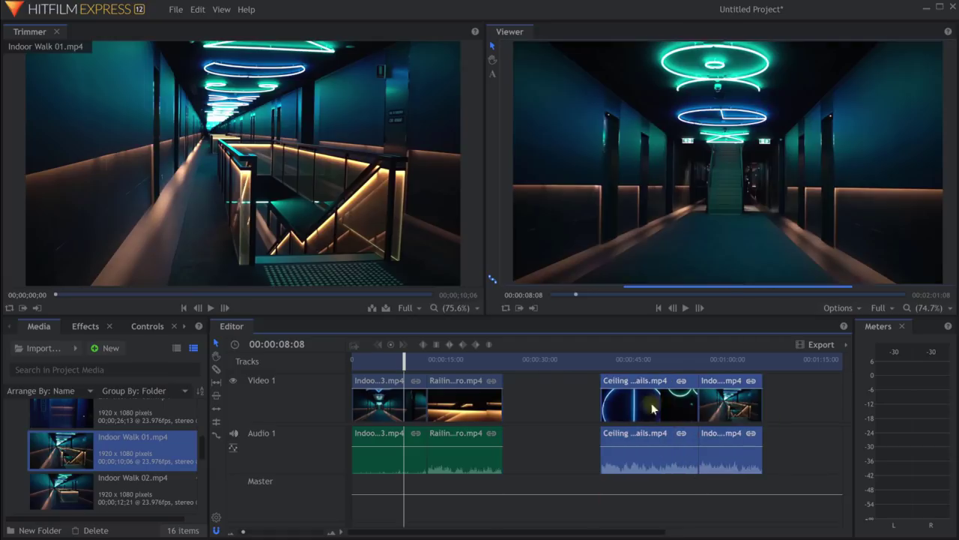
left_click_drag(754, 402, 491, 386)
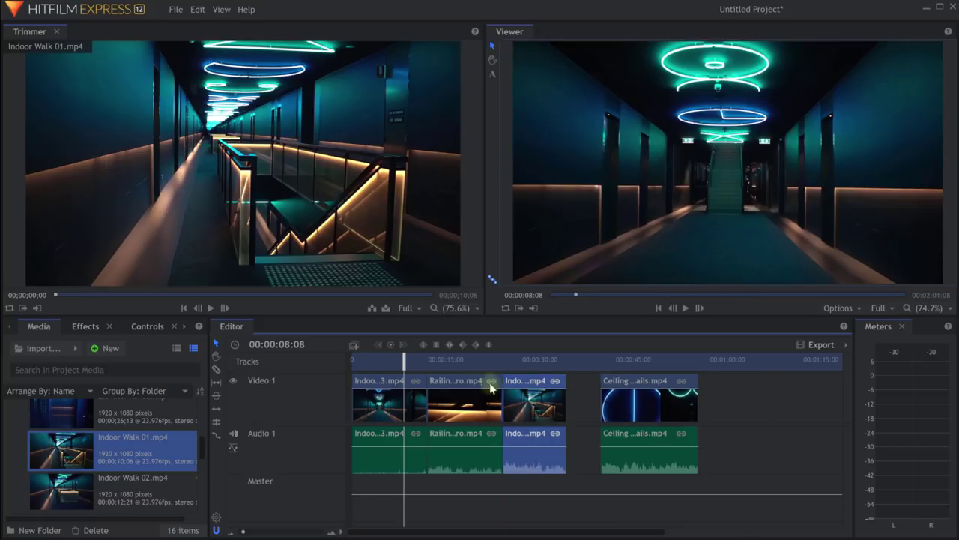
left_click_drag(626, 404, 592, 404)
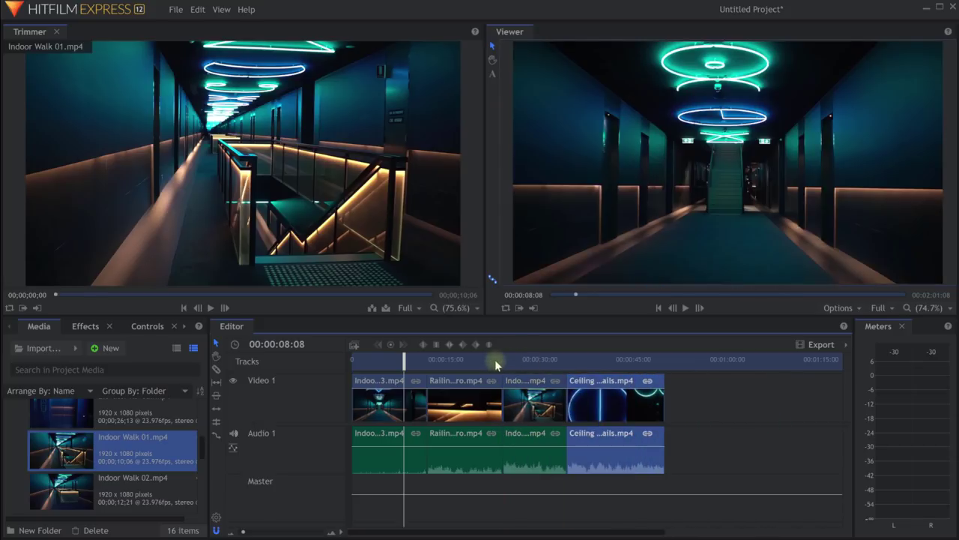
left_click(495, 359)
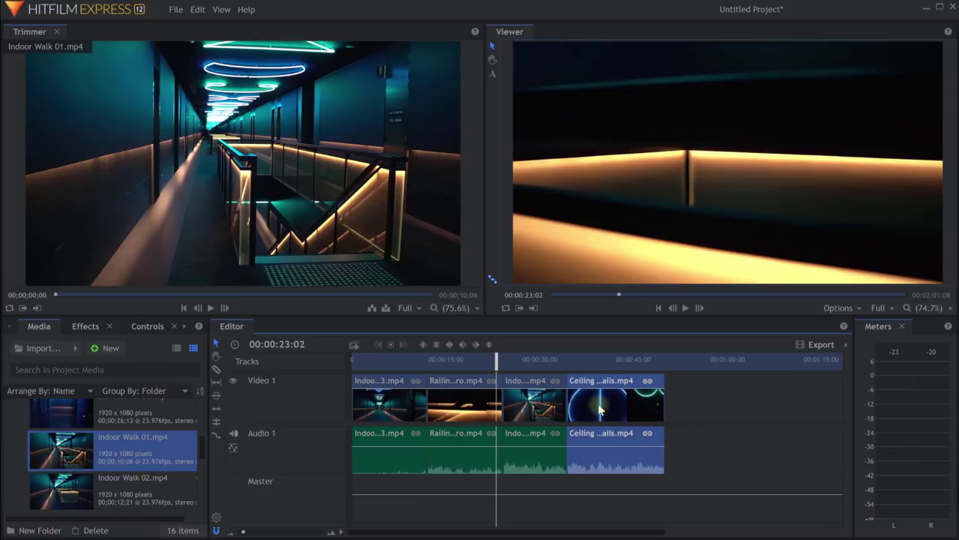
Slide Ceiling Details earlier, undoing bad drops, and move Indoor Walk 03 after it.
left_click_drag(599, 408, 463, 408)
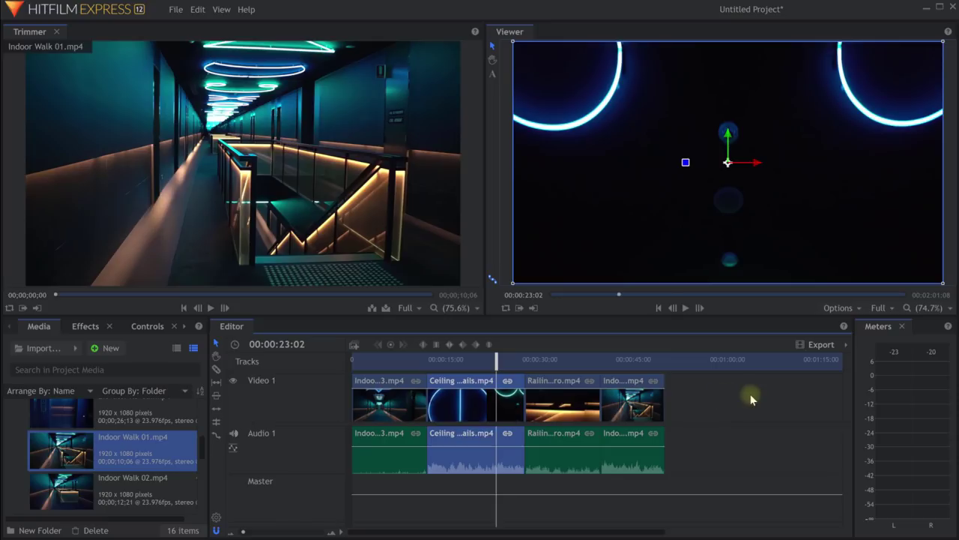
key("ctrl+z")
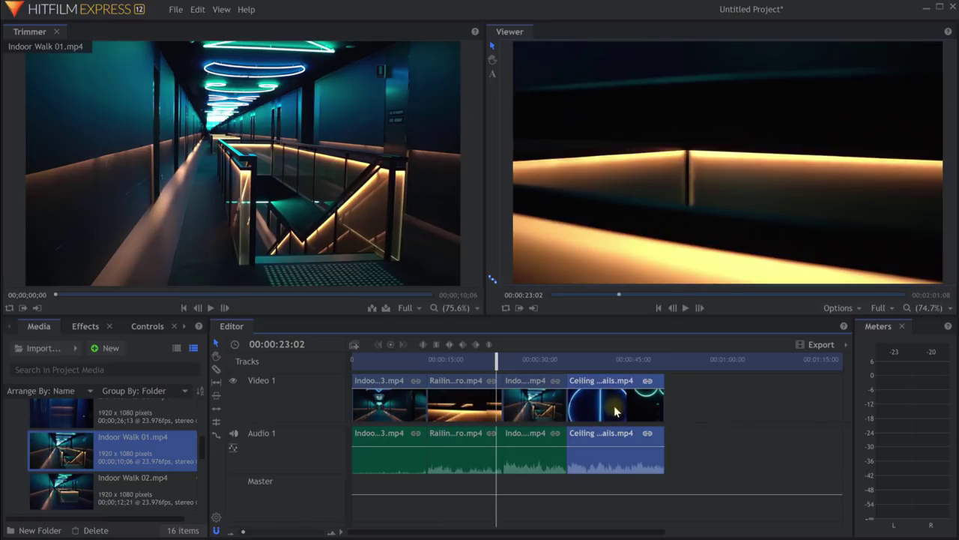
left_click_drag(615, 411, 474, 410)
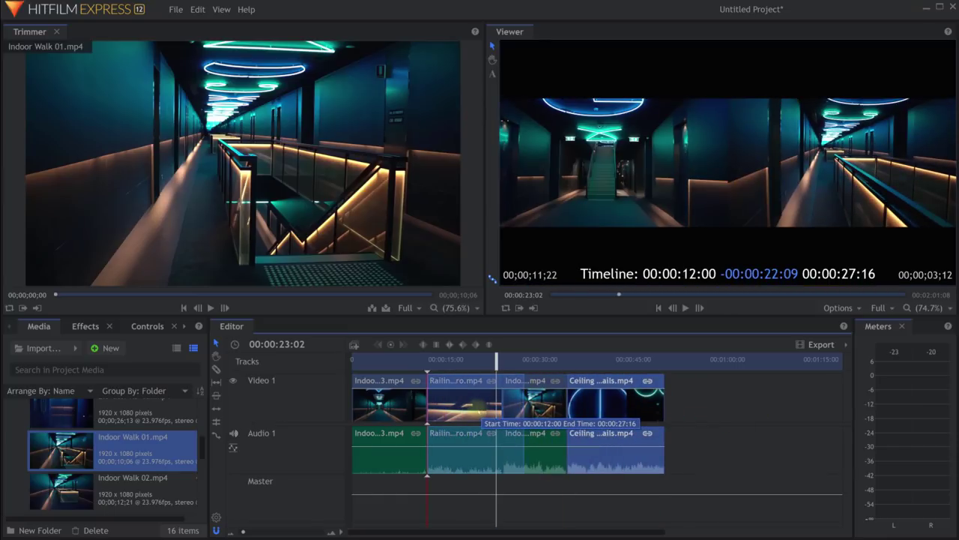
left_click_drag(477, 410, 477, 411)
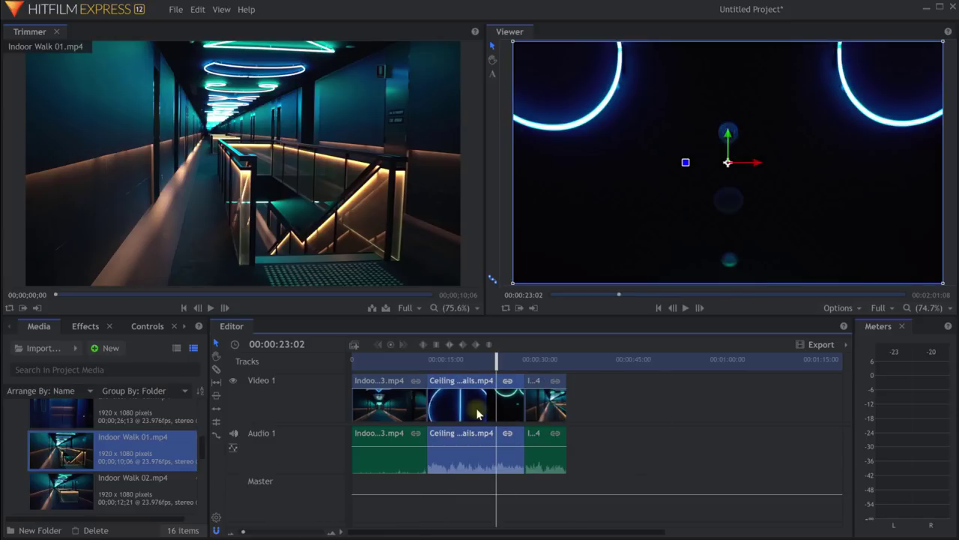
key("ctrl+z")
left_click_drag(614, 410, 475, 411)
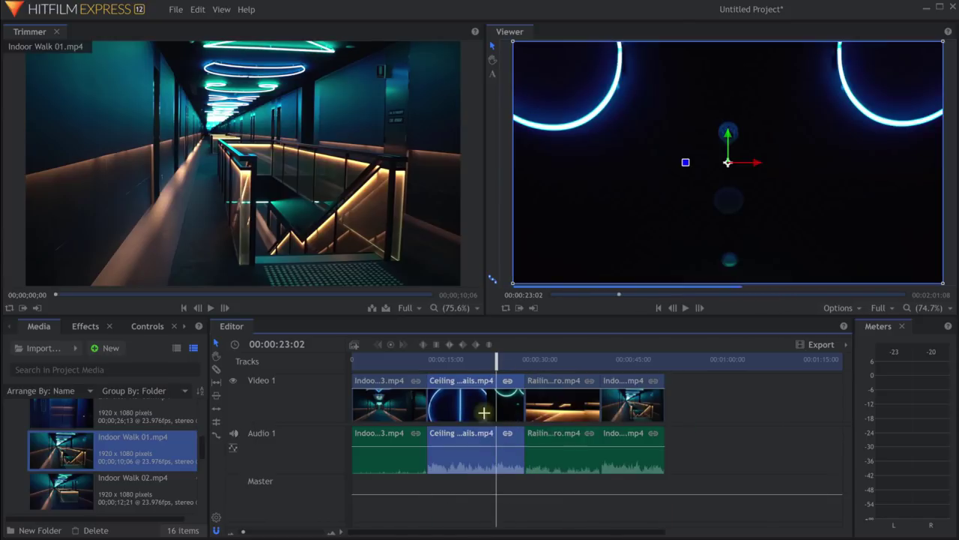
left_click_drag(382, 409, 556, 412)
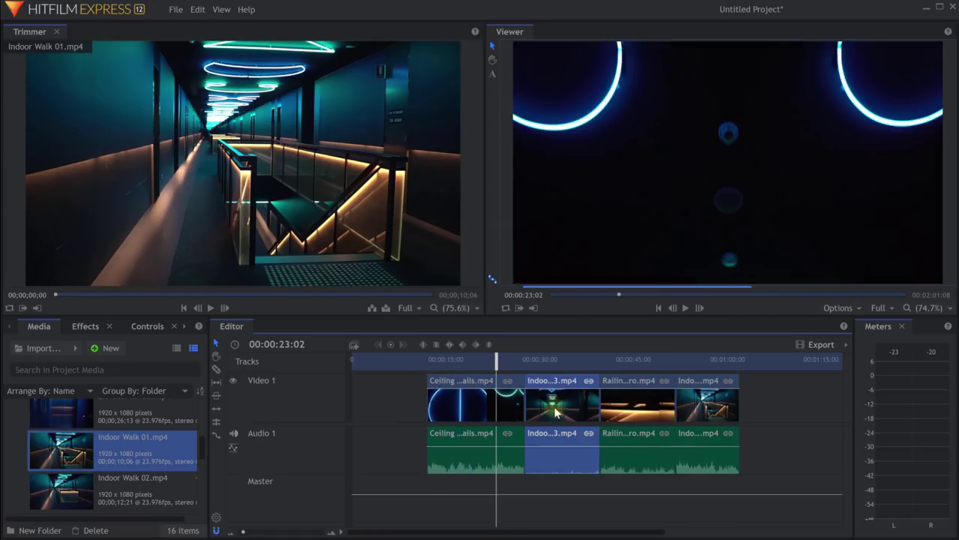
Ripple delete the empty gap at the start of the timeline.
right_click(383, 404)
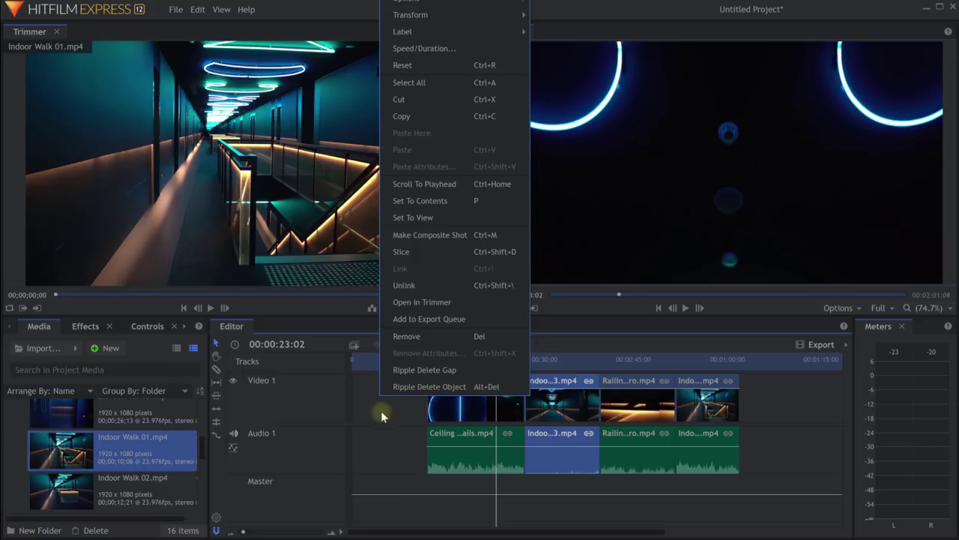
right_click(381, 407)
left_click(445, 377)
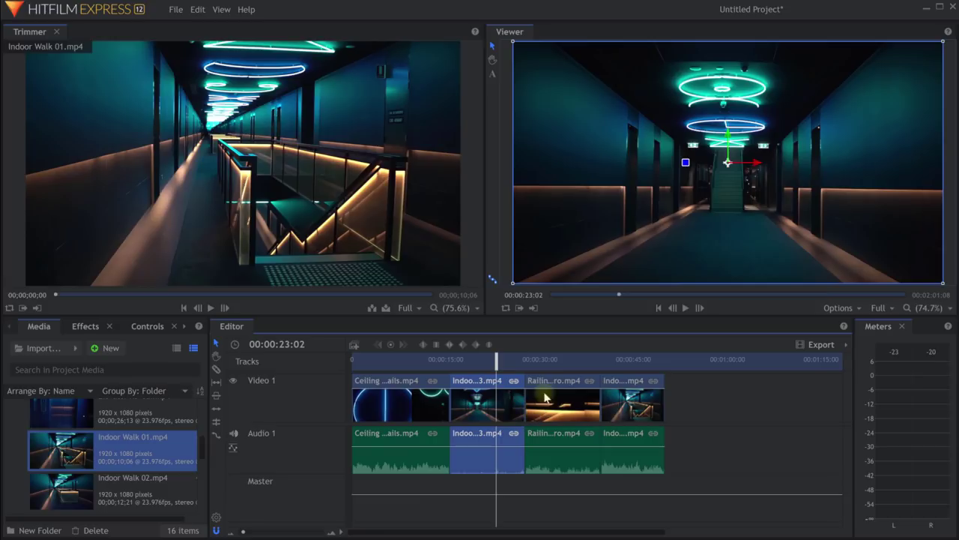
Trim Indoor Walk 03 shorter at both its end and its start.
scroll(492, 405, "up", 3)
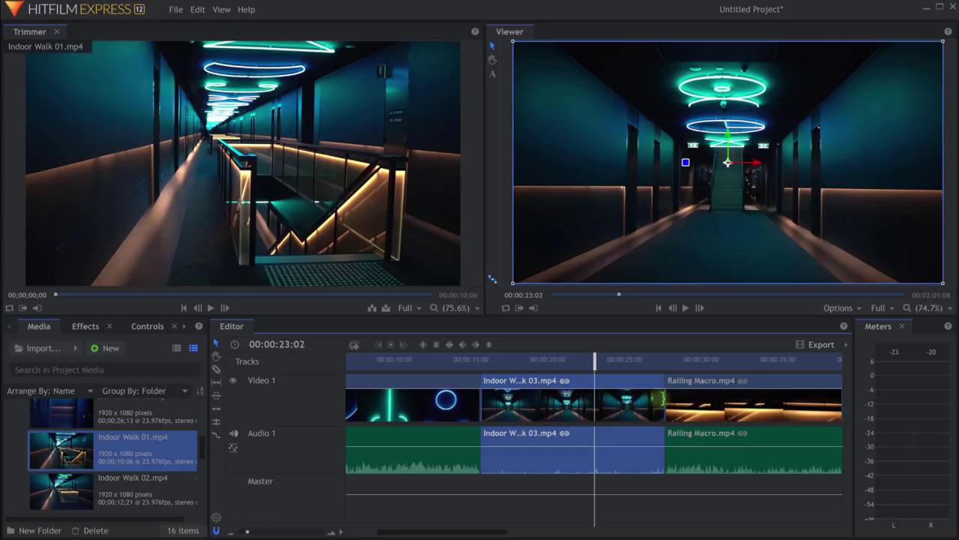
left_click_drag(664, 397, 623, 398)
left_click_drag(481, 397, 515, 411)
Undo the last trim, readjust Indoor Walk 03's end, and shorten the first clip.
key("ctrl+z")
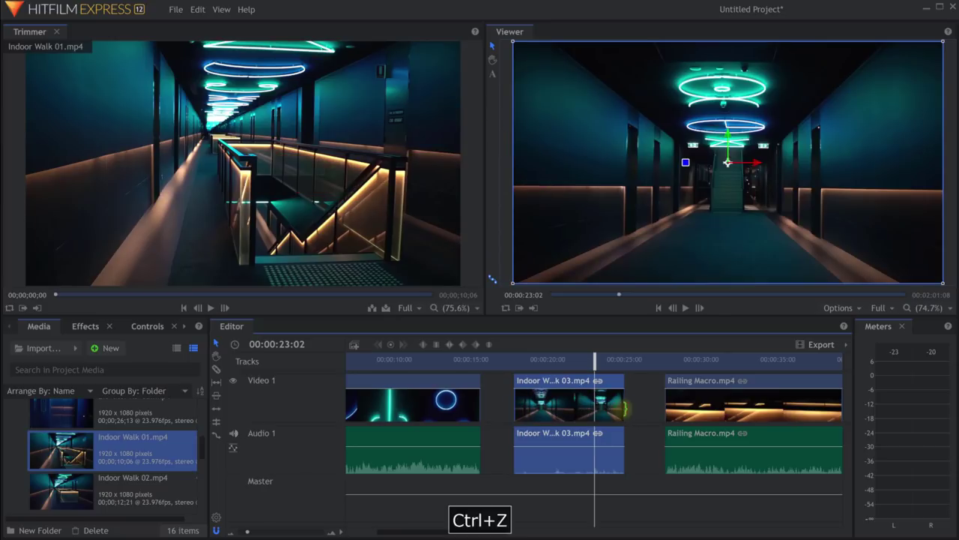
left_click_drag(624, 409, 645, 410)
left_click_drag(483, 416, 426, 413)
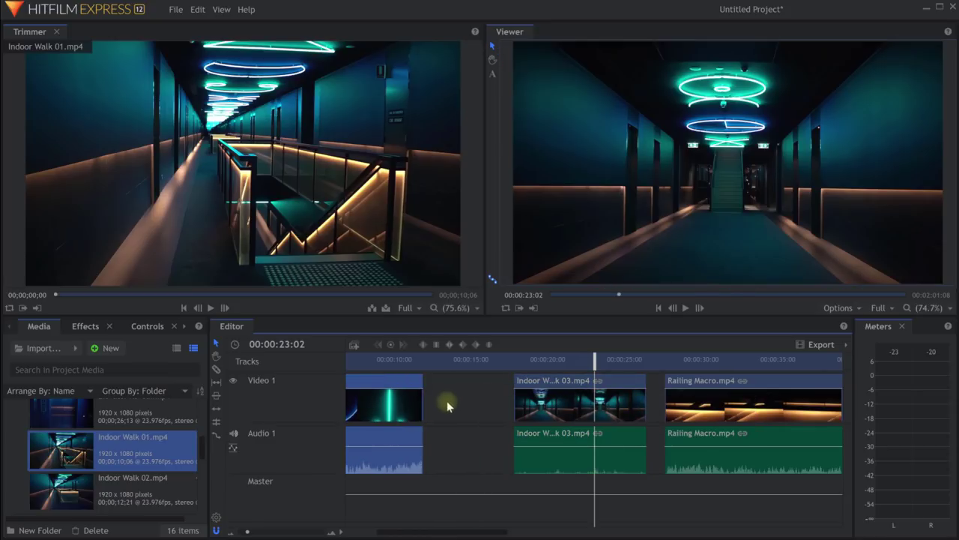
Ripple delete the gaps after the first clip and before Railing Macro; playhead to 00:00:24:09.
right_click(440, 398)
left_click(479, 370)
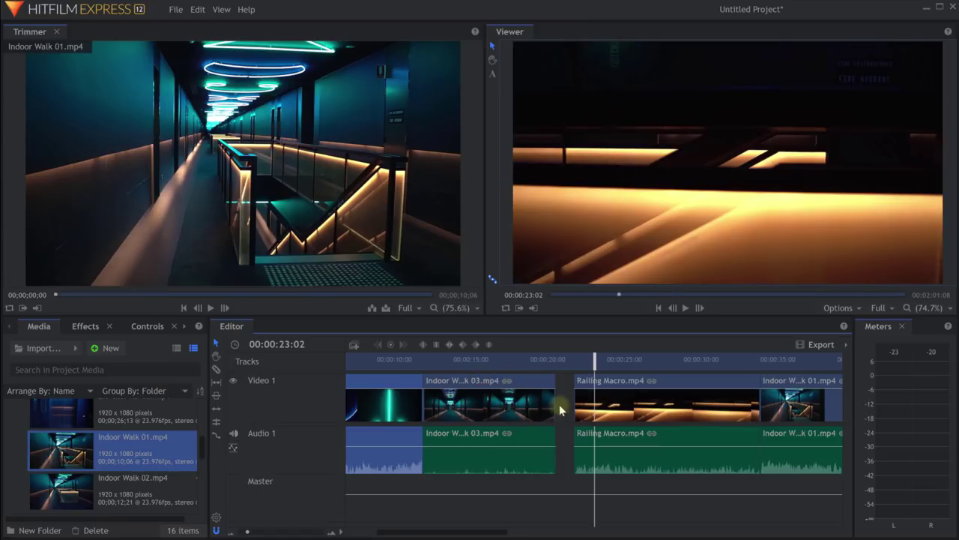
right_click(563, 410)
left_click(577, 380)
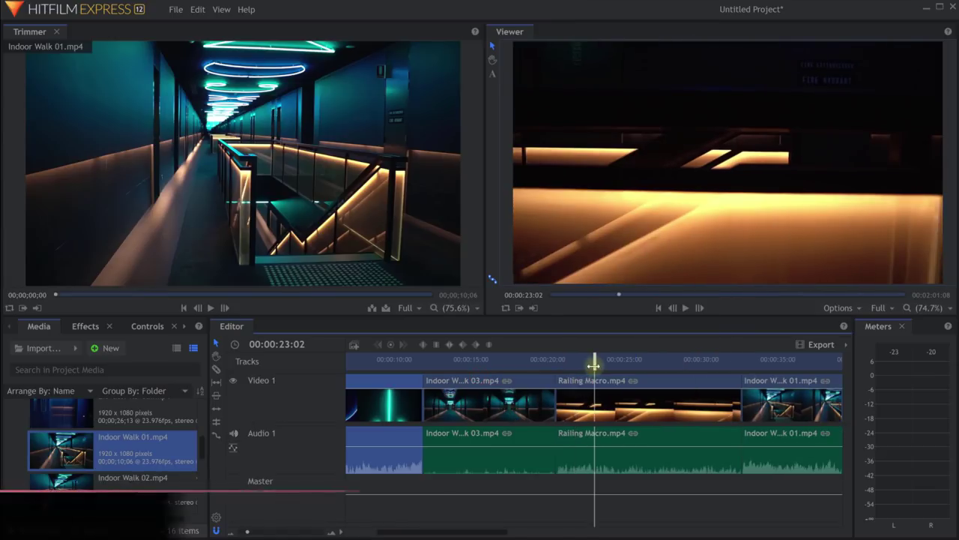
left_click_drag(595, 359, 615, 360)
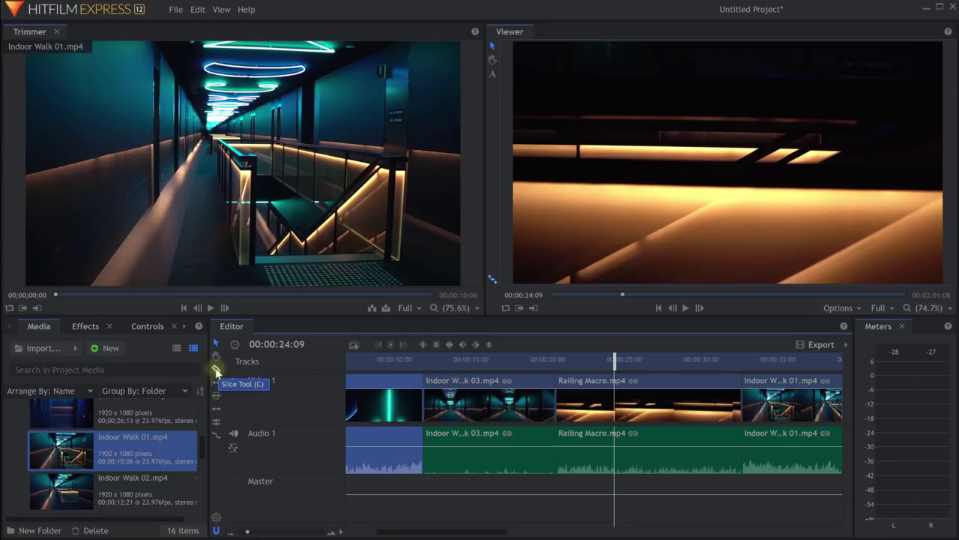
Cut Railing Macro and Indoor Walk 03 twice each with the razor tool.
left_click(217, 370)
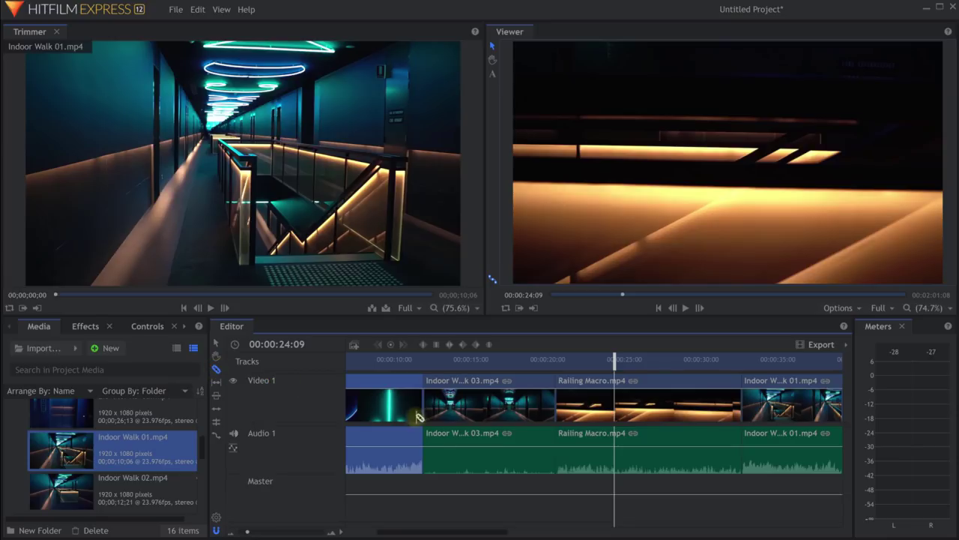
left_click(630, 413)
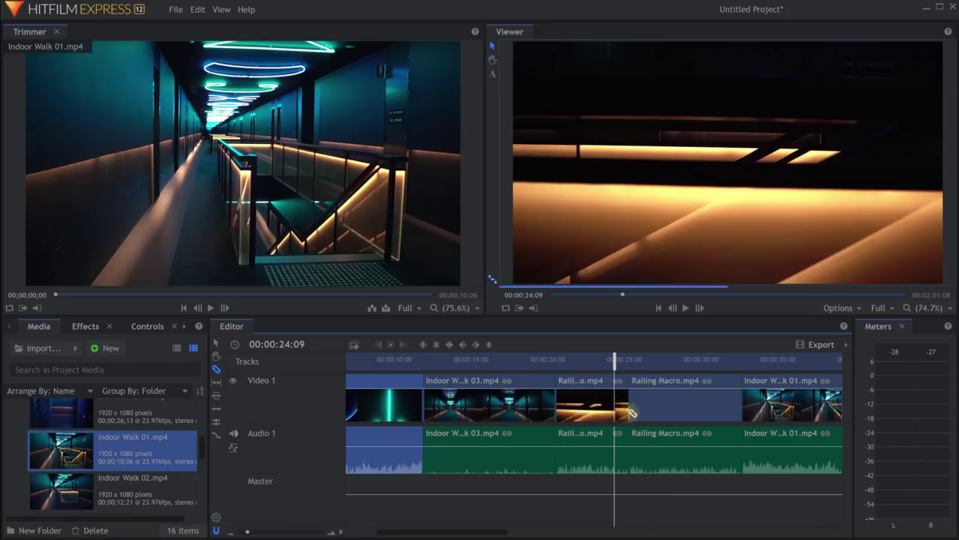
left_click(689, 406)
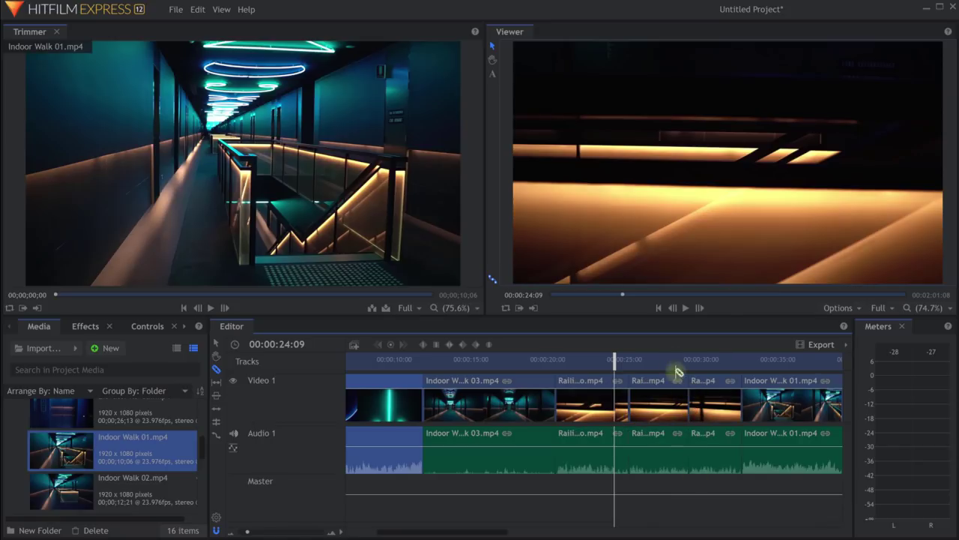
left_click(473, 419)
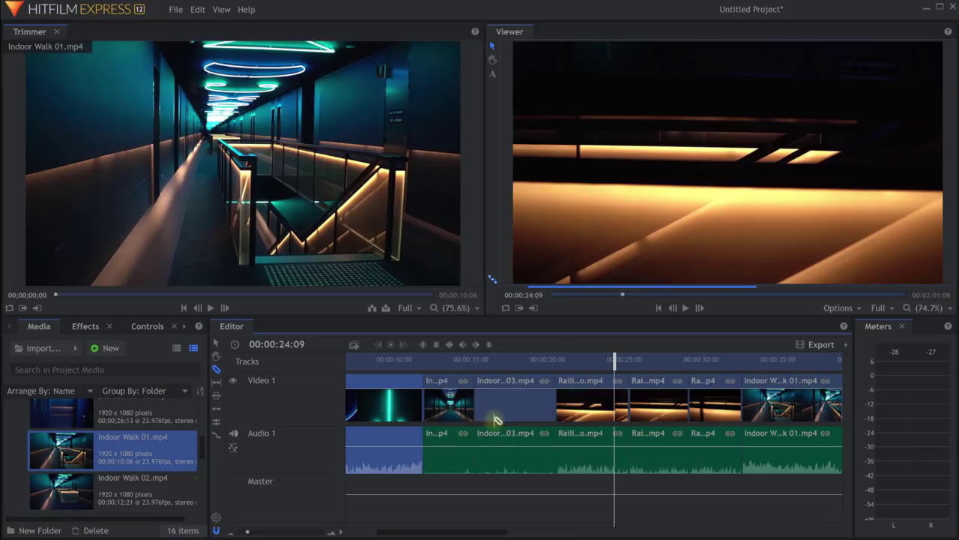
left_click(510, 412)
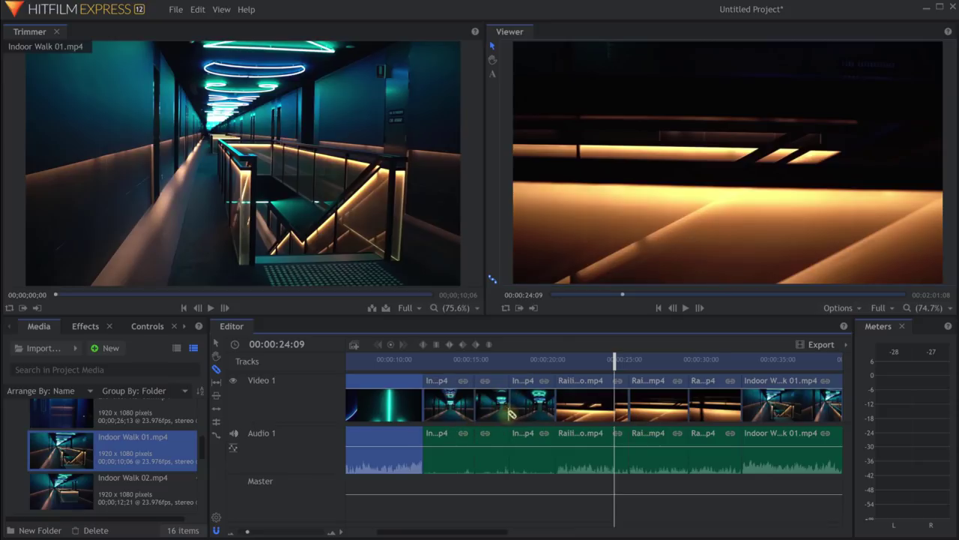
Delete the short cut pieces of Indoor Walk 03 and Railing Macro.
key("v")
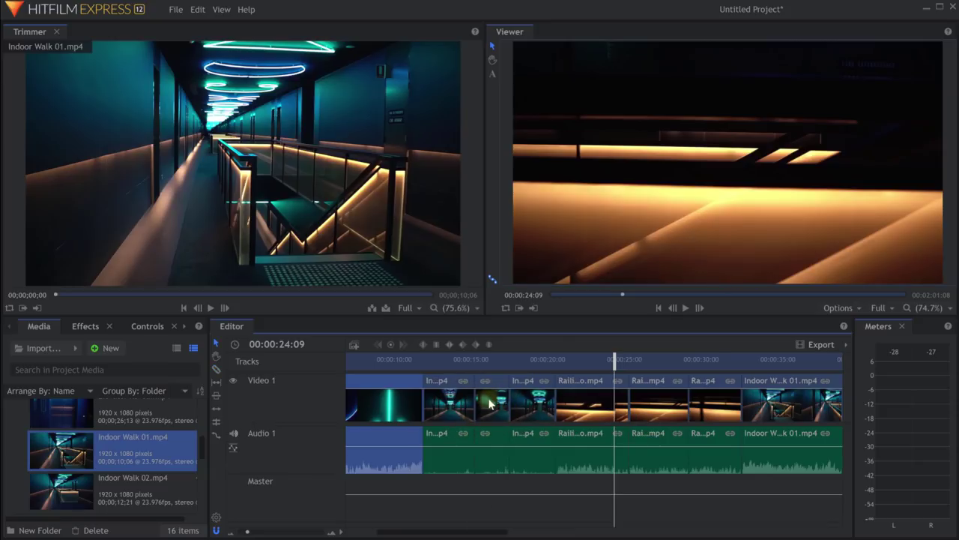
left_click(491, 406)
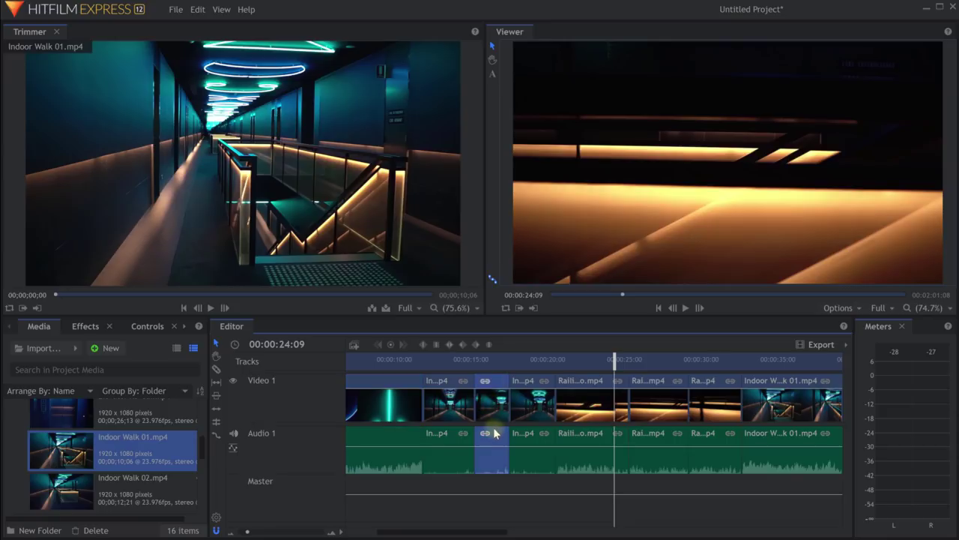
key("Delete")
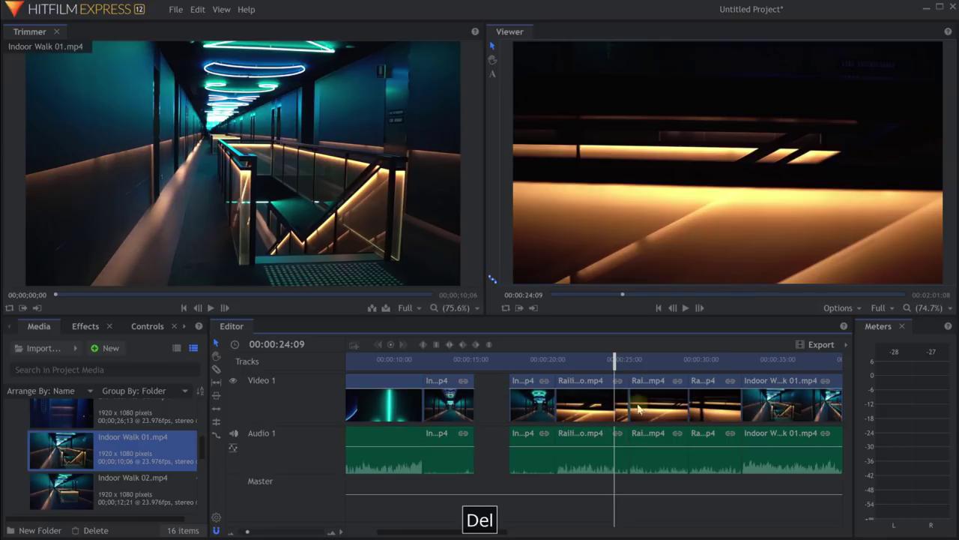
left_click(662, 409)
key("Delete")
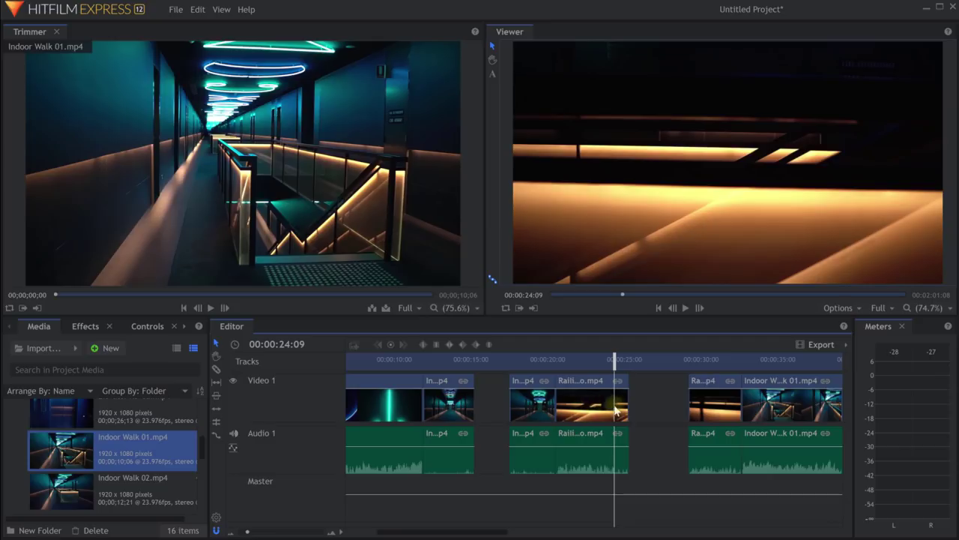
Move the railing clip to start at 15:06 and ripple delete both remaining gaps.
left_click_drag(600, 415, 509, 413)
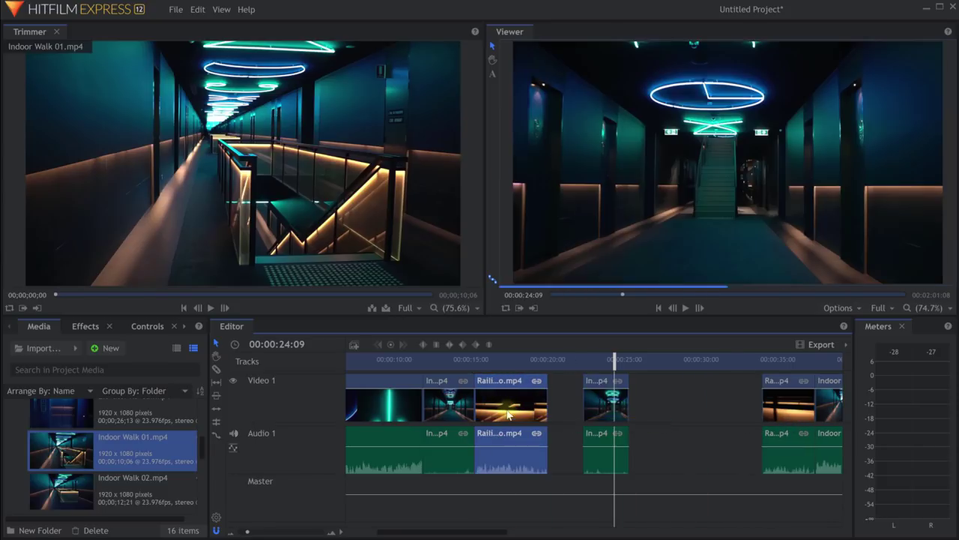
right_click(564, 405)
left_click(587, 378)
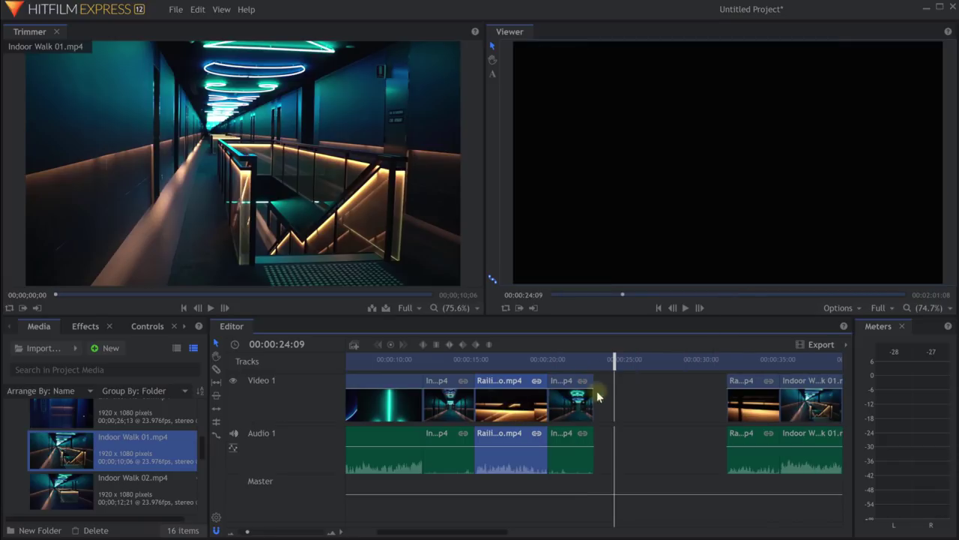
right_click(658, 393)
left_click(671, 367)
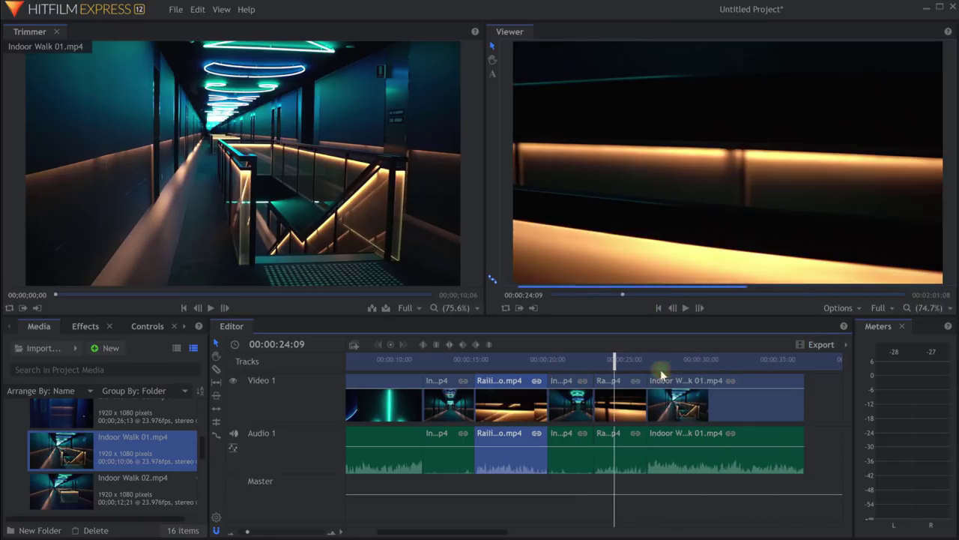
Play the edited sequence from about 12 seconds, then pause it.
left_click_drag(610, 363, 437, 363)
key("space")
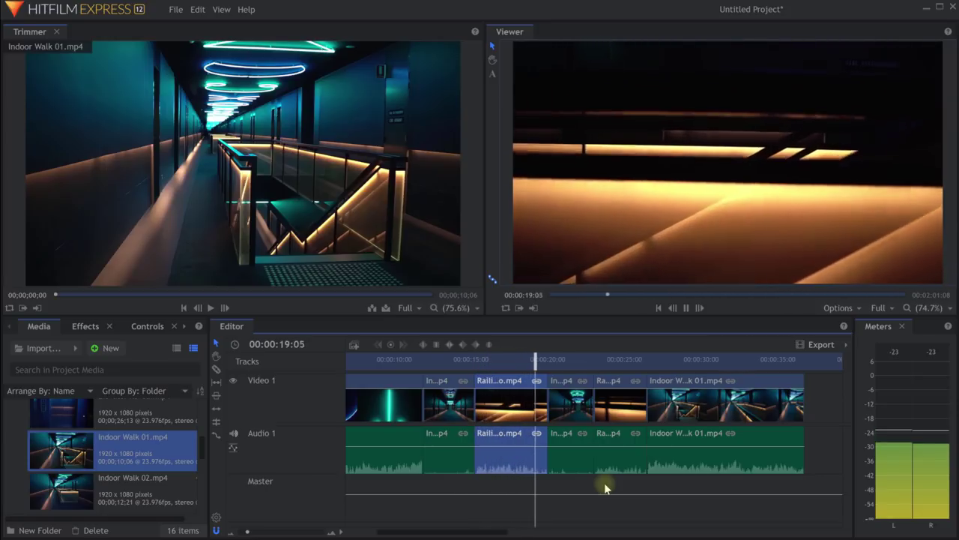
key("space")
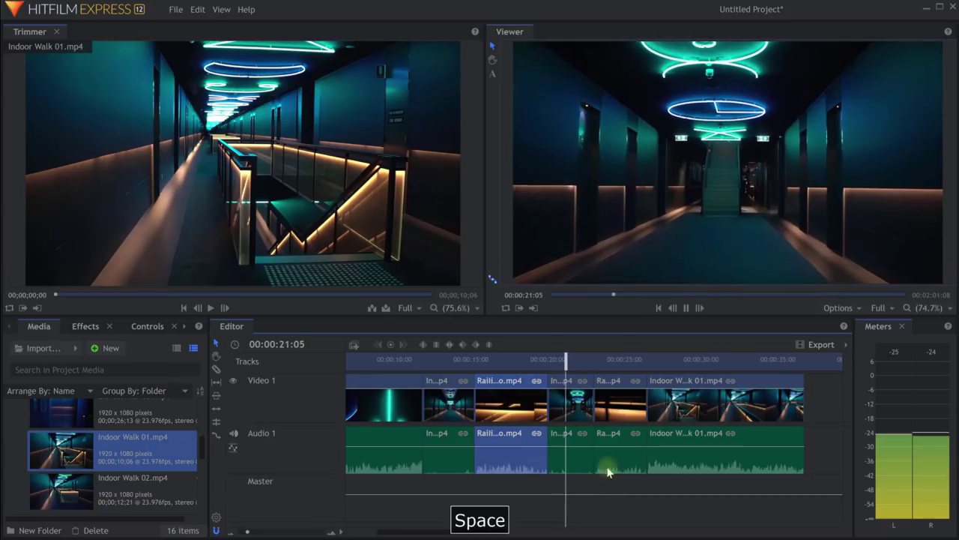
scroll(614, 424, "left", 1)
scroll(615, 424, "right", 1)
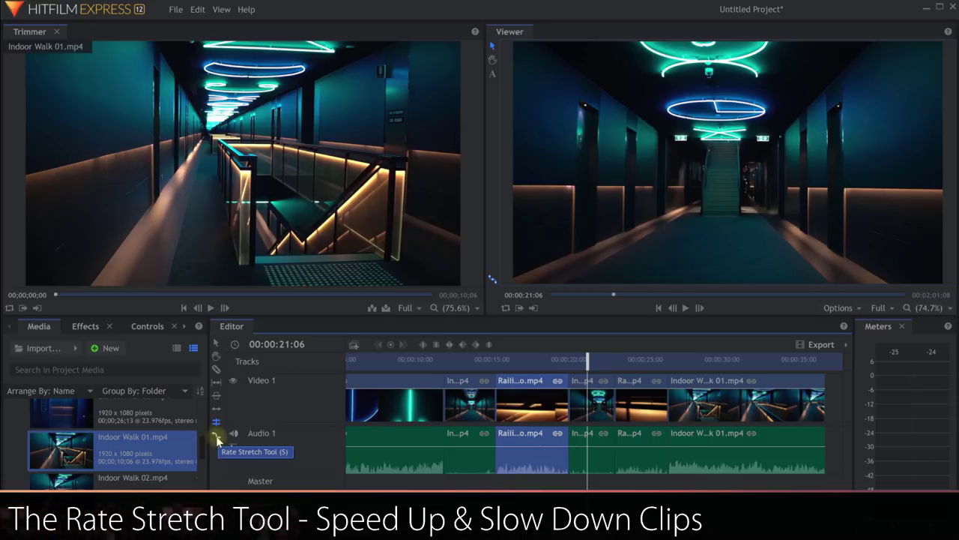
Rate-stretch Indoor Walk 03 down to about one second and play the sped-up clip.
left_click(215, 435)
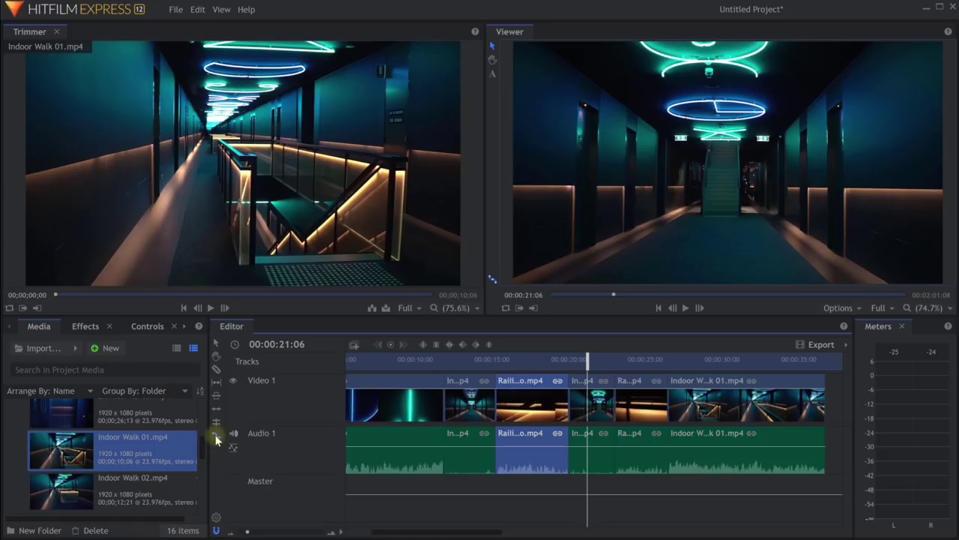
left_click(215, 437)
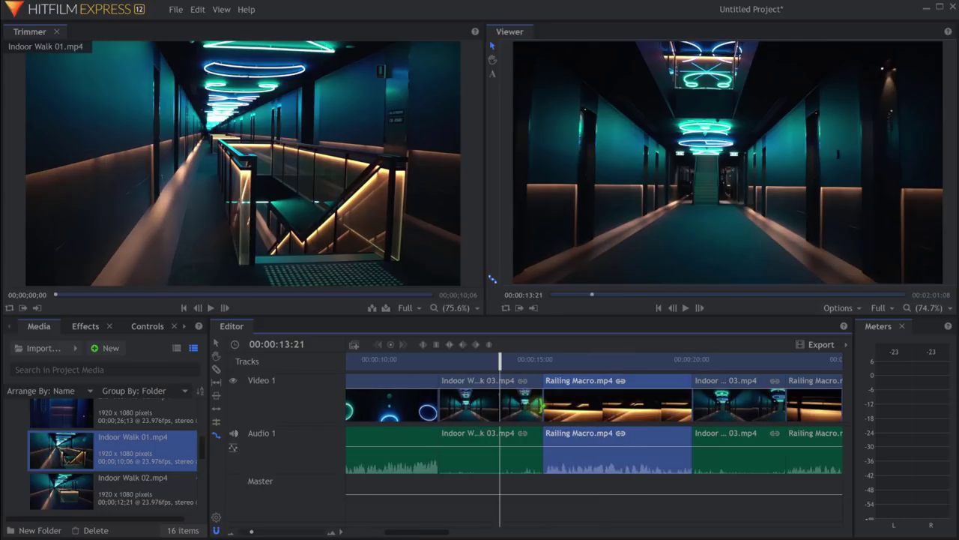
left_click_drag(541, 406, 474, 406)
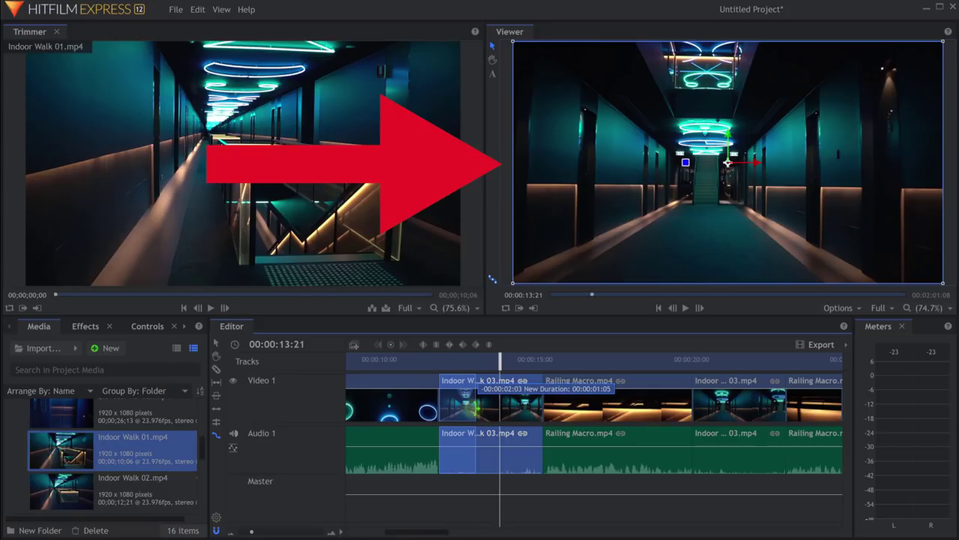
left_click_drag(474, 405, 475, 405)
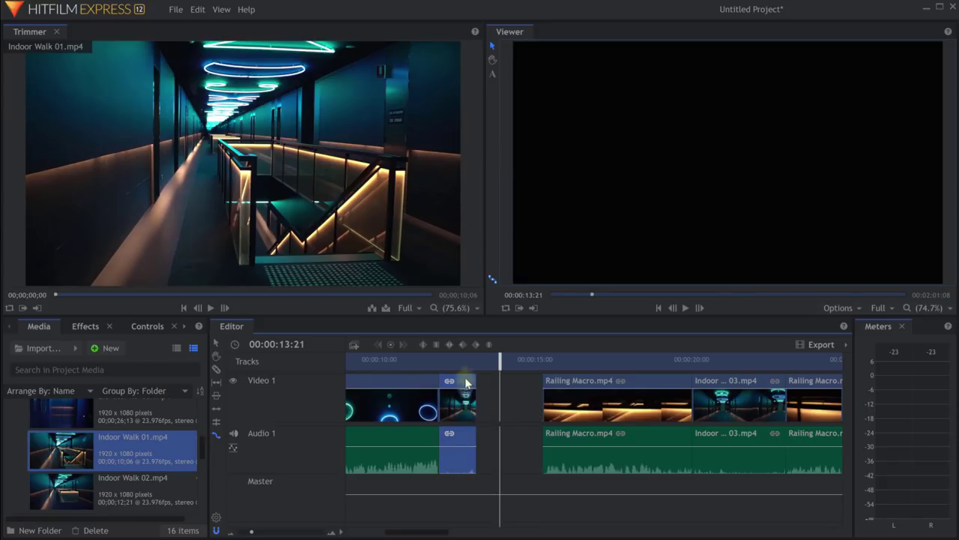
left_click(441, 367)
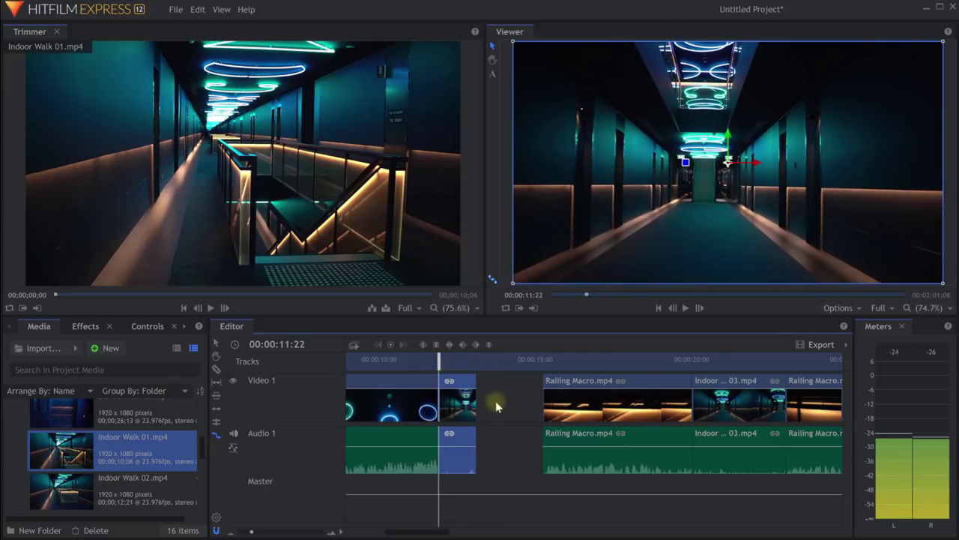
key("space")
key("space")
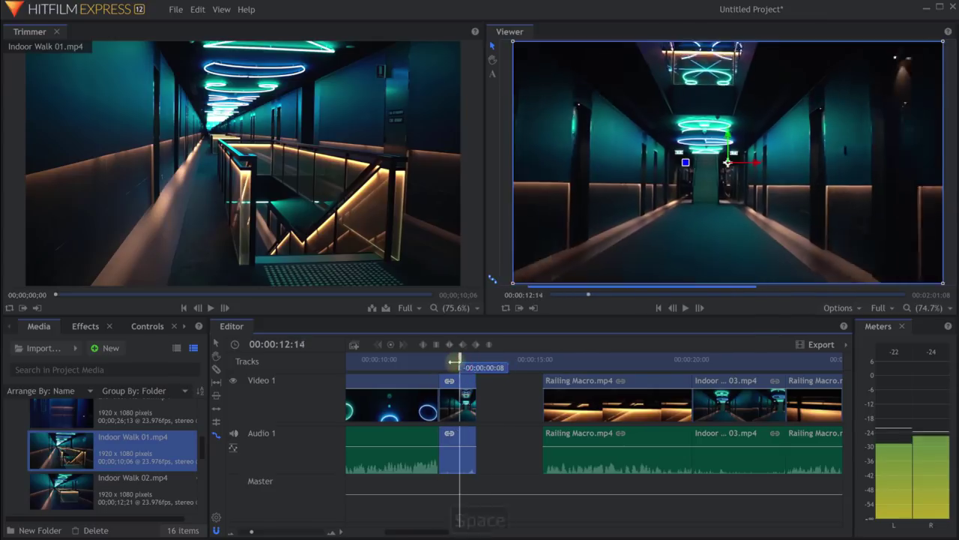
Push the clips after Indoor Walk 03 further down the timeline.
scroll(564, 408, "down", 5)
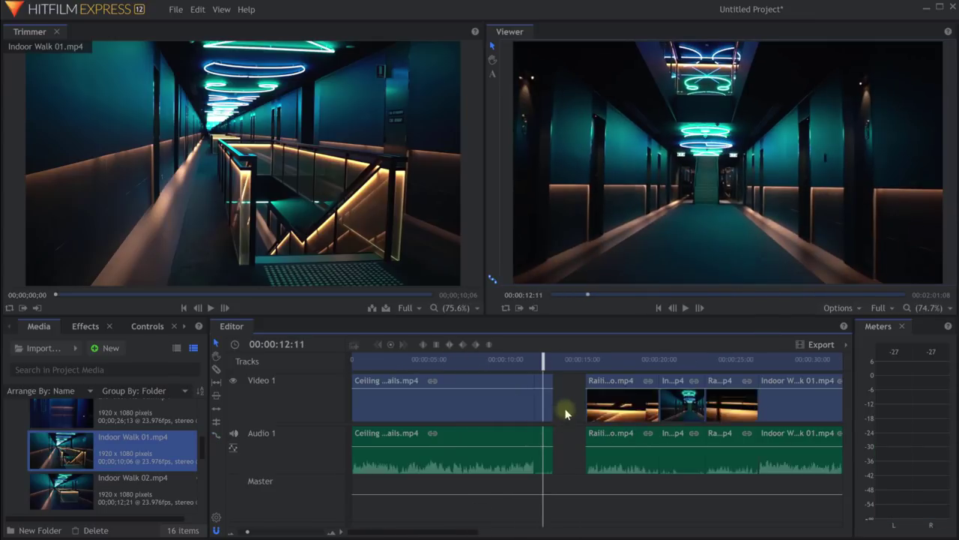
left_click(566, 406)
left_click_drag(630, 402, 568, 407)
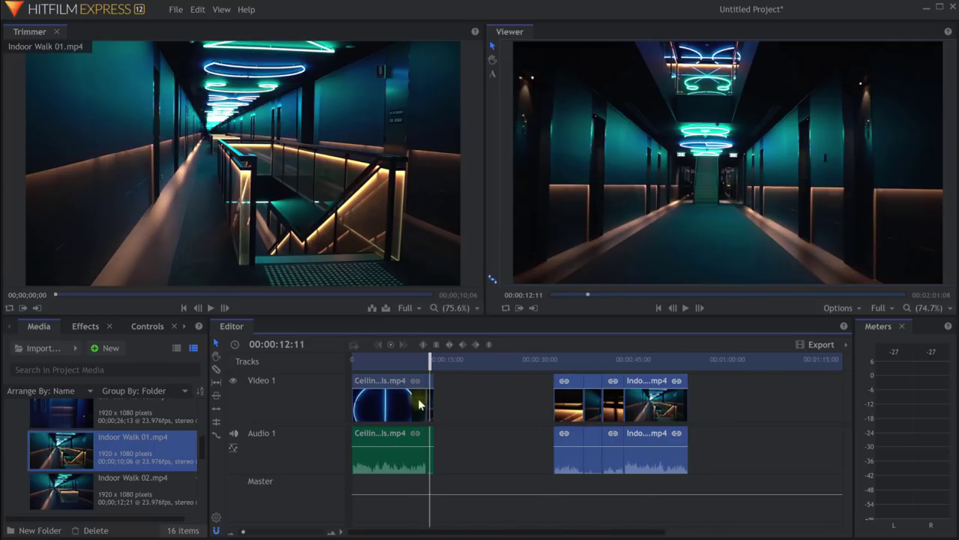
scroll(427, 405, "up", 3)
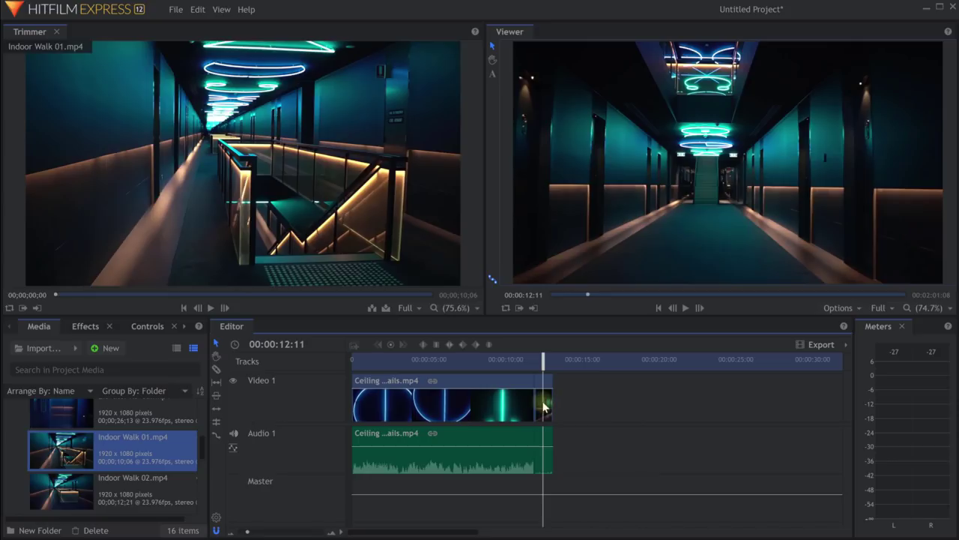
Rate-stretch Indoor Walk 03 out to about 11 seconds of slow motion and play it to 18:20.
left_click(544, 407)
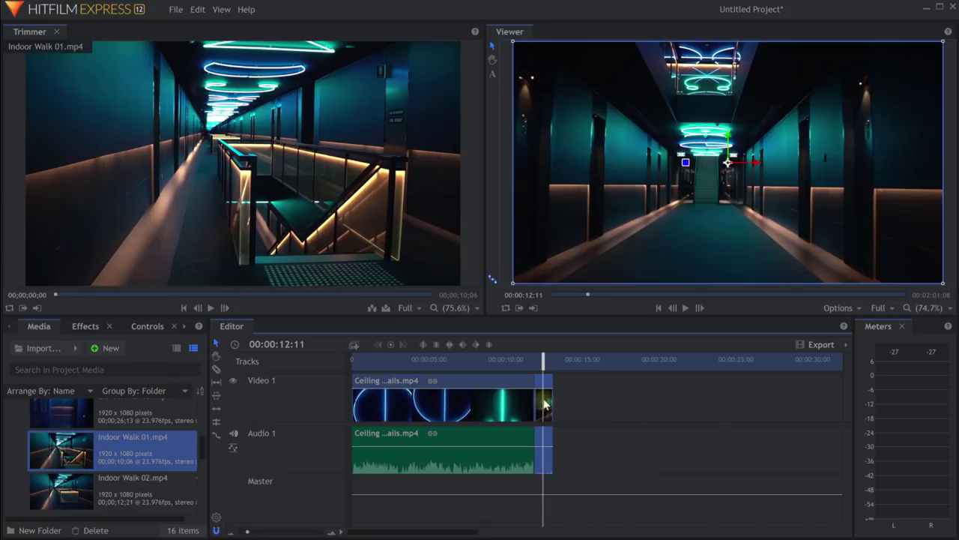
left_click(215, 435)
left_click_drag(552, 405, 722, 398)
key("space")
key("space")
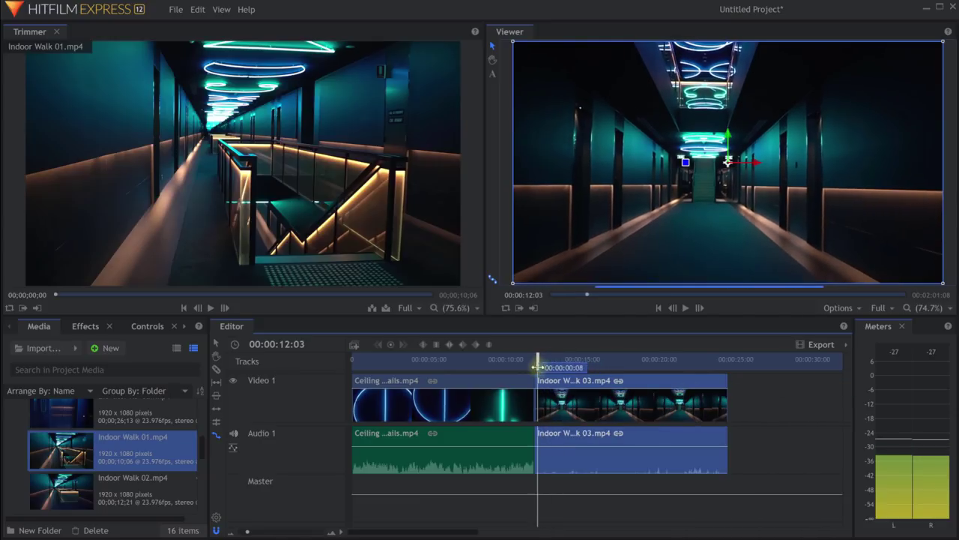
key("space")
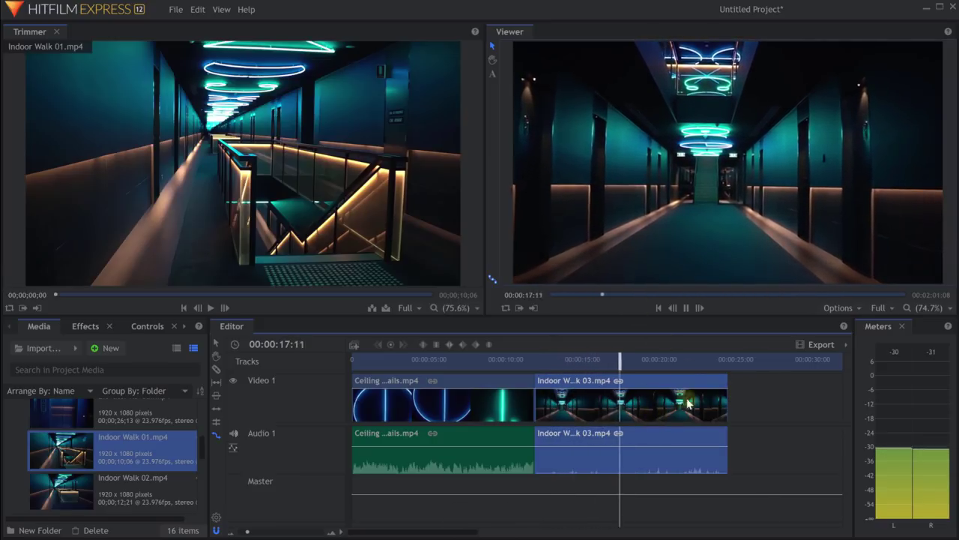
key("space")
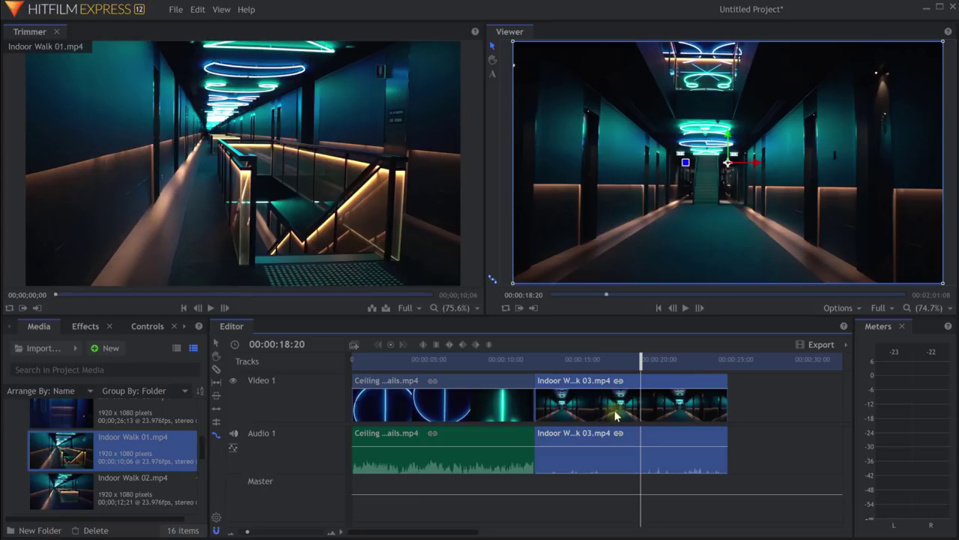
Set Indoor Walk 03 to 50% in Speed/Duration, making it 00:00:06:16 long.
right_click(587, 409)
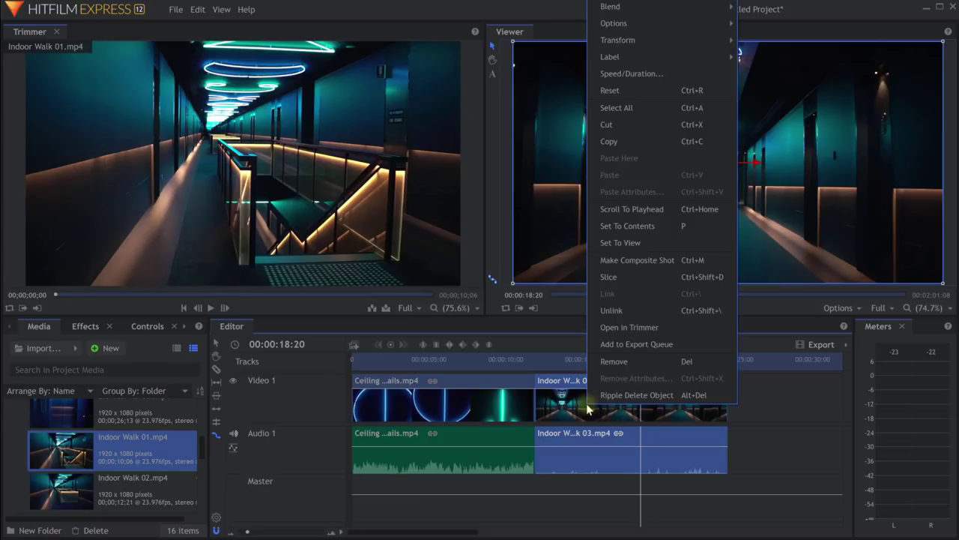
left_click(636, 80)
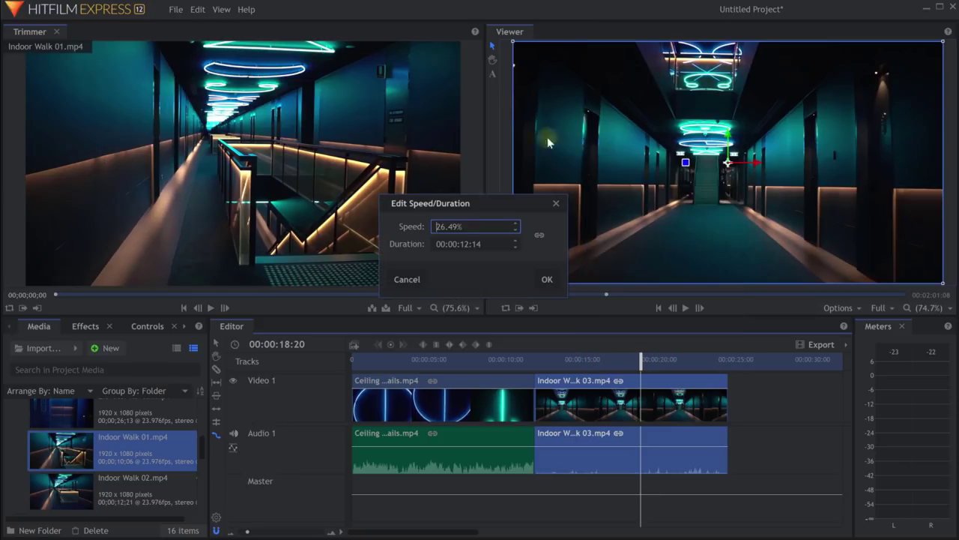
double_click(435, 226)
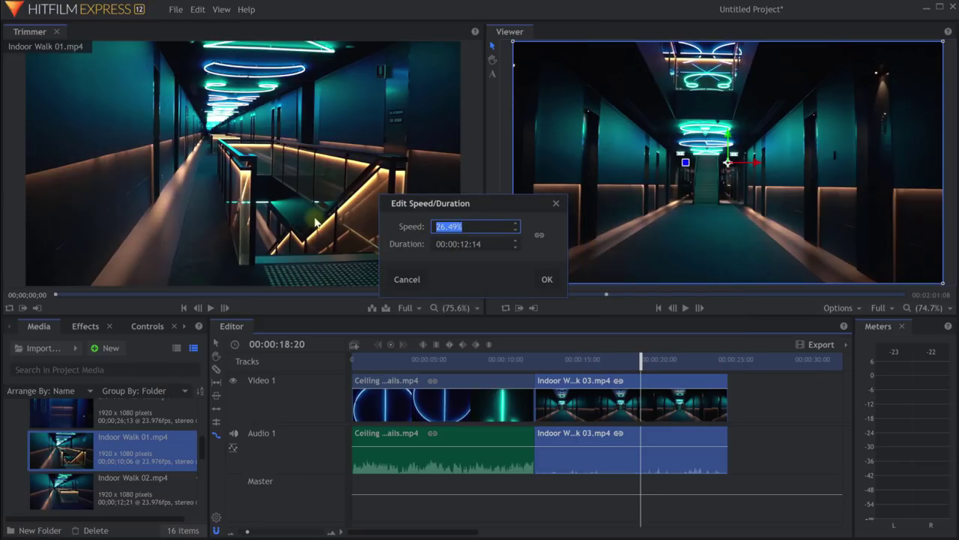
type("100")
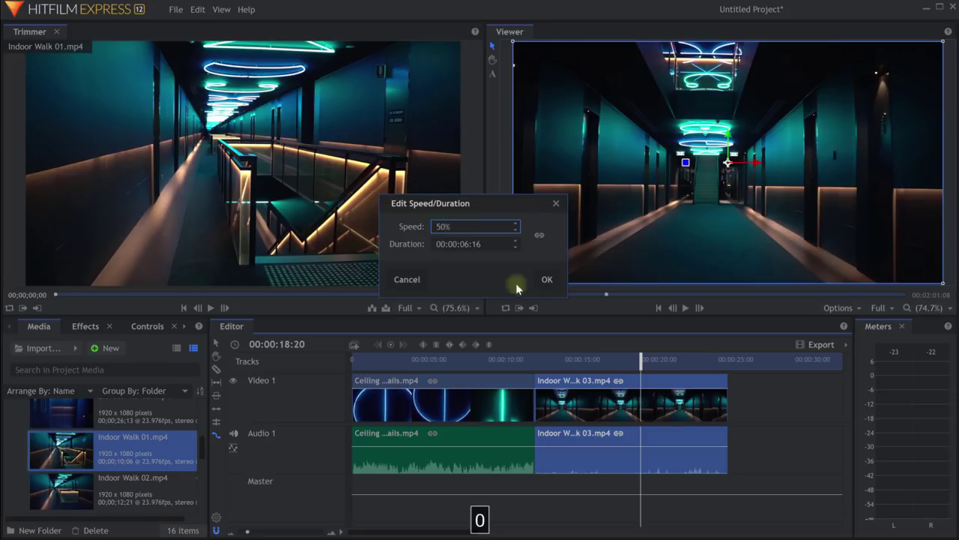
left_click(547, 279)
left_click_drag(641, 359, 578, 358)
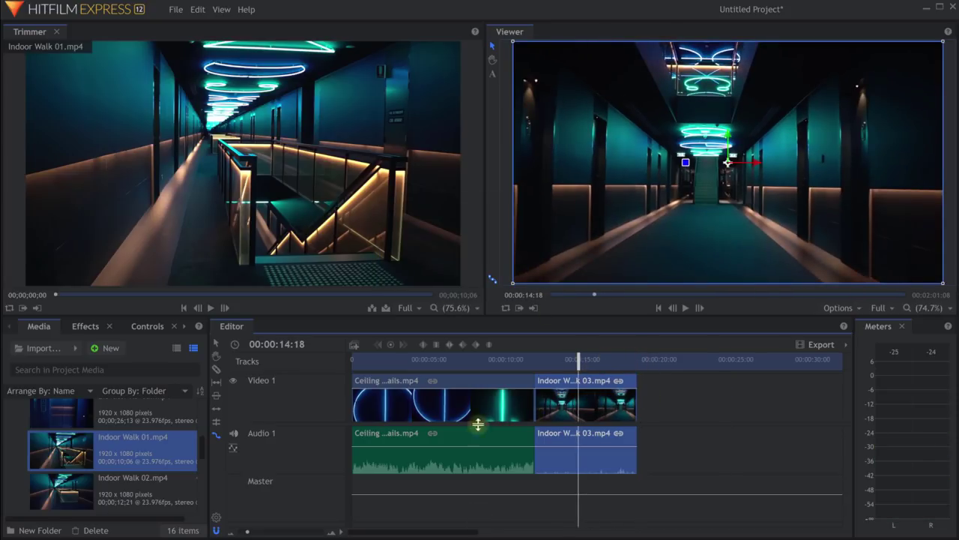
Ripple Delete Gap after Indoor Walk 03 with the Selection Tool, then scrub the sequence.
scroll(481, 406, "down", 3)
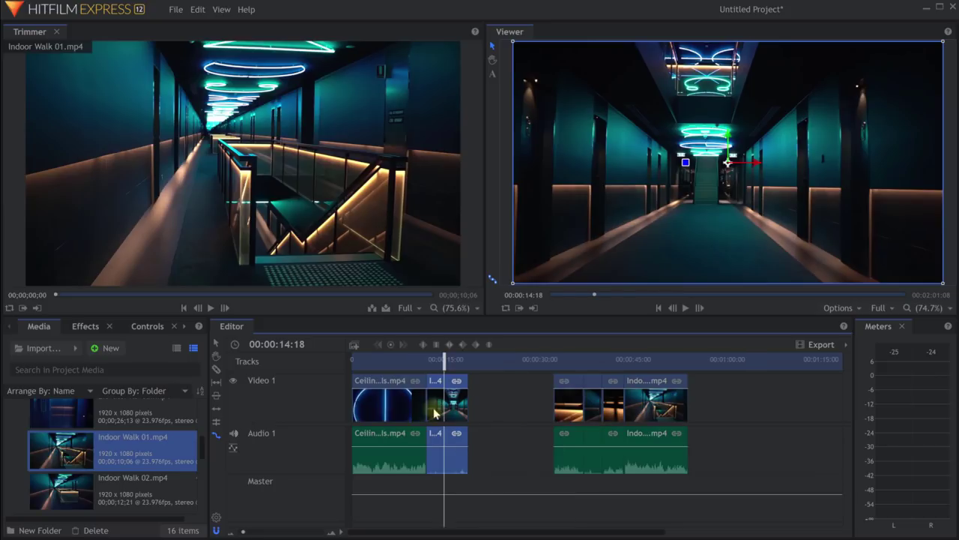
left_click(216, 342)
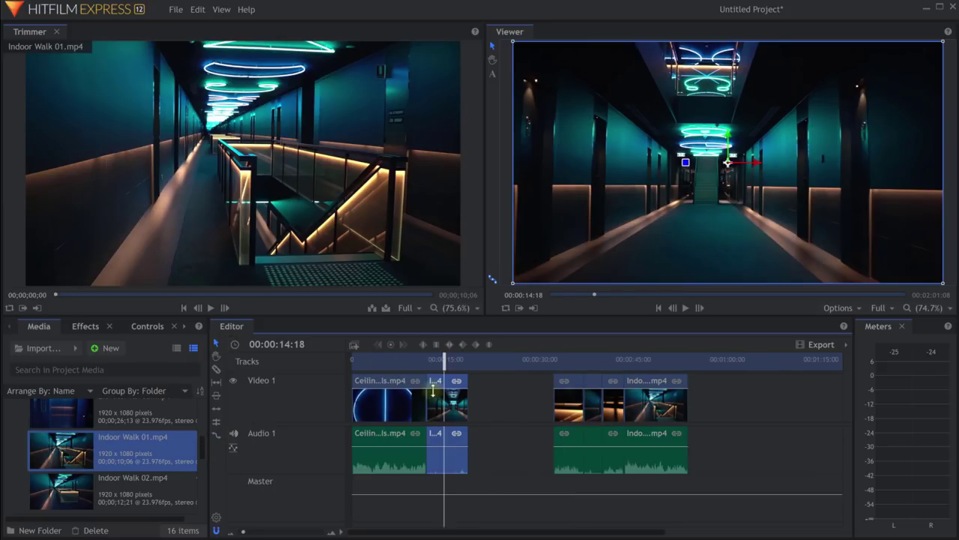
right_click(491, 393)
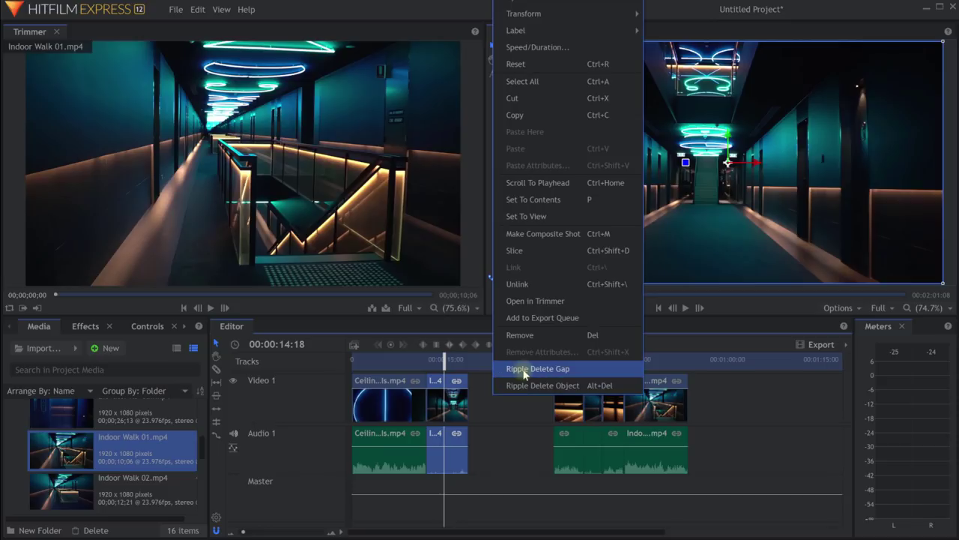
left_click(521, 368)
left_click_drag(445, 359, 417, 362)
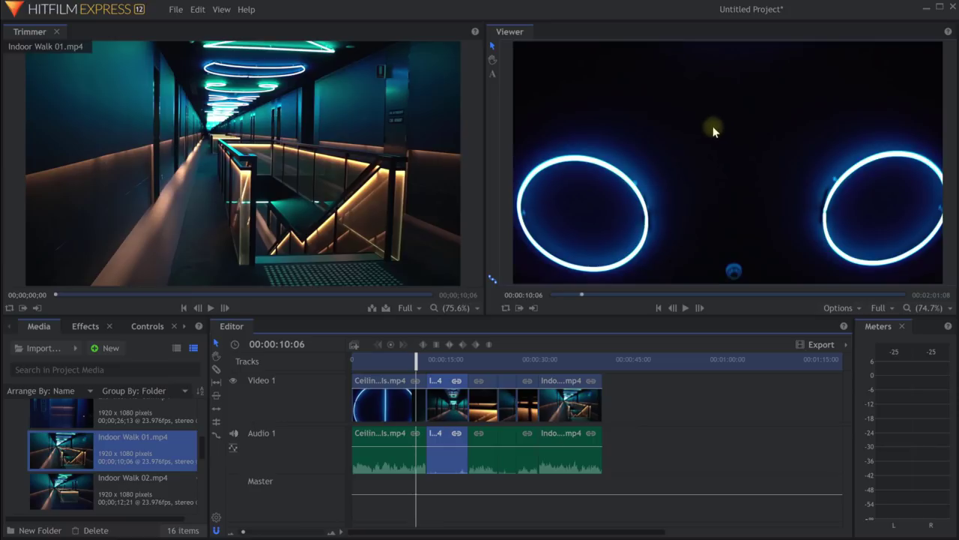
key("ctrl+s")
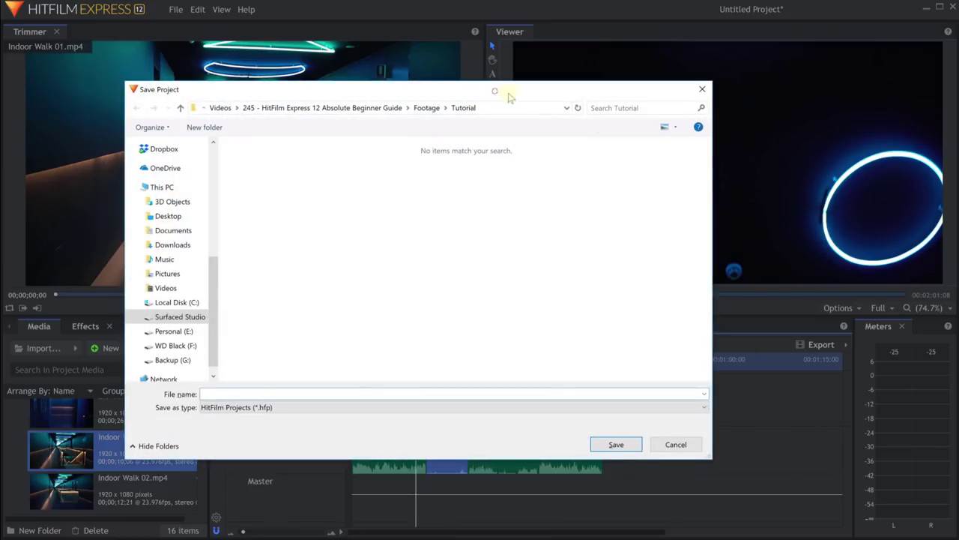
left_click_drag(503, 93, 585, 100)
type("l")
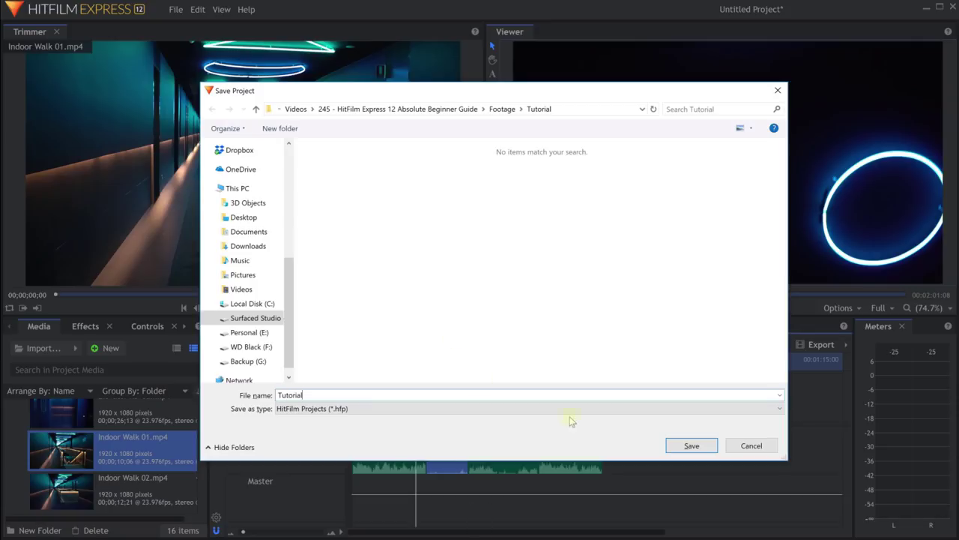
left_click(692, 445)
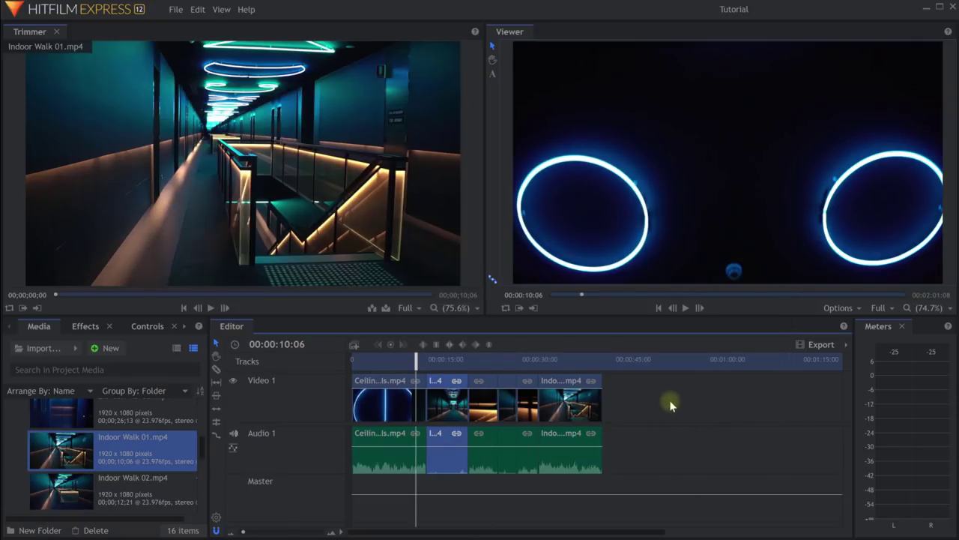
left_click(176, 9)
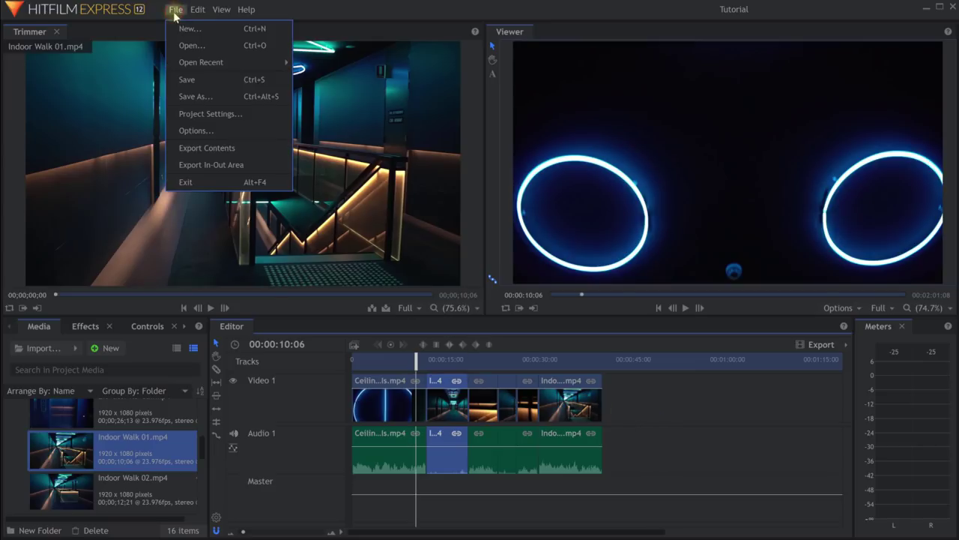
left_click(206, 132)
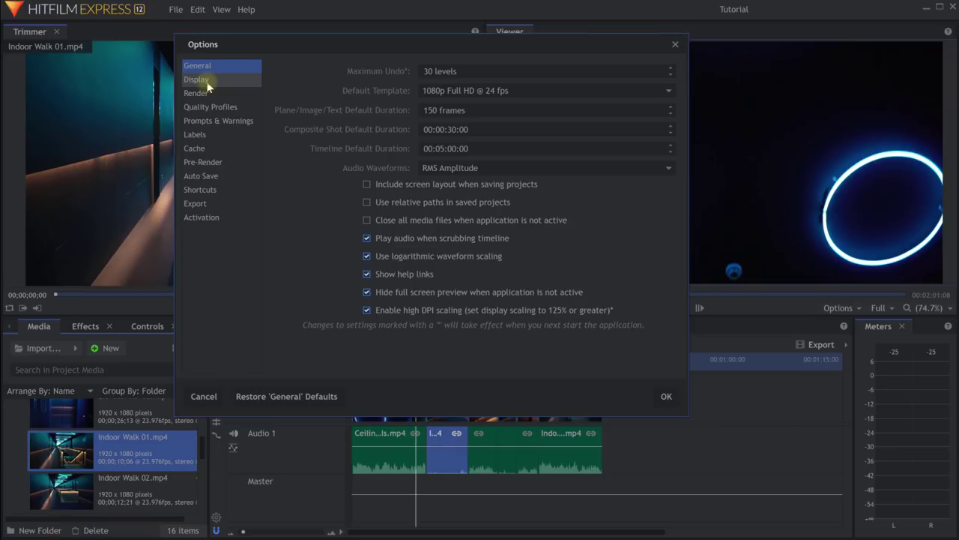
left_click(207, 86)
left_click(208, 94)
left_click(214, 107)
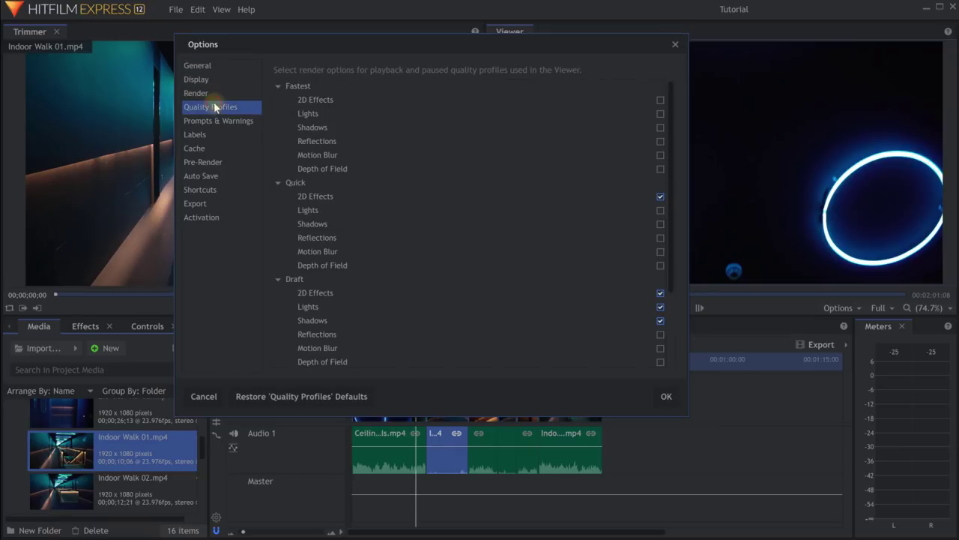
left_click(214, 135)
left_click(214, 149)
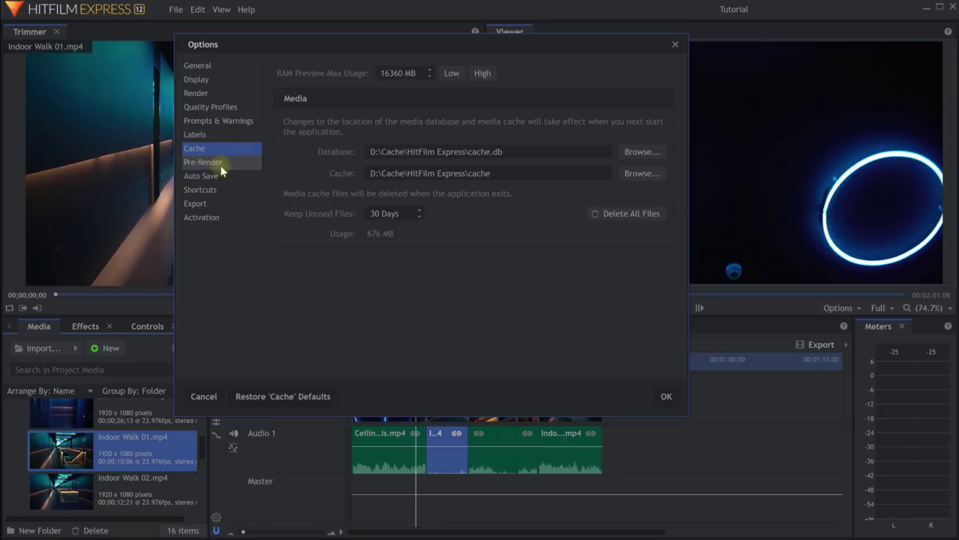
left_click(224, 176)
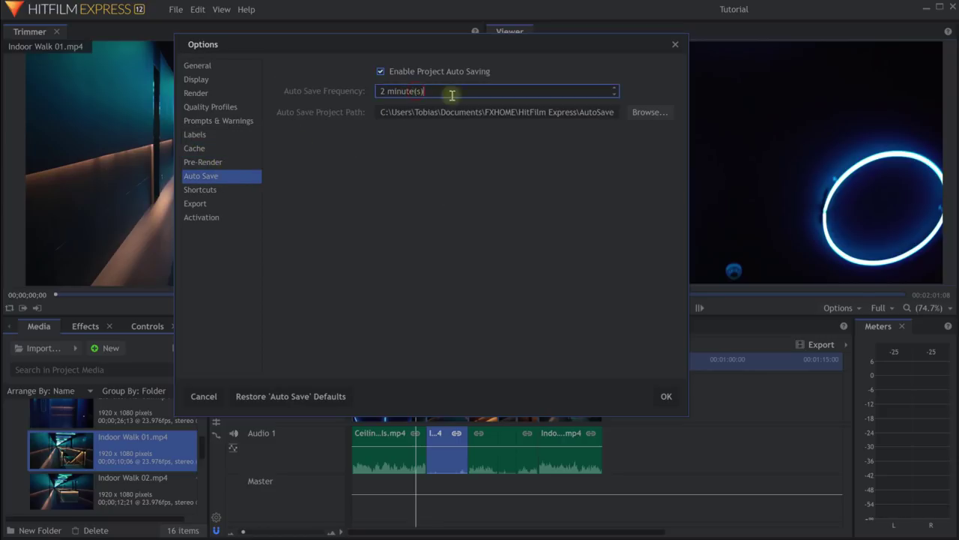
left_click(614, 88)
left_click(613, 88)
left_click(614, 88)
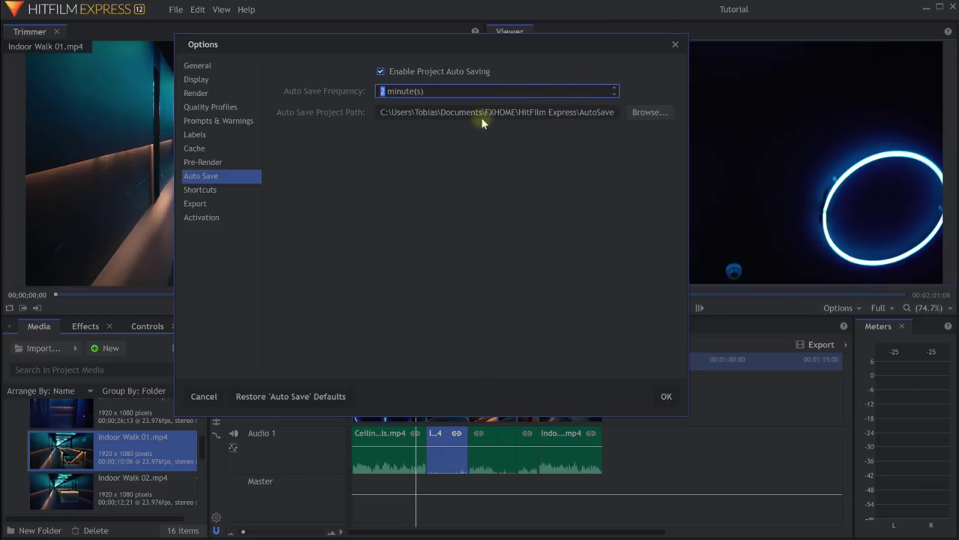
key("shift+Tab")
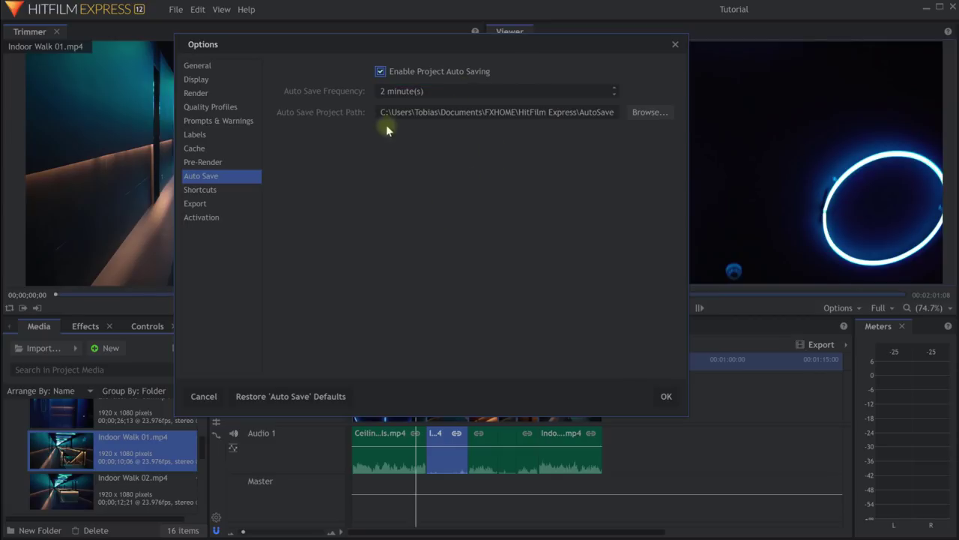
left_click(666, 399)
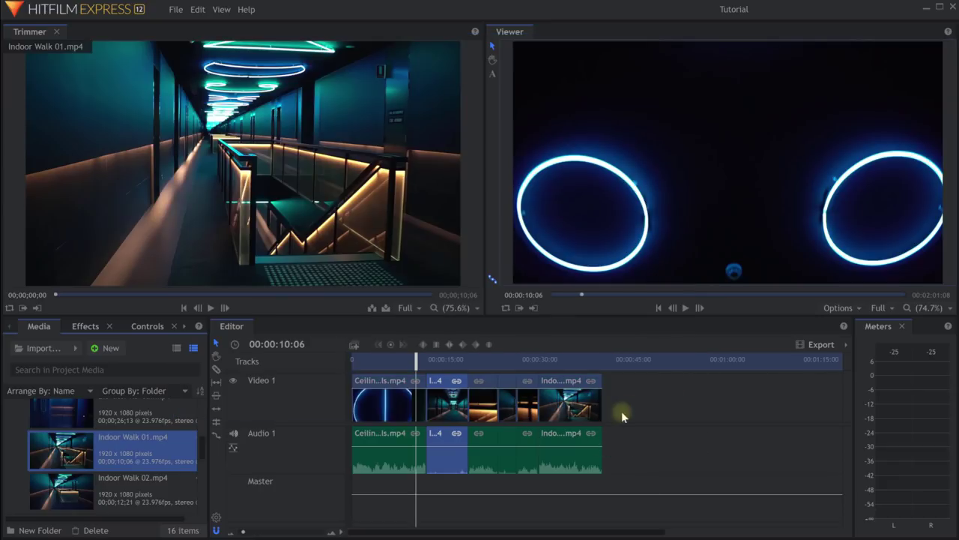
Preview the corridor clip, then widen the Viewer into the Trimmer and make it taller.
left_click_drag(416, 361, 446, 367)
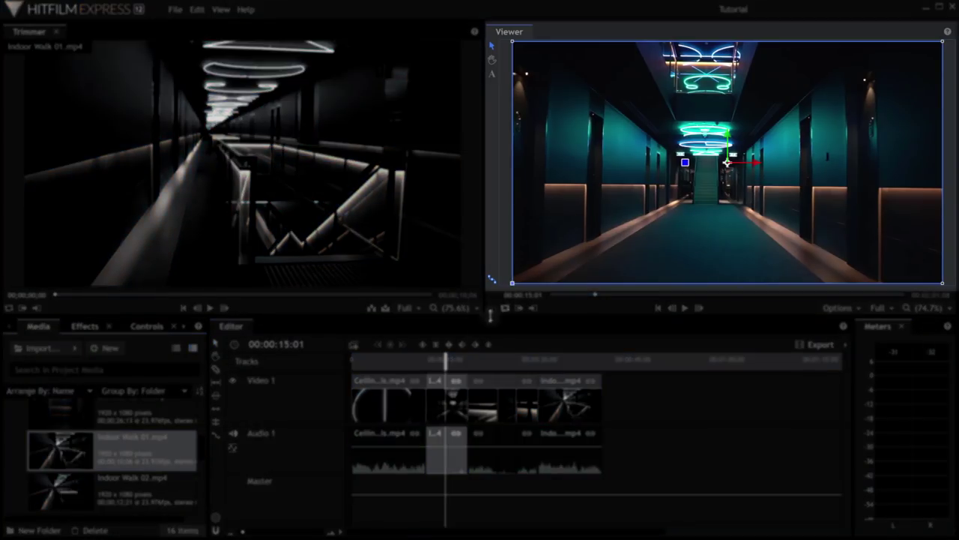
left_click_drag(448, 360, 446, 360)
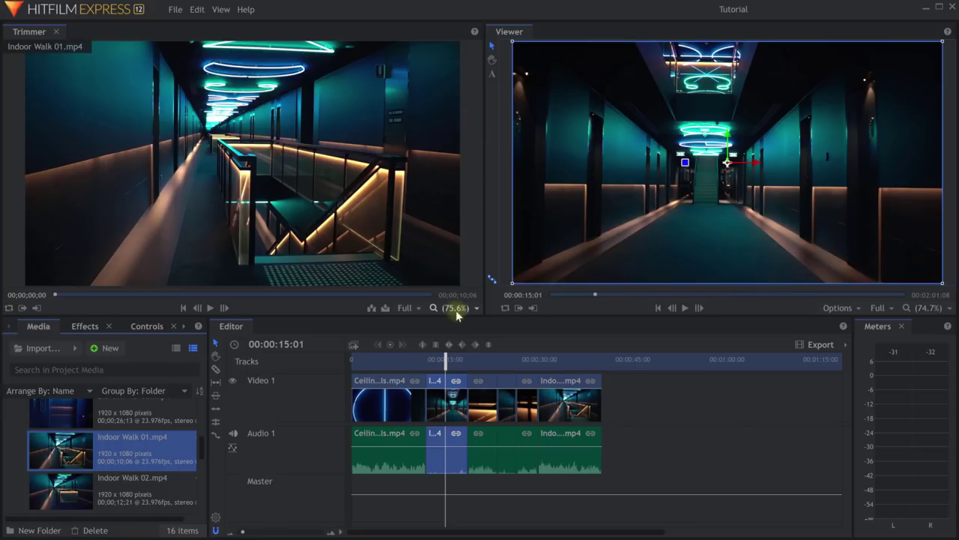
left_click_drag(484, 205, 386, 205)
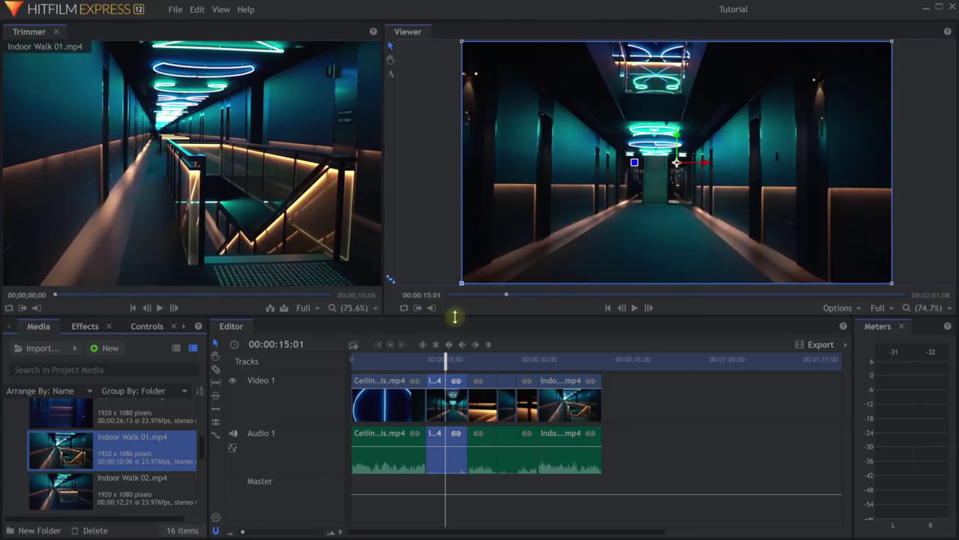
left_click_drag(454, 315, 457, 359)
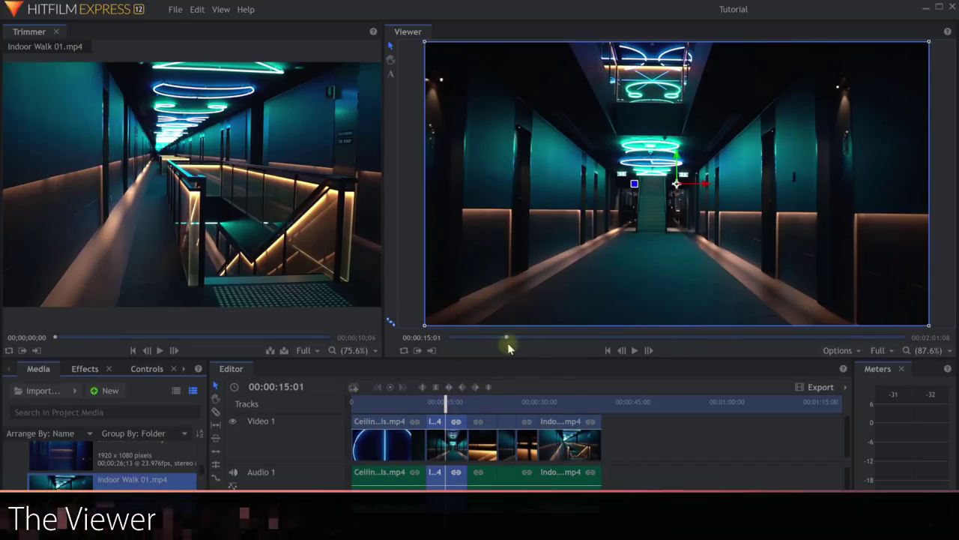
left_click_drag(508, 341, 587, 341)
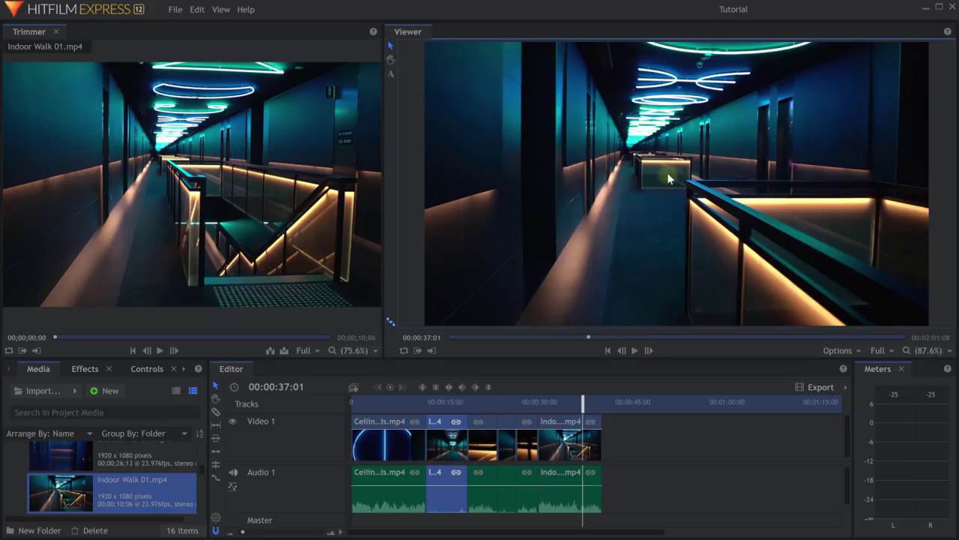
scroll(661, 200, "up", 5)
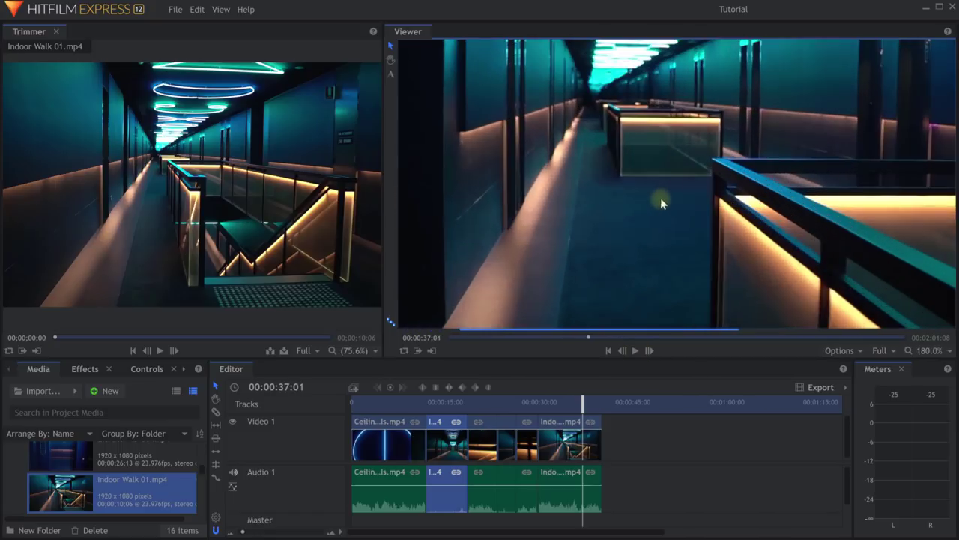
scroll(653, 196, "up", 4)
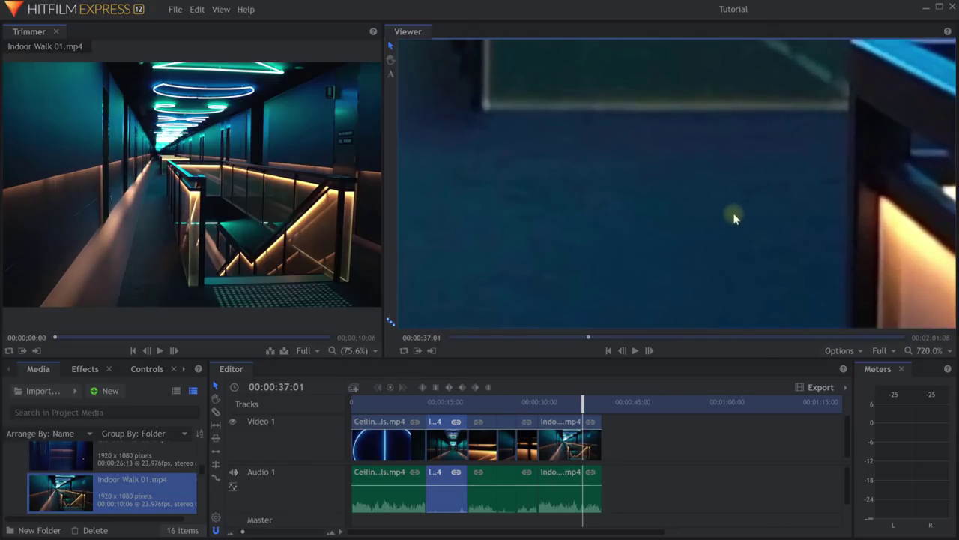
left_click(592, 337)
left_click_drag(592, 339, 576, 338)
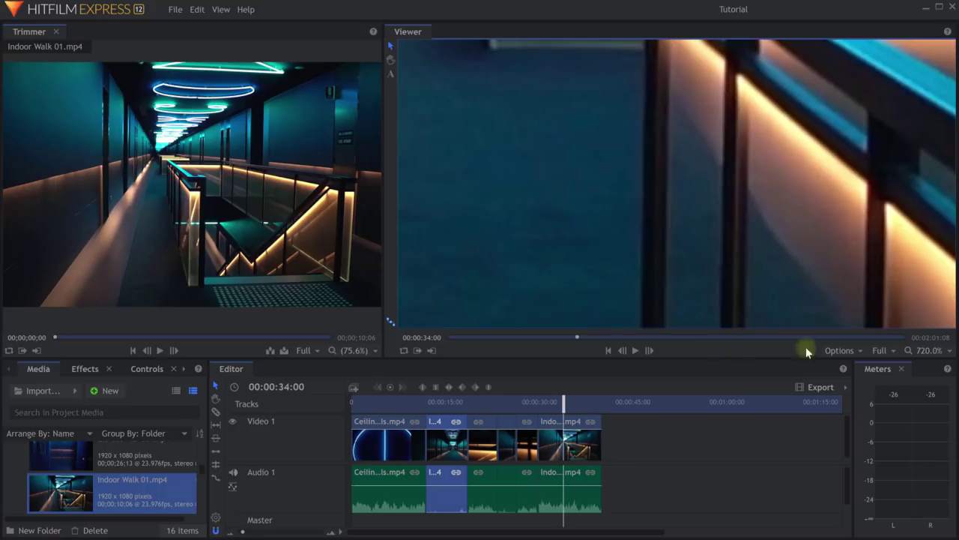
left_click(950, 352)
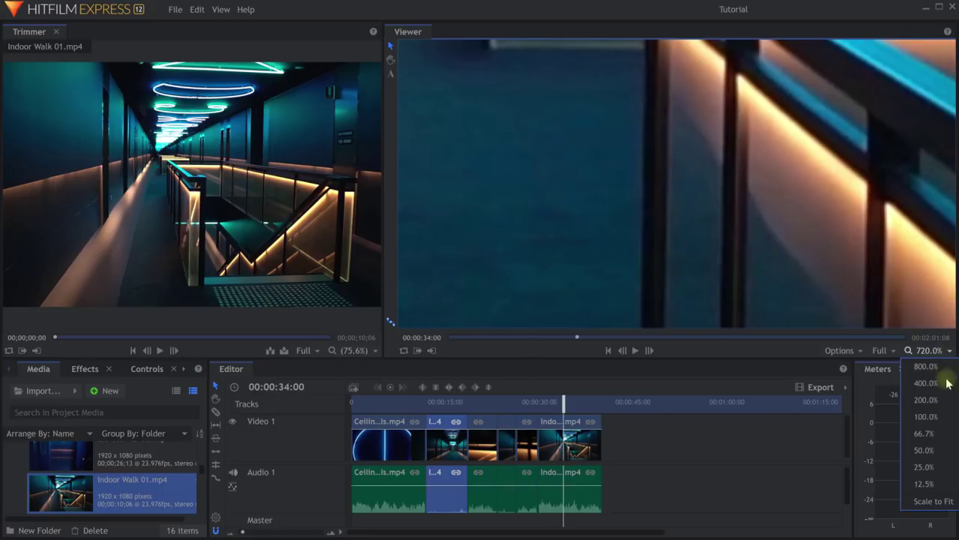
left_click(938, 502)
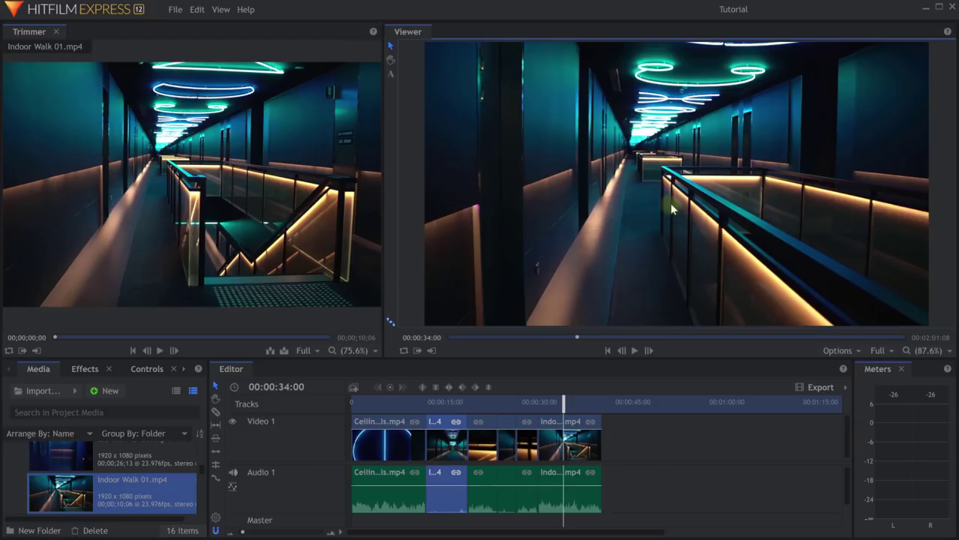
Set the Viewer playback resolution to 1/4 and test playback.
left_click(890, 352)
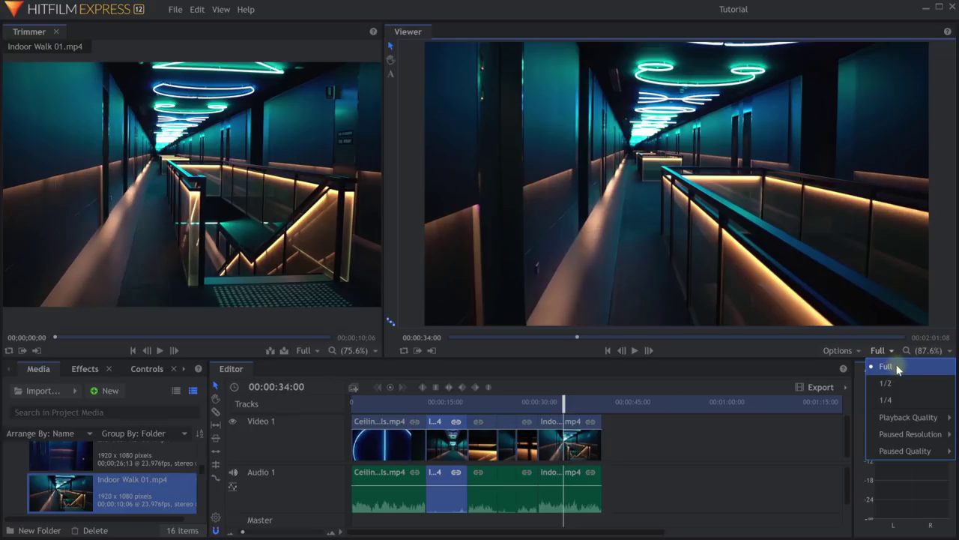
left_click(894, 402)
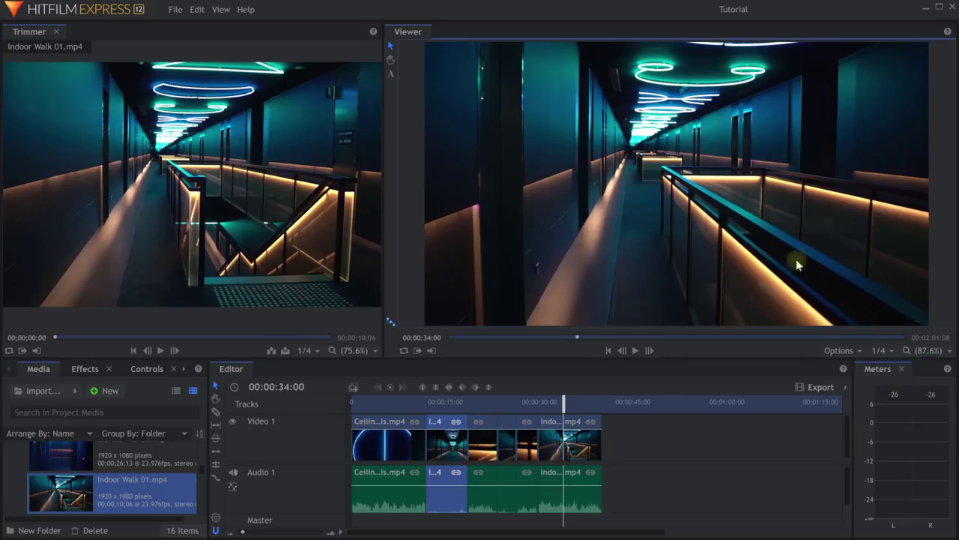
key("space")
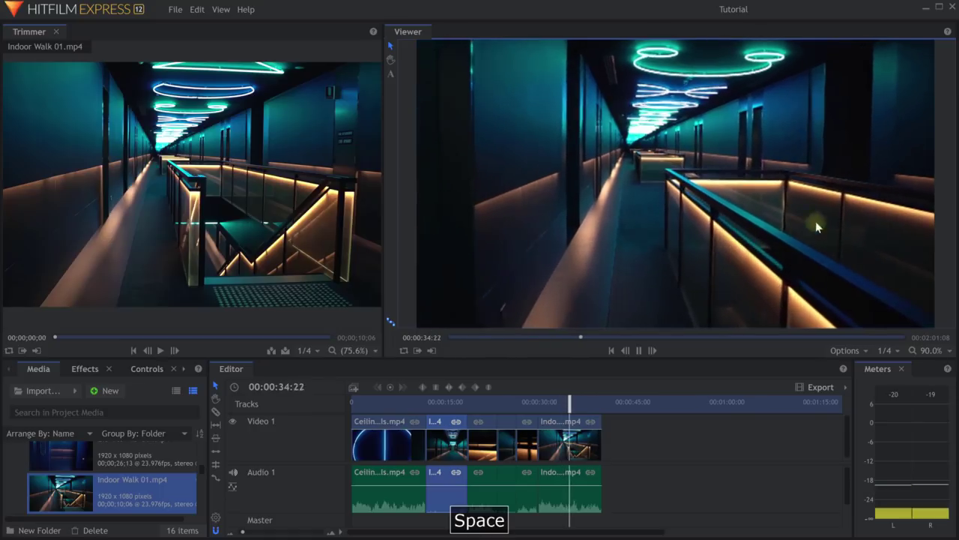
key("space")
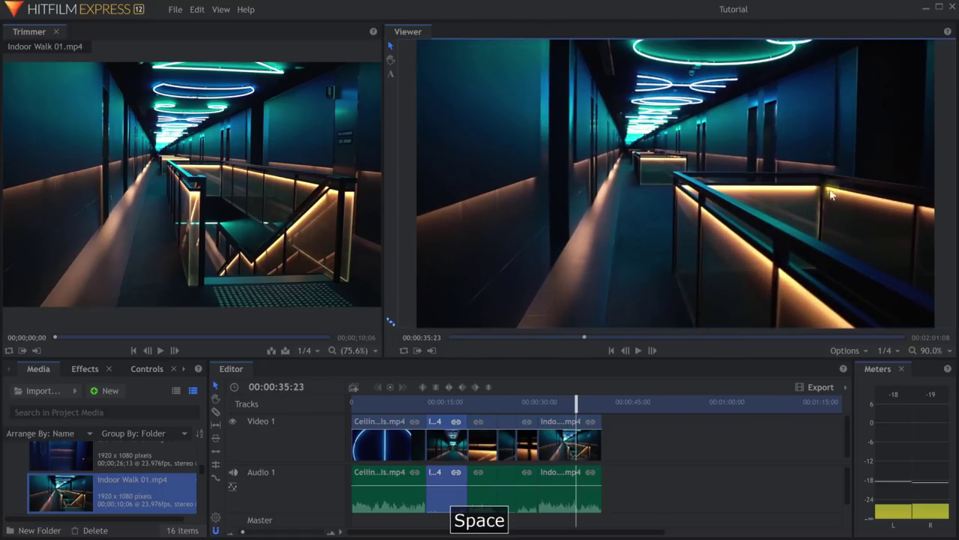
Restore Full resolution, test playback again, and reopen the resolution and quality choices.
left_click(896, 351)
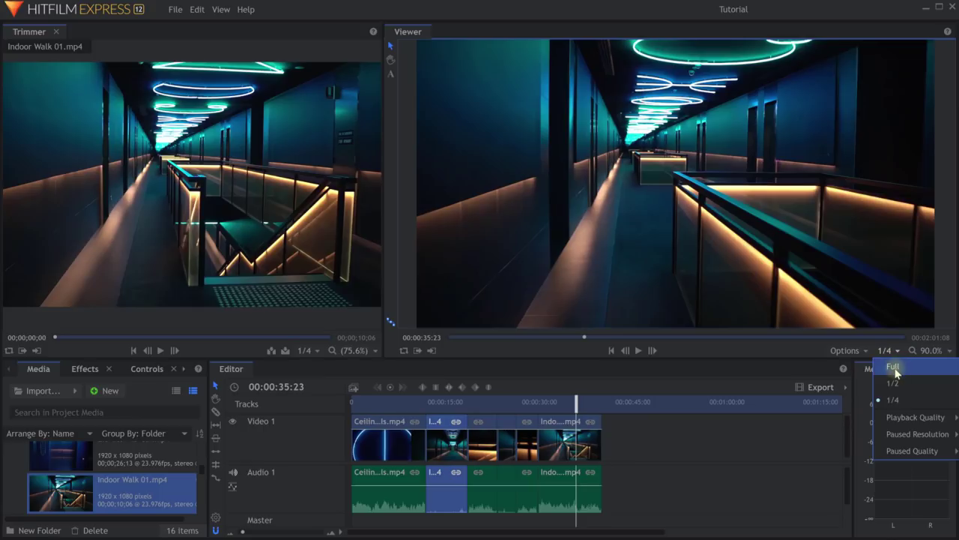
left_click(894, 367)
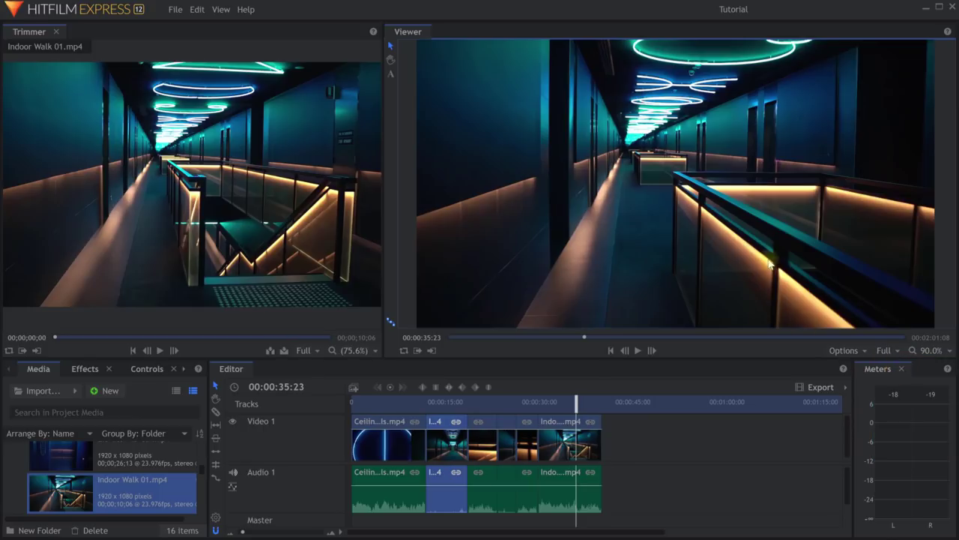
key("space")
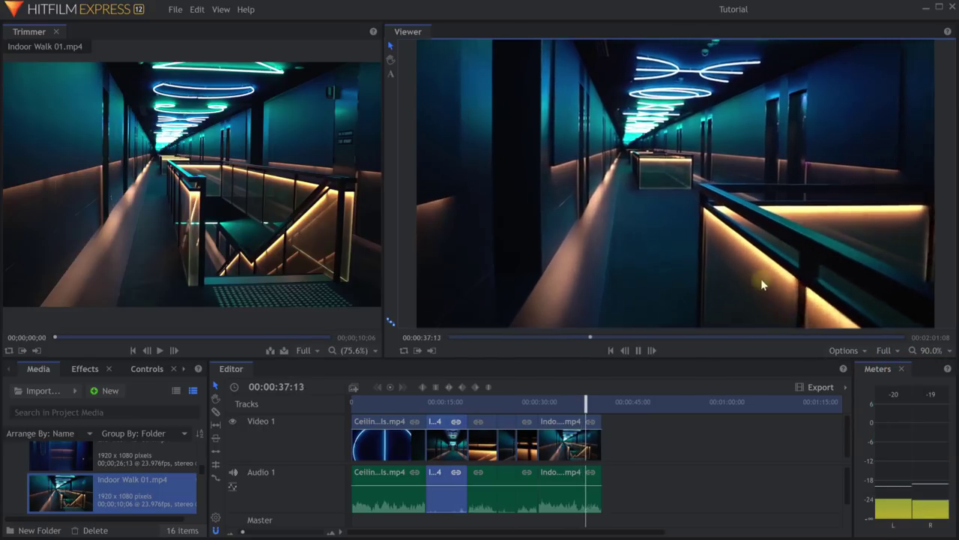
key("space")
left_click(898, 352)
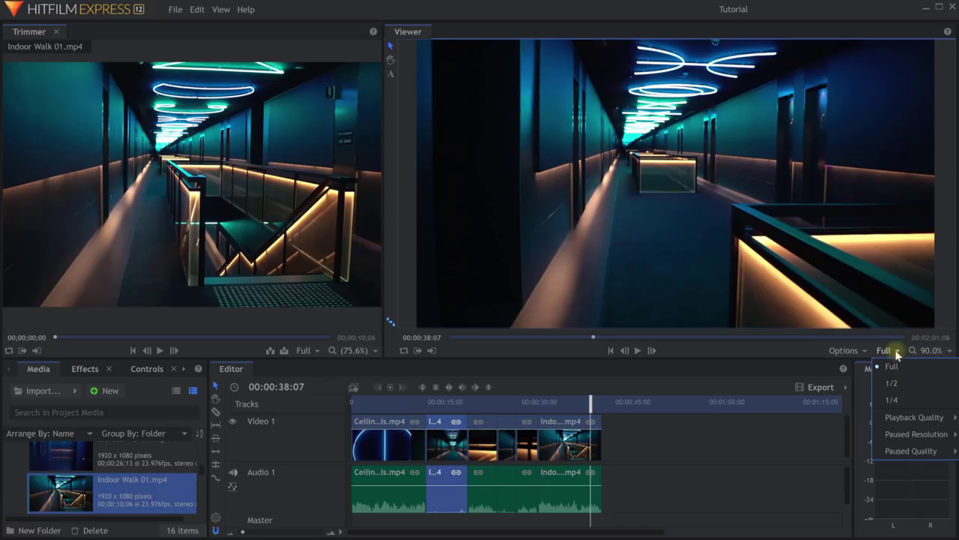
Move the playhead back to the corridor shot at 15:23.
left_click(891, 350)
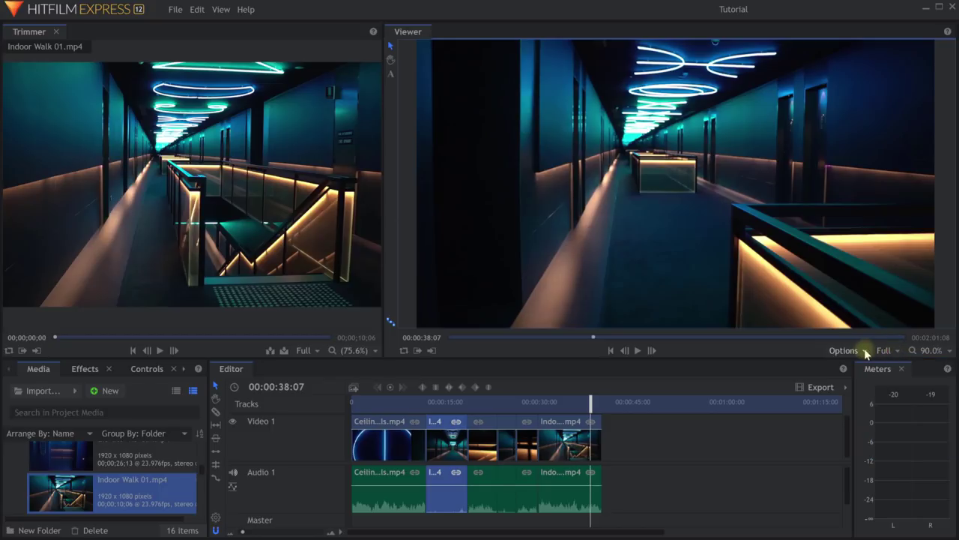
left_click(865, 351)
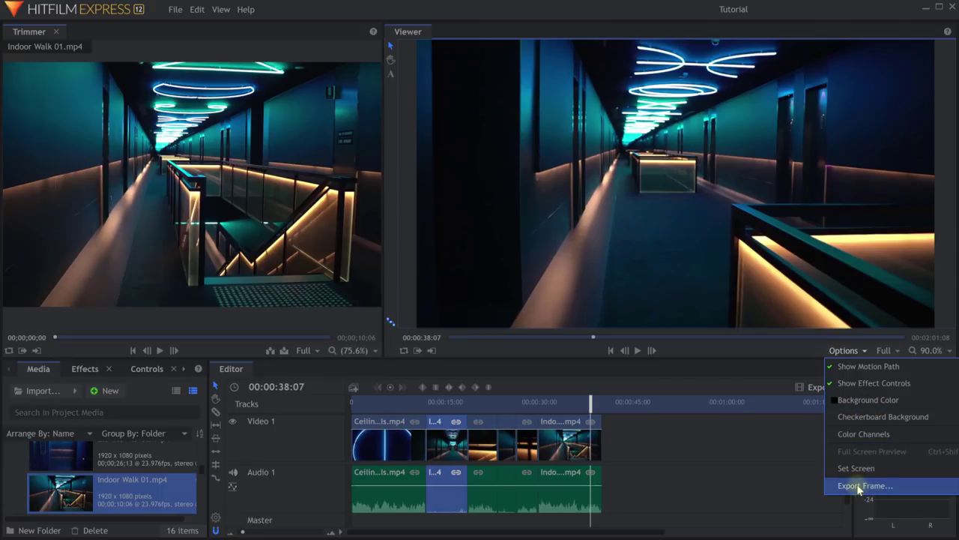
left_click(592, 401)
left_click_drag(593, 401, 450, 407)
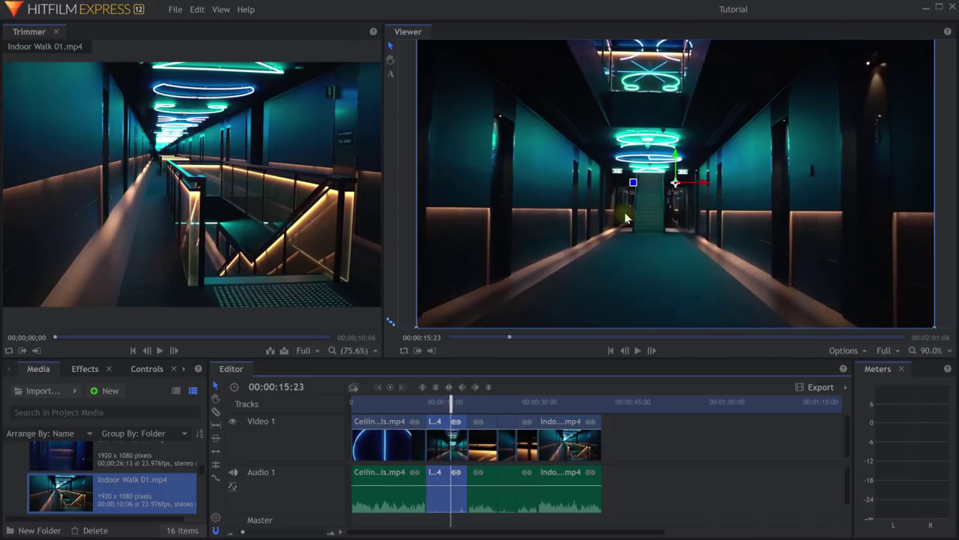
Export the current frame as PNG image Render.png in the Tutorial footage folder.
left_click(860, 352)
left_click(860, 493)
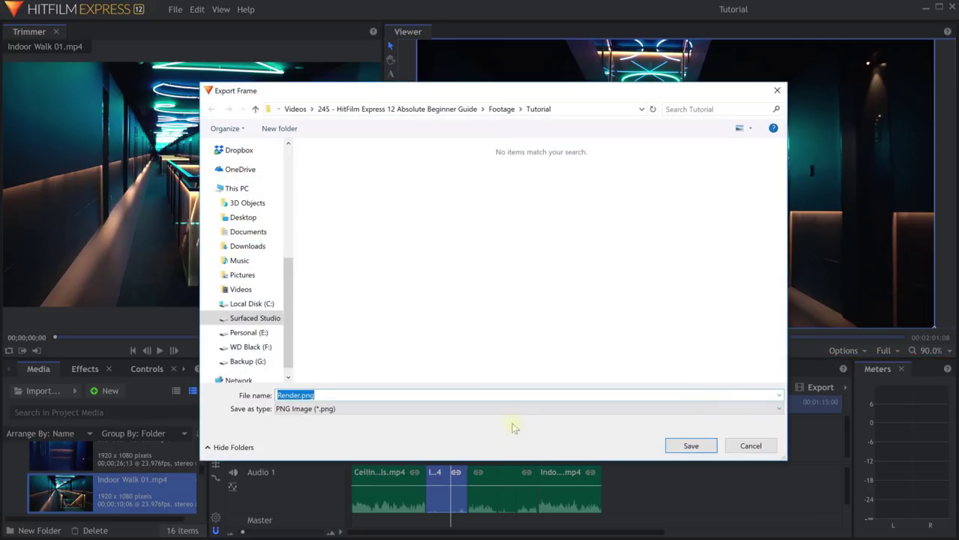
left_click(520, 408)
left_click(519, 409)
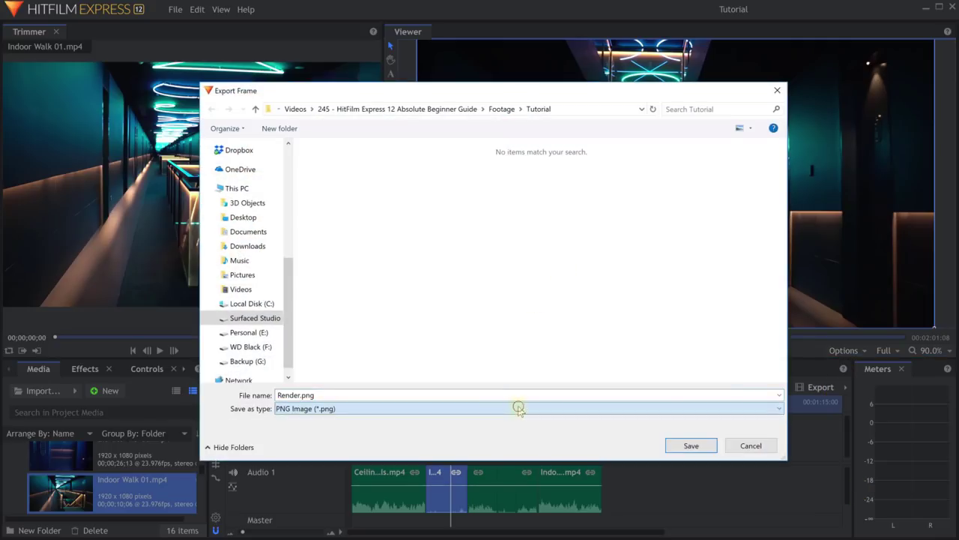
left_click(691, 446)
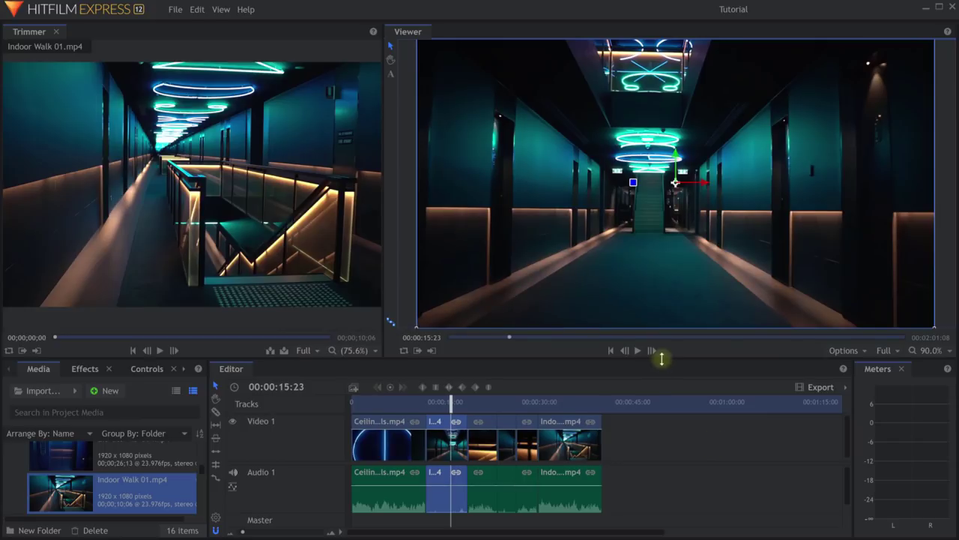
Shrink the Viewer to enlarge the timeline, play the edit from 00:00:00:00, then scrub forward.
left_click_drag(660, 360, 667, 310)
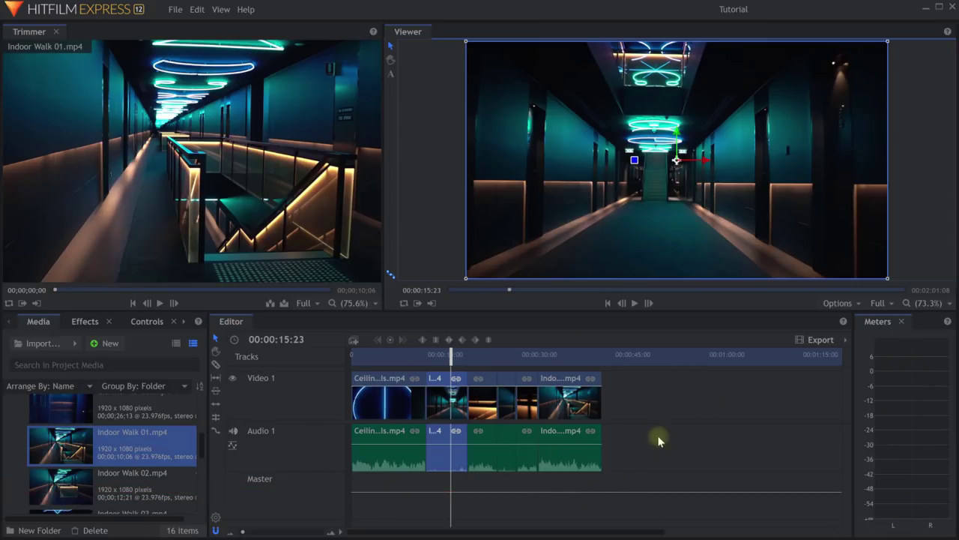
left_click_drag(451, 355, 304, 367)
left_click(365, 442)
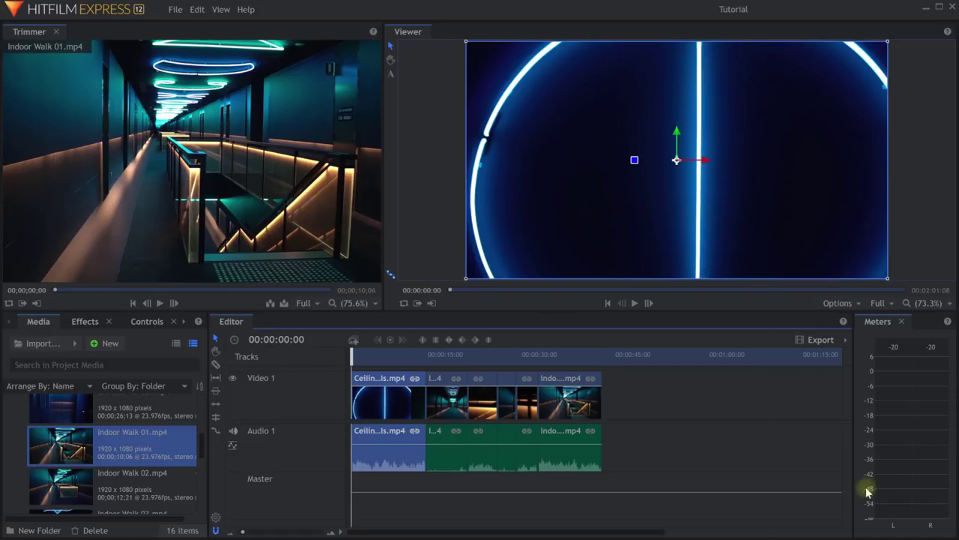
key("space")
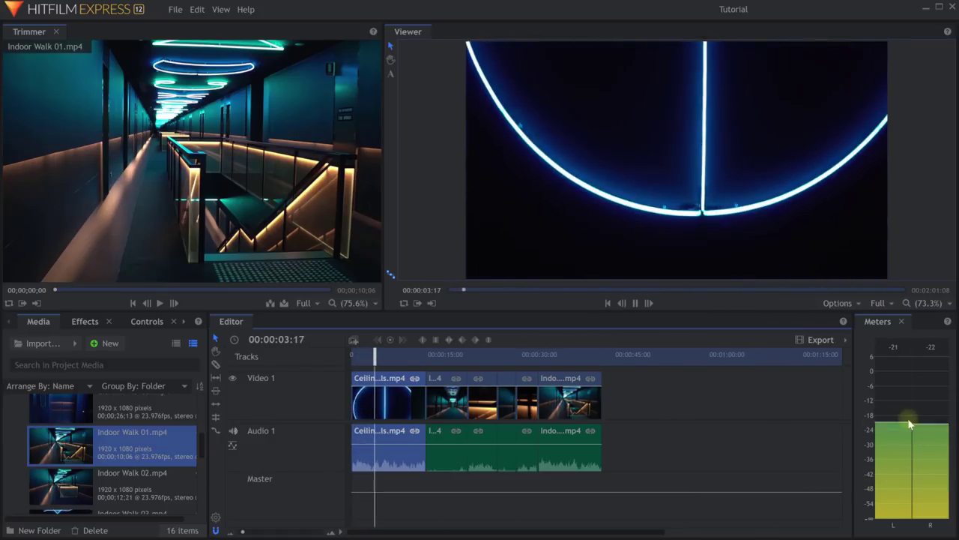
key("space")
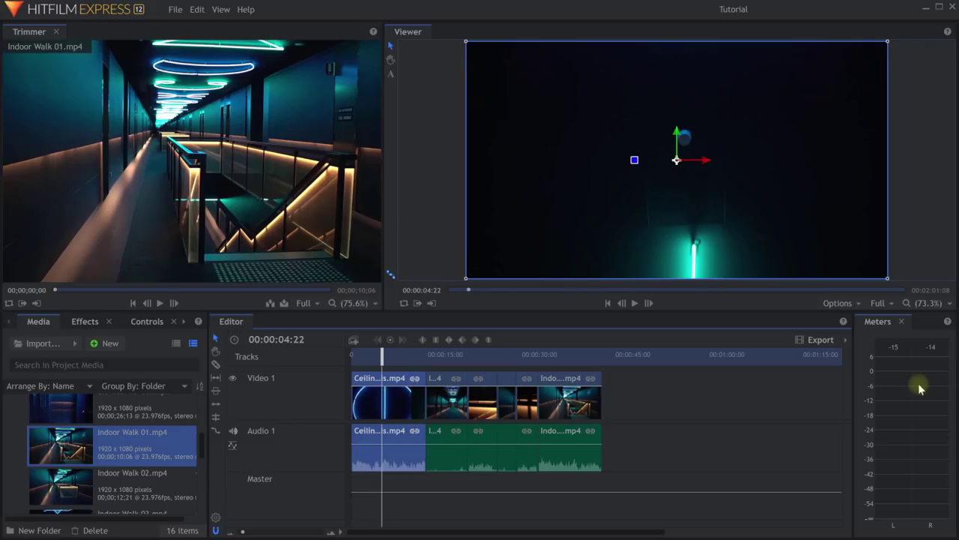
left_click_drag(385, 358, 560, 374)
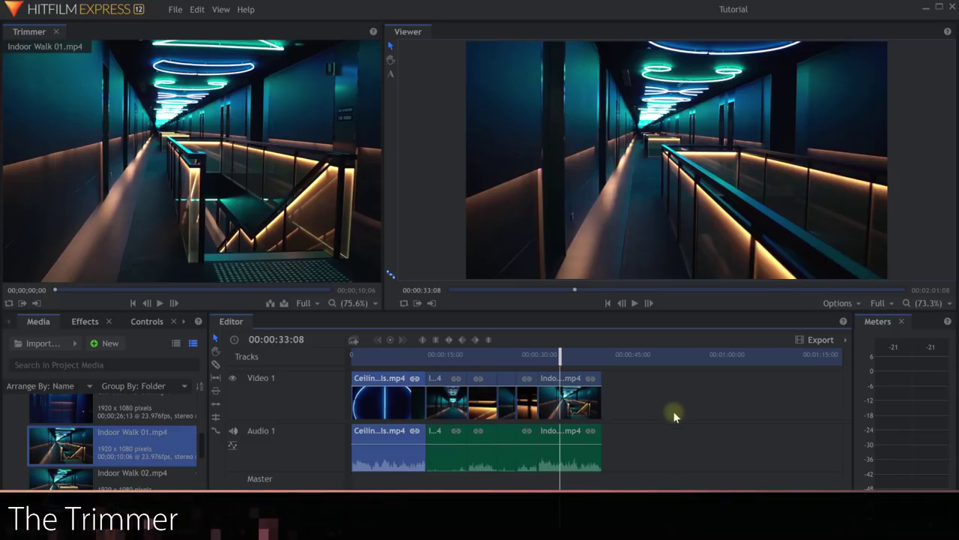
Preview Elevator Reveal, Door Macro, Ceiling Details, Indoor Walk Slow Mo and Walk In in the Trimmer.
mouse_move(183, 206)
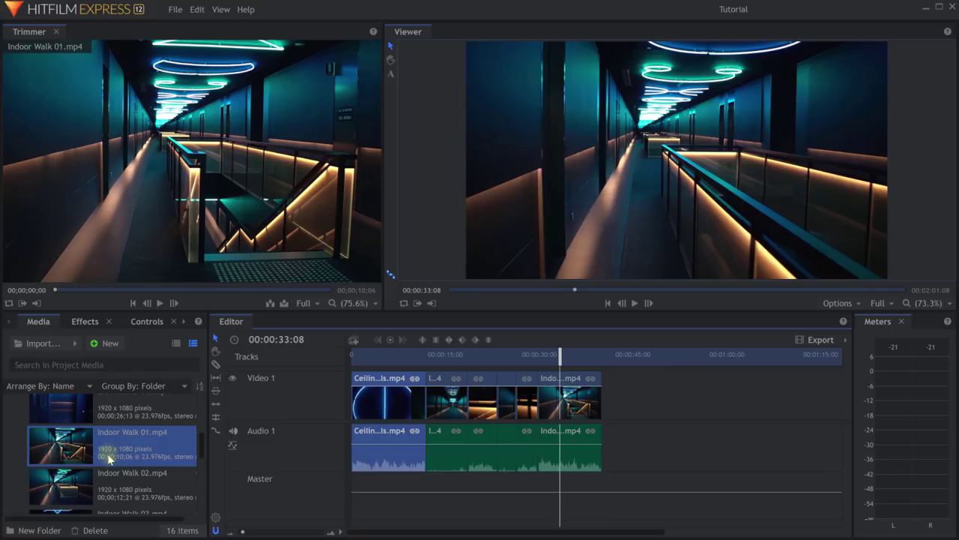
scroll(108, 458, "up", 3)
left_click(88, 491)
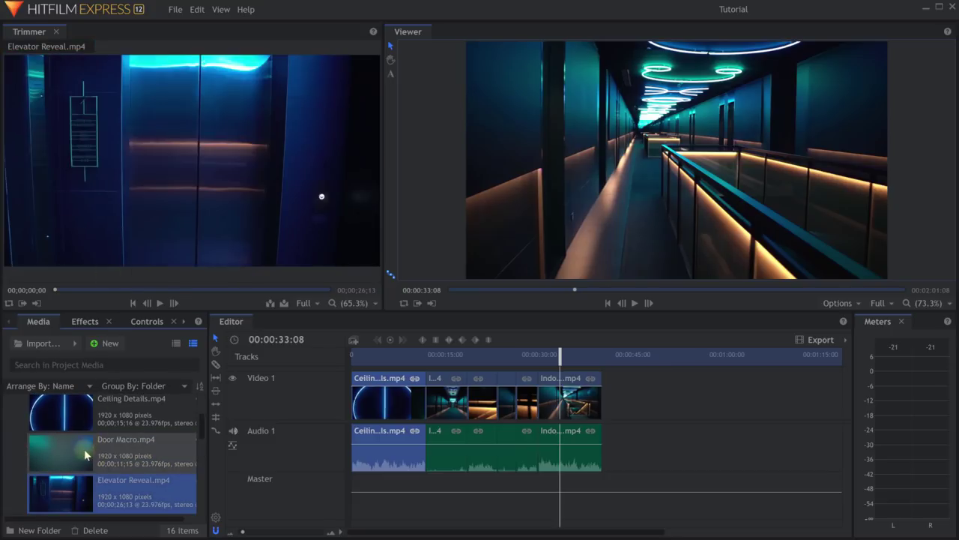
left_click(84, 449)
left_click(72, 415)
scroll(71, 439, "down", 2)
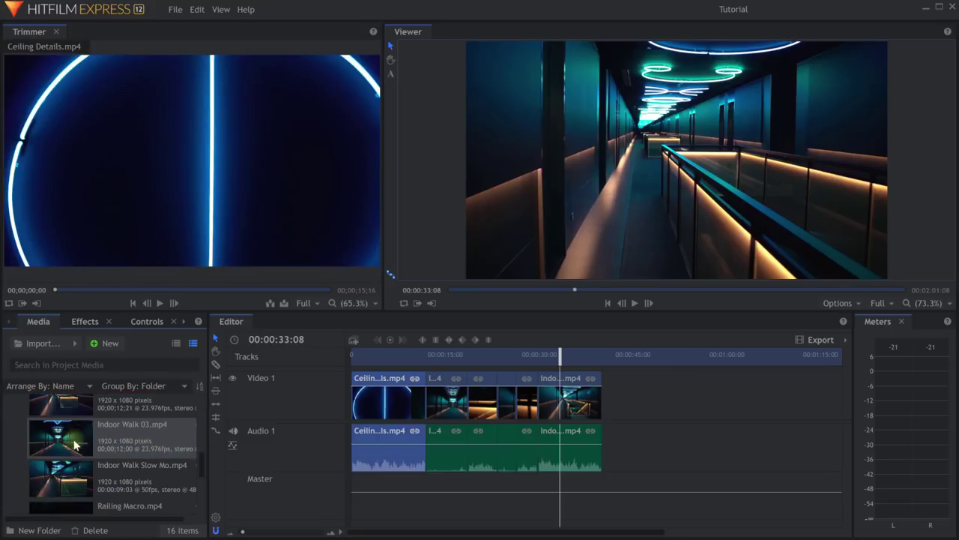
left_click(70, 457)
scroll(70, 456, "down", 2)
left_click(71, 459)
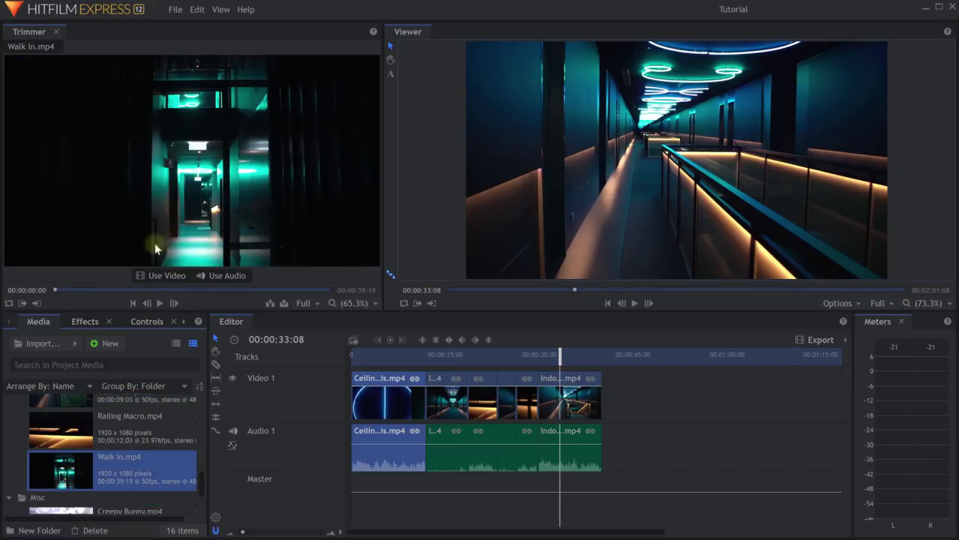
Play and scrub through Walk In, then place it on the timeline at 00:00:41:20.
left_click(159, 304)
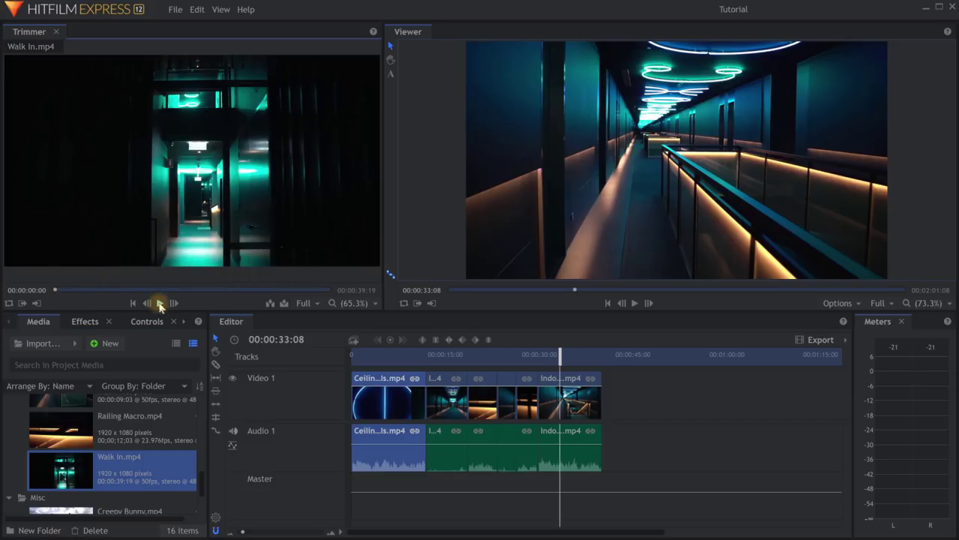
left_click(160, 304)
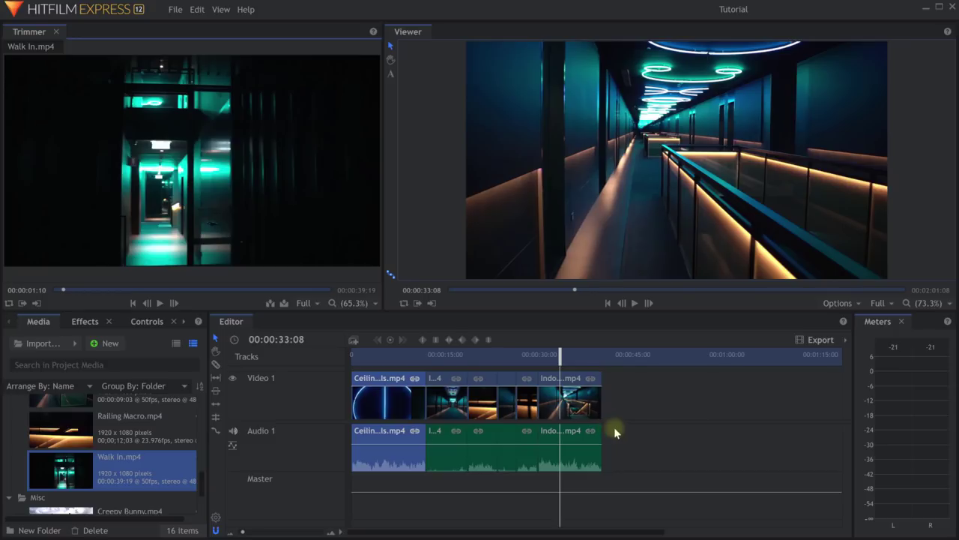
mouse_move(144, 206)
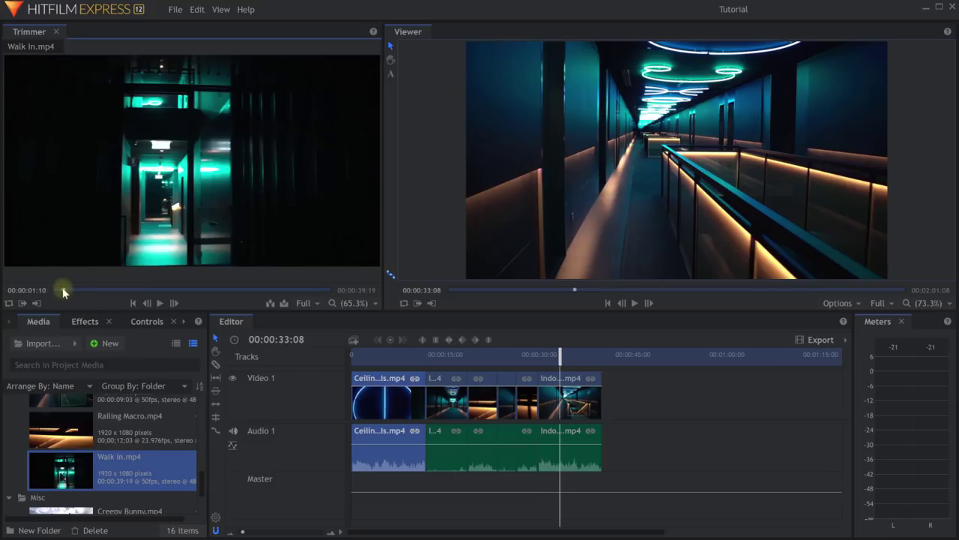
left_click_drag(63, 291, 226, 291)
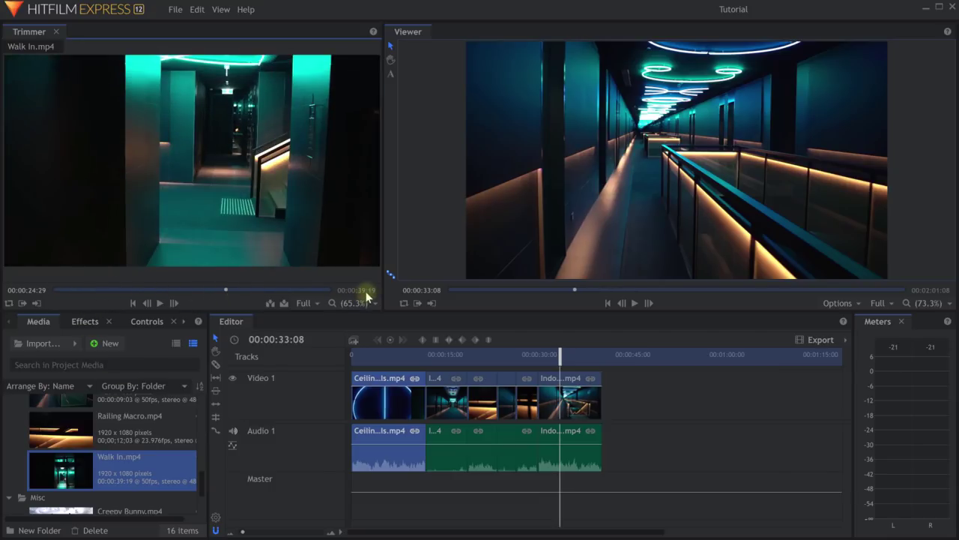
left_click_drag(225, 289, 299, 291)
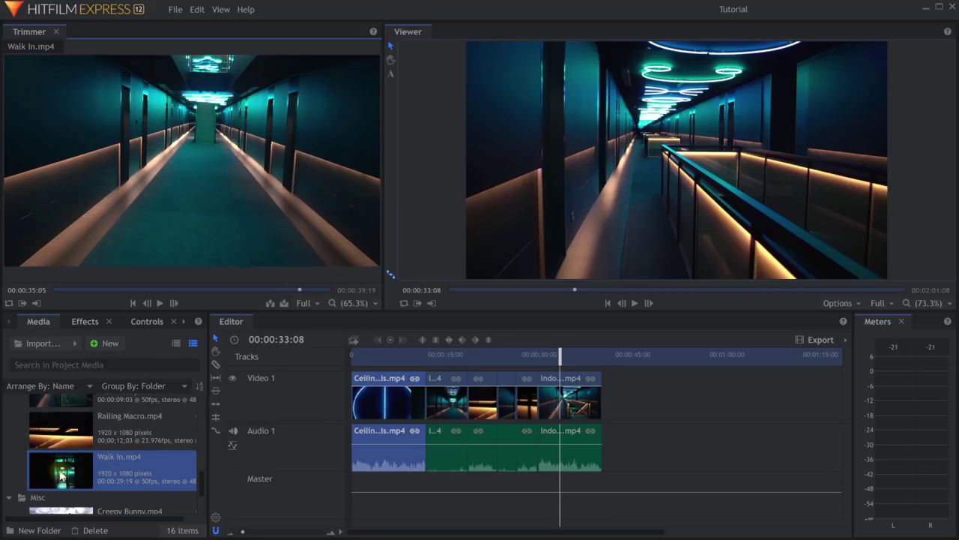
left_click_drag(61, 475, 613, 418)
scroll(690, 415, "down", 2)
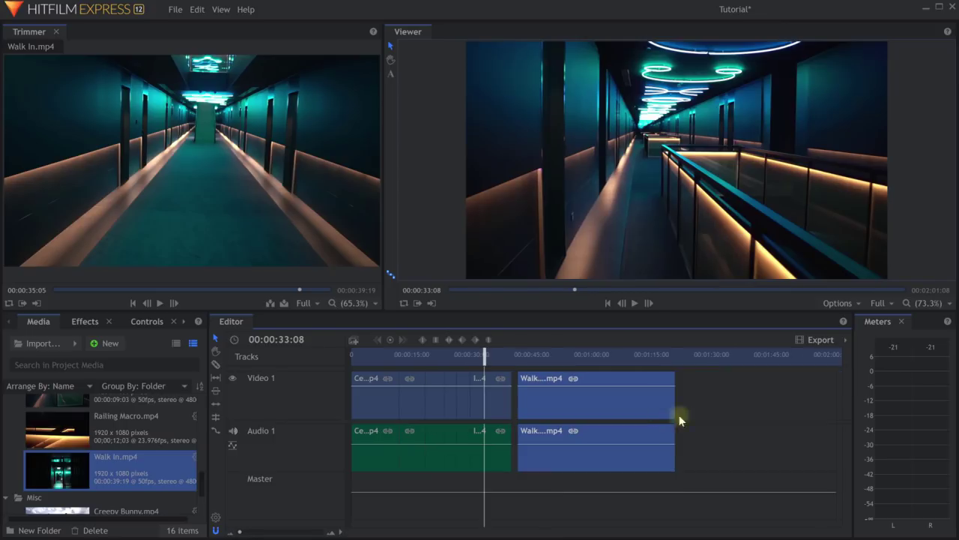
Slice Walk In at 00:00:49:19 and cut both pieces with Ctrl+X.
left_click(550, 356)
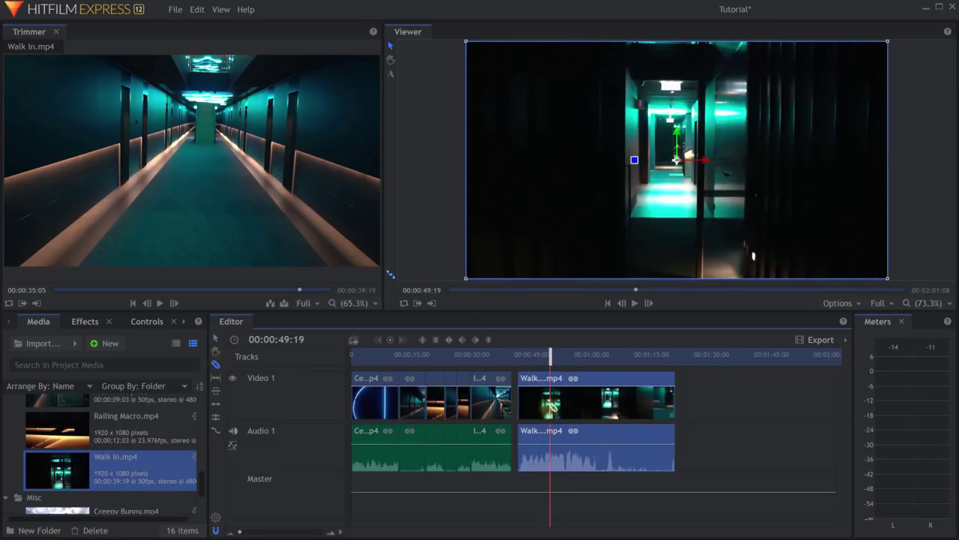
left_click(550, 405)
key("v")
key("ctrl+x")
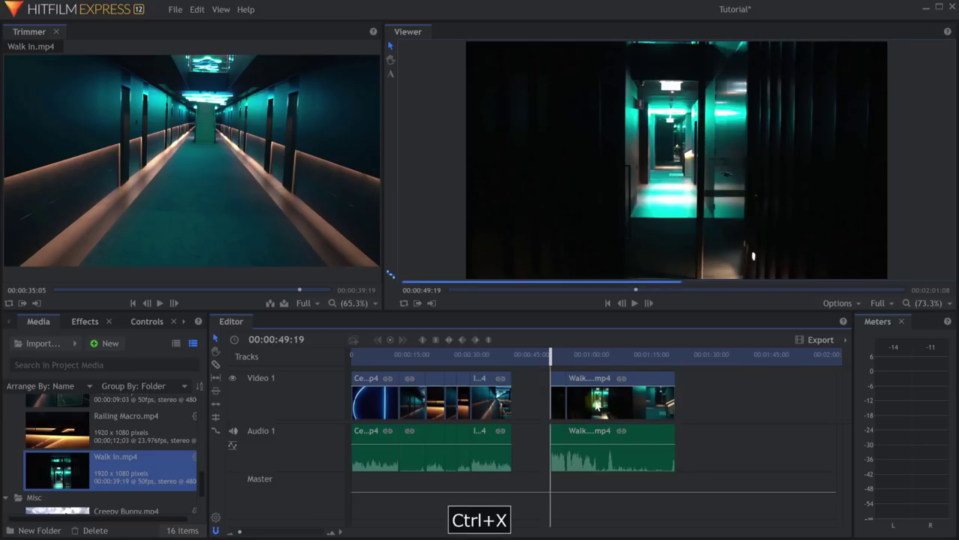
left_click(611, 405)
key("ctrl+x")
Ripple-delete the leftover gap and cut the remaining Walk In clip from the timeline.
left_click_drag(550, 357, 558, 360)
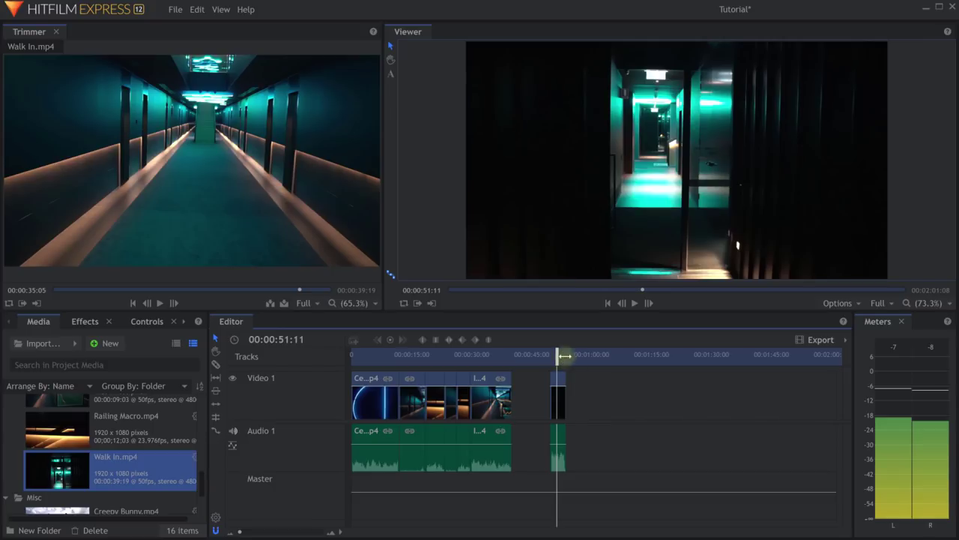
right_click(529, 388)
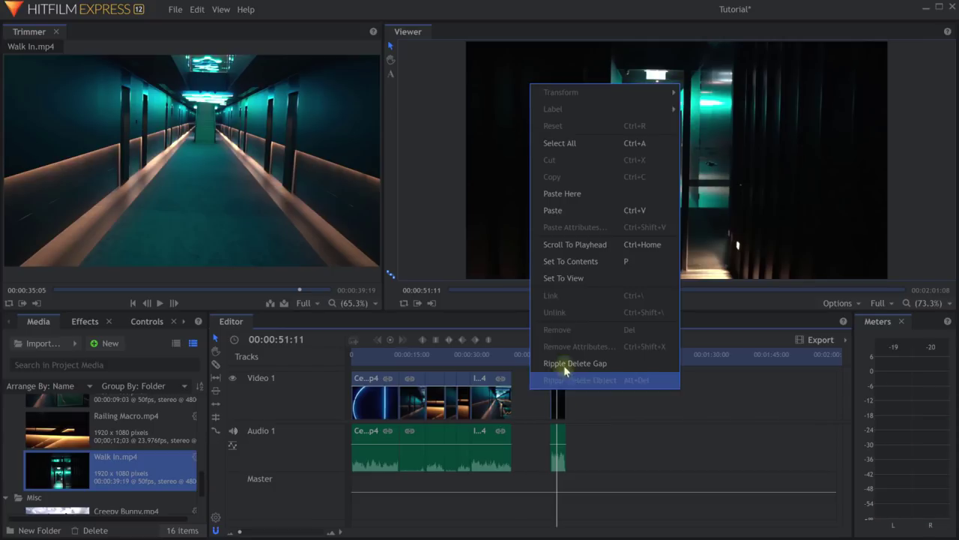
left_click(564, 368)
left_click(518, 359)
scroll(554, 390, "up", 3)
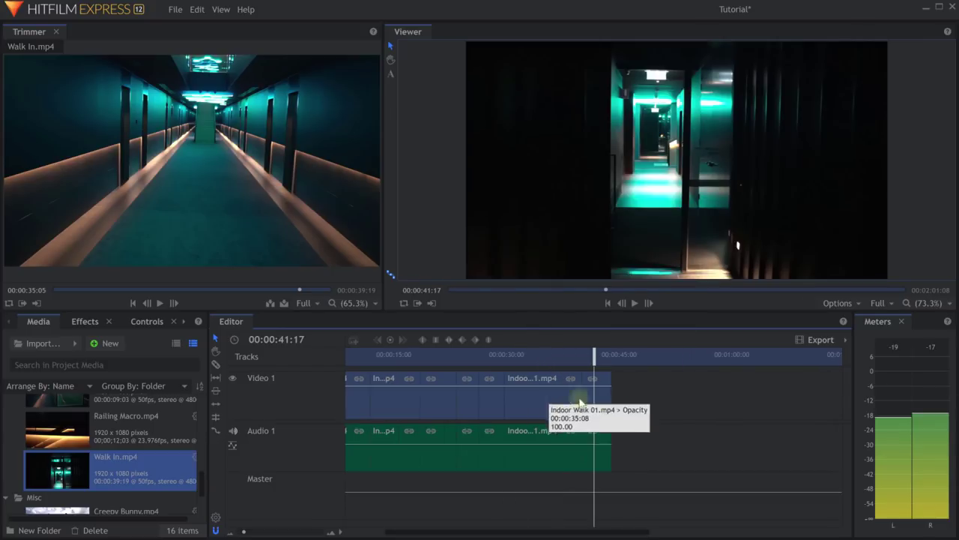
left_click(606, 403)
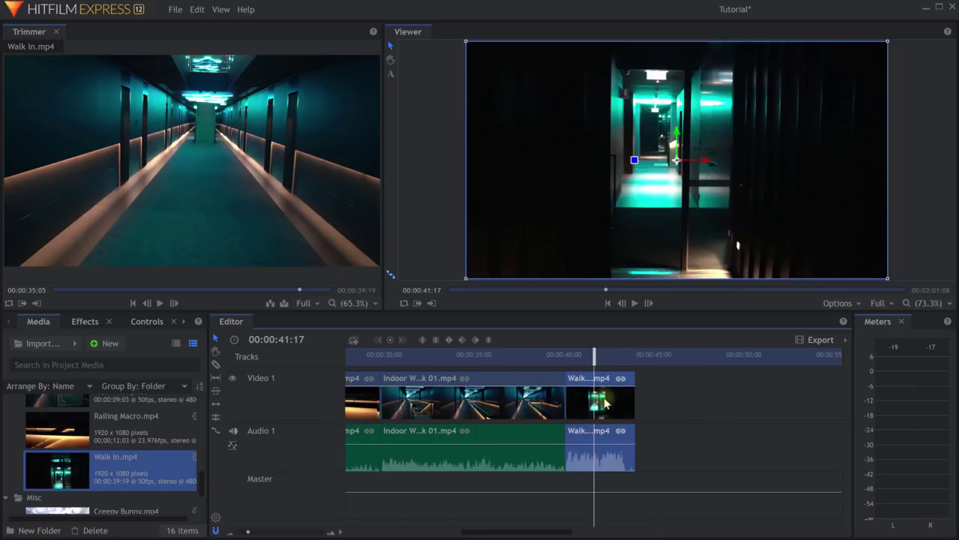
key("ctrl+x")
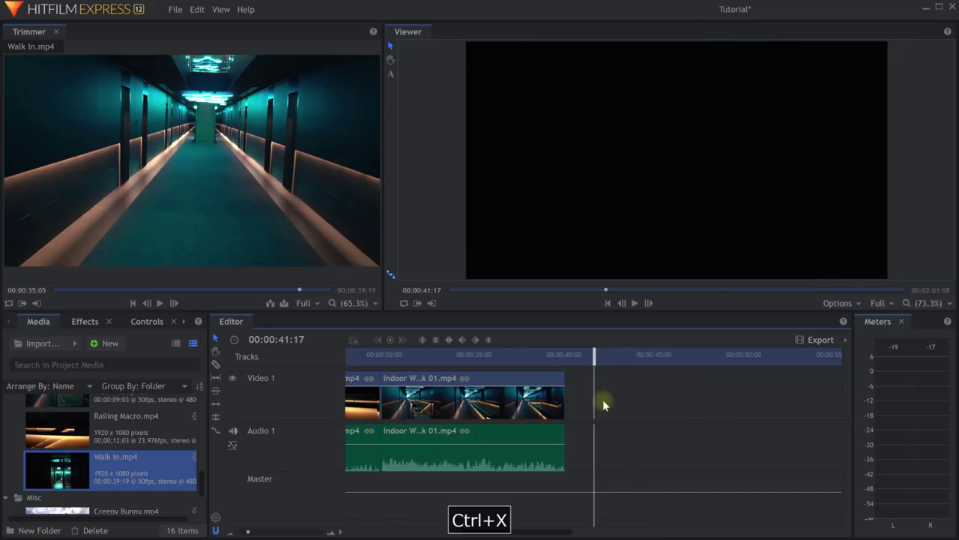
mouse_move(267, 251)
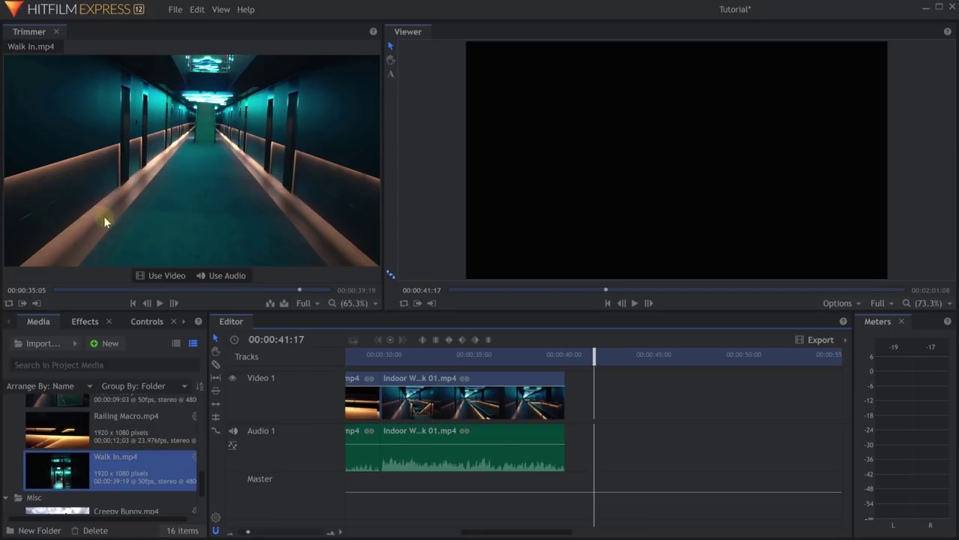
Set Walk In's in point at 00:00:36:10 and out point at 00:00:37:45 in the Trimmer.
left_click_drag(103, 216, 546, 421)
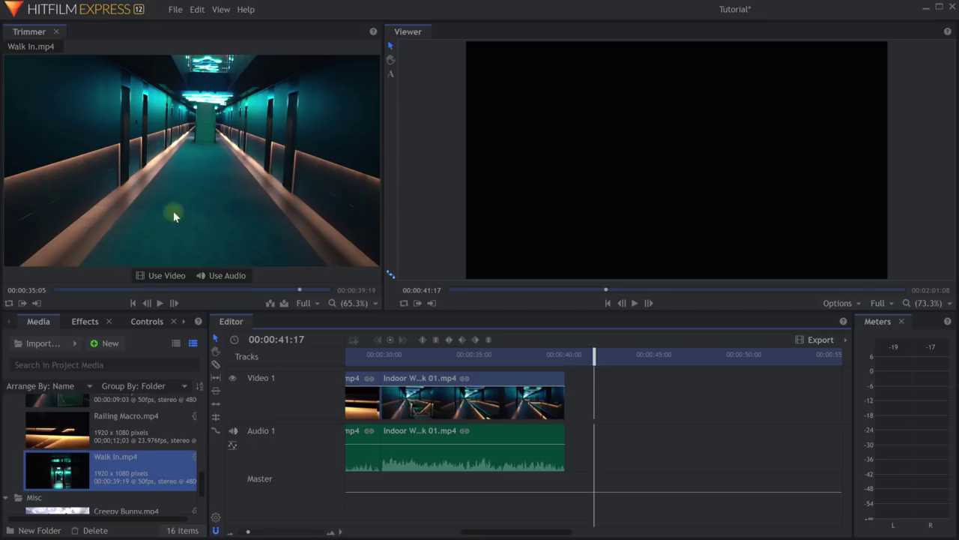
left_click_drag(288, 290, 307, 289)
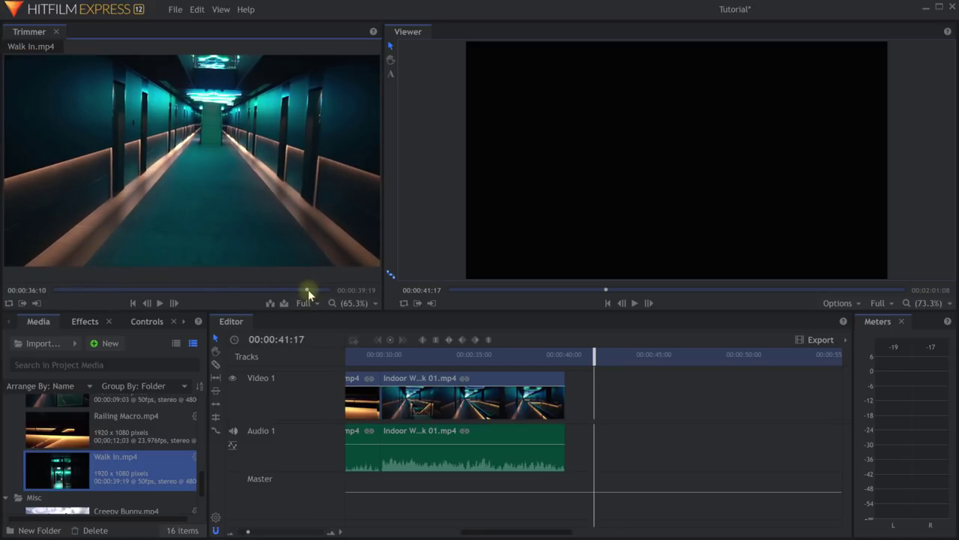
left_click(23, 303)
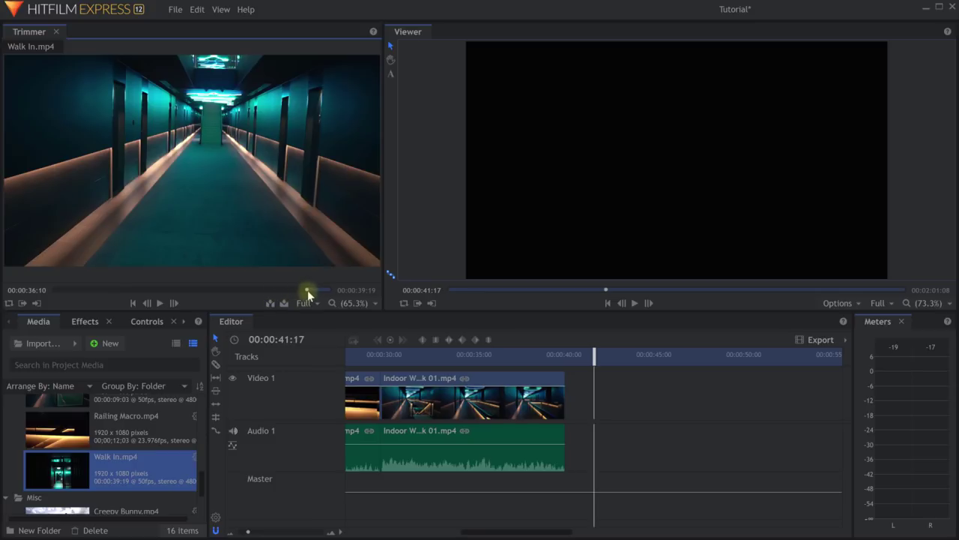
left_click_drag(306, 290, 319, 289)
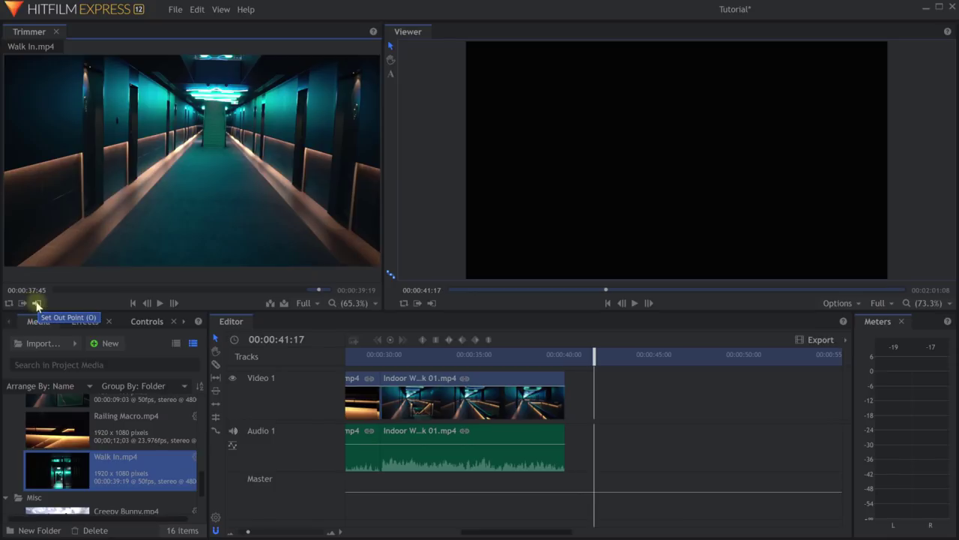
key("o")
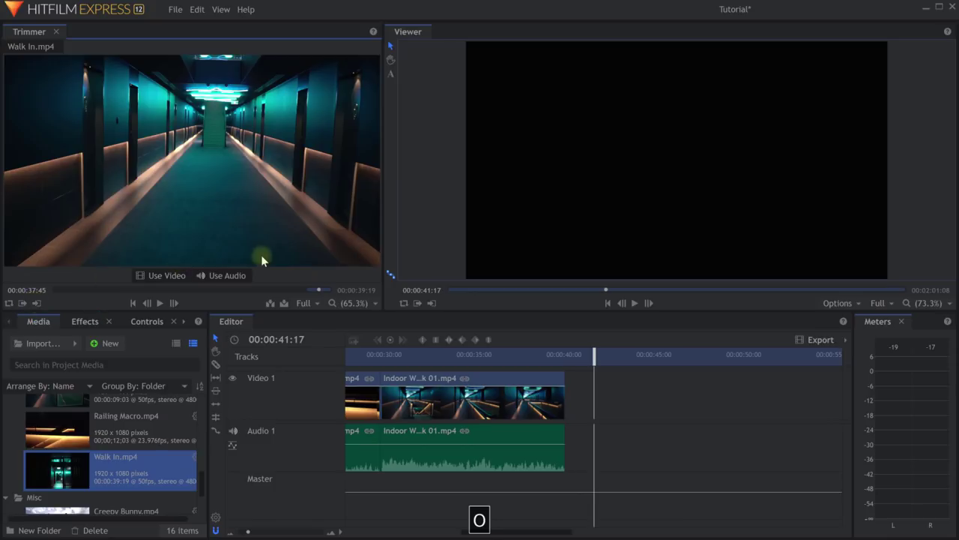
mouse_move(268, 233)
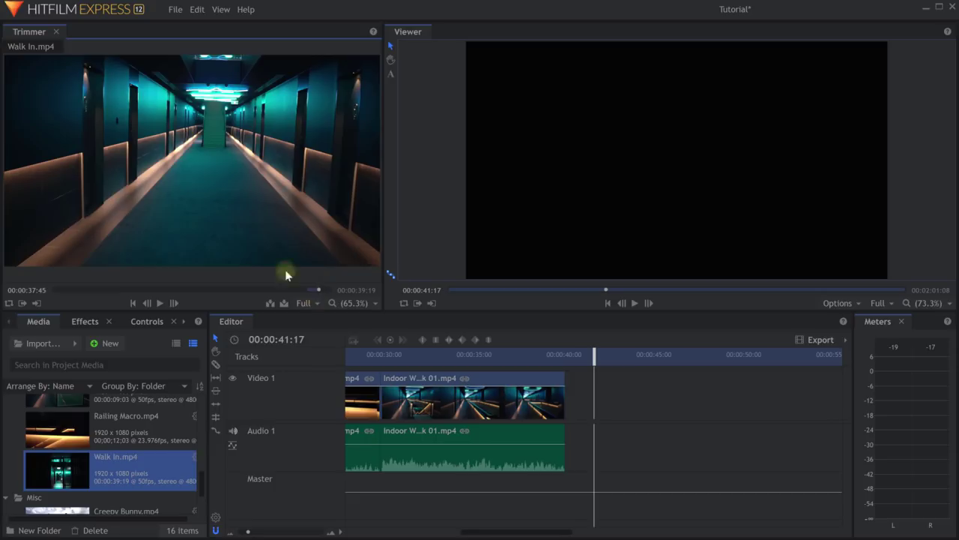
mouse_move(286, 177)
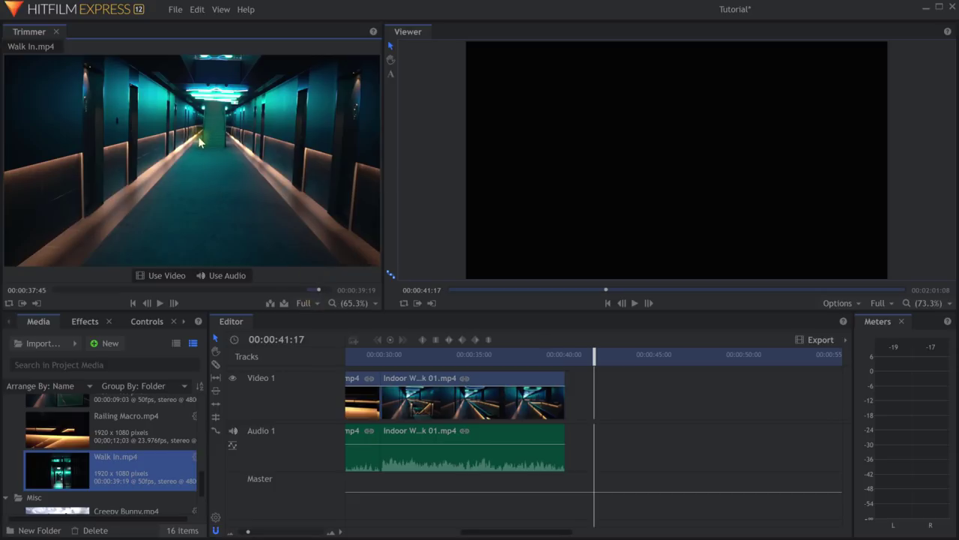
Add the marked Walk In section to the timeline, then scrub the Walk In source back to about 00:00:24:25.
left_click_drag(199, 144, 558, 411)
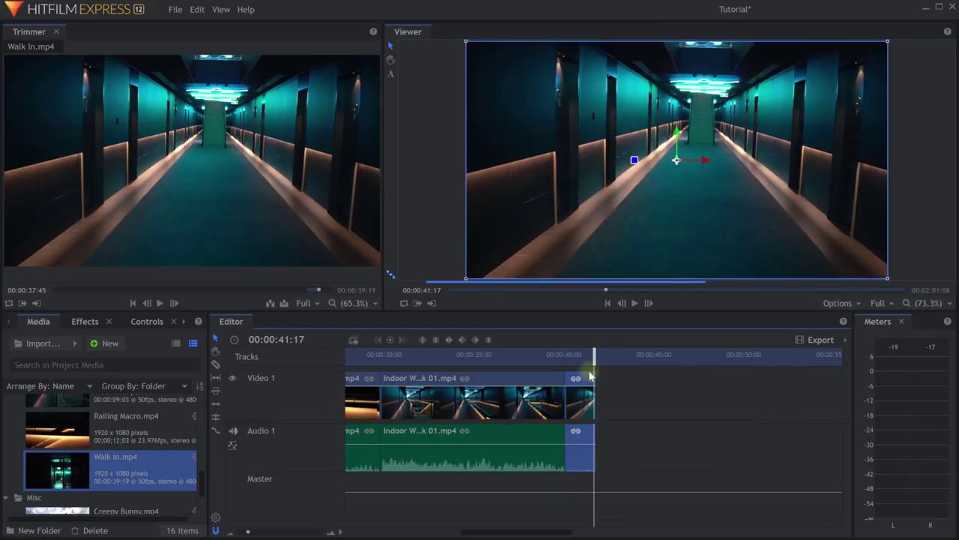
left_click_drag(592, 360, 579, 363)
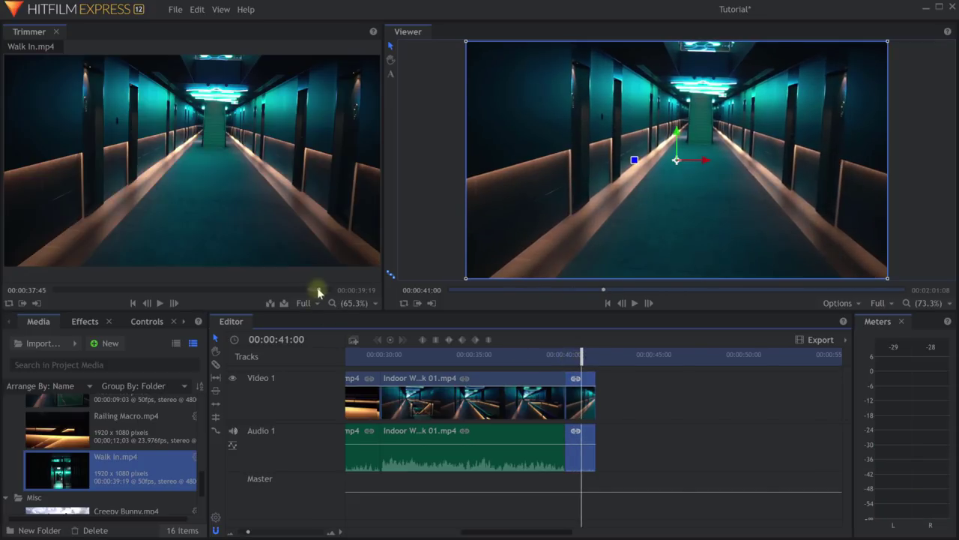
left_click_drag(319, 293, 154, 290)
left_click_drag(164, 289, 224, 295)
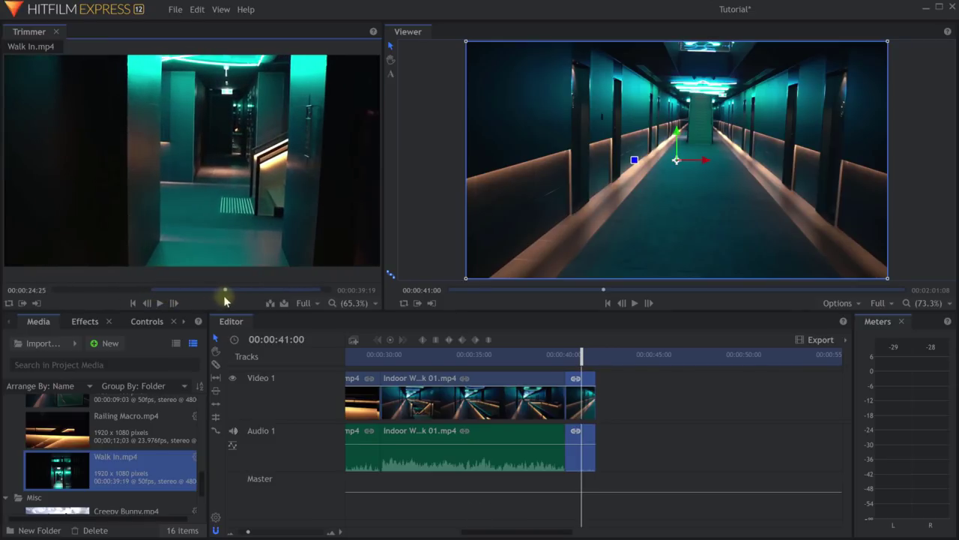
Mark 00:00:24:25 as the Walk In out point and scroll the timeline back to its beginning.
key("o")
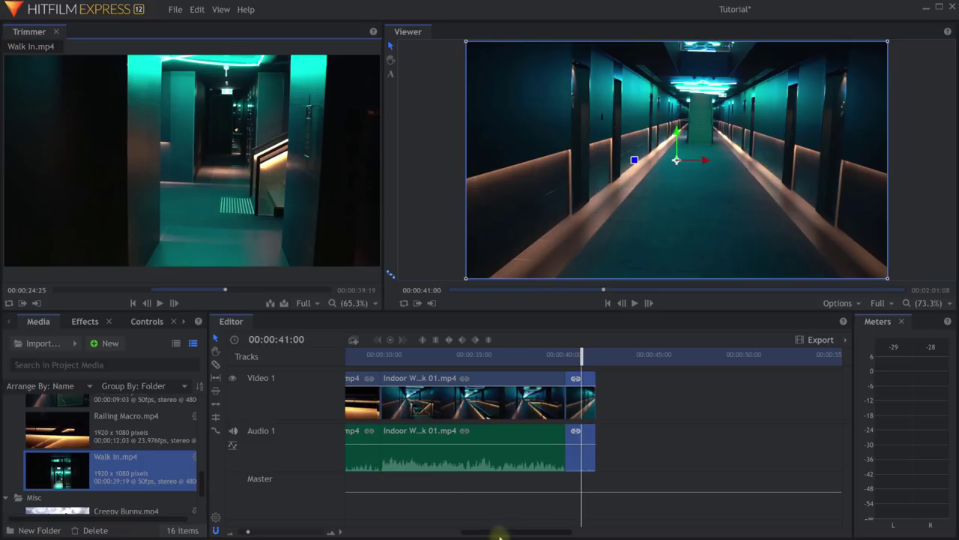
left_click_drag(505, 532, 502, 534)
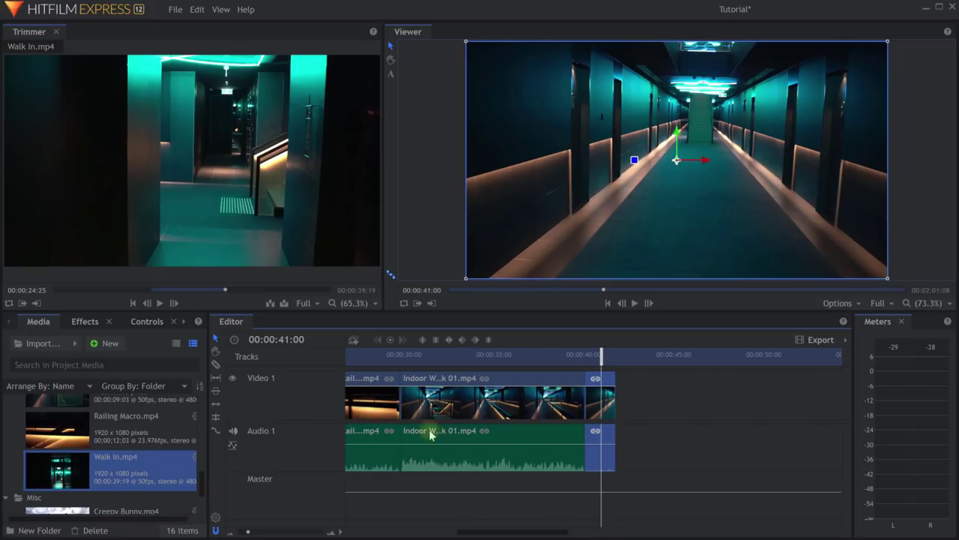
scroll(455, 411, "left", 3)
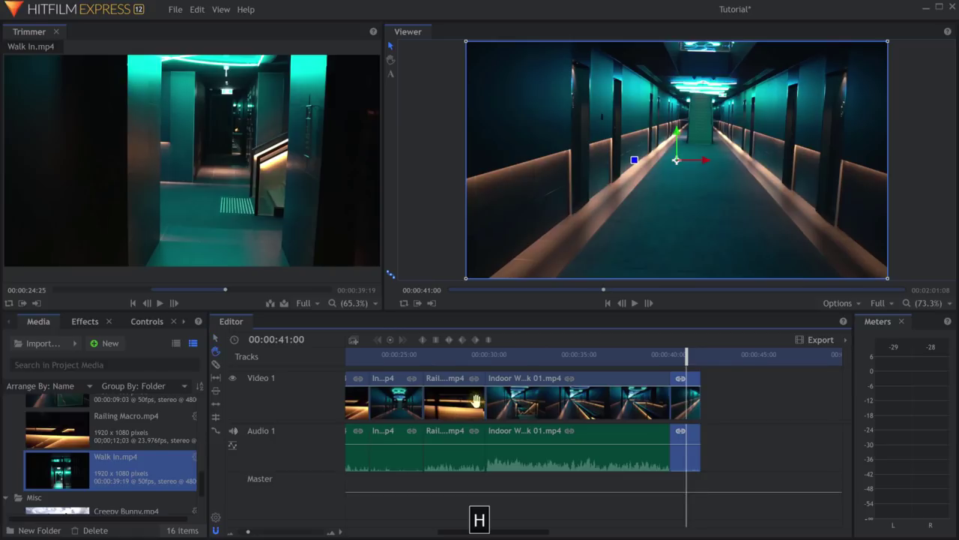
left_click(435, 398)
left_click_drag(490, 532, 395, 532)
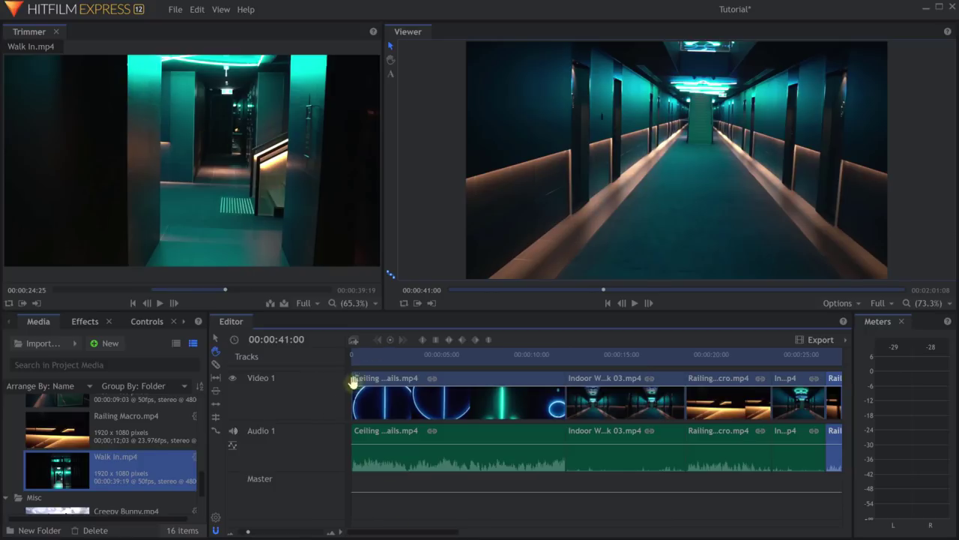
Place the Walk In section at the very start of the timeline, then move the playhead about 7 seconds in.
left_click_drag(206, 292, 185, 294)
mouse_move(195, 211)
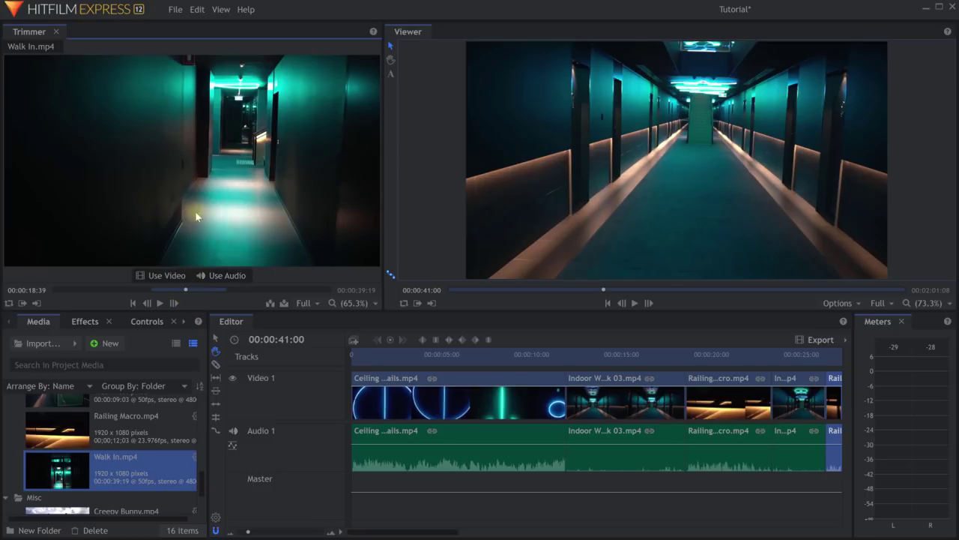
left_click_drag(183, 132, 350, 409)
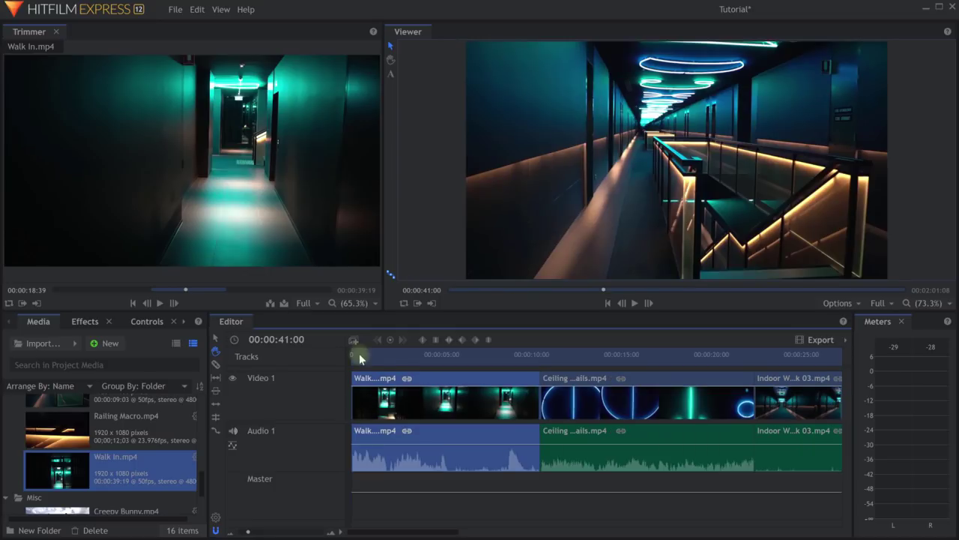
left_click_drag(360, 362, 486, 364)
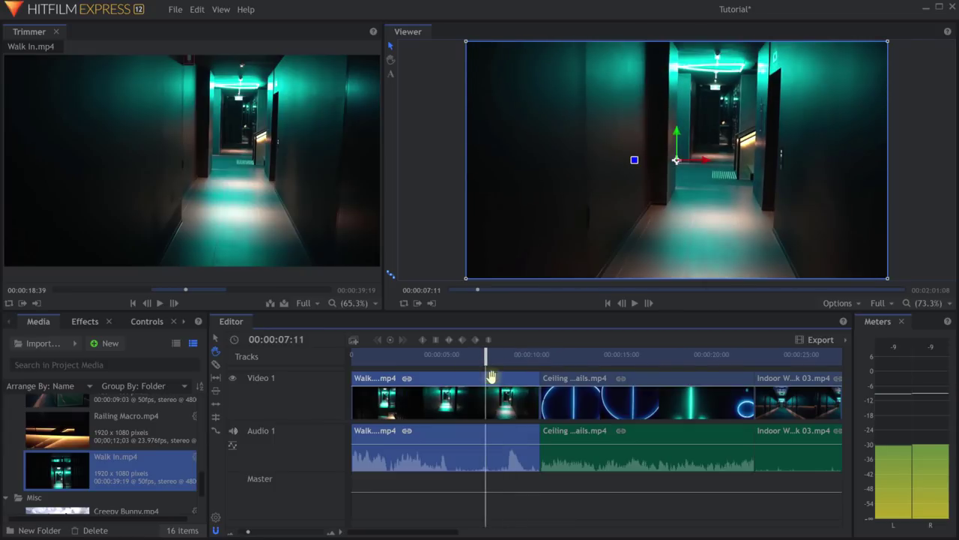
key("s")
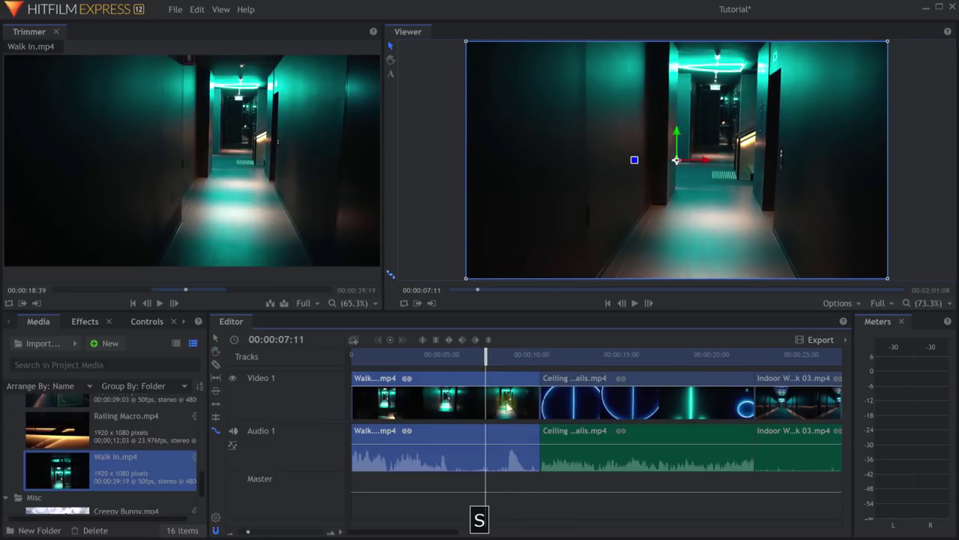
Trim the opening Walk In clip to about 5 seconds and ripple-delete the gap after it.
left_click(215, 430)
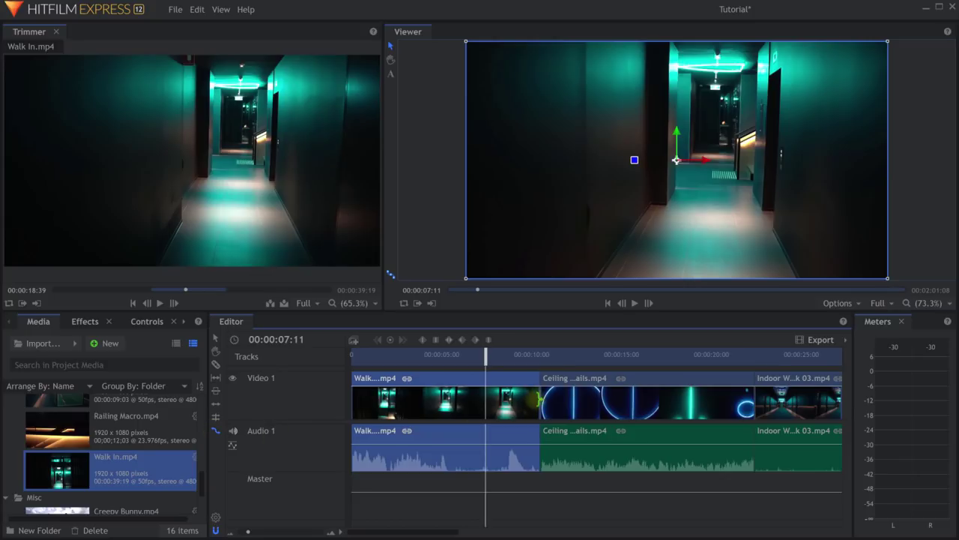
left_click_drag(539, 401, 446, 399)
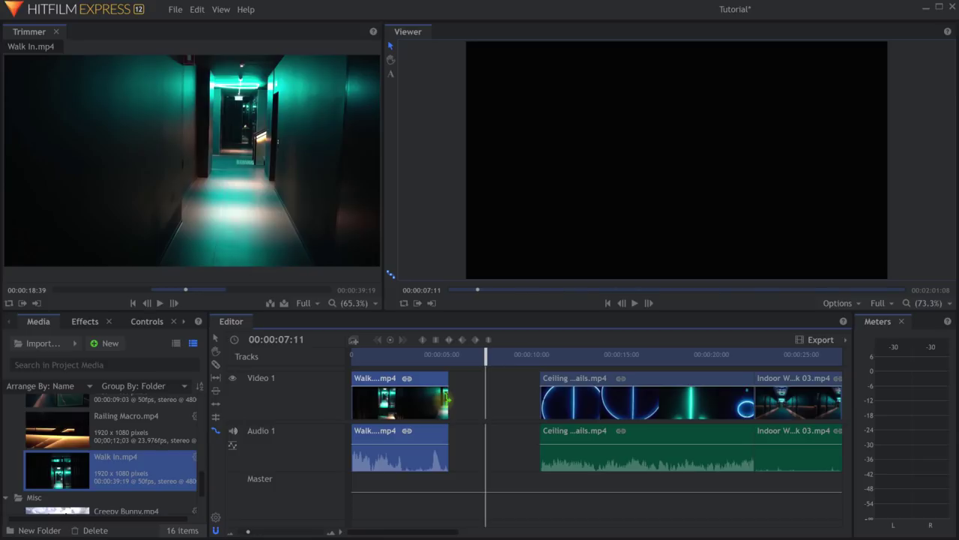
right_click(502, 404)
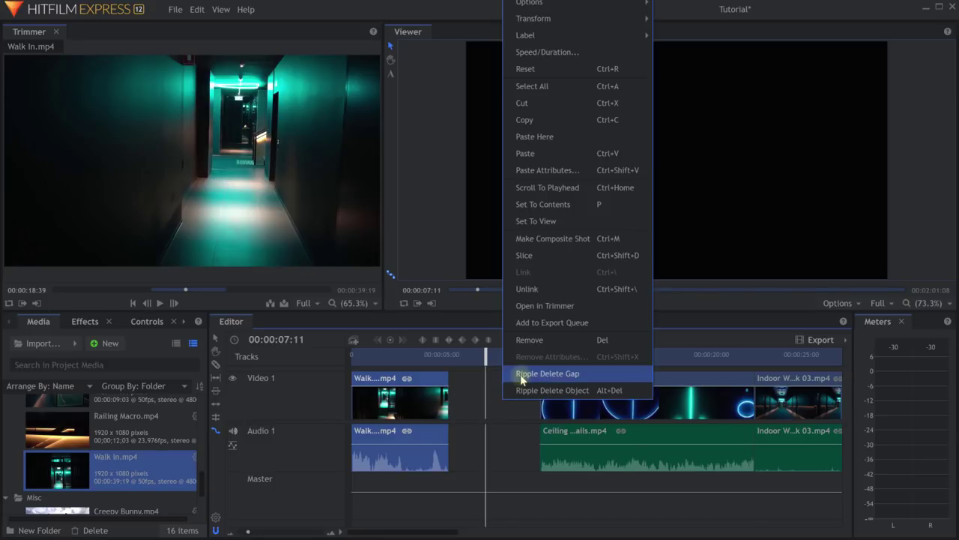
left_click(524, 370)
Play the edited sequence from the timeline start, then stop playback.
left_click_drag(487, 358, 353, 357)
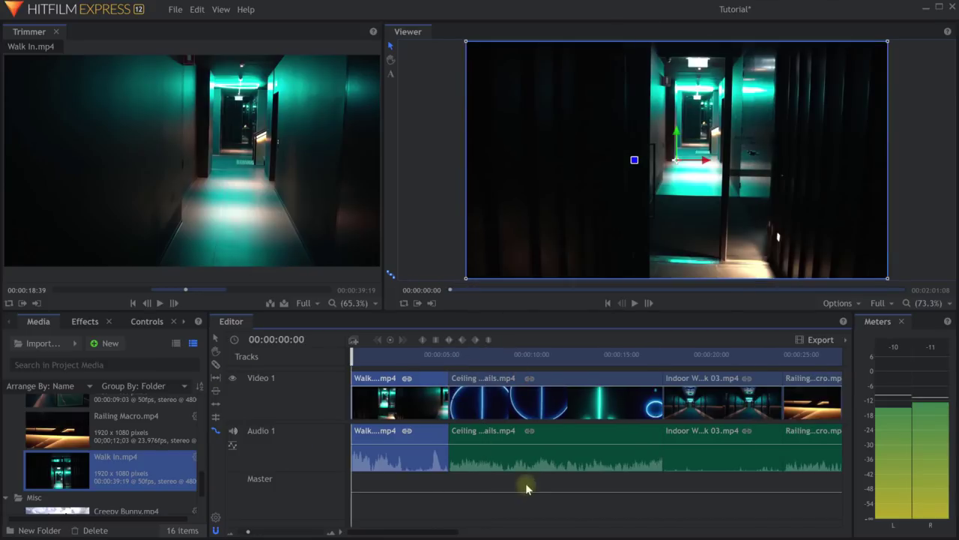
key("space")
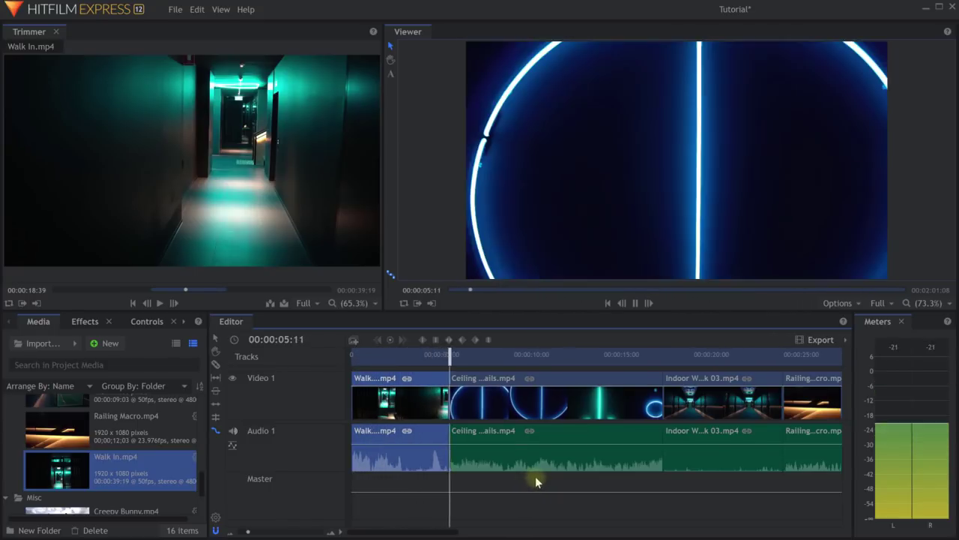
key("space")
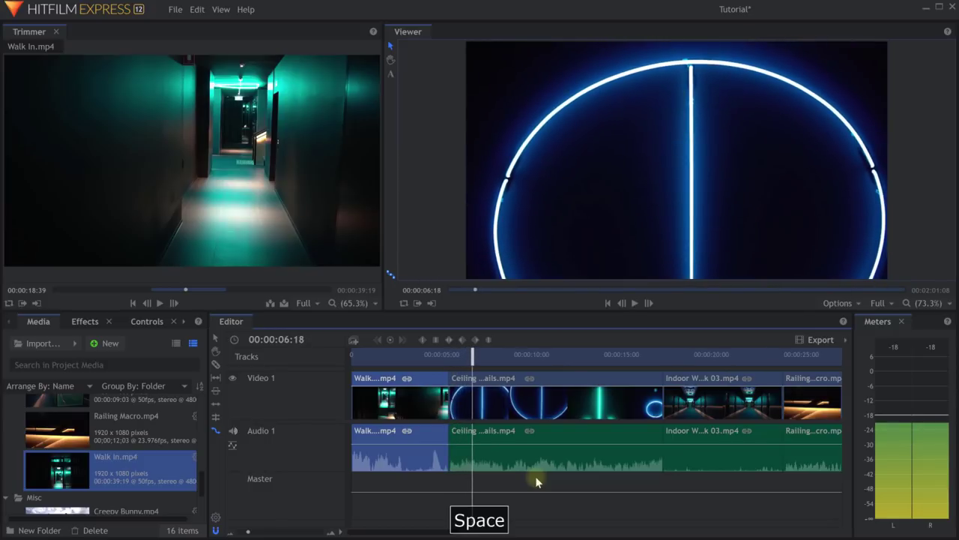
mouse_move(223, 210)
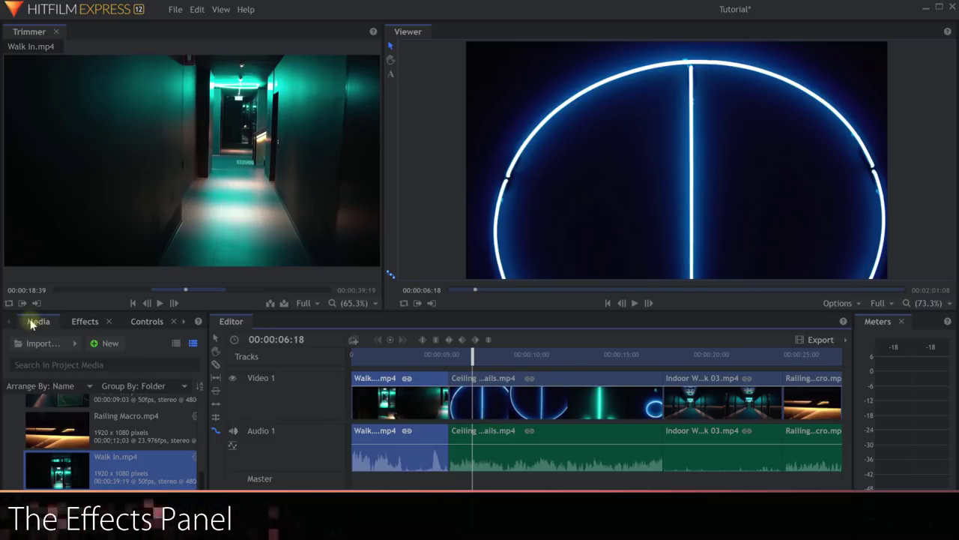
Show the Effects library and expand the Blurs category.
left_click(85, 322)
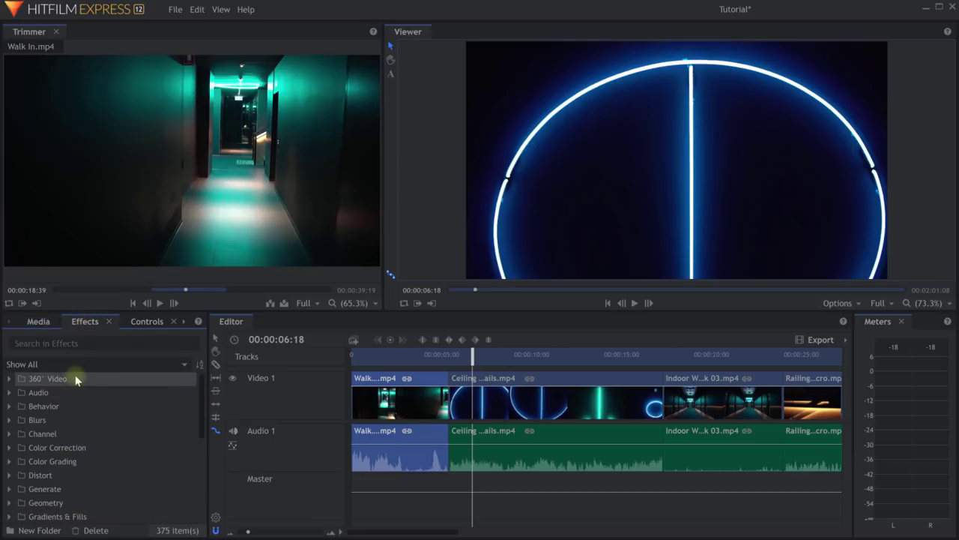
left_click_drag(200, 383, 191, 454)
scroll(128, 438, "up", 5)
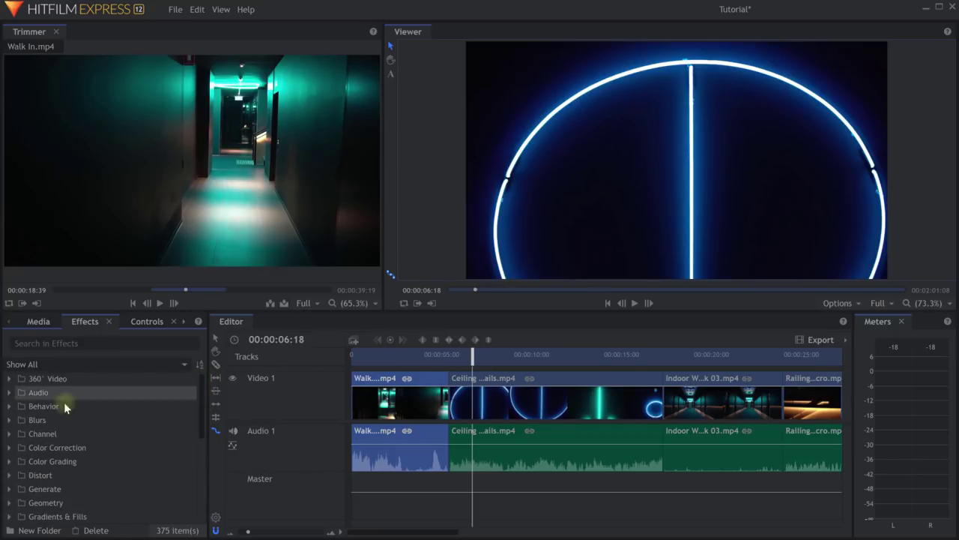
left_click(9, 421)
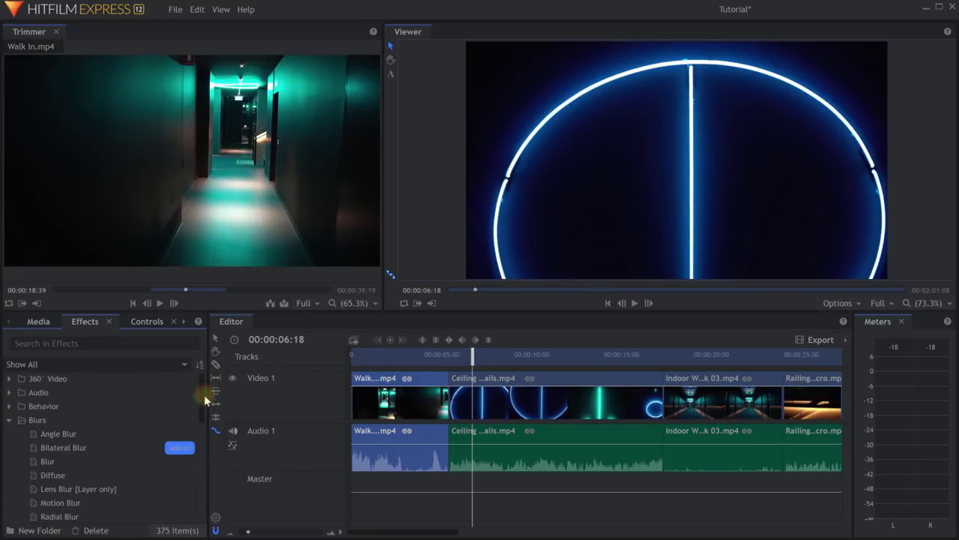
Focus the effects search box, then scroll down and expand the Generate category.
scroll(204, 404, "down", 2)
left_click(44, 343)
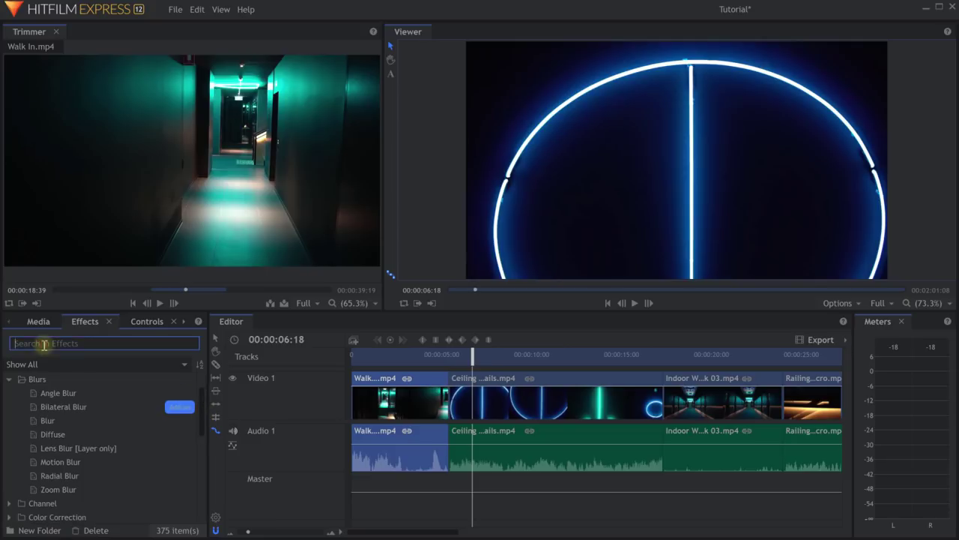
left_click(181, 407)
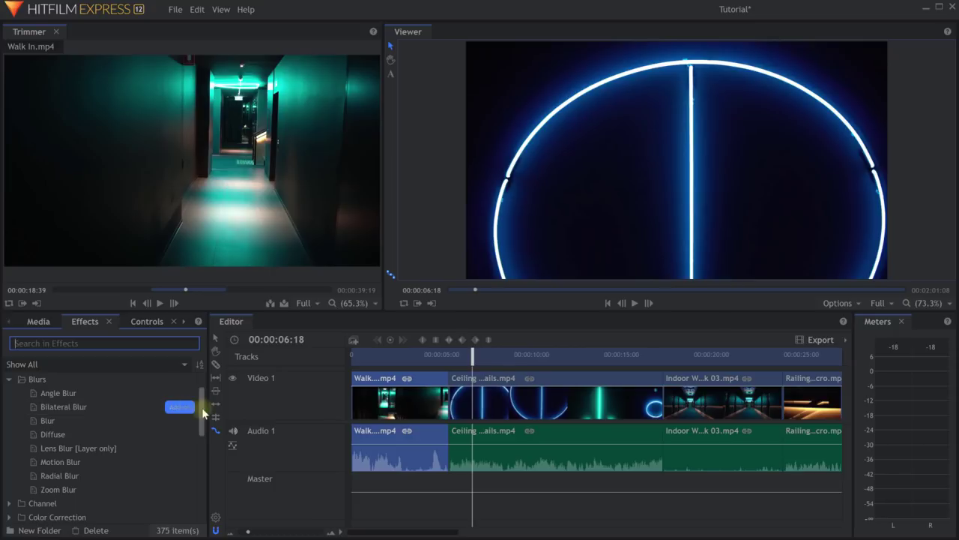
scroll(196, 424, "down", 3)
scroll(196, 426, "down", 3)
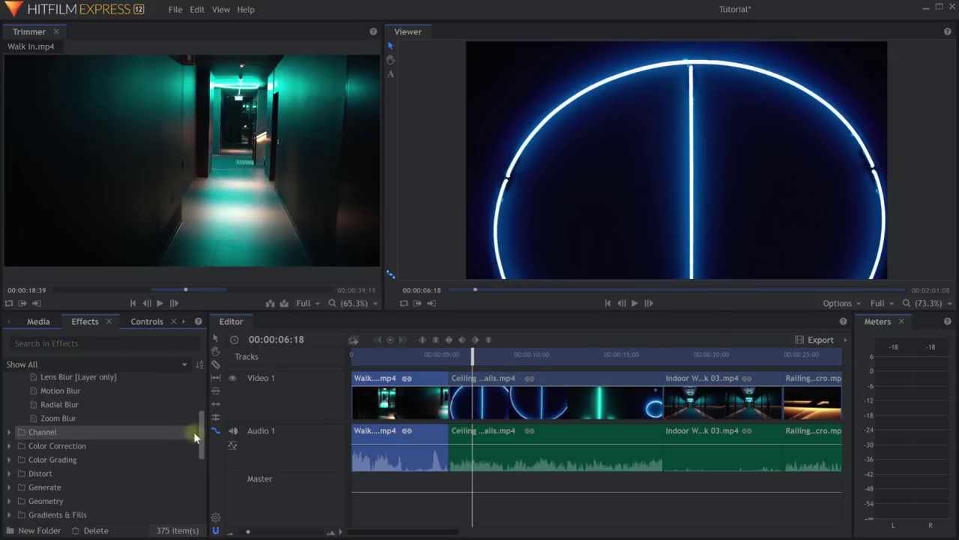
left_click(10, 474)
scroll(117, 458, "down", 14)
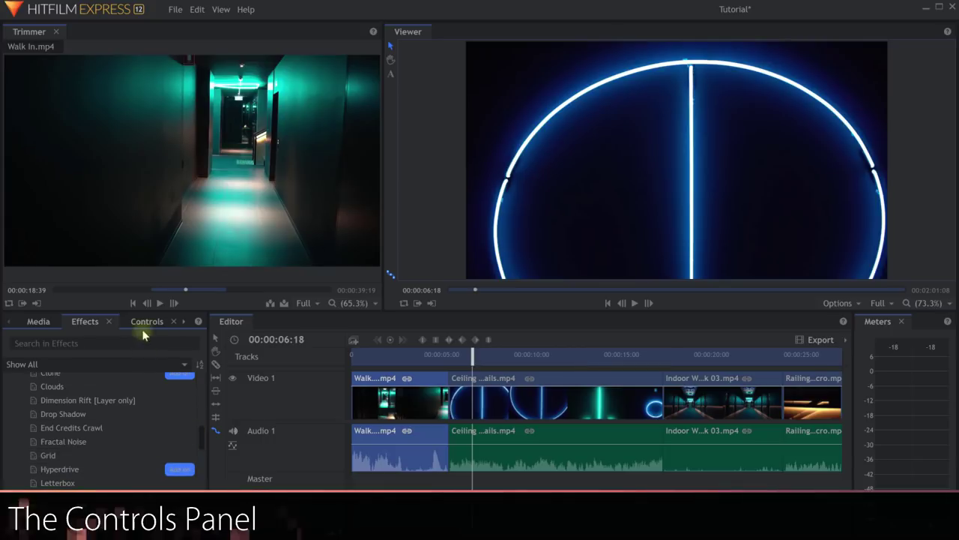
Show Walk In's Transform properties in a widened Controls panel, with the playhead back at 00:00:03:04.
left_click(33, 324)
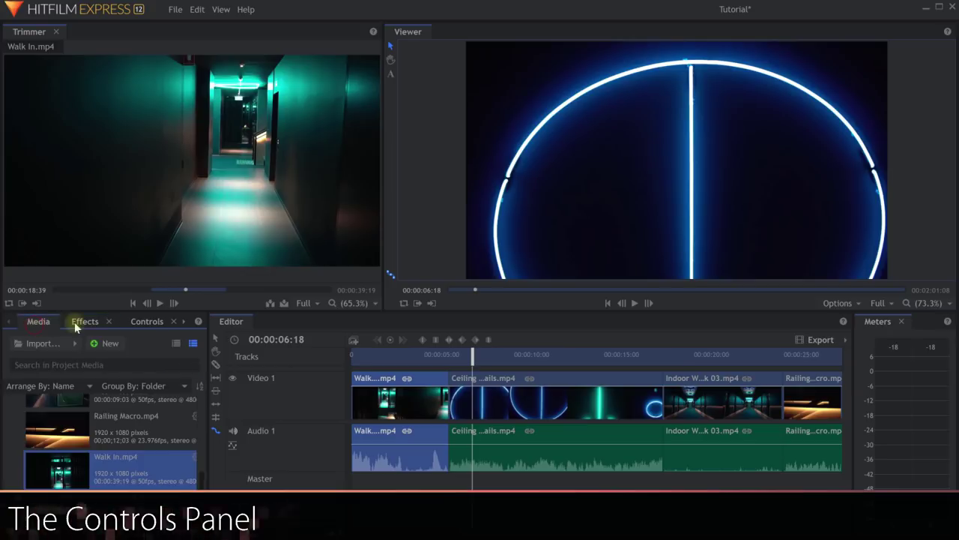
left_click(81, 321)
left_click(149, 323)
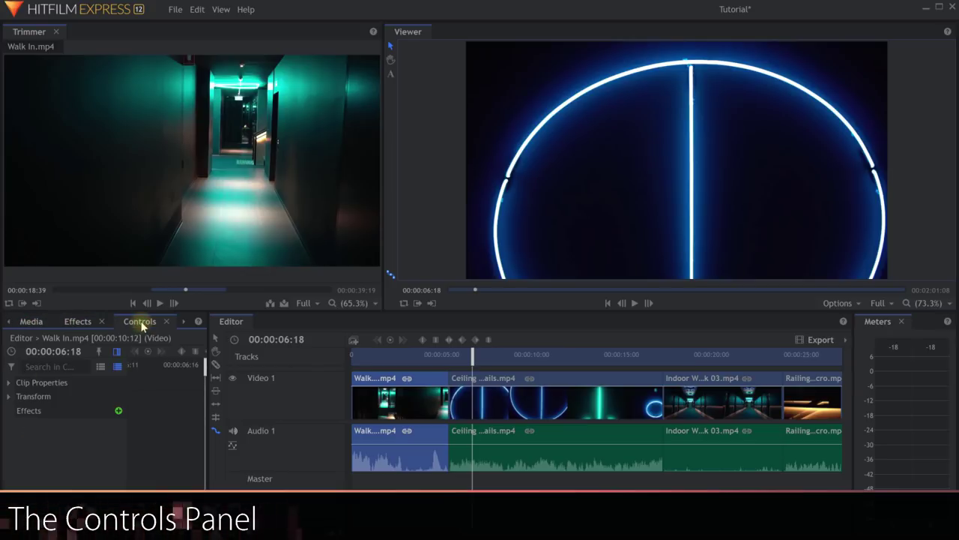
left_click(10, 397)
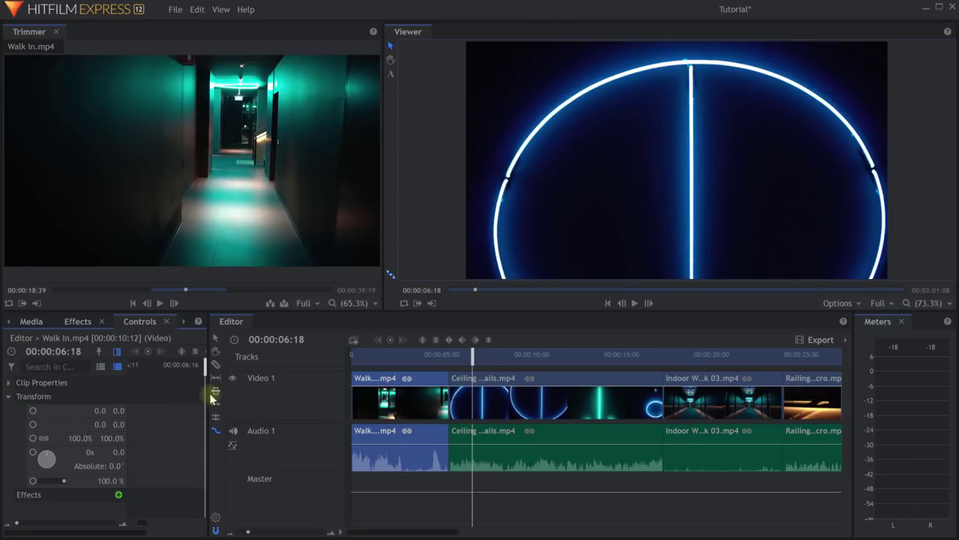
left_click_drag(206, 393, 384, 353)
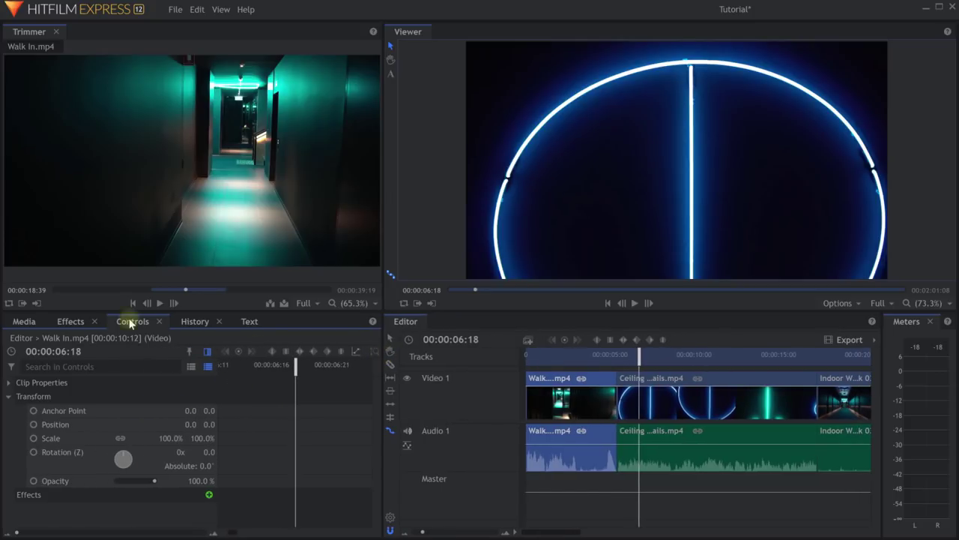
left_click_drag(640, 355, 578, 355)
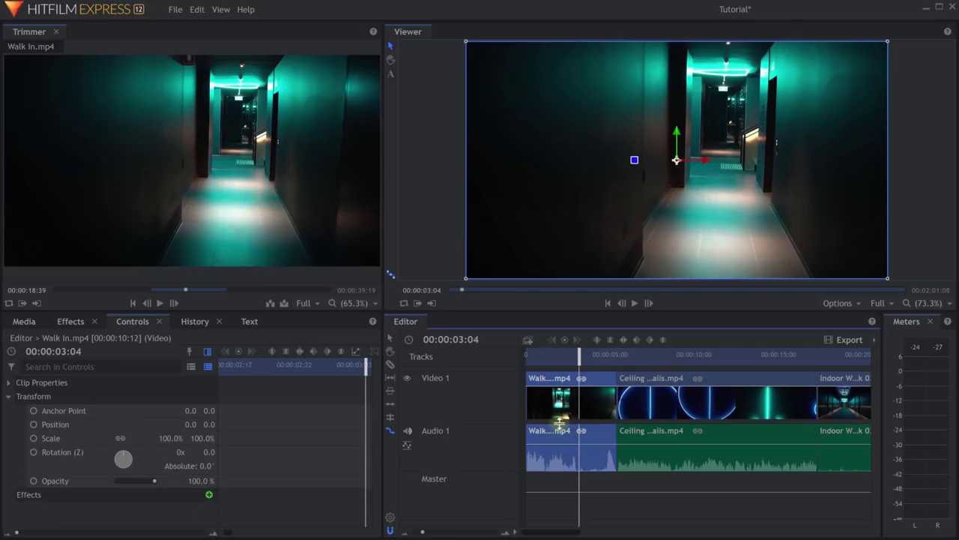
Select Walk In's Transform group, try a 116% scale, and undo it back to 100%.
left_click(9, 383)
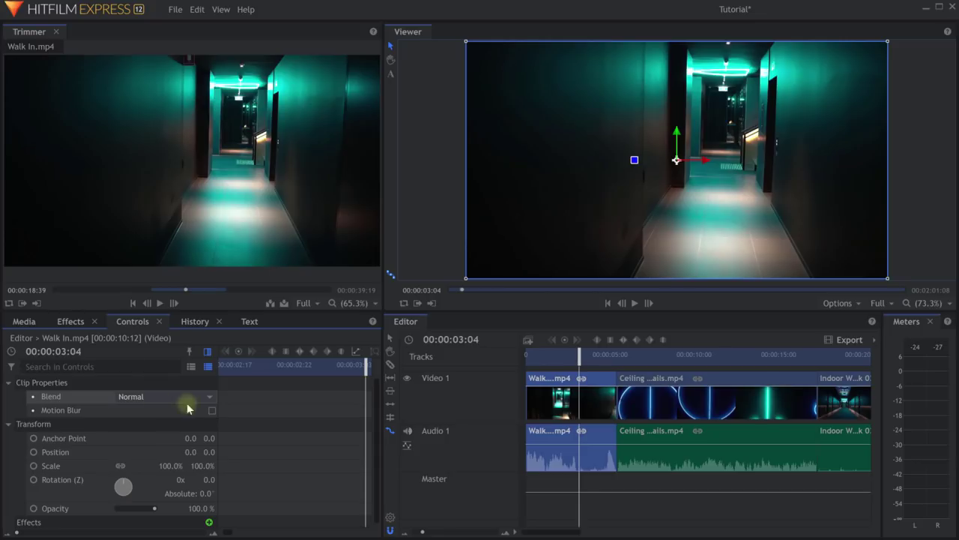
left_click(9, 382)
left_click(50, 399)
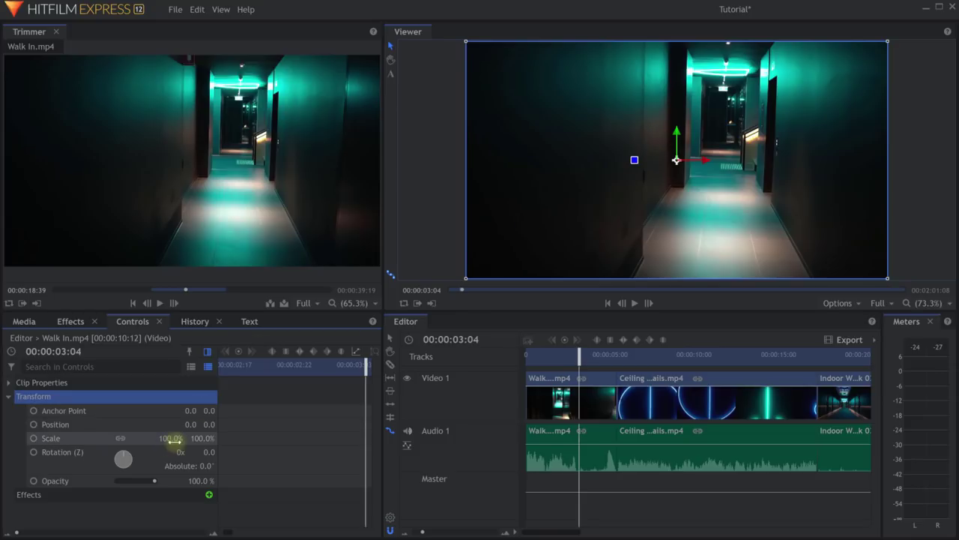
left_click_drag(171, 439, 173, 440)
key("ctrl+z")
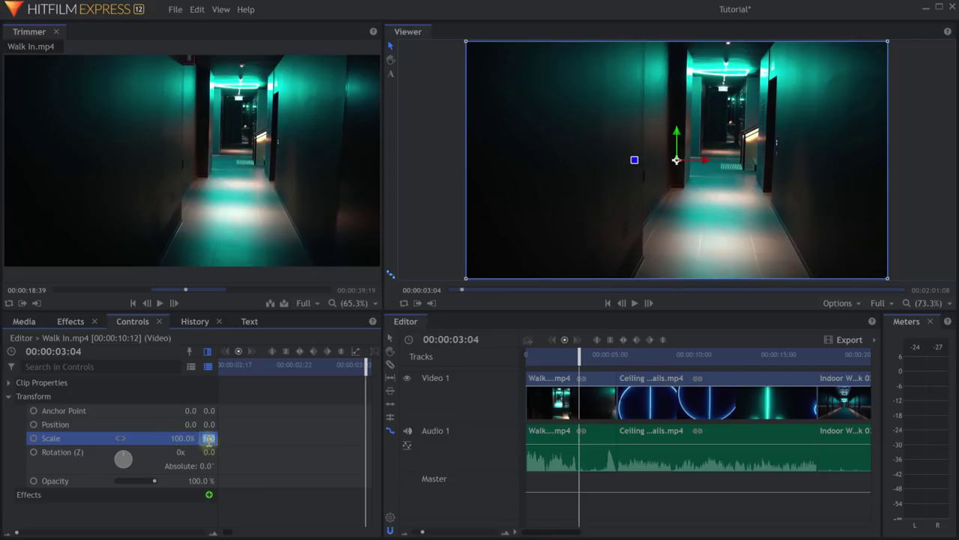
Set Scale Y and Scale X to -100% to flip the clip, then move the playhead to 00:00:02:01.
type("-")
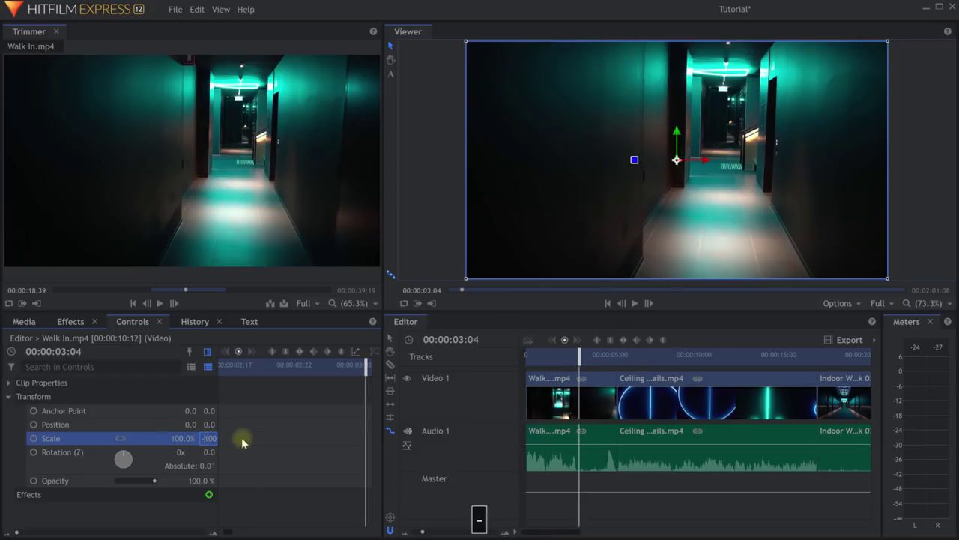
key("Return")
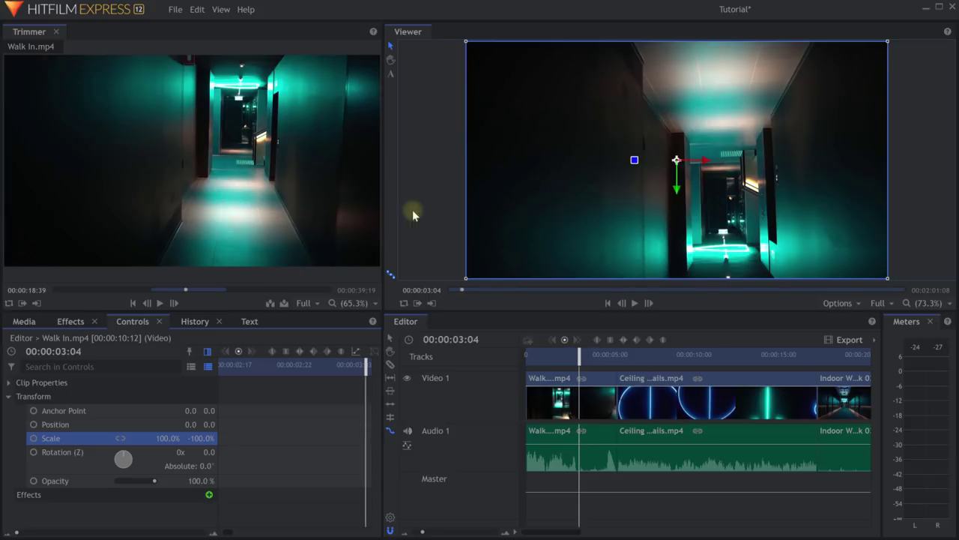
key("Home")
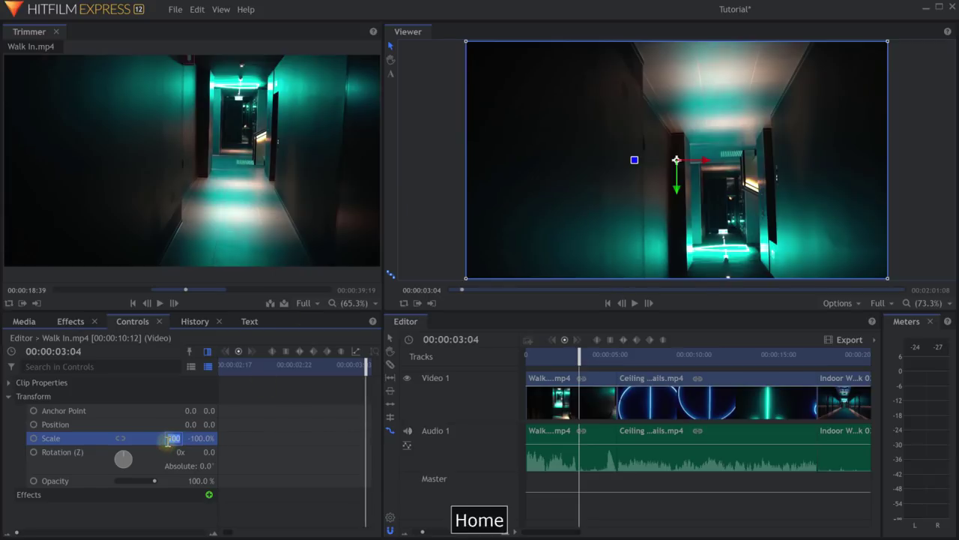
type("-")
key("Return")
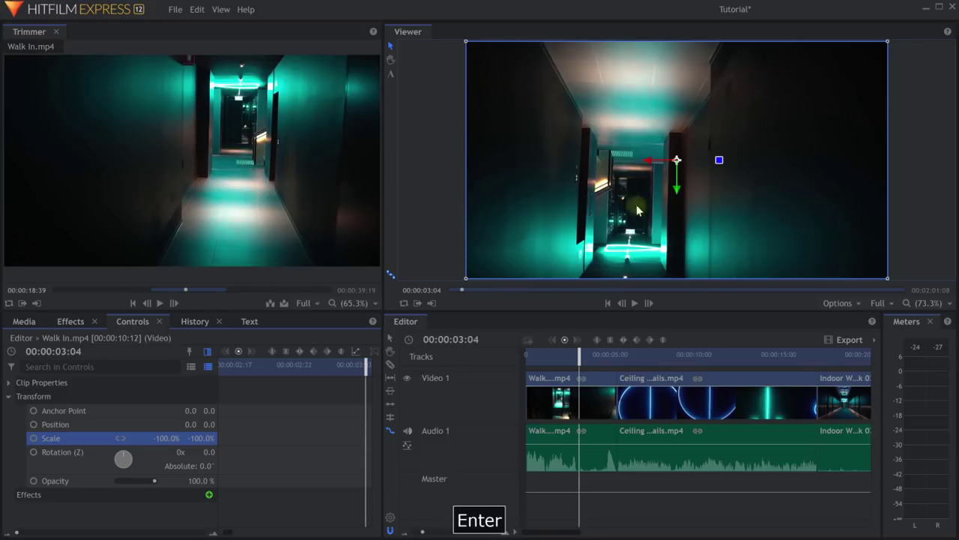
left_click_drag(552, 353, 560, 354)
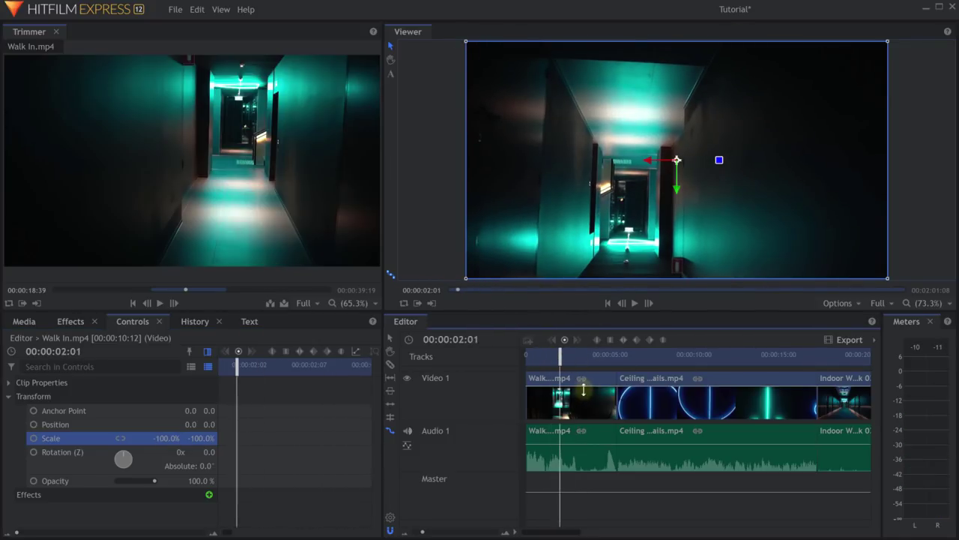
Shift, squash and tilt Walk In in the Viewer: 73.6 X position, -130% by 54.1% scale, 1.9° rotation.
left_click(580, 405)
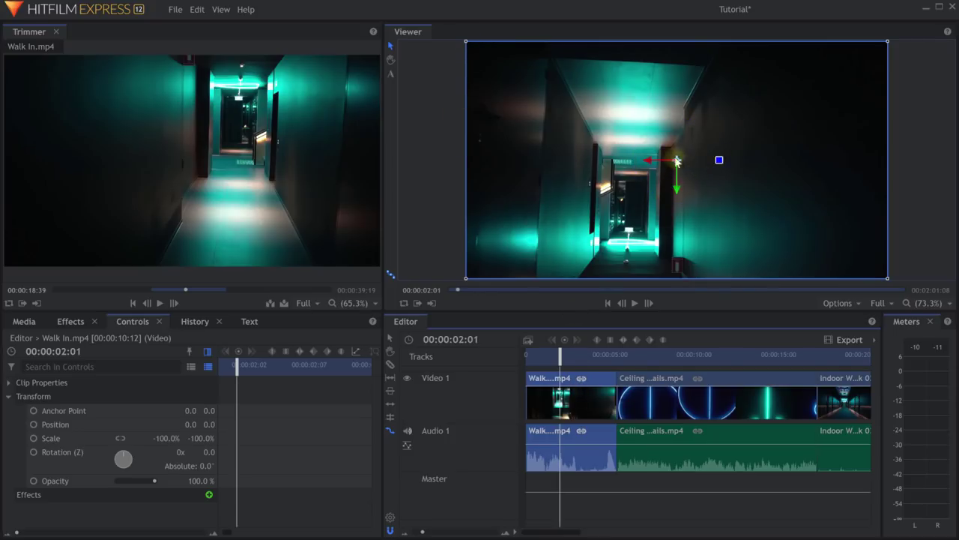
left_click_drag(676, 189, 662, 151)
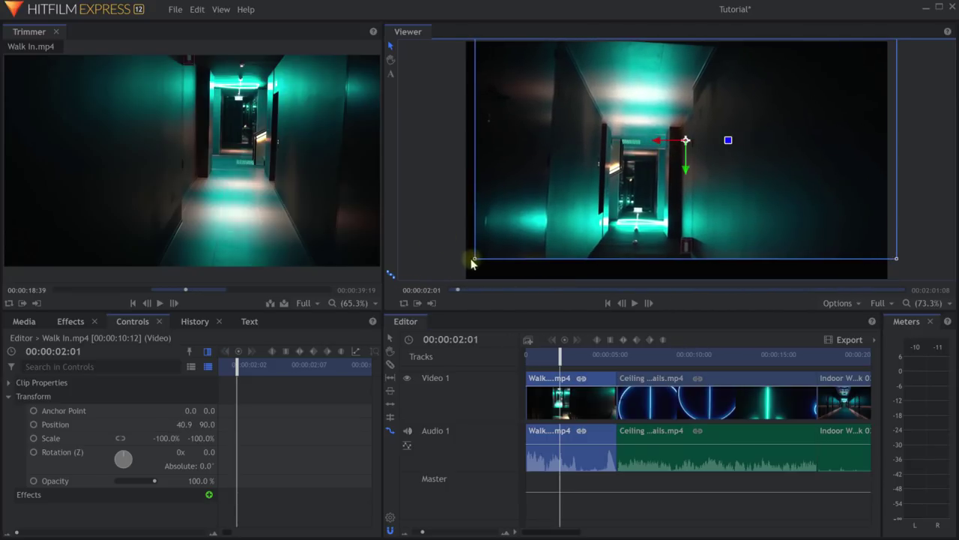
left_click_drag(475, 261, 419, 96)
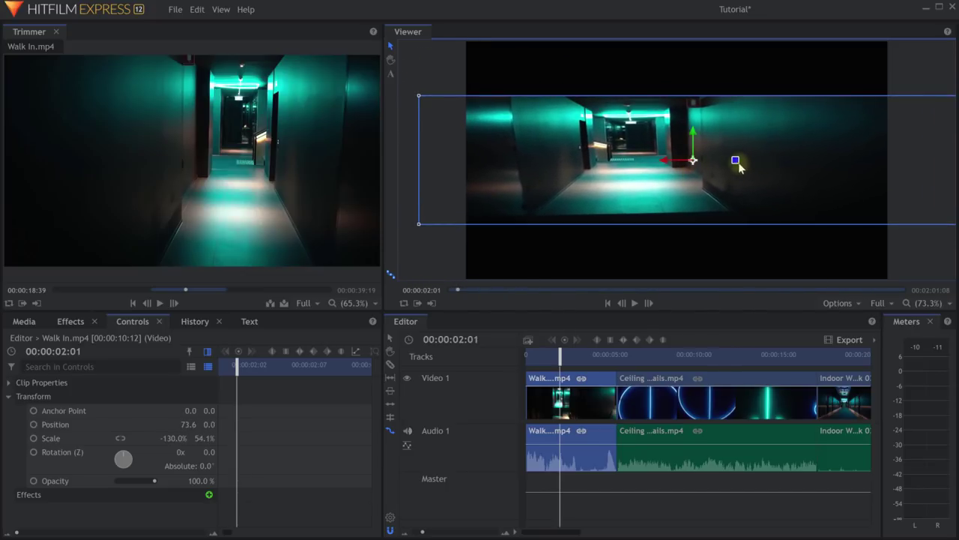
left_click_drag(737, 162, 764, 160)
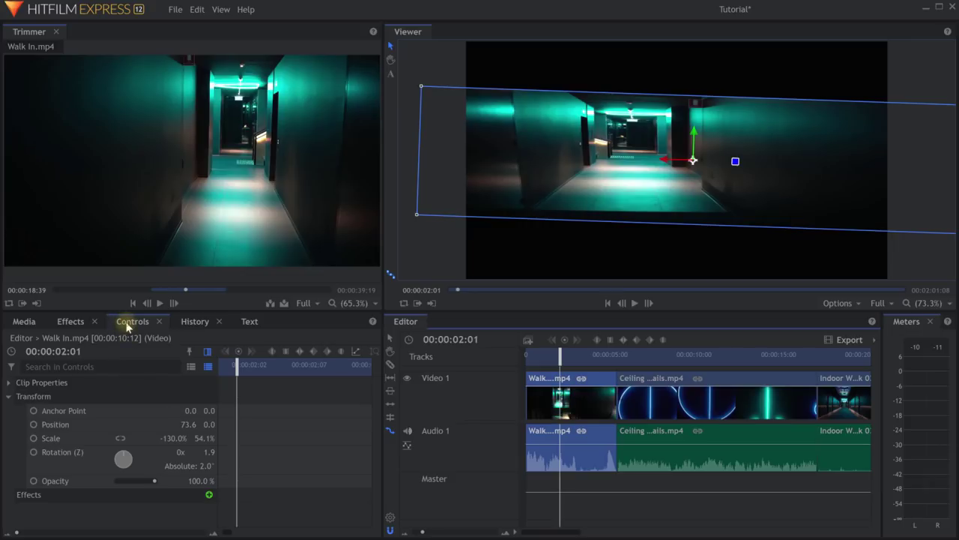
Reset Walk In.mp4's transform from its timeline context menu to centred, 100% scale and 0° rotation.
left_click(45, 397)
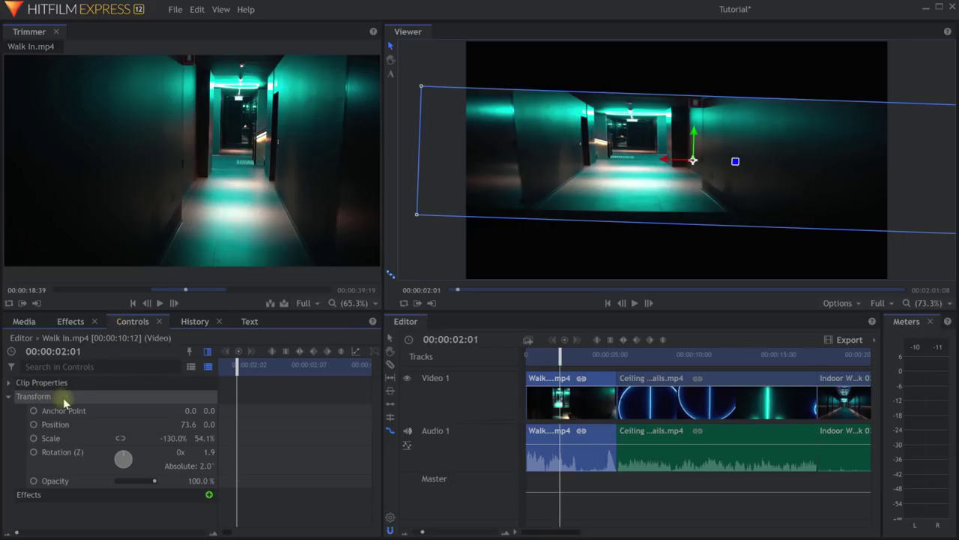
right_click(76, 398)
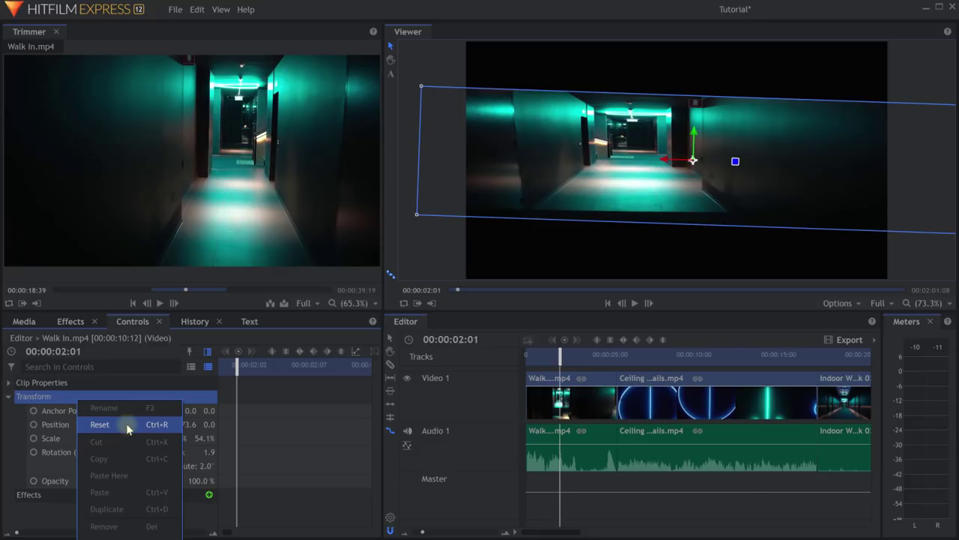
left_click(562, 407)
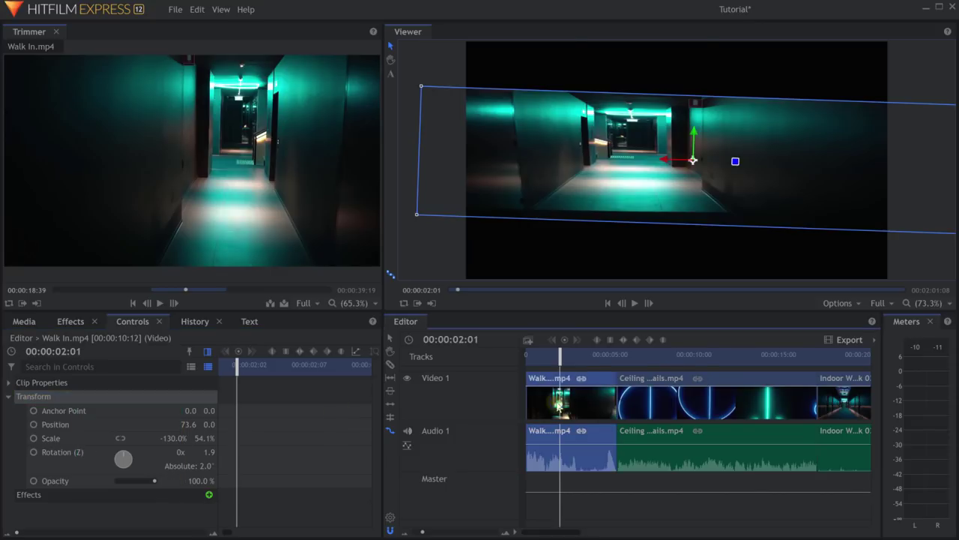
right_click(559, 406)
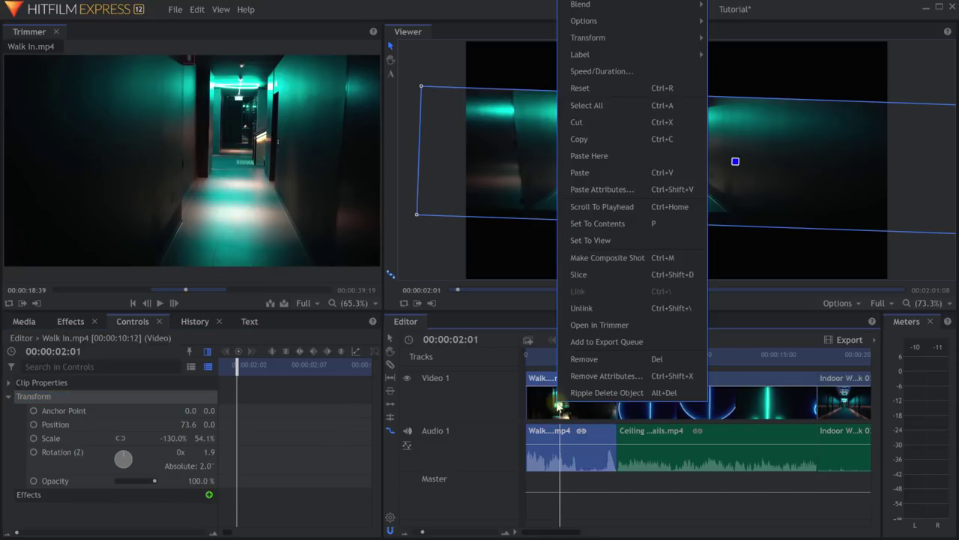
left_click(600, 90)
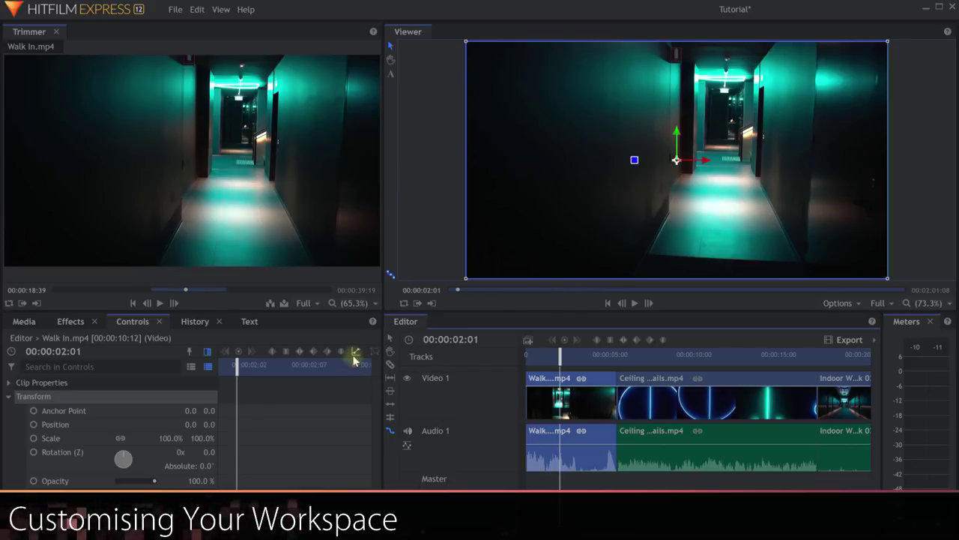
Widen the Viewer, dock the Effects list as its own panel beside it, and close the Meters panel.
left_click_drag(383, 200, 355, 193)
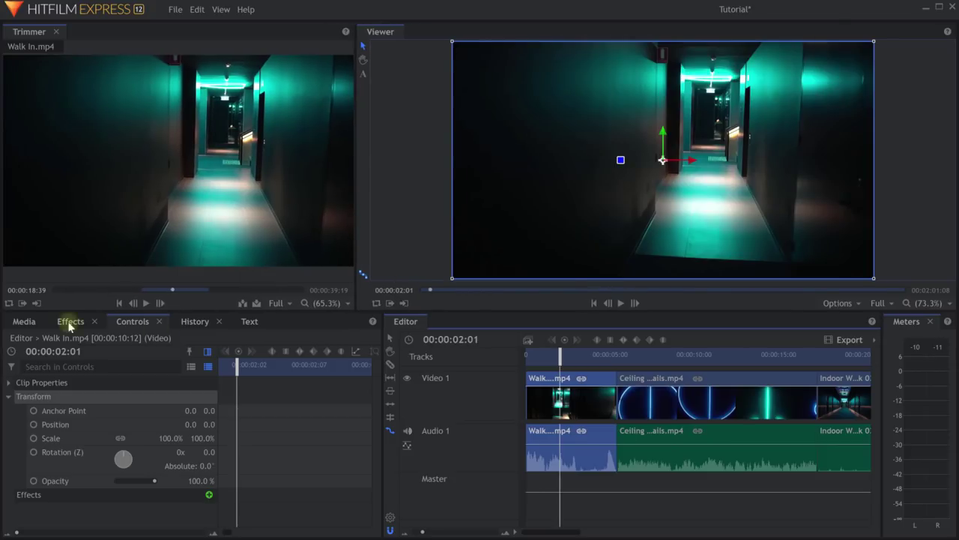
left_click(70, 321)
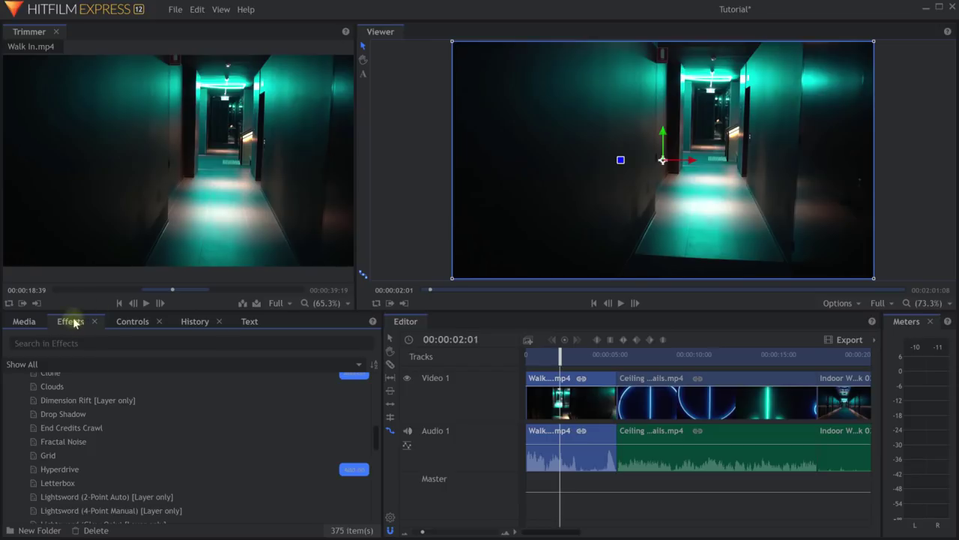
left_click_drag(71, 321, 733, 178)
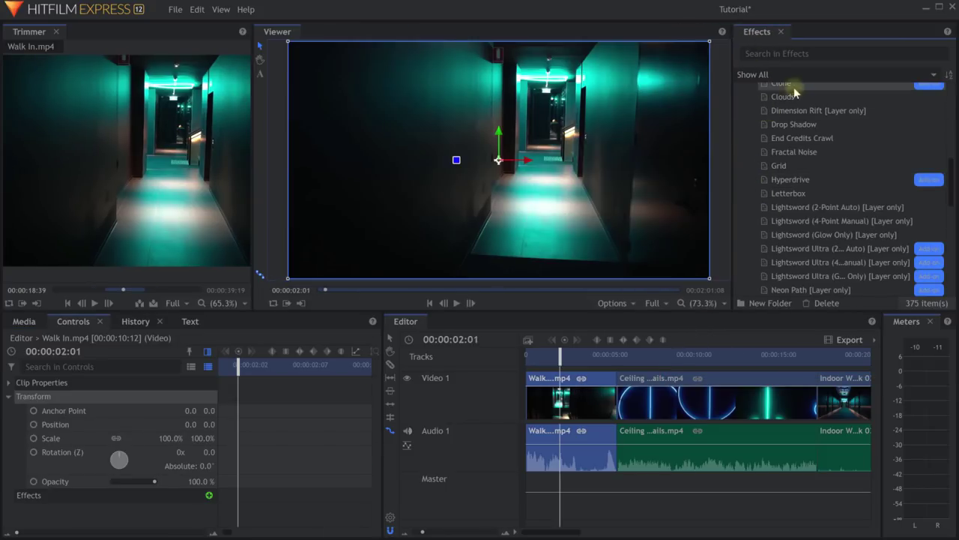
left_click(930, 321)
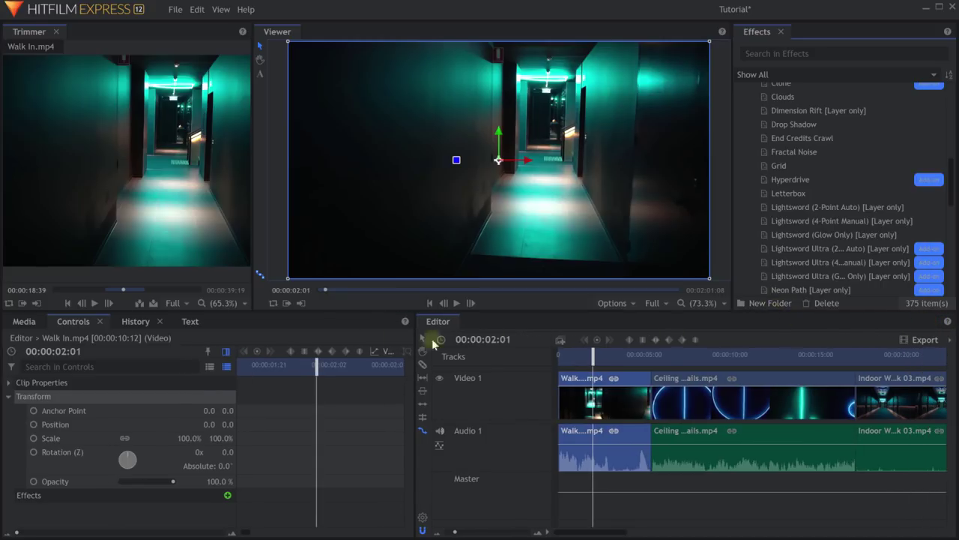
Float the Controls panel as a separate window and move it down over the History list.
right_click(73, 323)
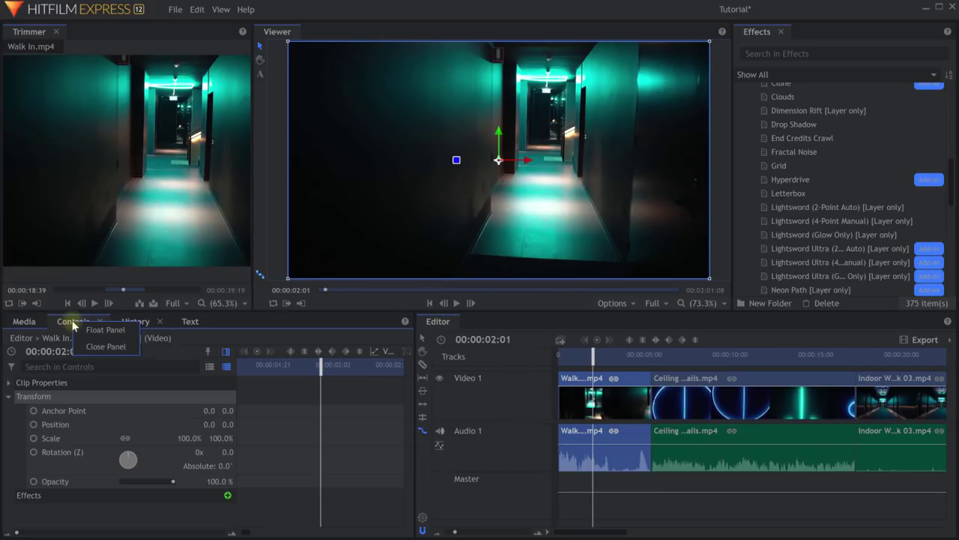
left_click(112, 334)
left_click_drag(396, 153, 330, 109)
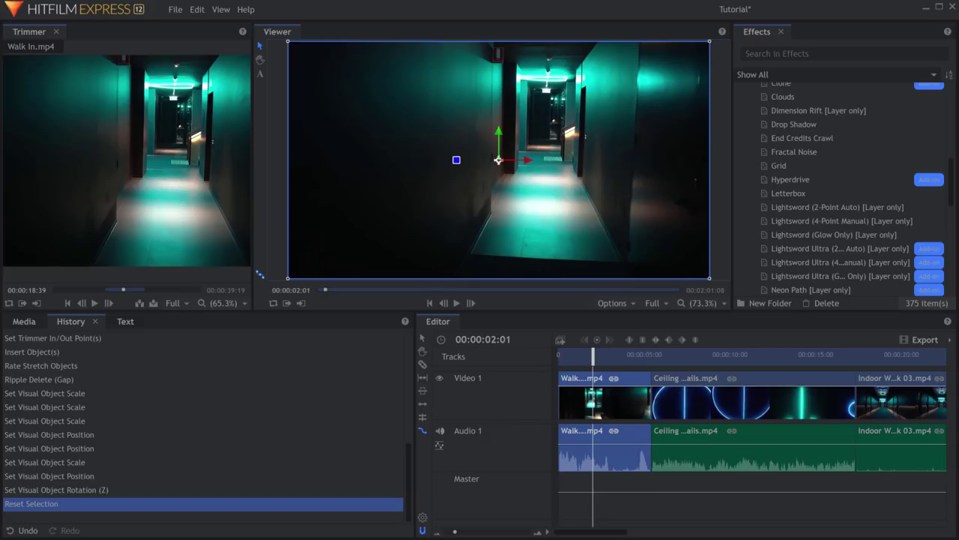
left_click_drag(330, 109, 241, 267)
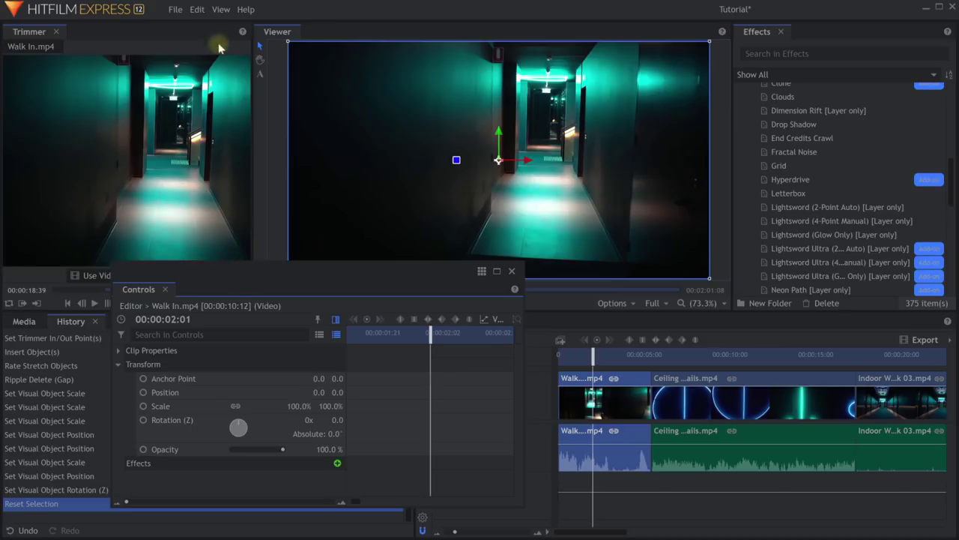
Save the current layout, including the floating Controls window, as a new custom workspace with a personal name.
left_click(220, 10)
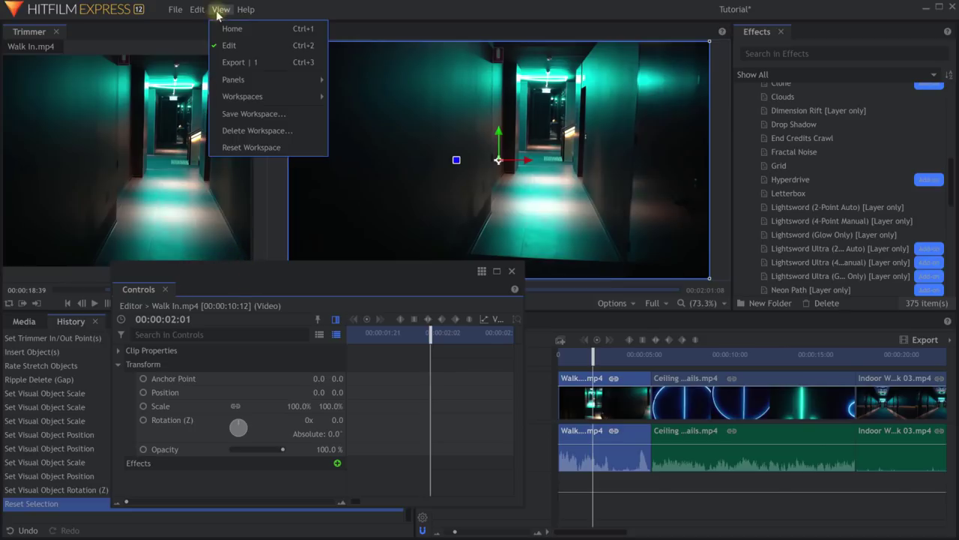
left_click(247, 114)
key("shift+Home")
type("Tobia")
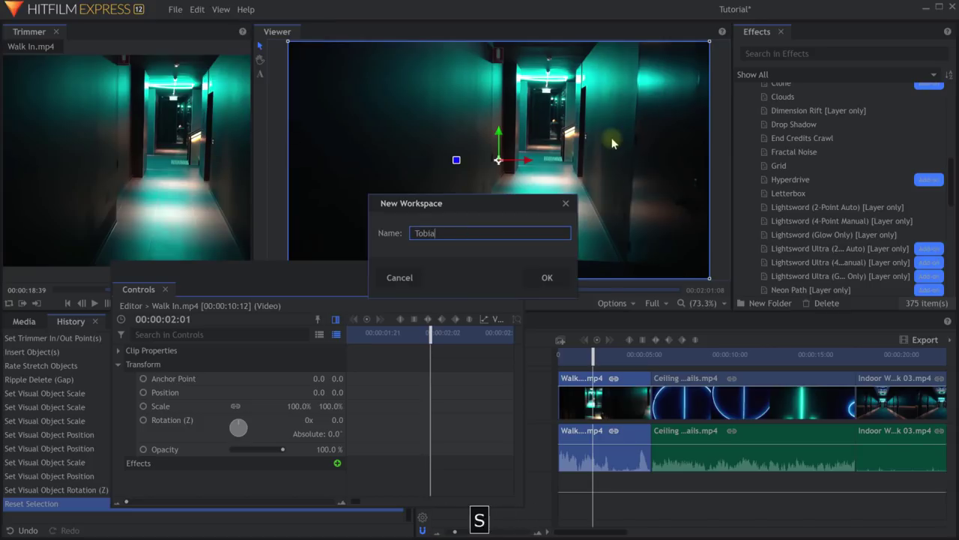
type("s' Custom Workspace")
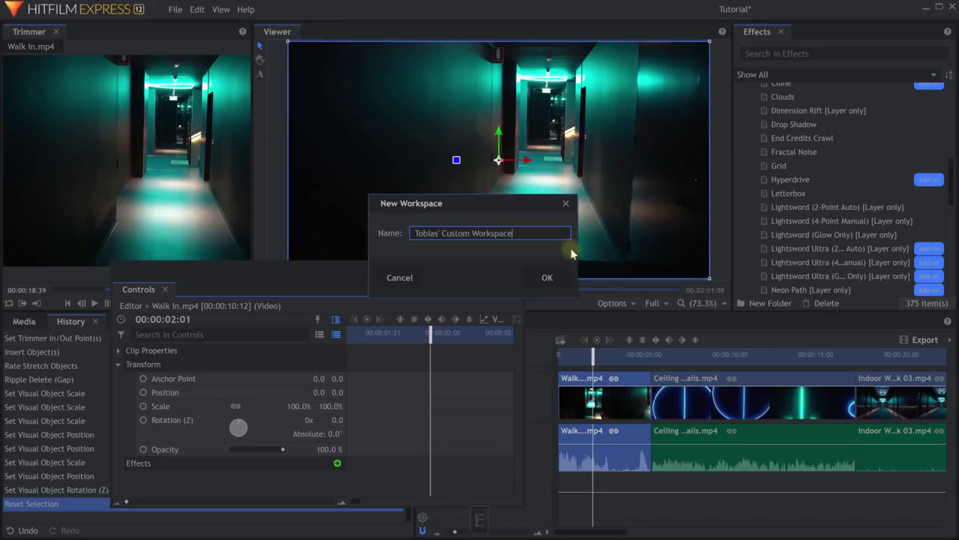
left_click(546, 277)
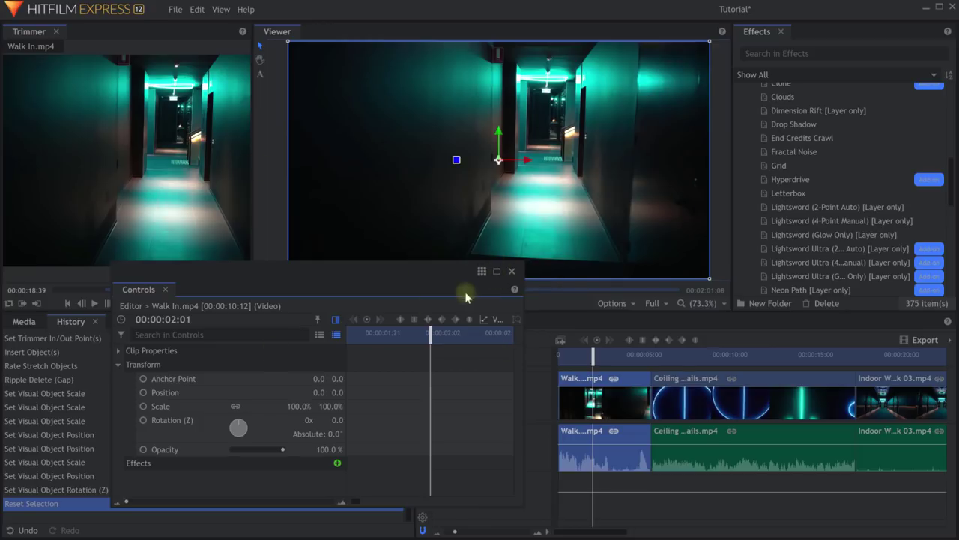
left_click(220, 10)
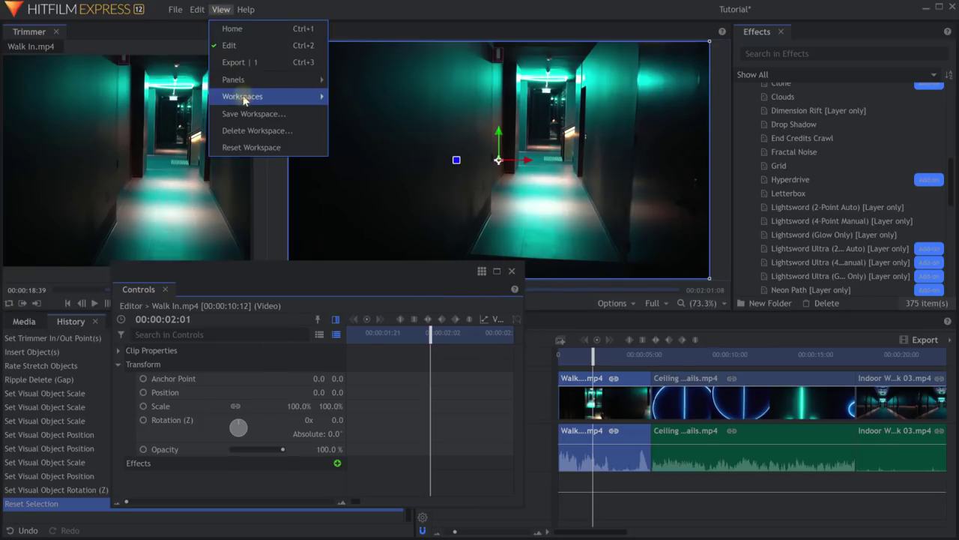
Restore the default layout with the Editing workspace, then save the Tutorial project.
mouse_move(247, 96)
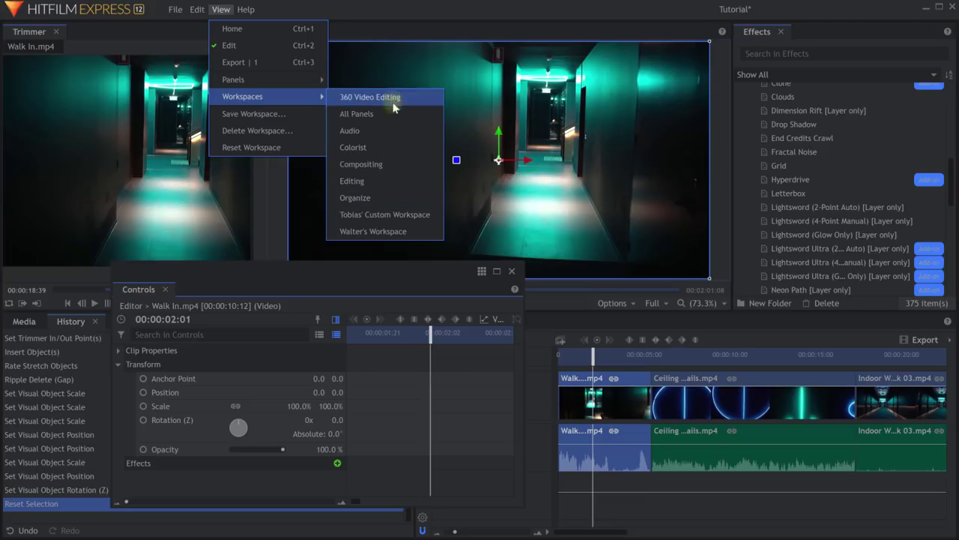
left_click(367, 182)
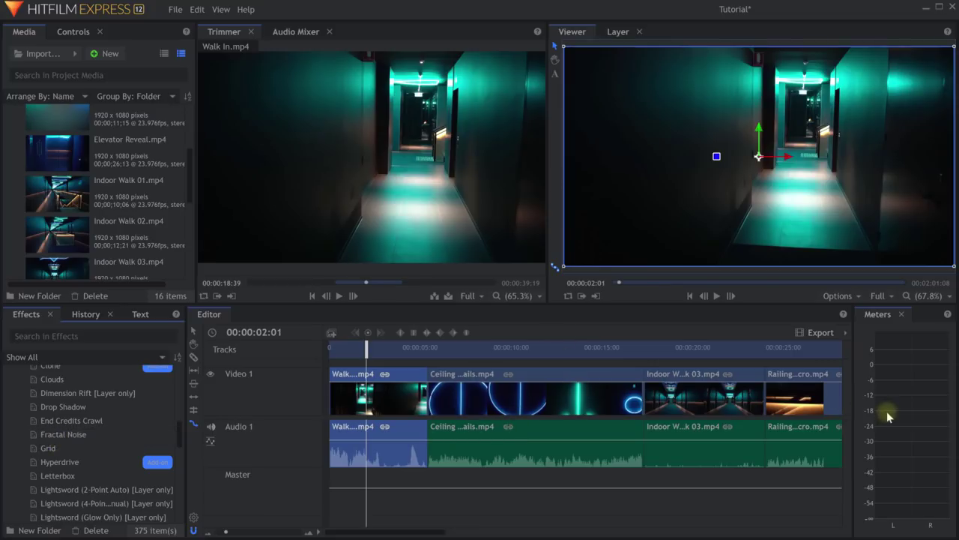
mouse_move(640, 384)
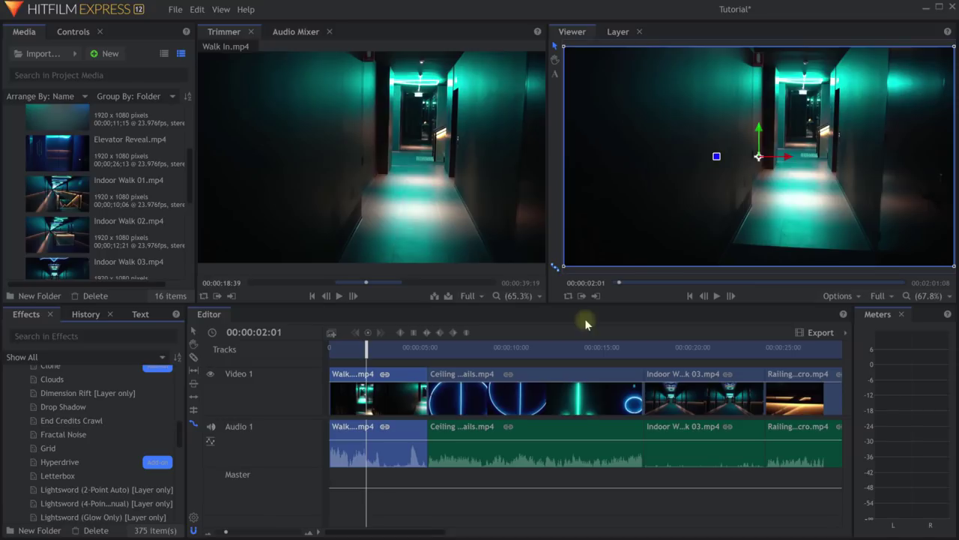
key("ctrl+s")
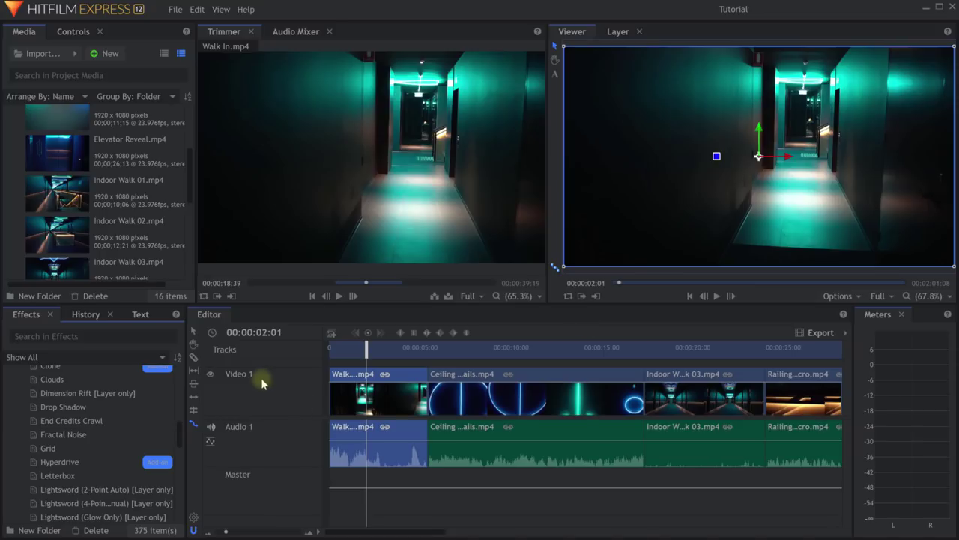
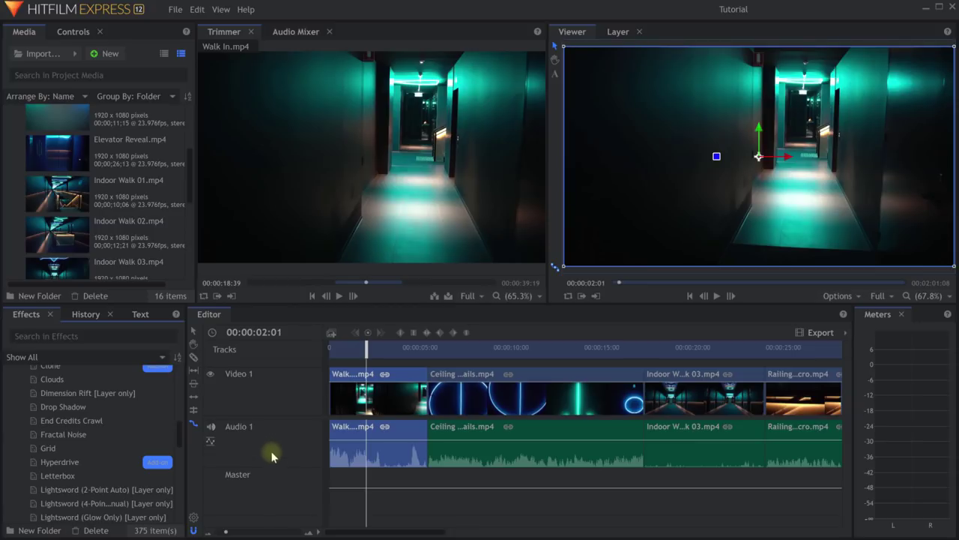
Insert a new empty Video 2 track above Video 1 from the Video 1 track header.
right_click(273, 389)
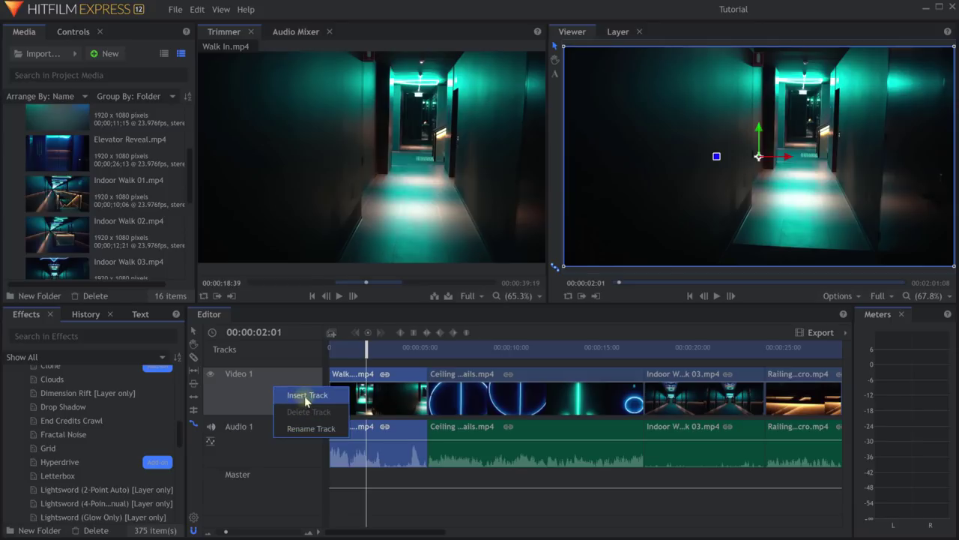
left_click(304, 395)
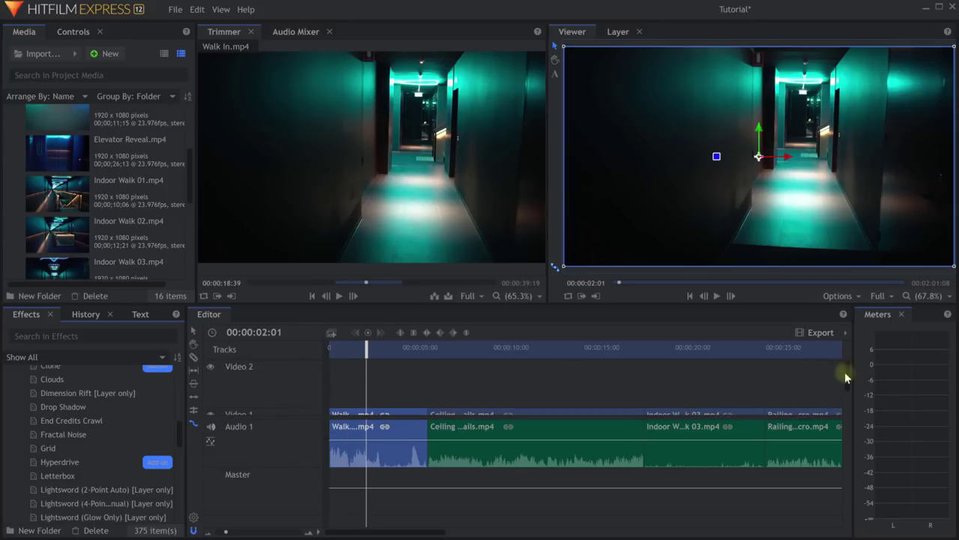
left_click_drag(844, 372, 848, 389)
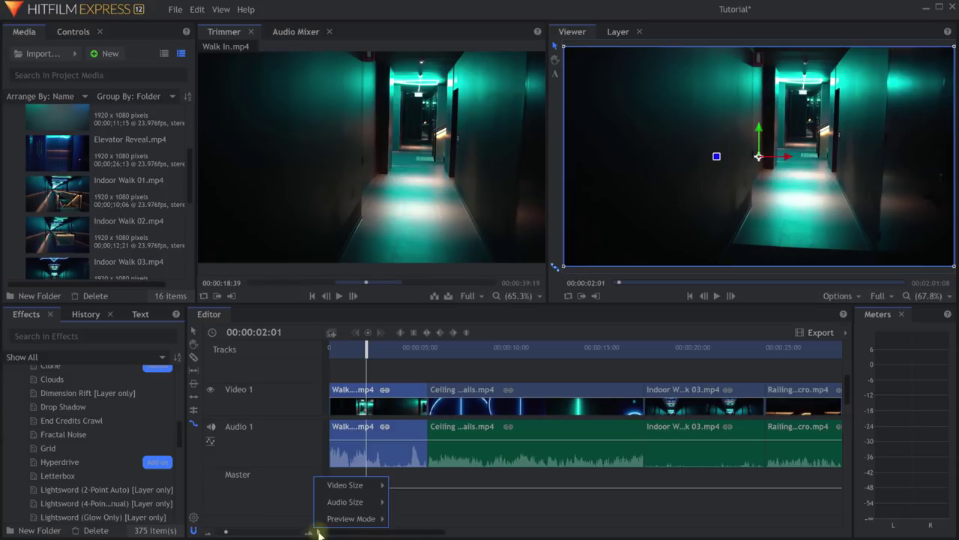
Set video tracks to Medium height, shrink the audio tracks, and make the video rows slightly taller.
mouse_move(346, 486)
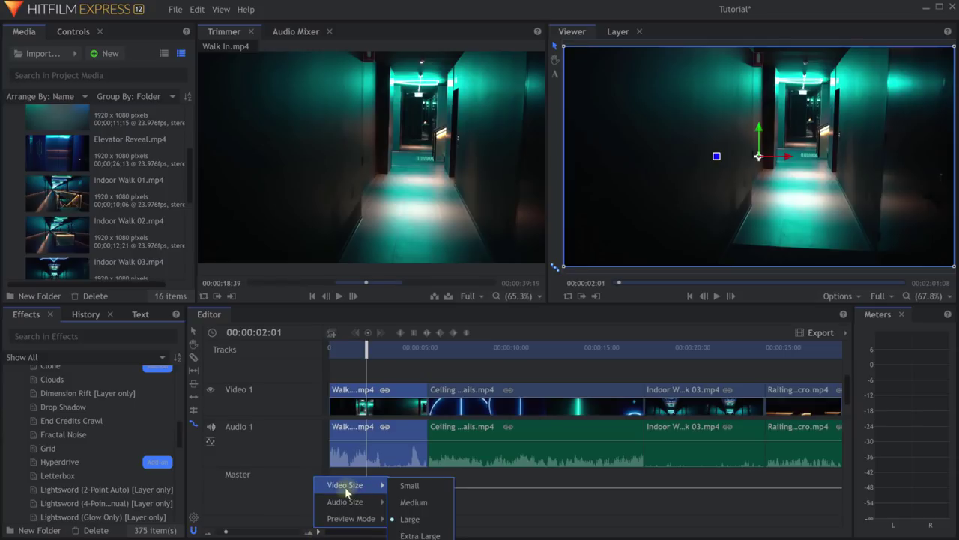
left_click(412, 503)
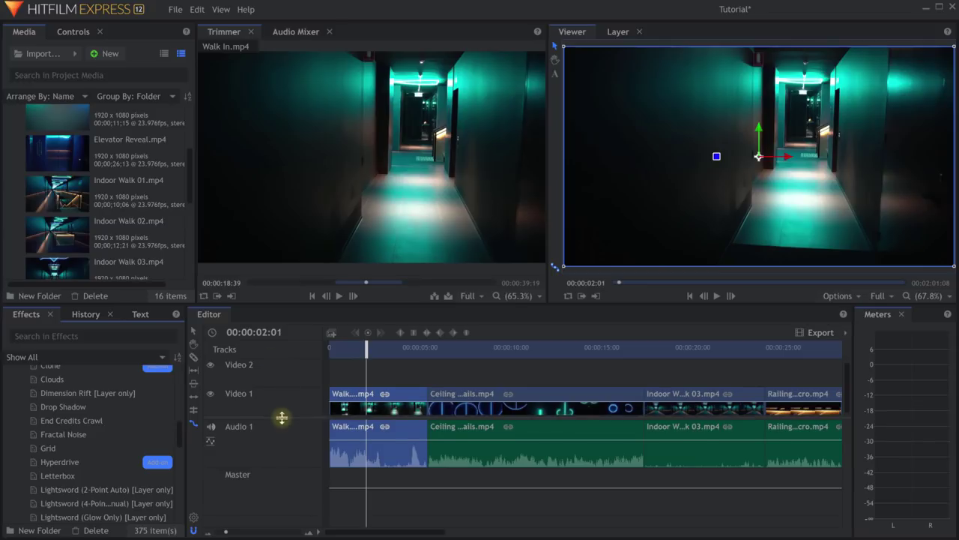
left_click(308, 530)
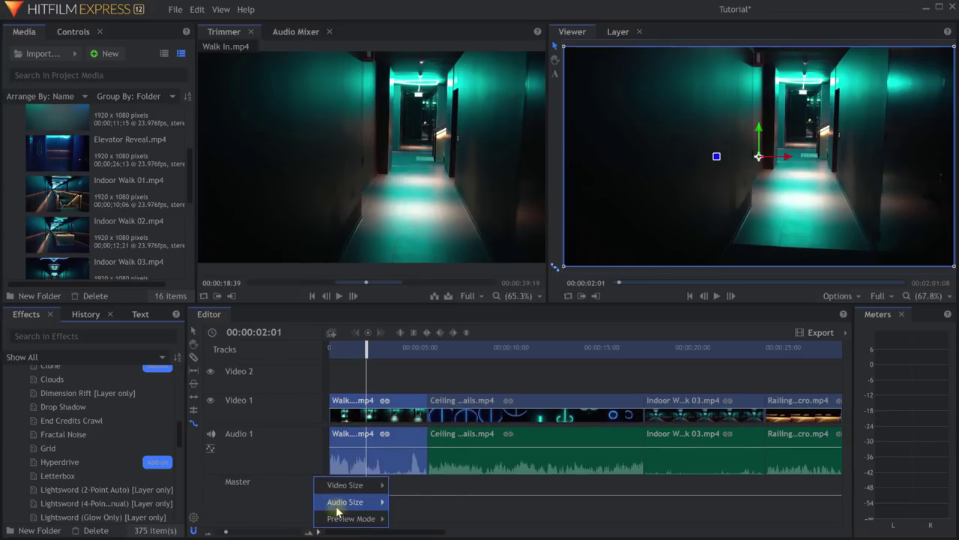
mouse_move(336, 511)
left_click(422, 519)
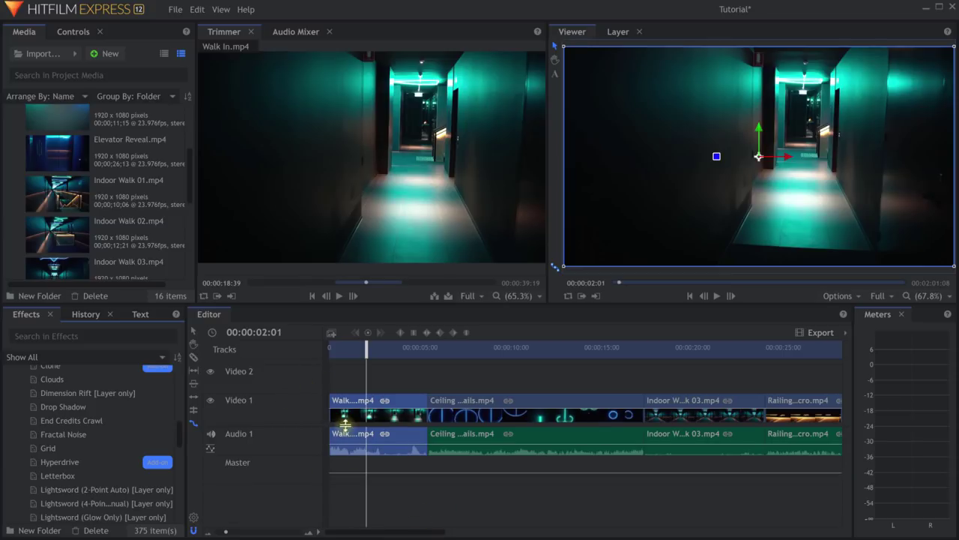
left_click_drag(345, 425, 347, 442)
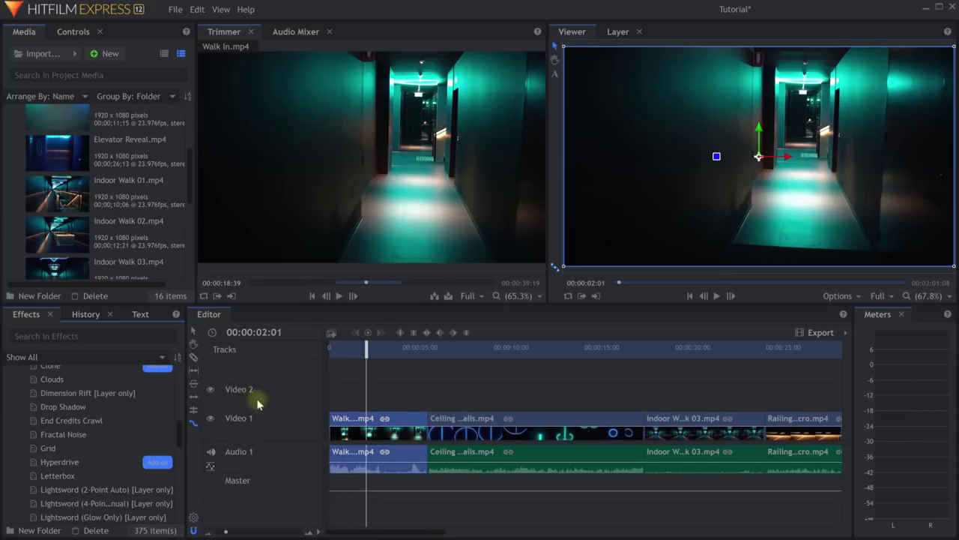
Insert a second audio track, Audio 2, from the Audio 1 track header.
right_click(266, 454)
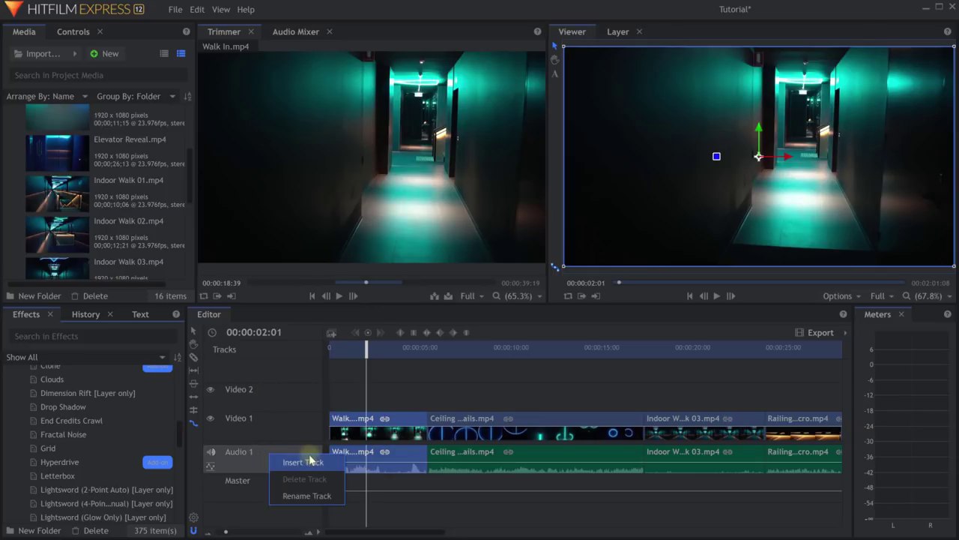
left_click(305, 461)
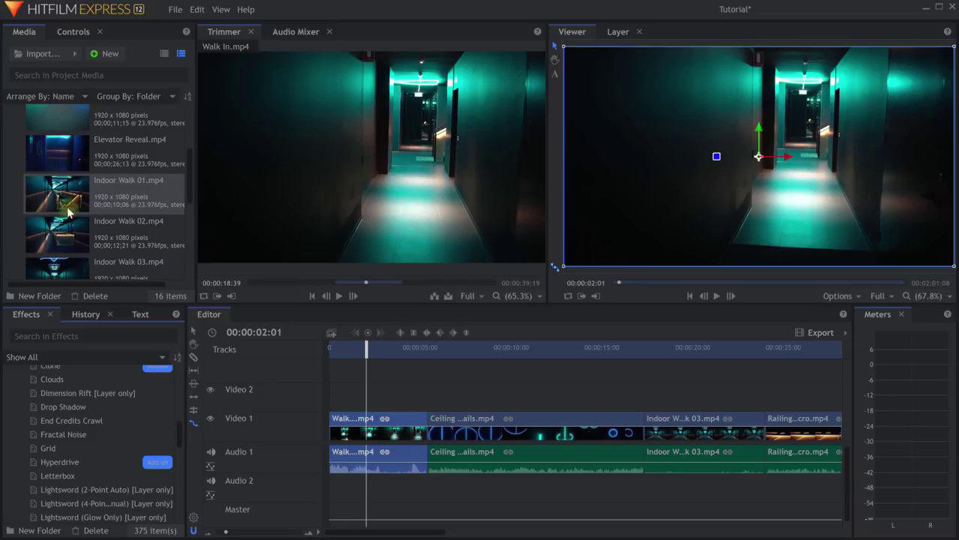
scroll(67, 195, "up", 3)
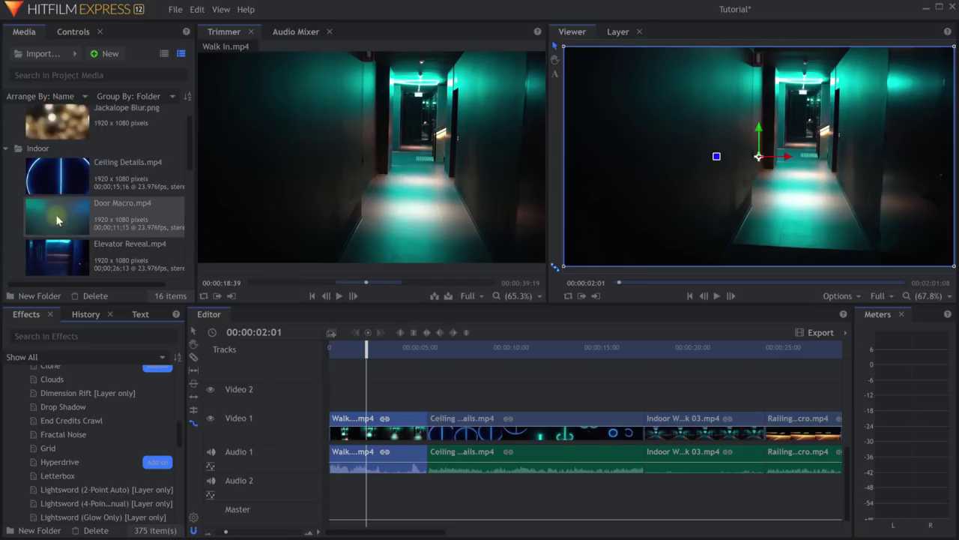
Drop Door Macro.mp4 at the timeline start on new Video 3 and Audio 3 tracks.
left_click(59, 225)
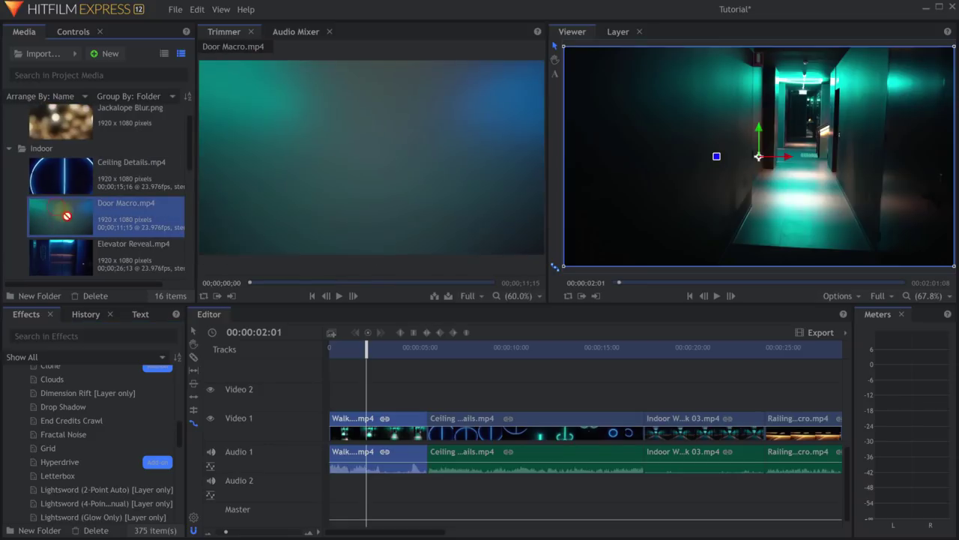
left_click_drag(67, 216, 329, 373)
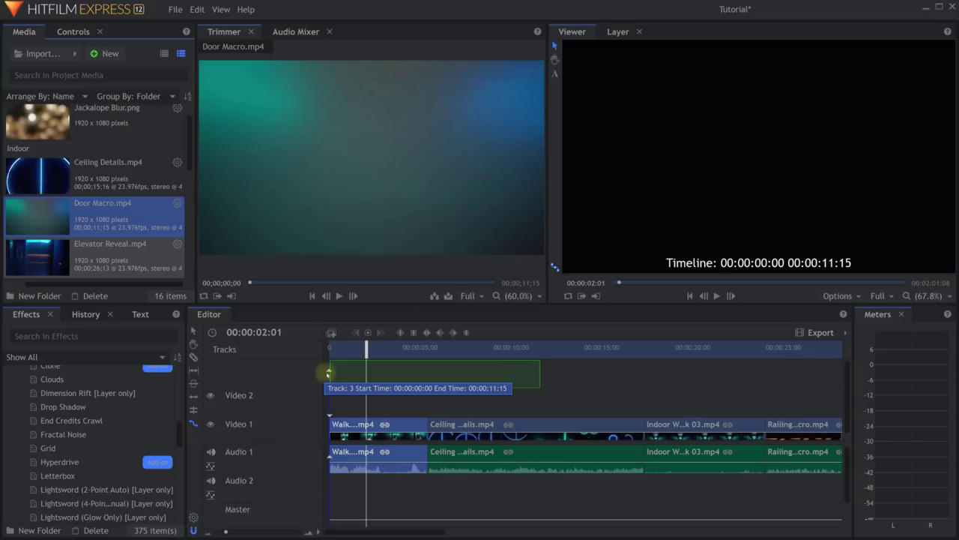
left_click_drag(328, 373, 328, 372)
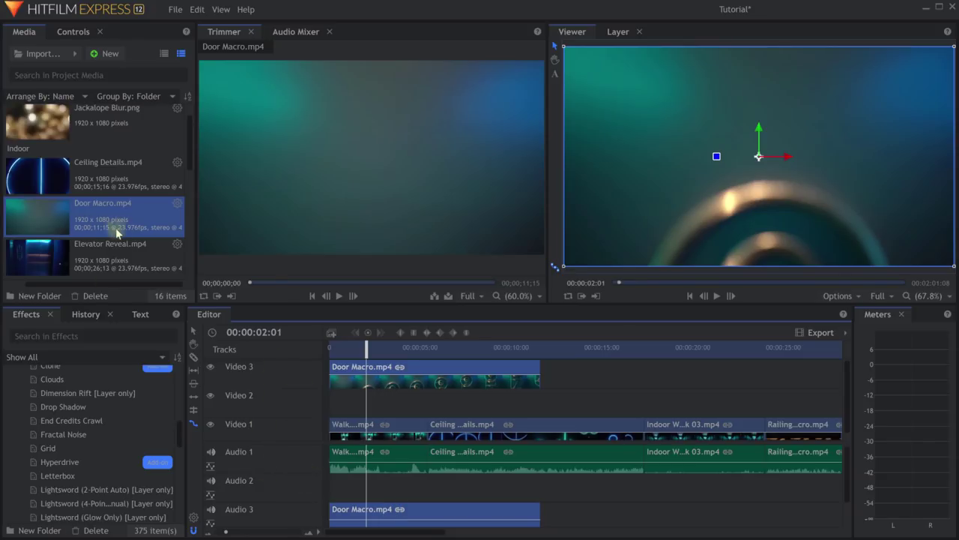
Delete the Video 3 track along with its Door Macro clip.
right_click(271, 371)
left_click(308, 393)
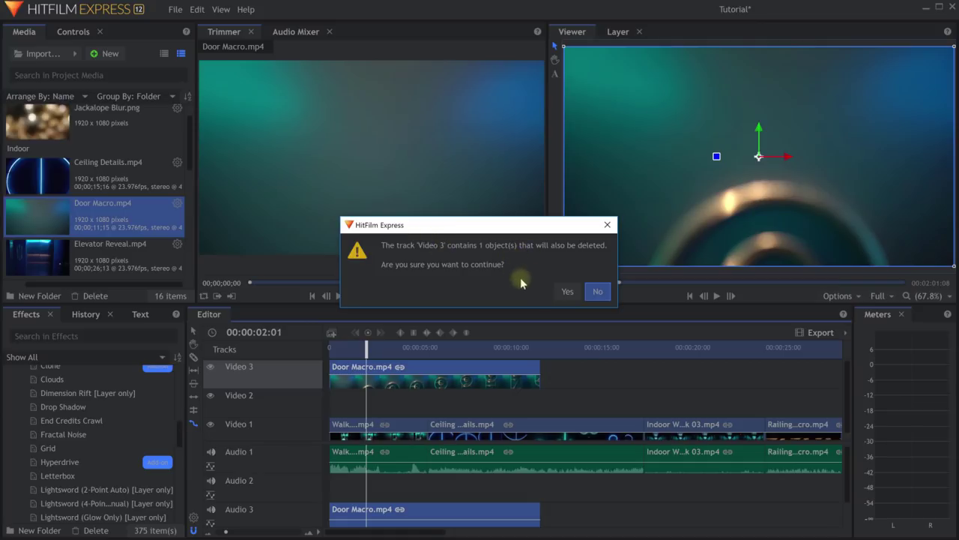
left_click(567, 292)
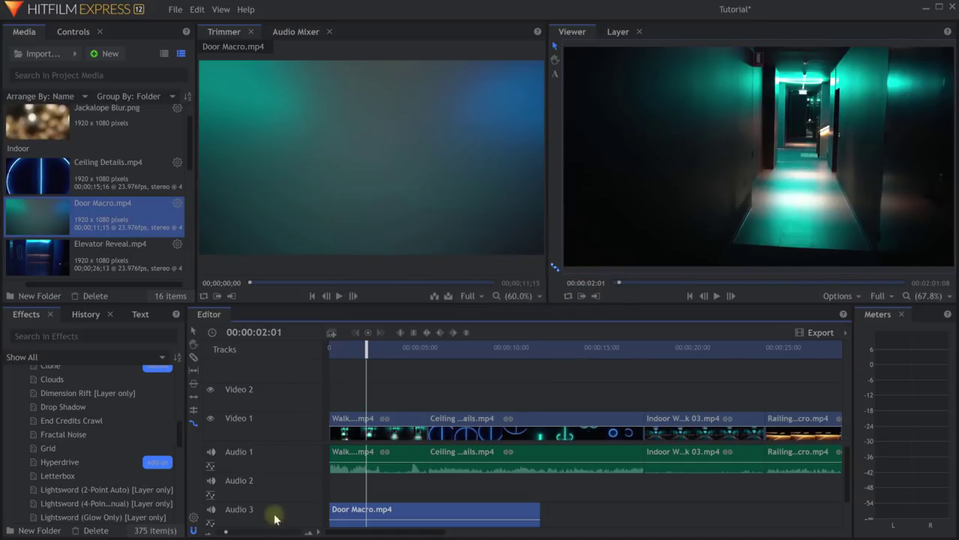
Delete Audio 3 as well, enlarge the timeline panel, and move the playhead to 00:00:02:09.
right_click(280, 514)
left_click(307, 534)
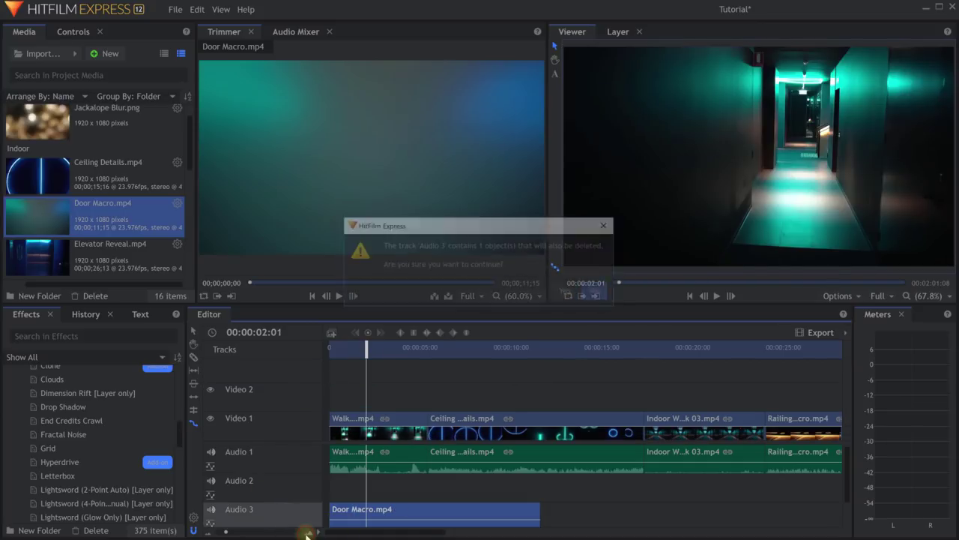
left_click(567, 292)
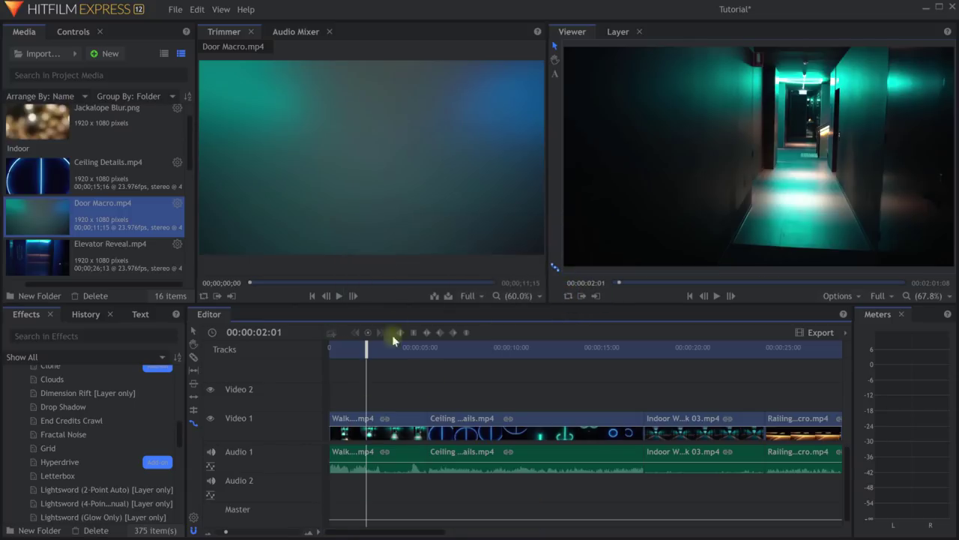
left_click_drag(399, 303, 413, 263)
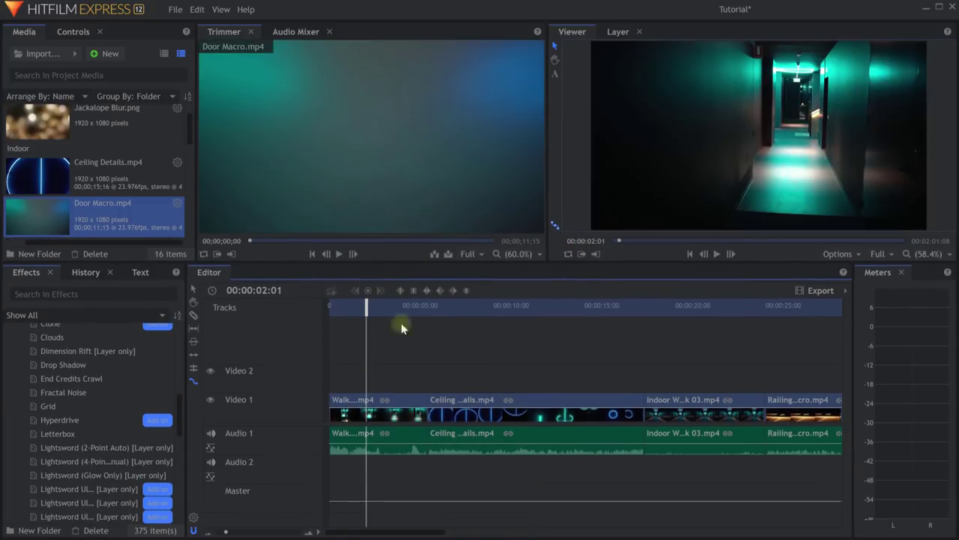
left_click_drag(367, 308, 373, 310)
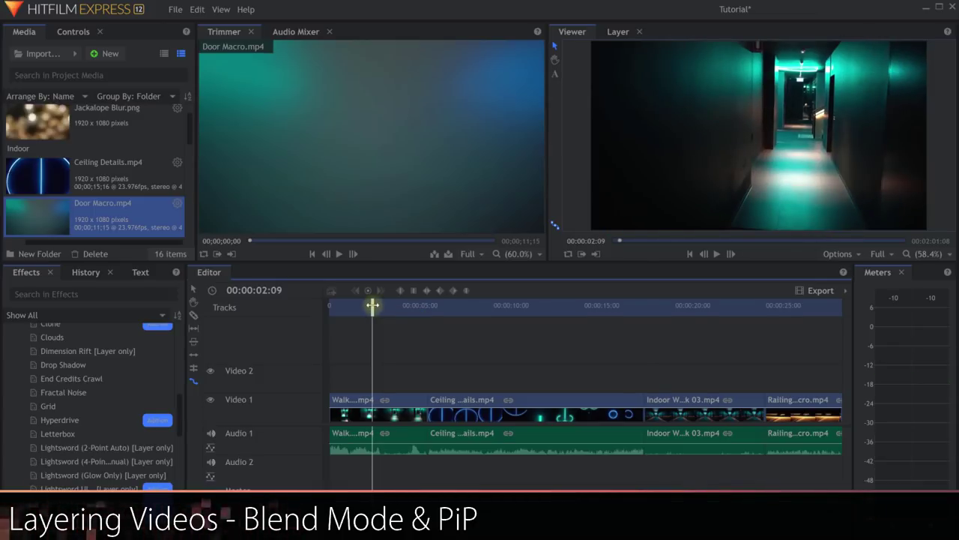
Preview Railing Macro.mp4 and place it at the start of Video 2 and Audio 2.
scroll(98, 207, "down", 5)
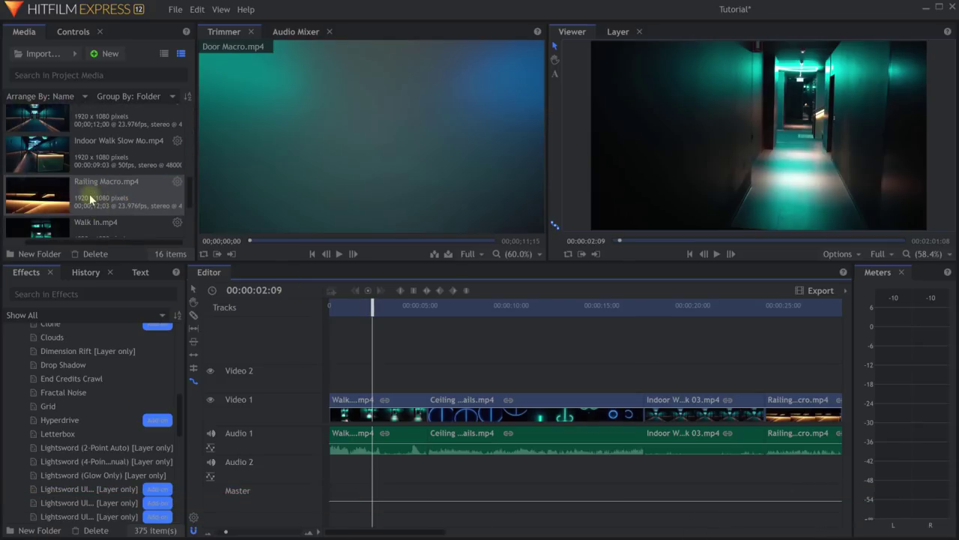
left_click(90, 199)
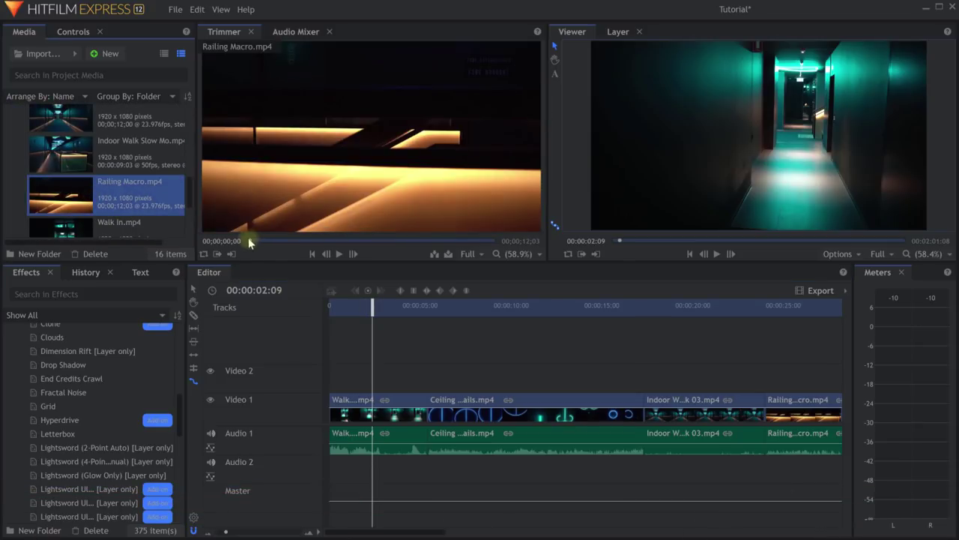
left_click_drag(249, 242, 496, 240)
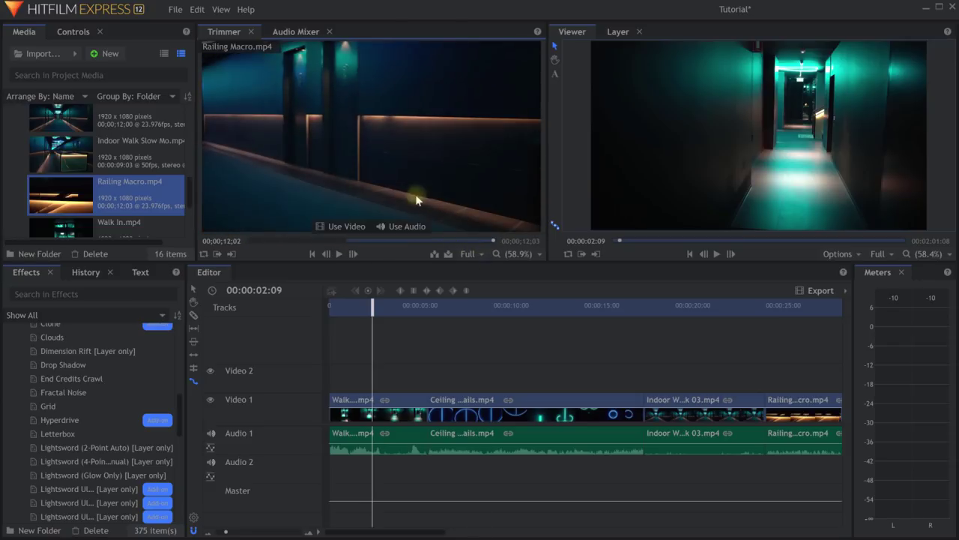
left_click_drag(352, 105, 336, 374)
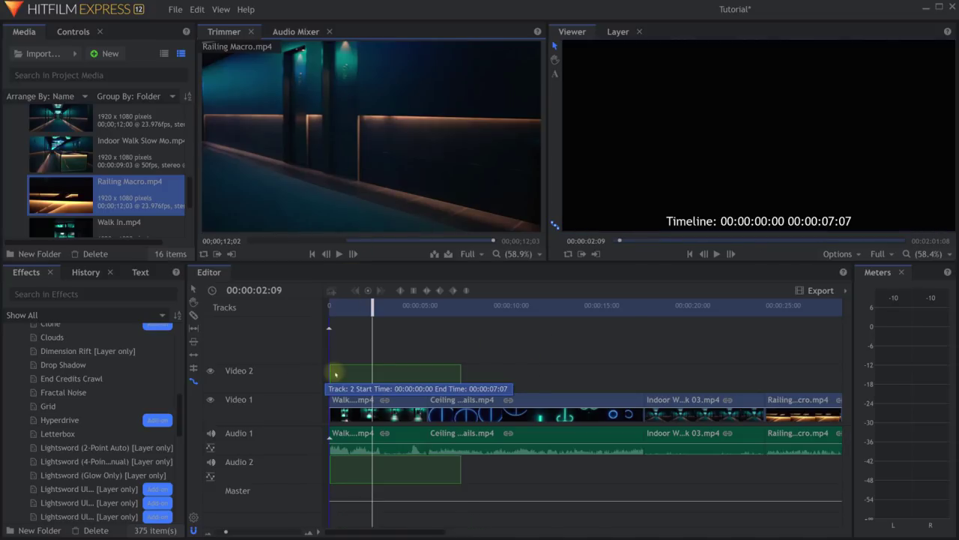
left_click_drag(335, 374, 336, 374)
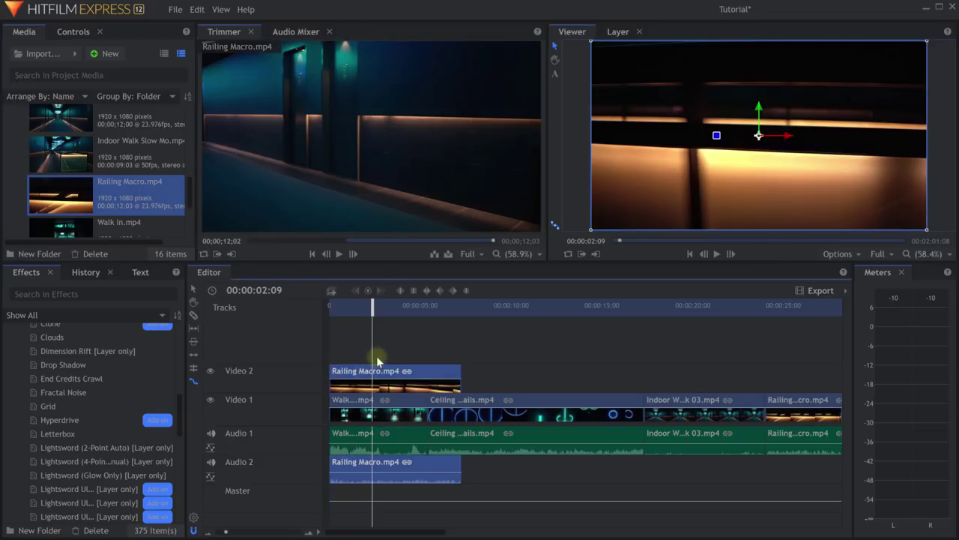
At 00:00:01:17, toggle Video 2's visibility off and back on, leaving Railing Macro selected.
left_click(359, 306)
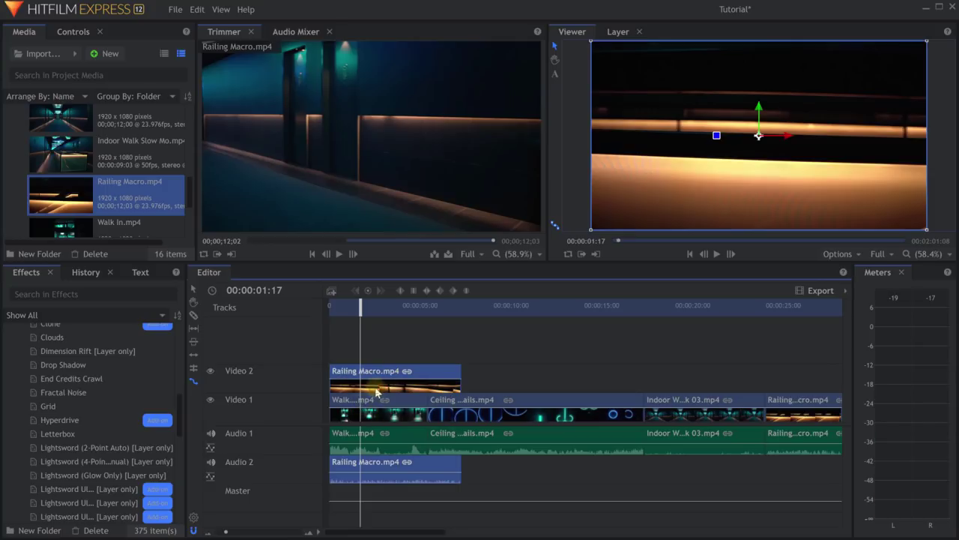
left_click(352, 411)
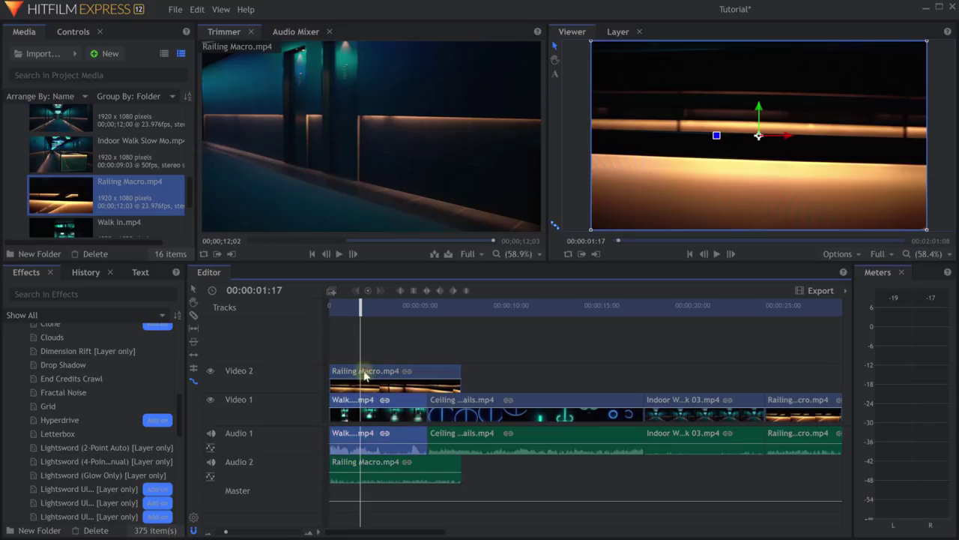
left_click(365, 376)
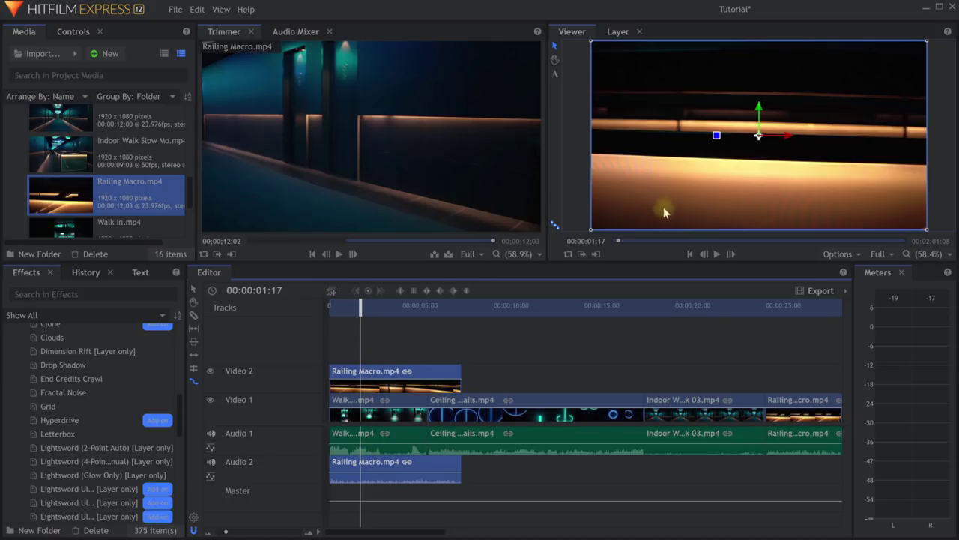
left_click(211, 372)
left_click(371, 416)
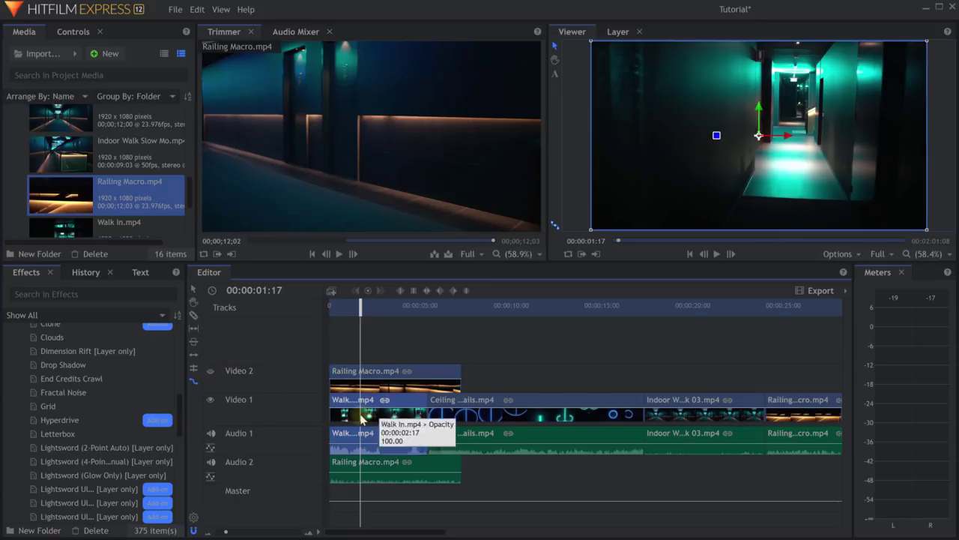
left_click(210, 372)
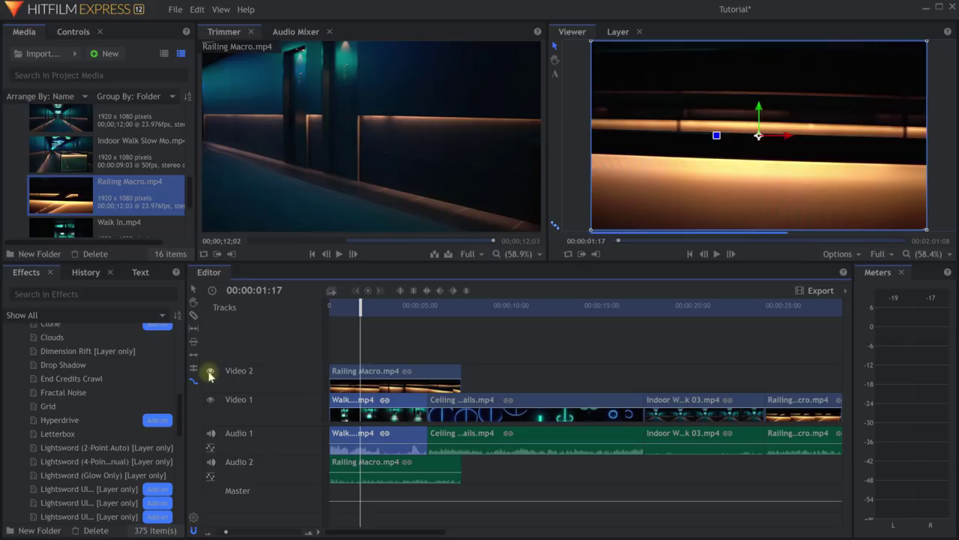
left_click(365, 375)
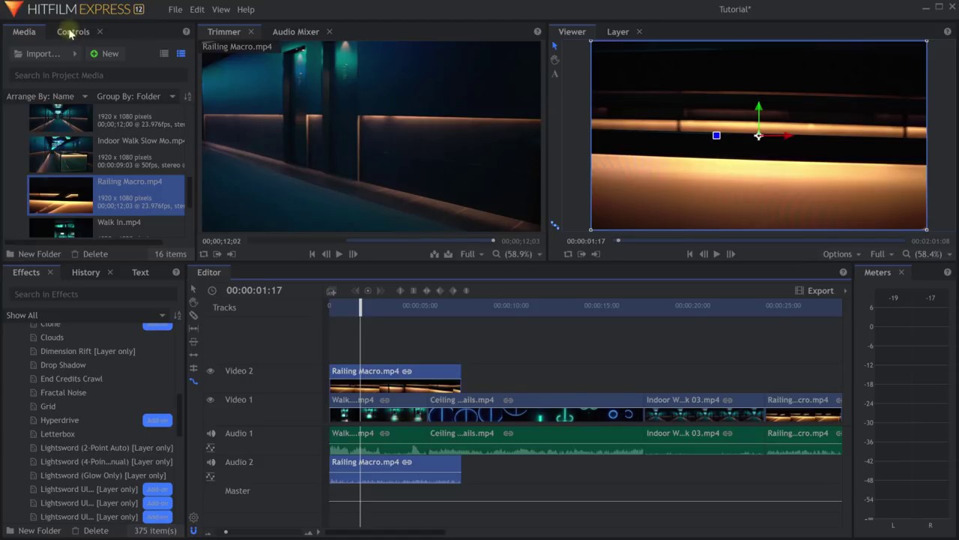
Show Railing Macro's Clip Properties in Controls, widen that panel, and enlarge the preview.
left_click(73, 33)
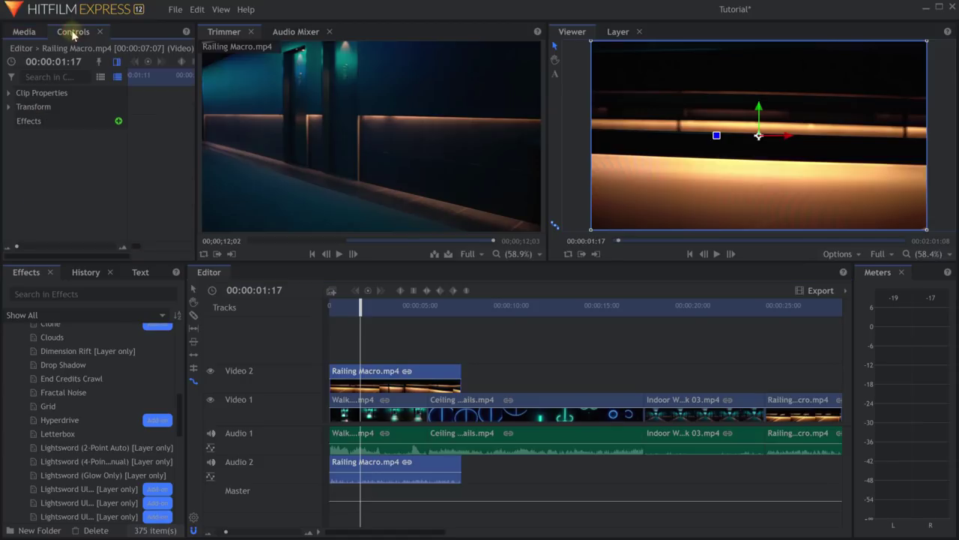
left_click(9, 94)
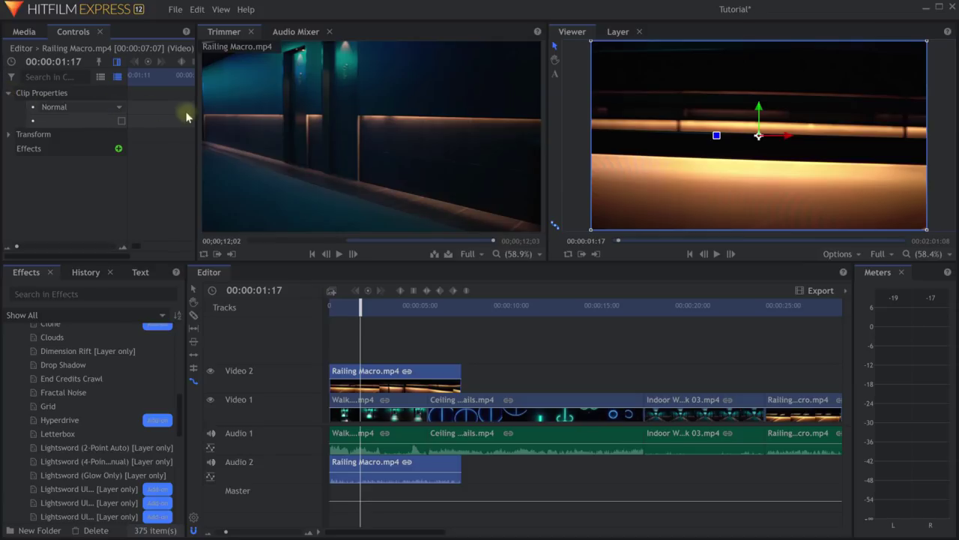
left_click_drag(198, 114, 218, 117)
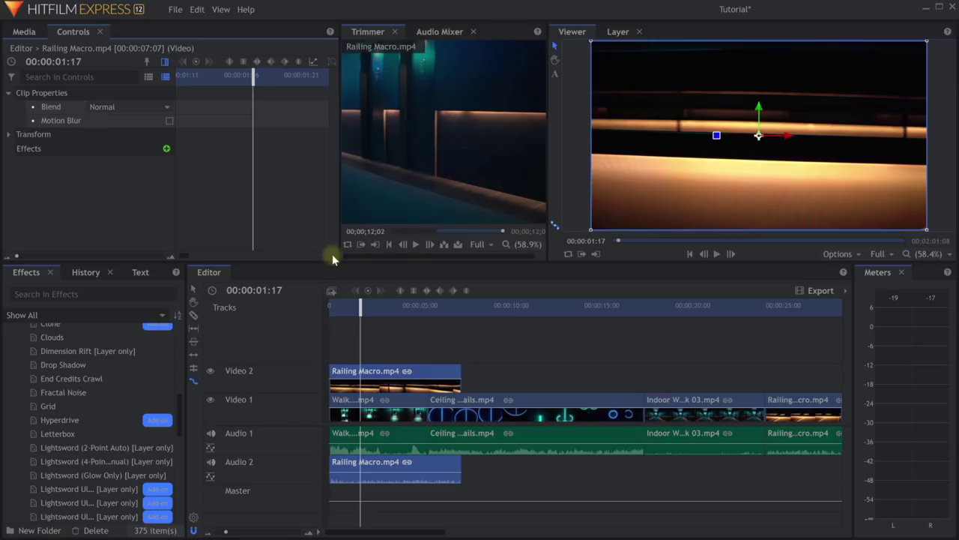
left_click_drag(325, 260, 334, 300)
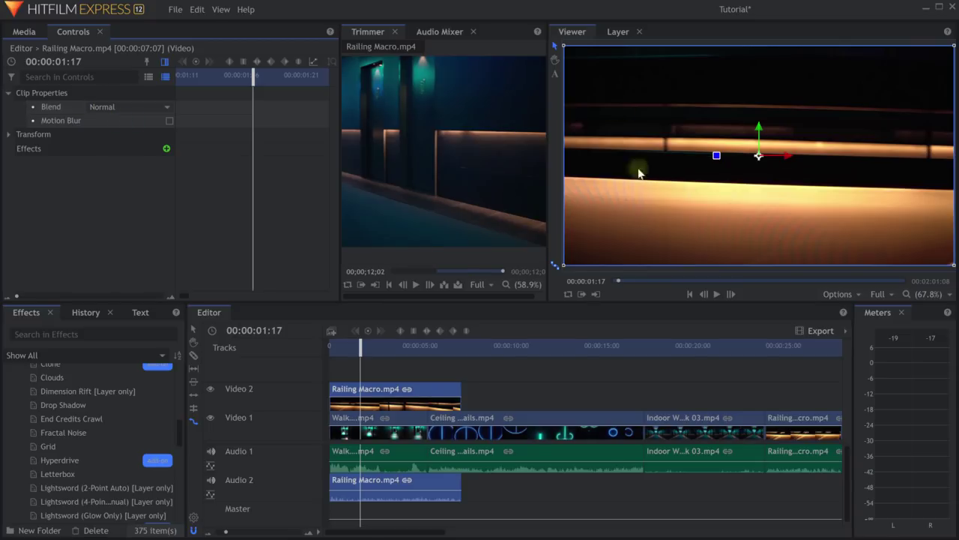
Set Railing Macro's blend mode to Screen and play back to preview it.
left_click(138, 106)
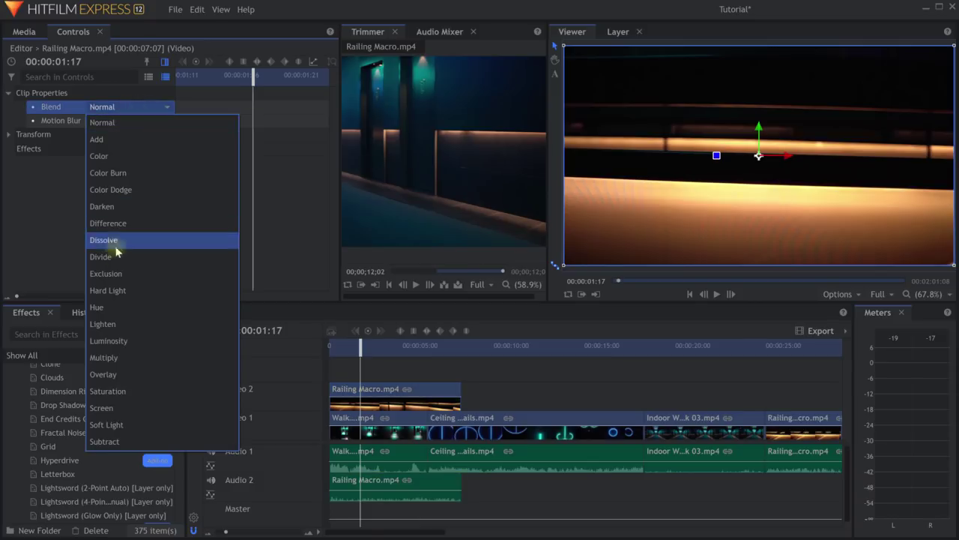
left_click(116, 408)
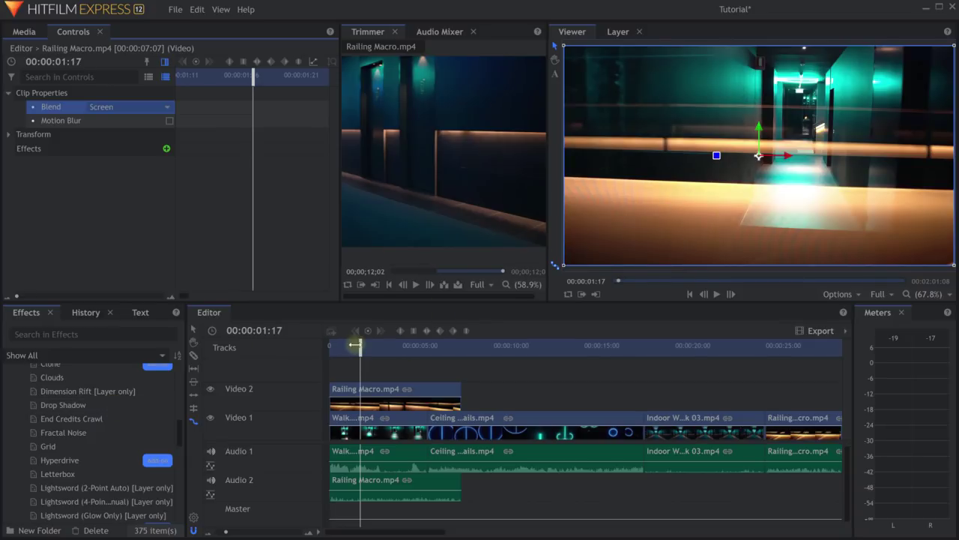
left_click_drag(355, 344, 323, 344)
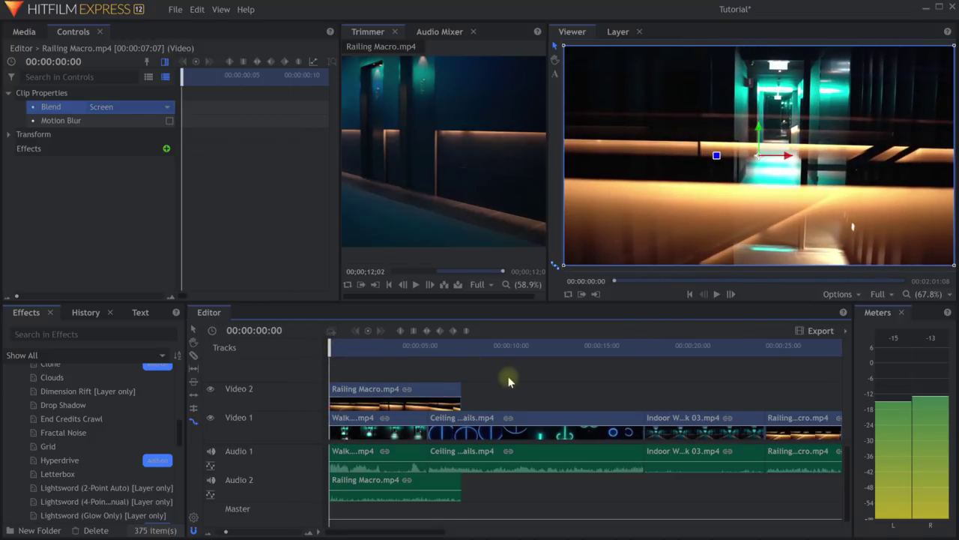
key("space")
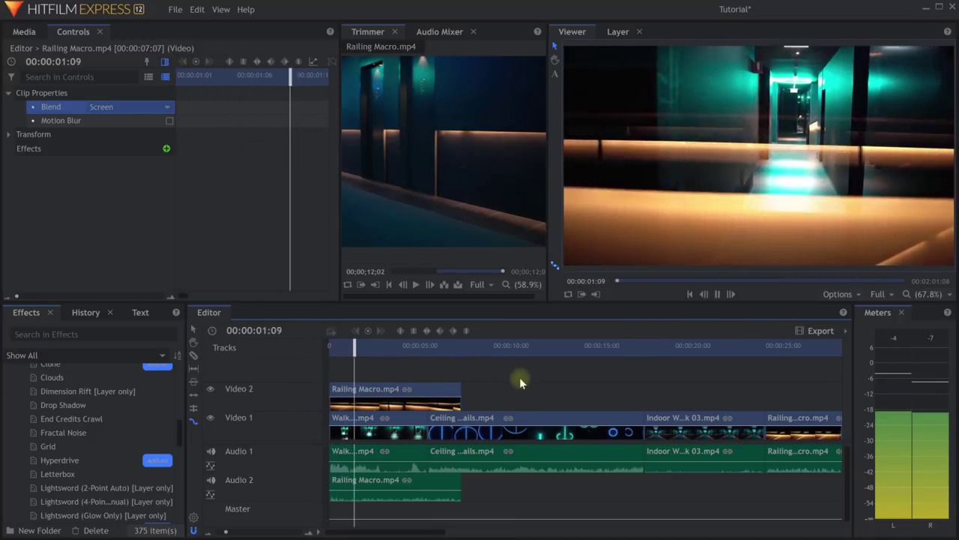
key("space")
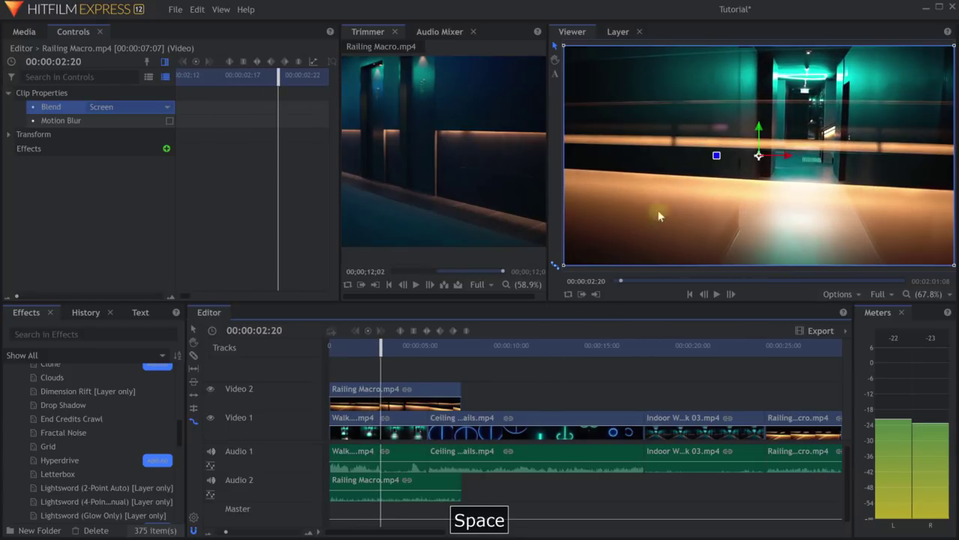
left_click(371, 395)
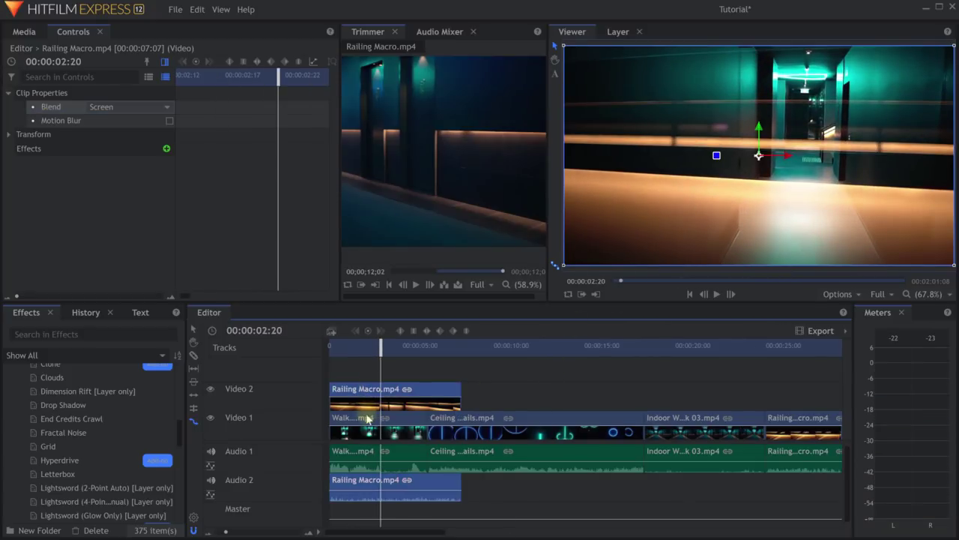
left_click(367, 418)
left_click(411, 401)
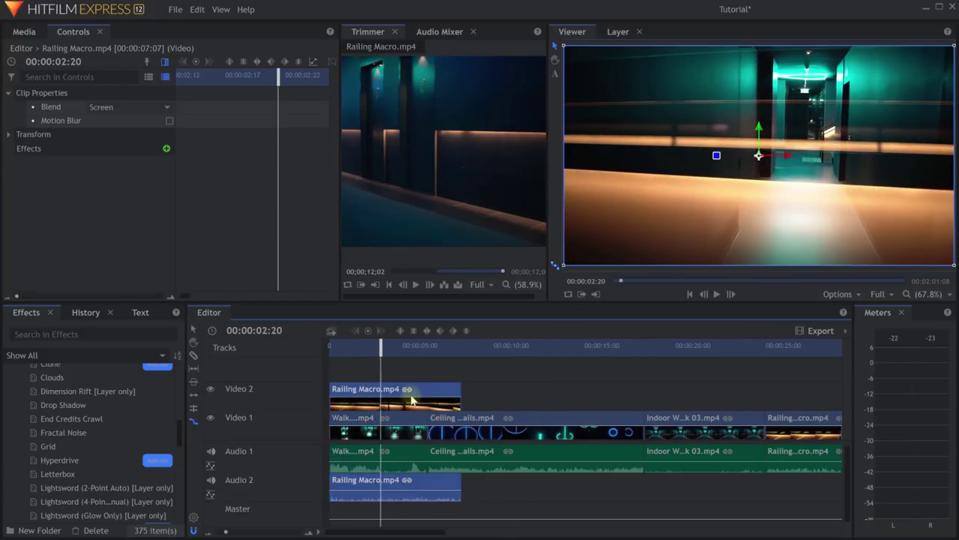
Try the Hue blend mode, then set the blend back to Normal.
left_click(141, 107)
left_click(109, 307)
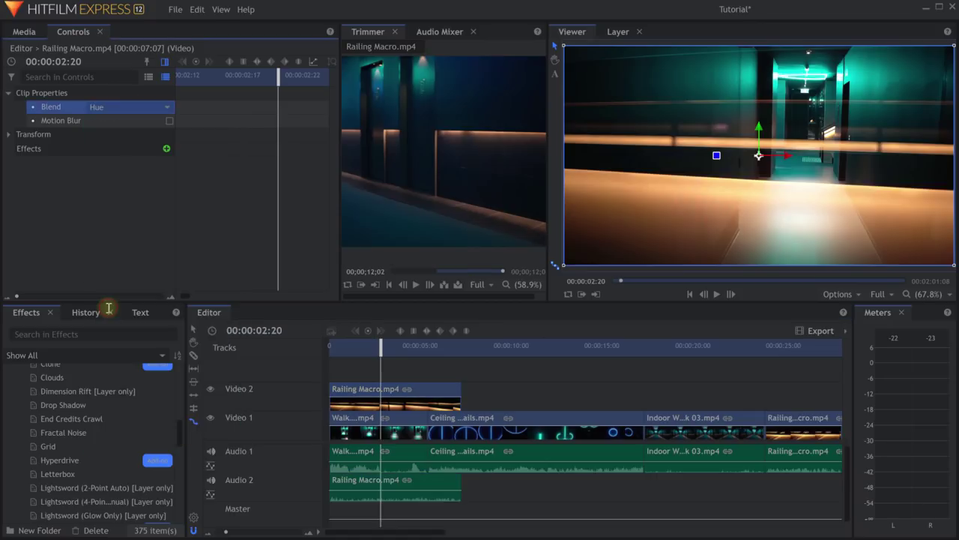
left_click_drag(379, 347, 373, 347)
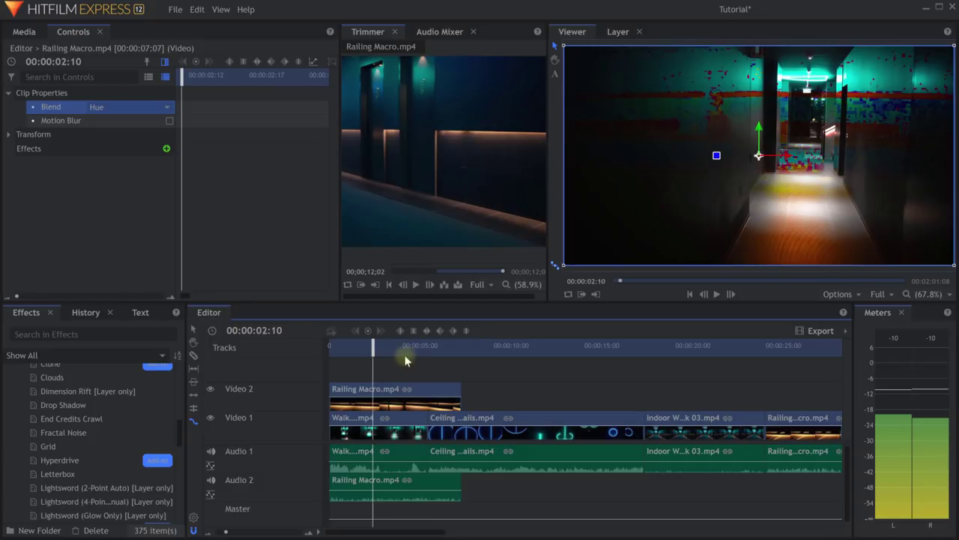
left_click(115, 106)
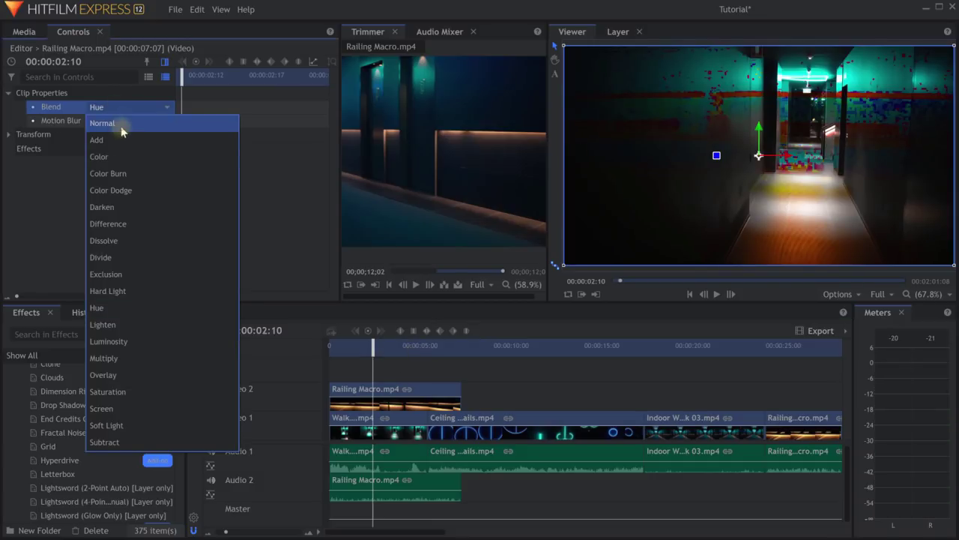
left_click(132, 123)
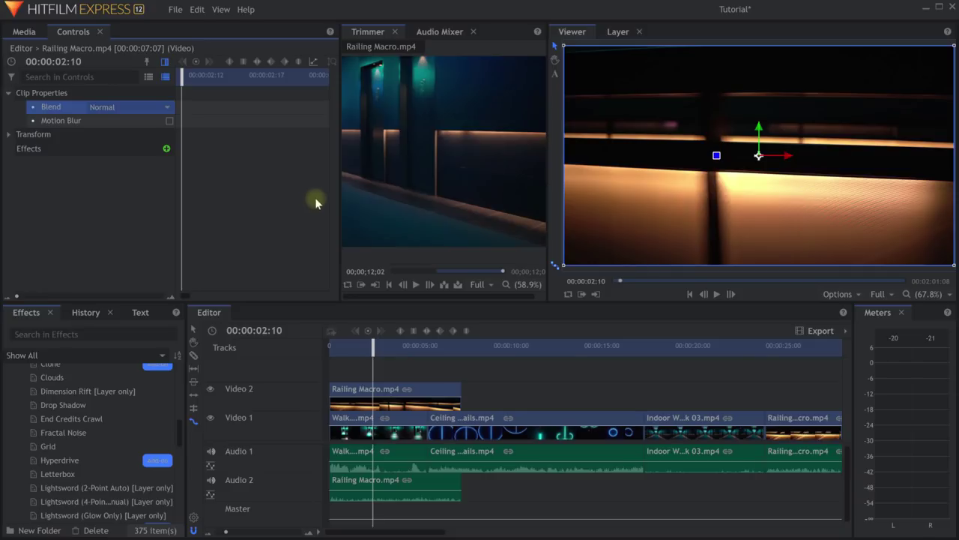
left_click(367, 408)
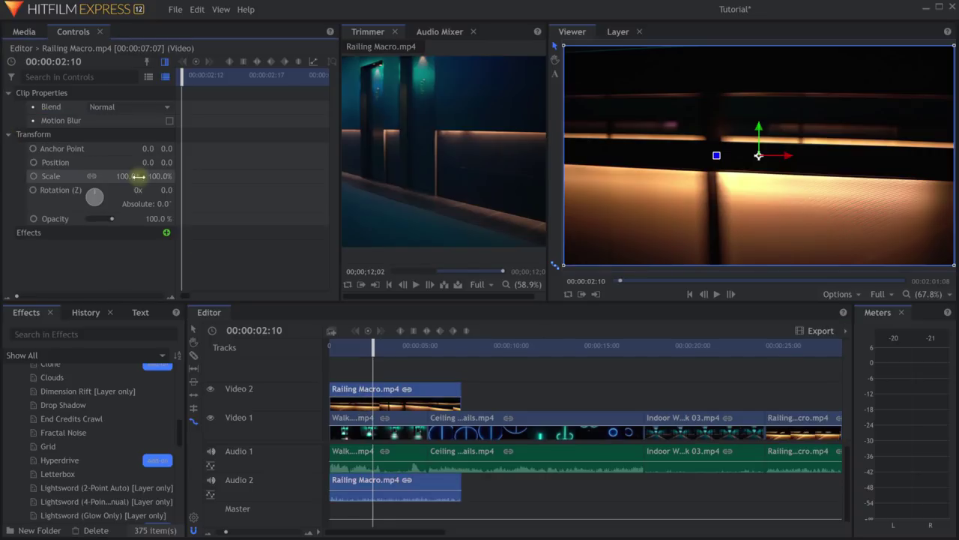
Set the clip's scale to 80%, then raise it to 91%.
left_click(113, 178)
type("80")
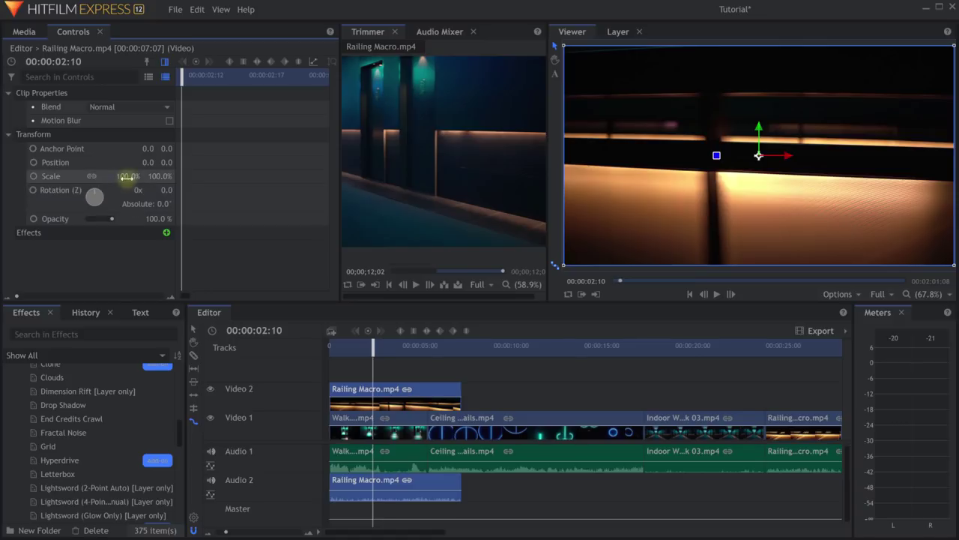
key("Return")
left_click_drag(135, 175, 192, 171)
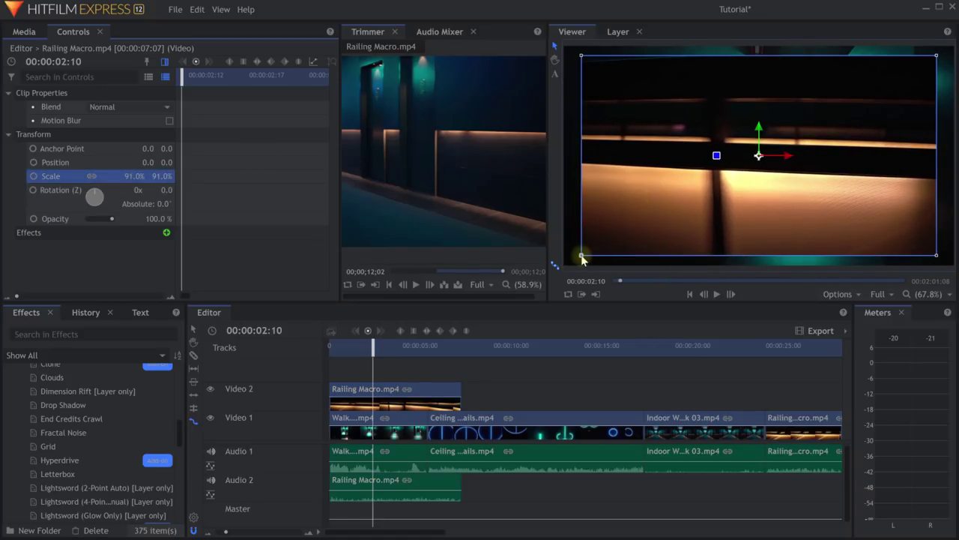
Shrink Railing Macro to 32.9% and move it top-left to -613.2, 327.2, then play back.
left_click_drag(582, 258, 692, 202)
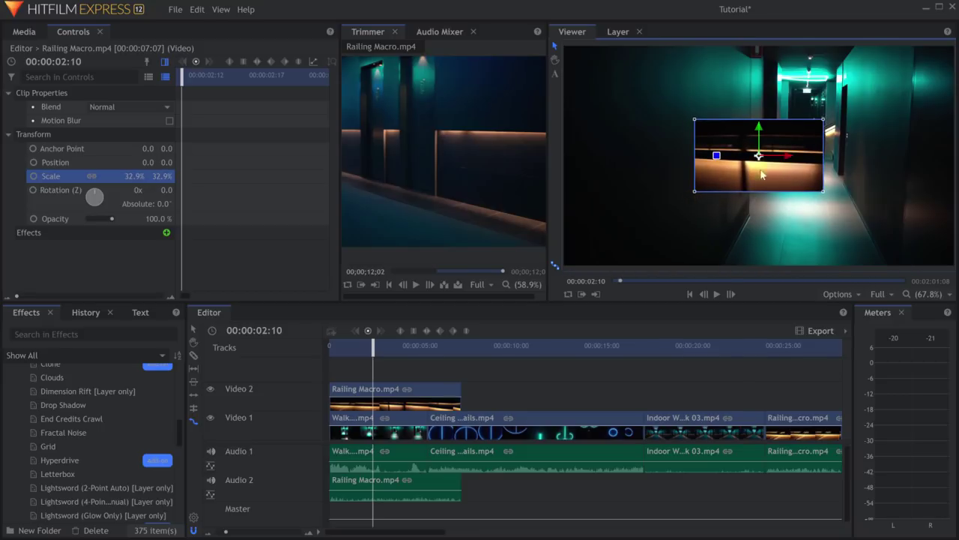
left_click_drag(759, 158, 634, 91)
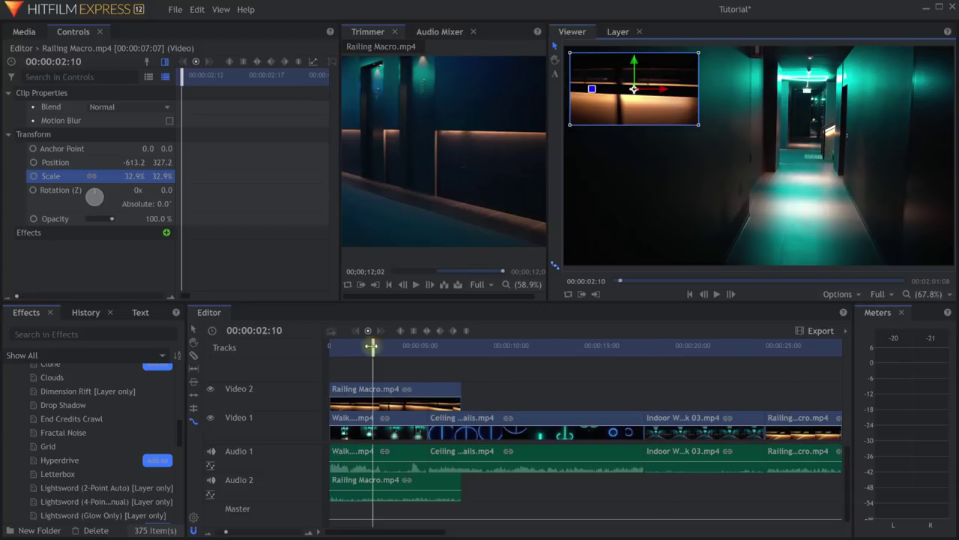
left_click_drag(371, 345, 330, 346)
key("space")
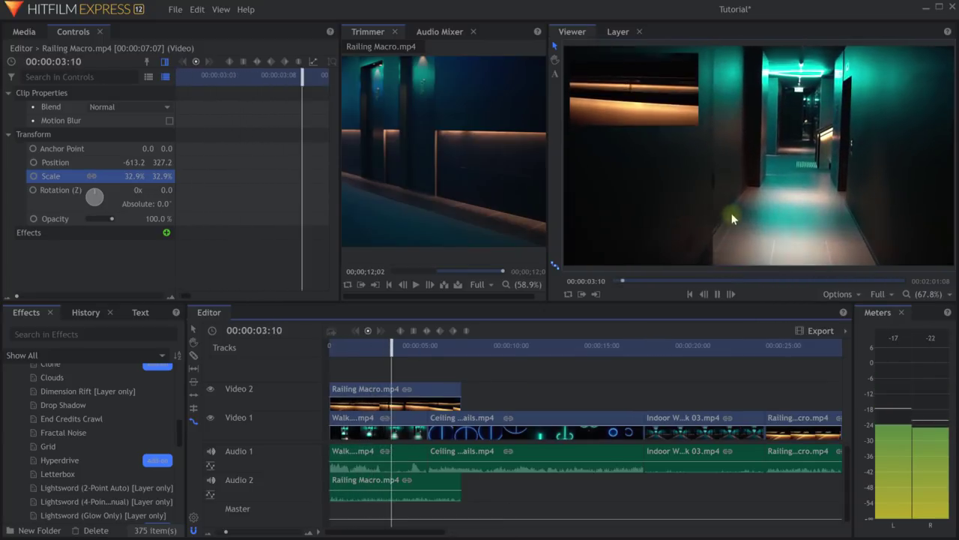
key("space")
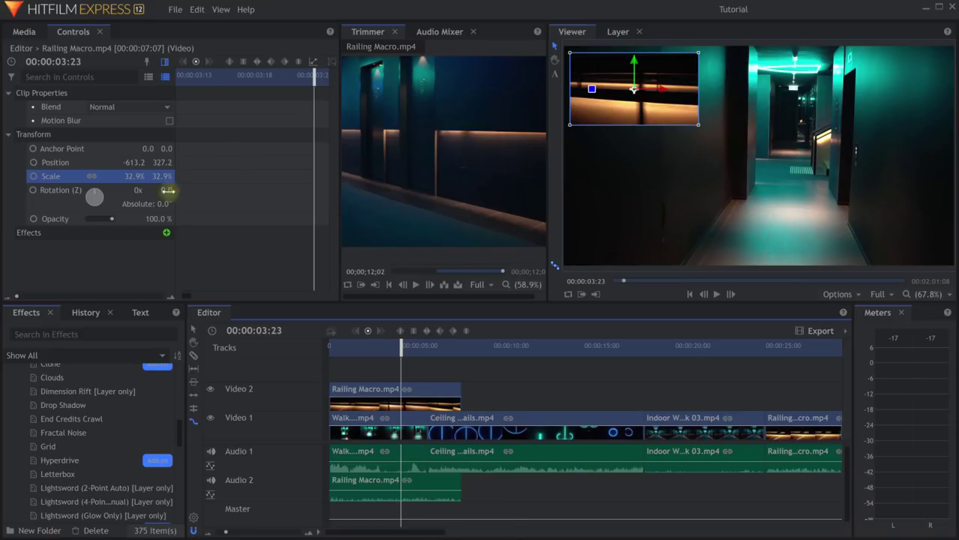
Lower Railing Macro's opacity to 68%.
left_click(38, 136)
left_click(360, 405)
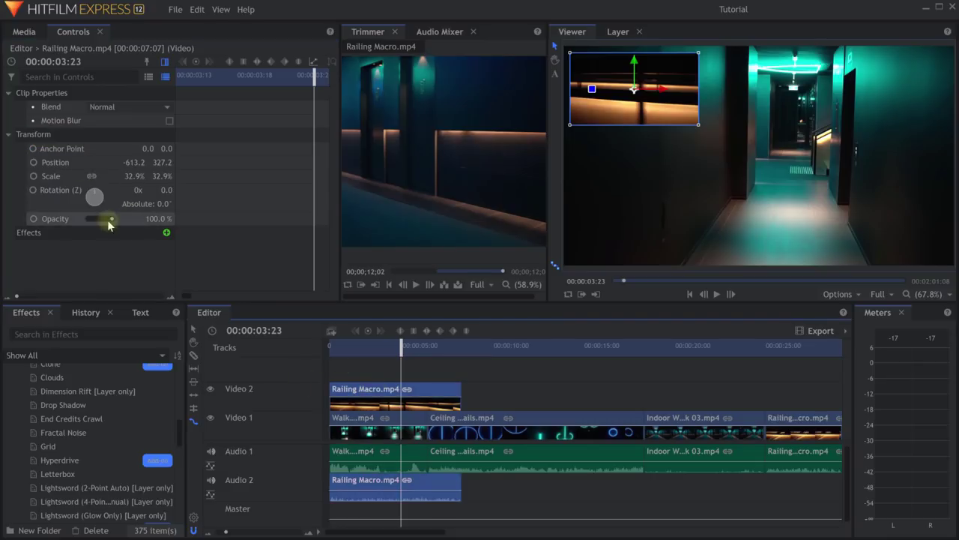
left_click_drag(110, 219, 106, 225)
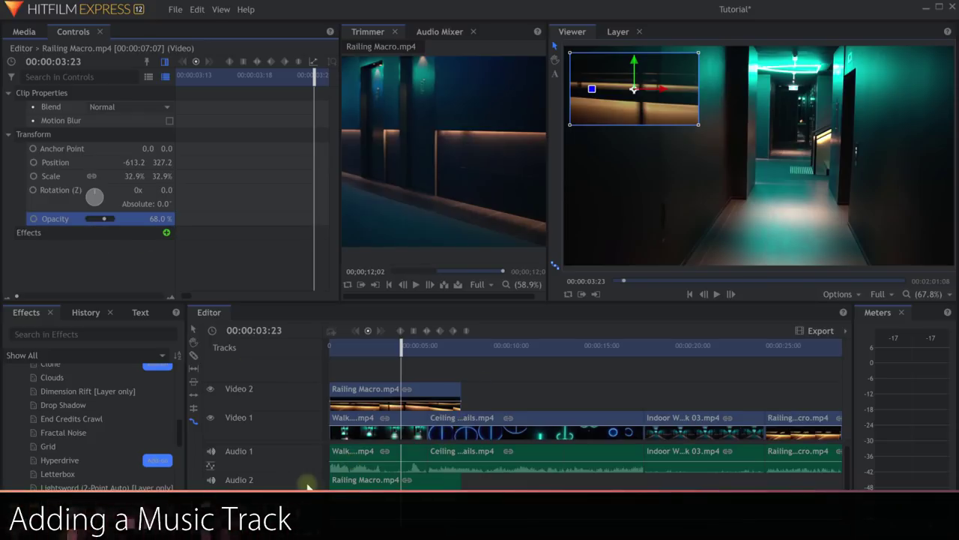
Select the Railing Macro overlay and nudge it slightly along the timeline.
left_click(364, 454)
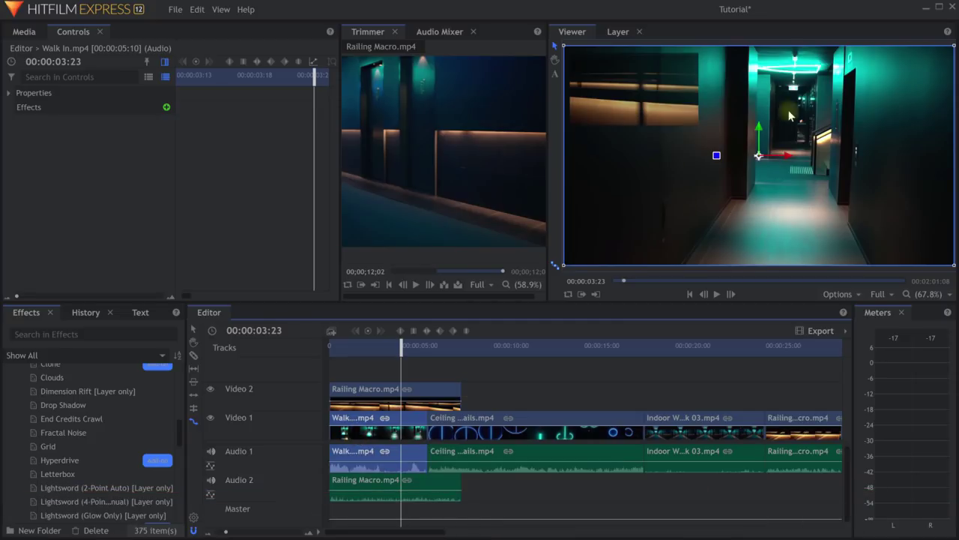
left_click(377, 484)
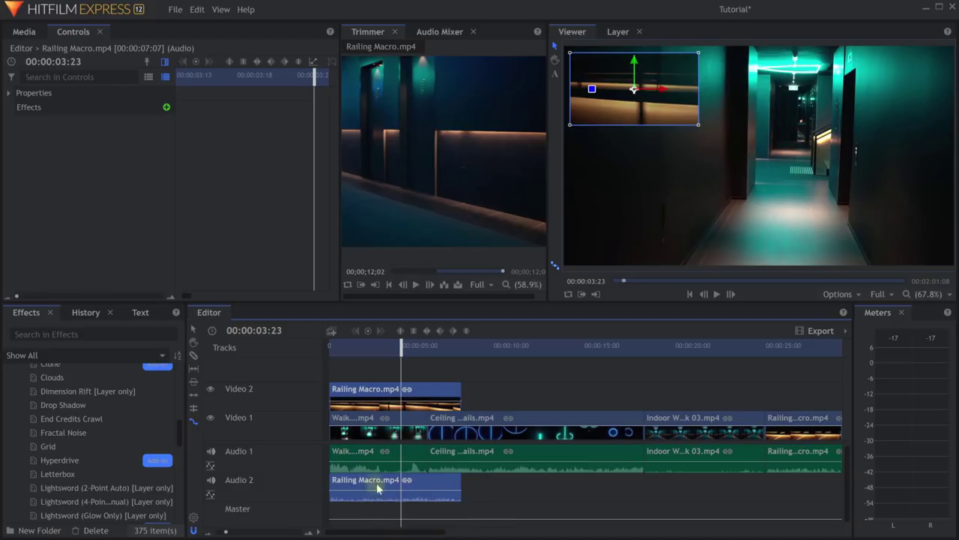
right_click(371, 392)
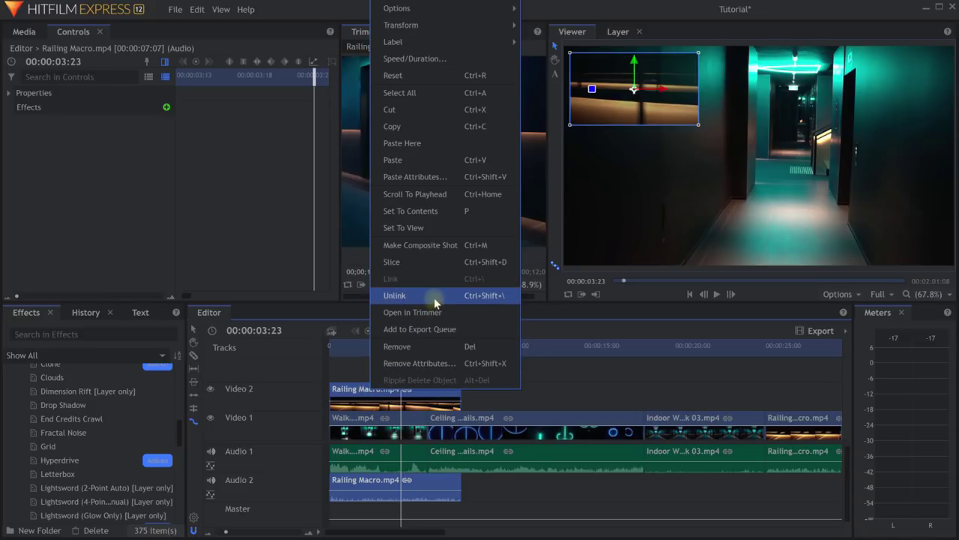
left_click(549, 374)
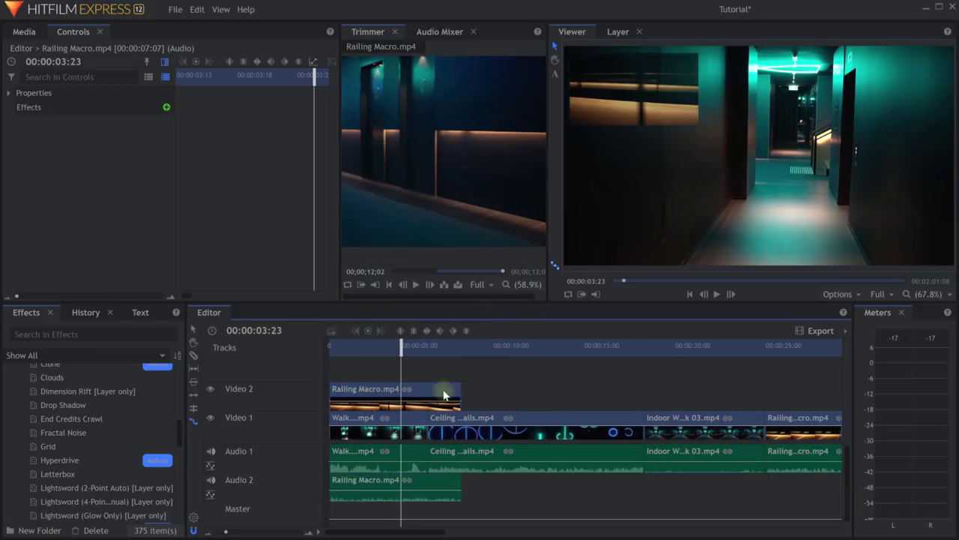
left_click(379, 395)
left_click_drag(378, 395, 375, 394)
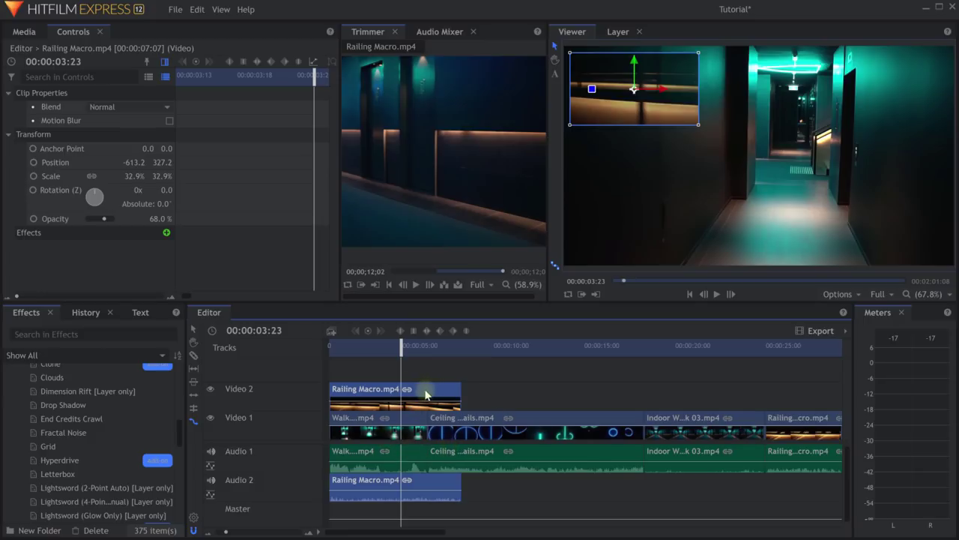
Unlink Railing Macro's video from its audio and delete the audio from Audio 2.
right_click(426, 394)
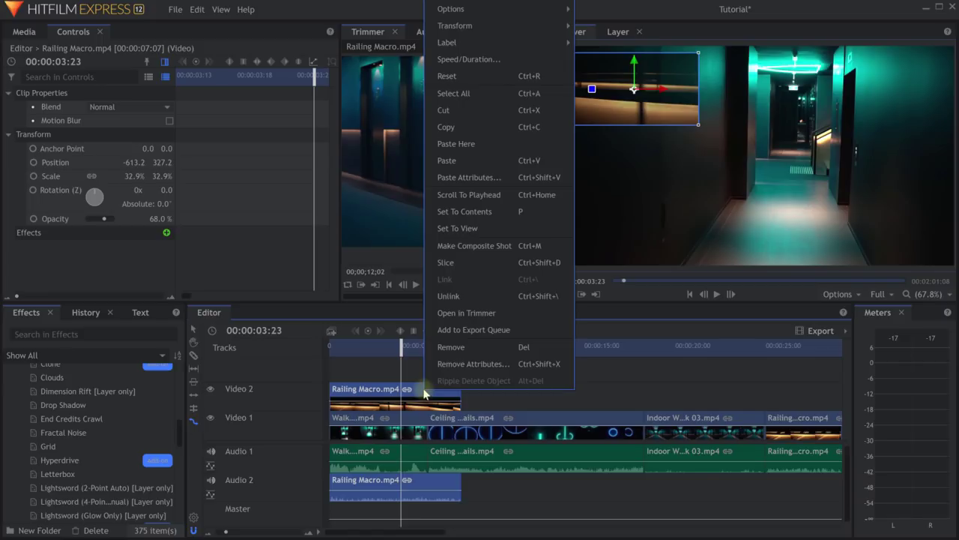
left_click(460, 296)
left_click_drag(417, 391, 490, 391)
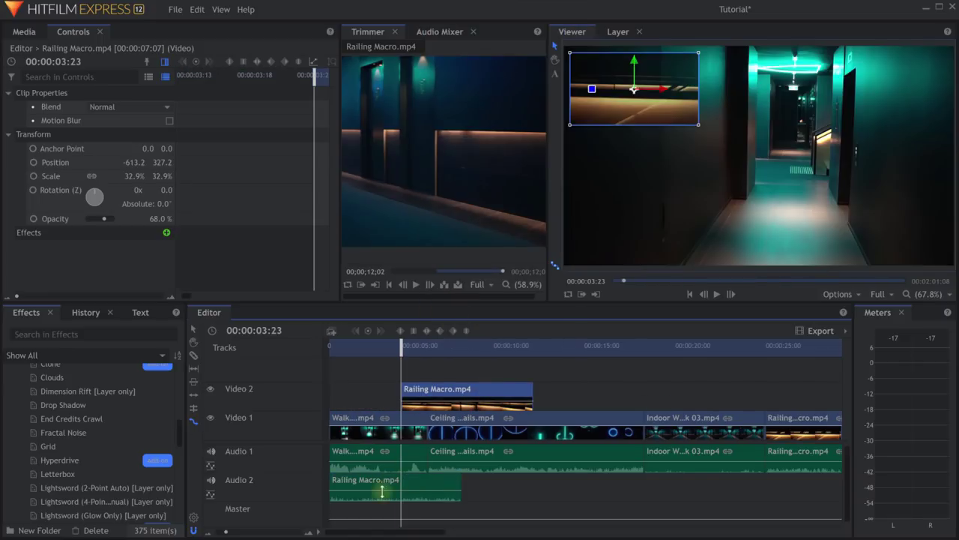
key("ctrl+z")
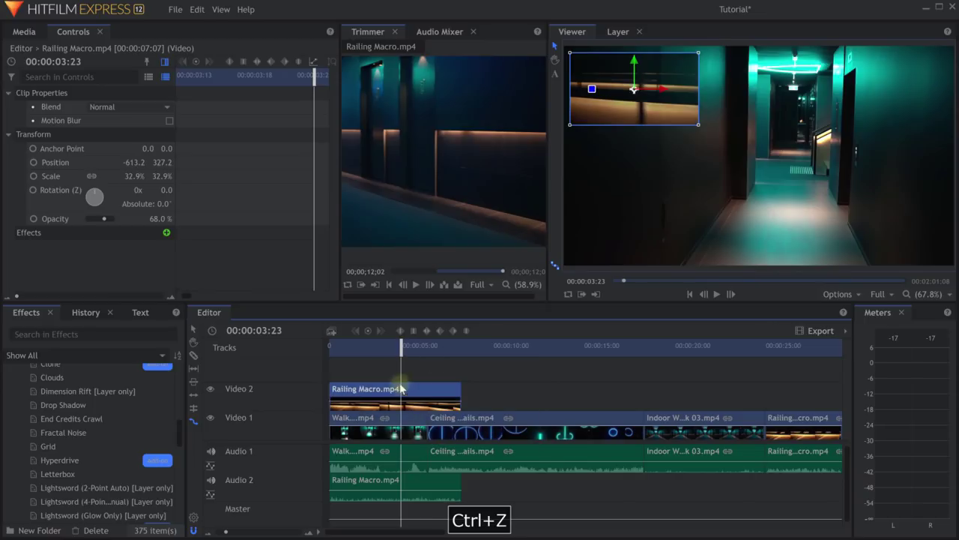
left_click(365, 484)
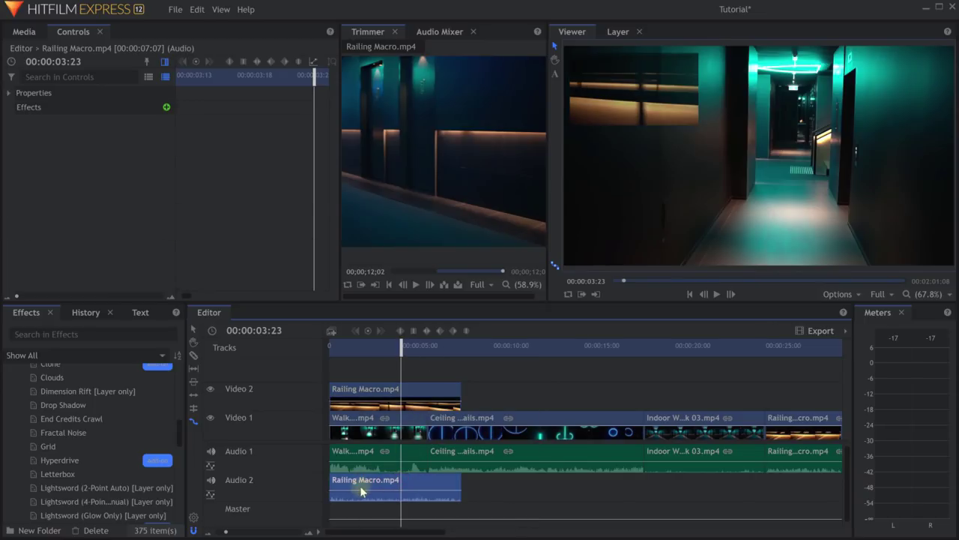
key("Delete")
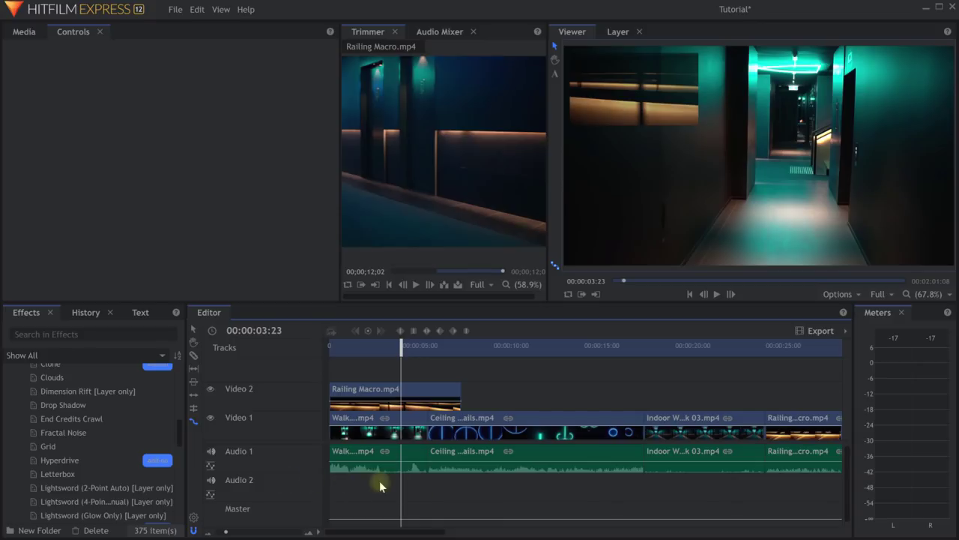
Place Descent.mp3 from the Media Audio folder at the start of Audio 2.
left_click(398, 346)
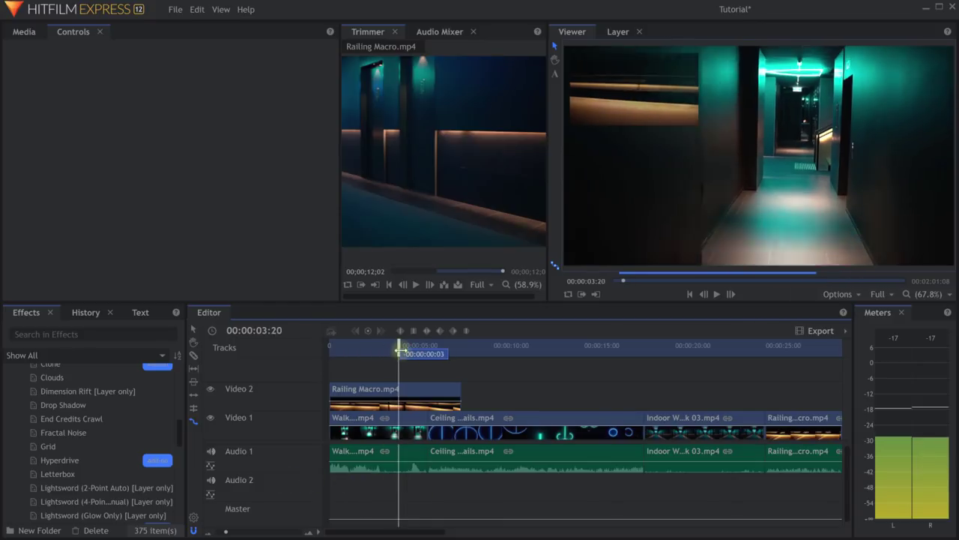
left_click(24, 32)
left_click(10, 110)
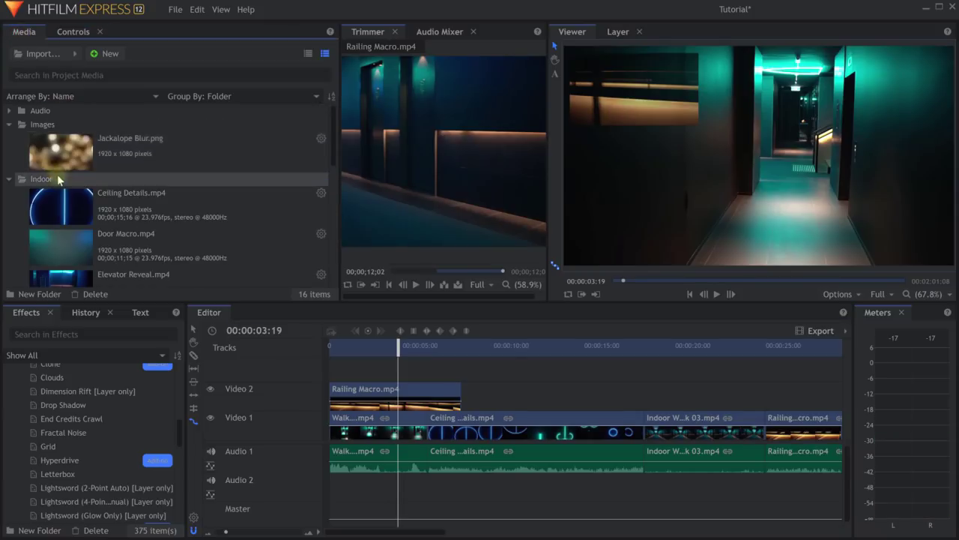
left_click(9, 113)
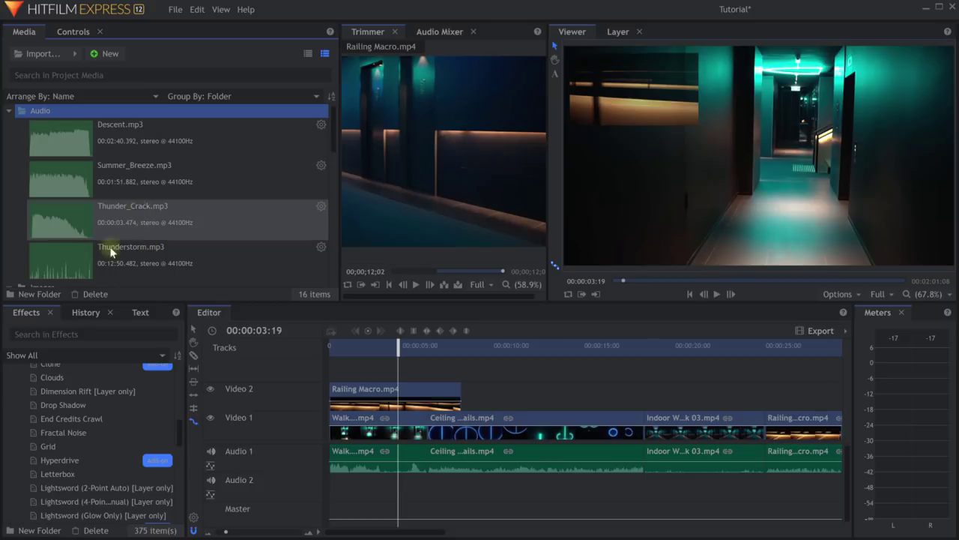
left_click(109, 156)
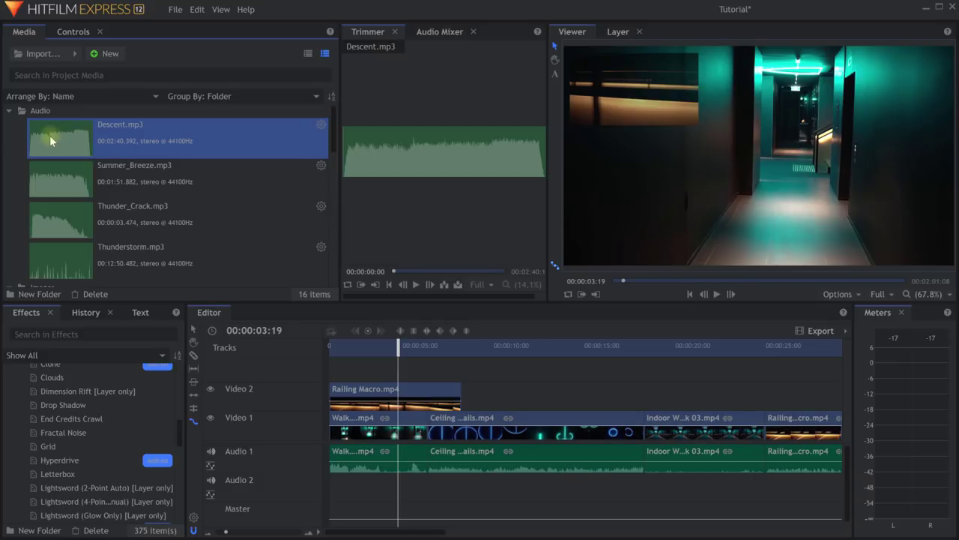
left_click_drag(48, 132, 486, 391)
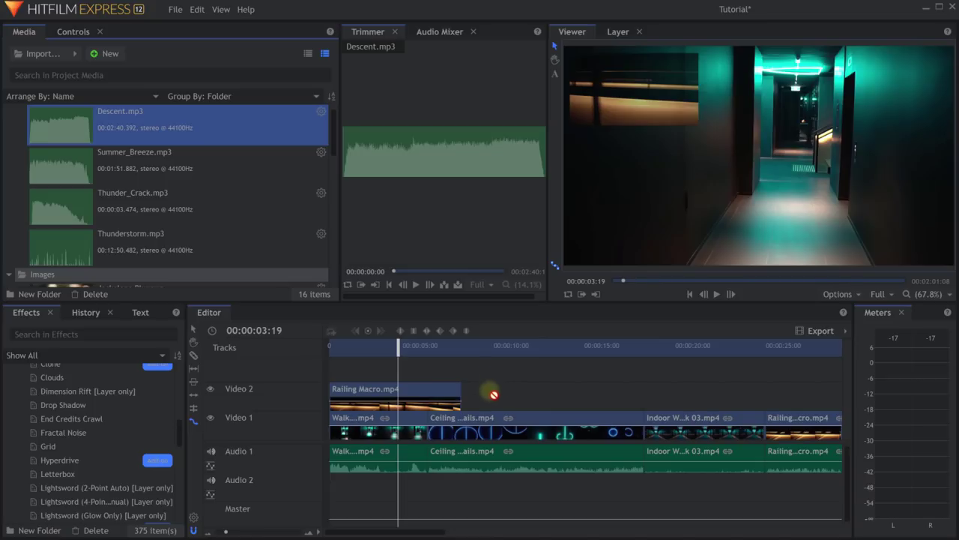
left_click_drag(494, 394, 329, 489)
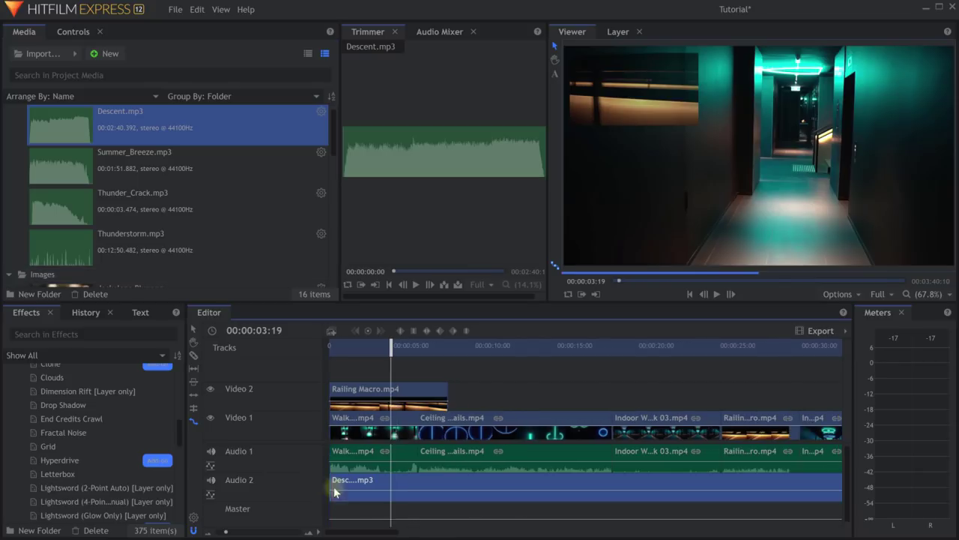
left_click_drag(403, 342, 369, 352)
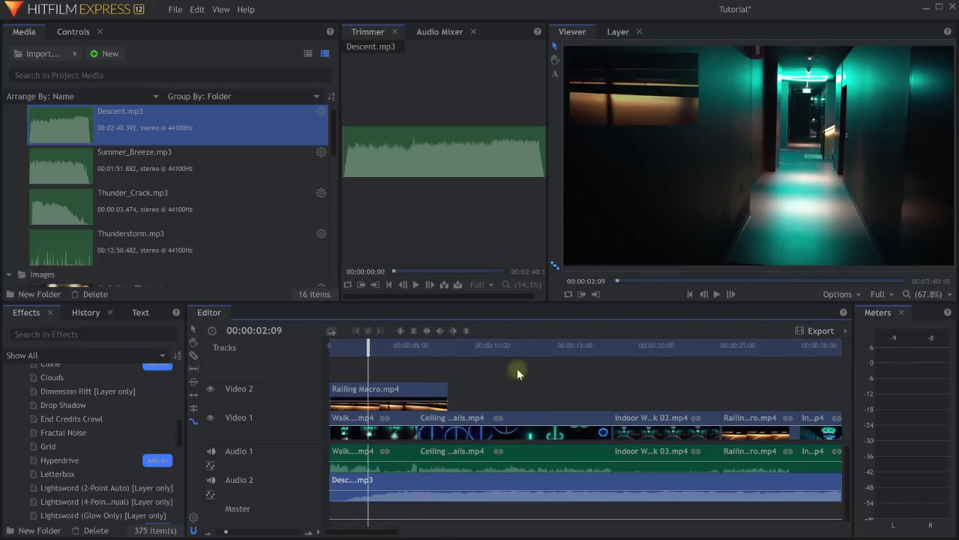
Play back the edit with the music, then save the project.
key("space")
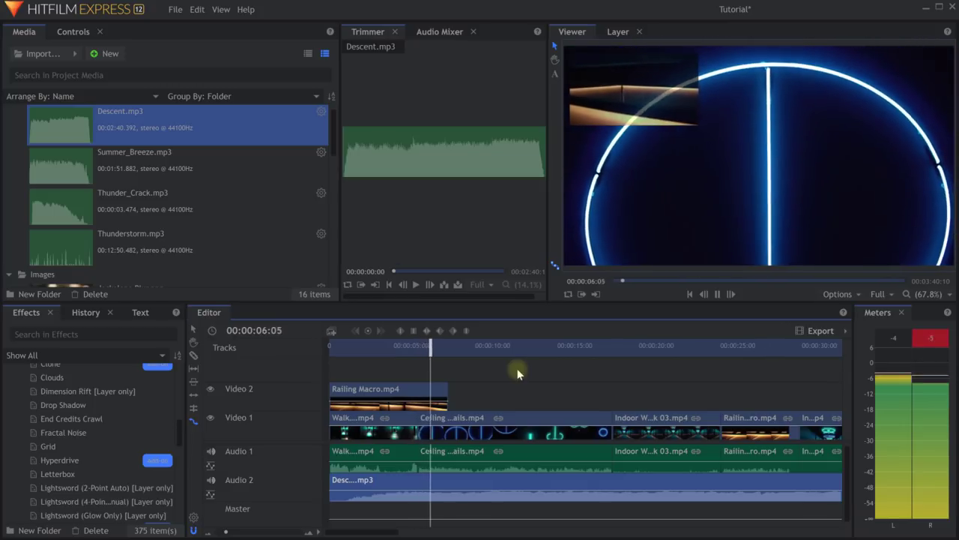
key("space")
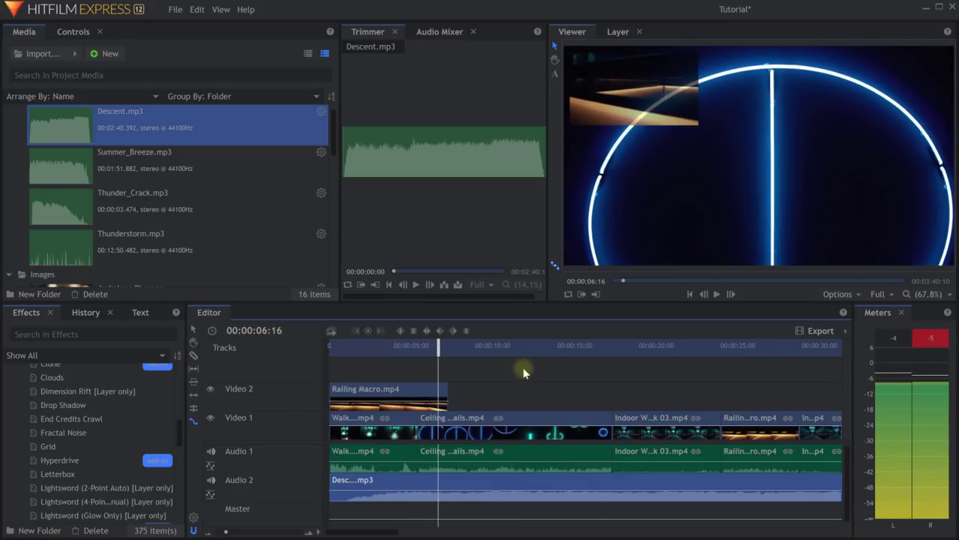
key("ctrl+s")
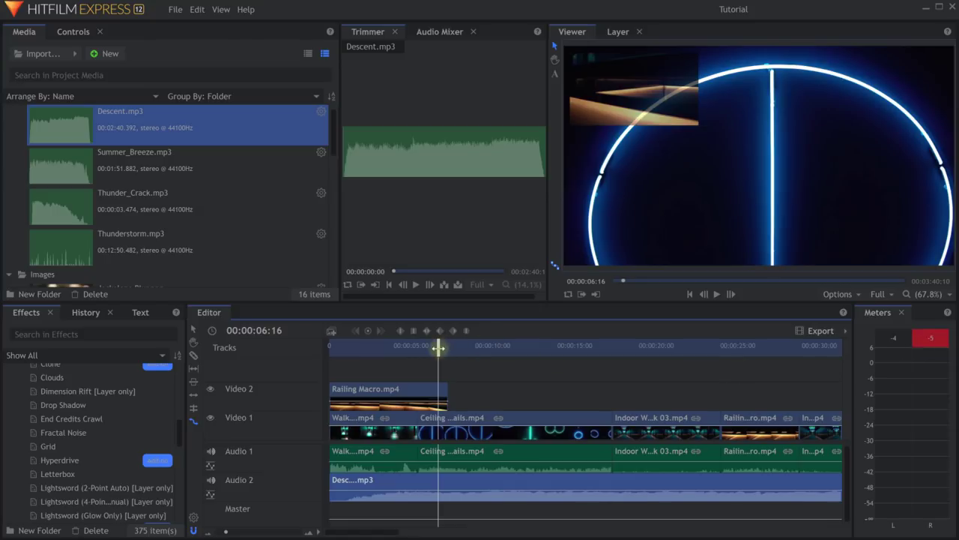
Make the audio tracks taller and select the Walk clip around the four-second mark.
left_click_drag(438, 347, 403, 352)
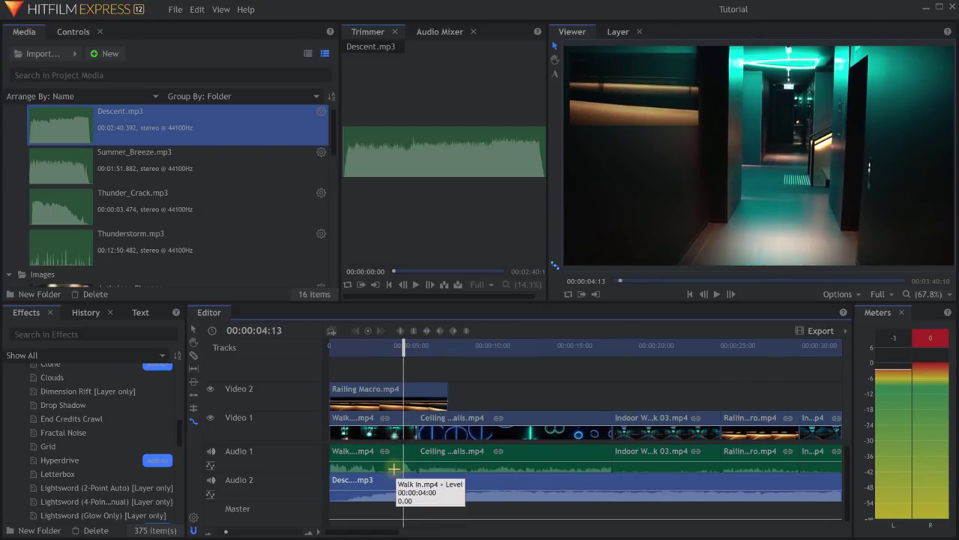
scroll(394, 468, "up", 2)
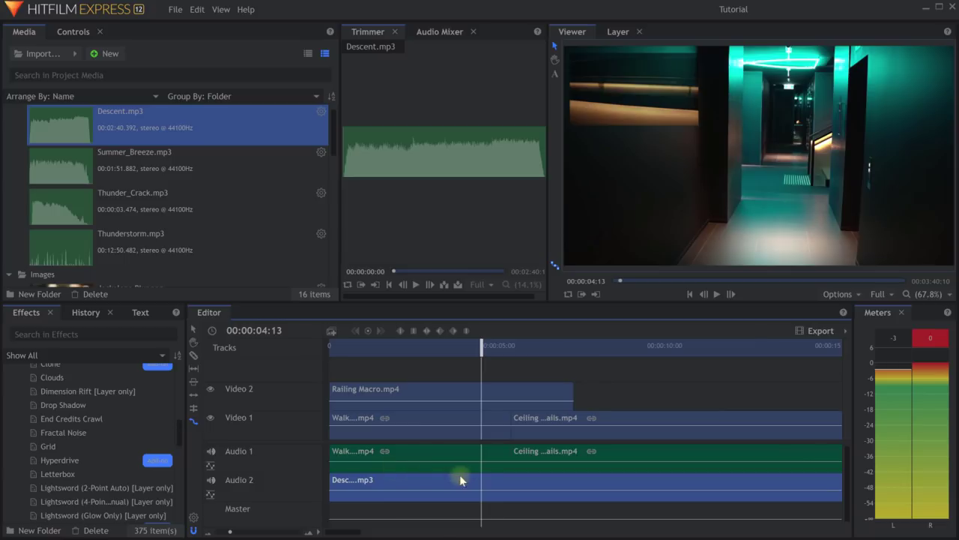
left_click(317, 532)
left_click(317, 533)
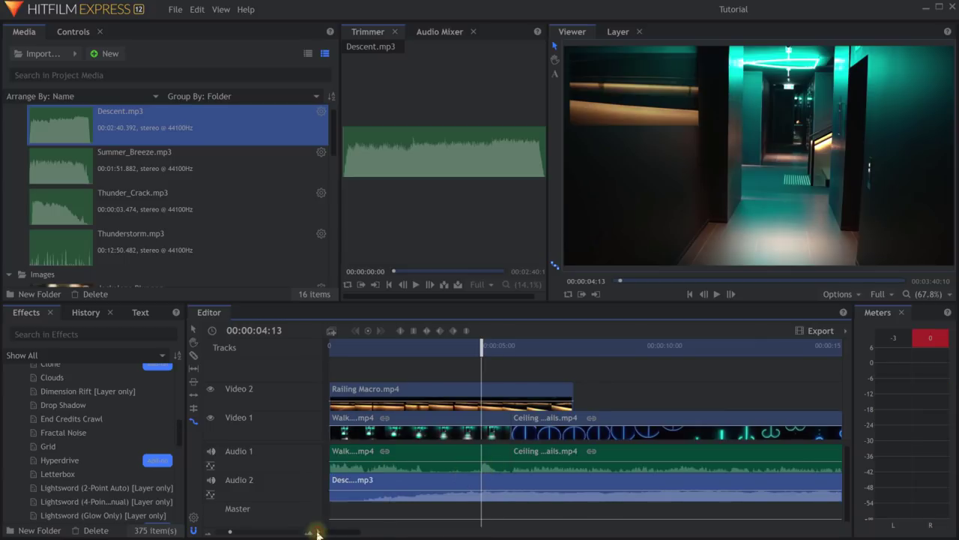
left_click(318, 533)
mouse_move(339, 510)
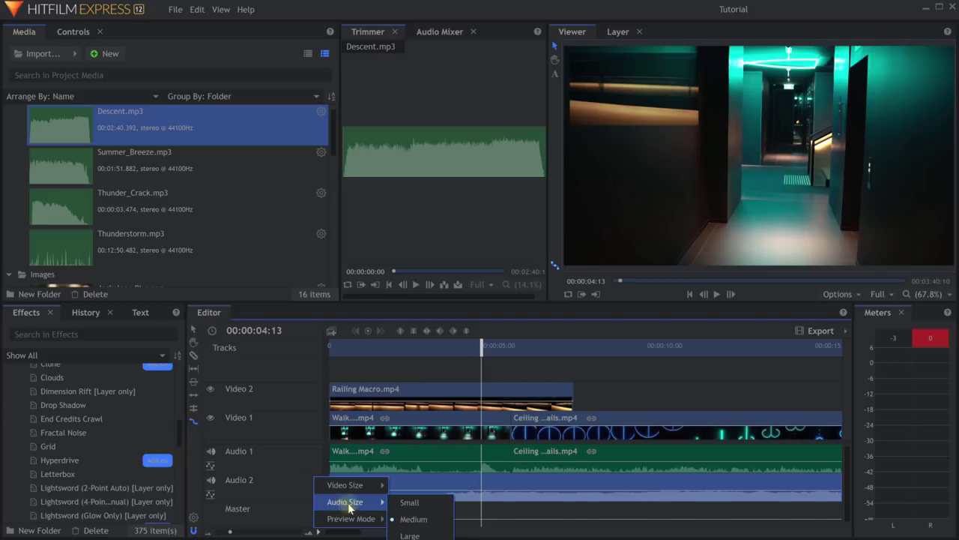
left_click(408, 534)
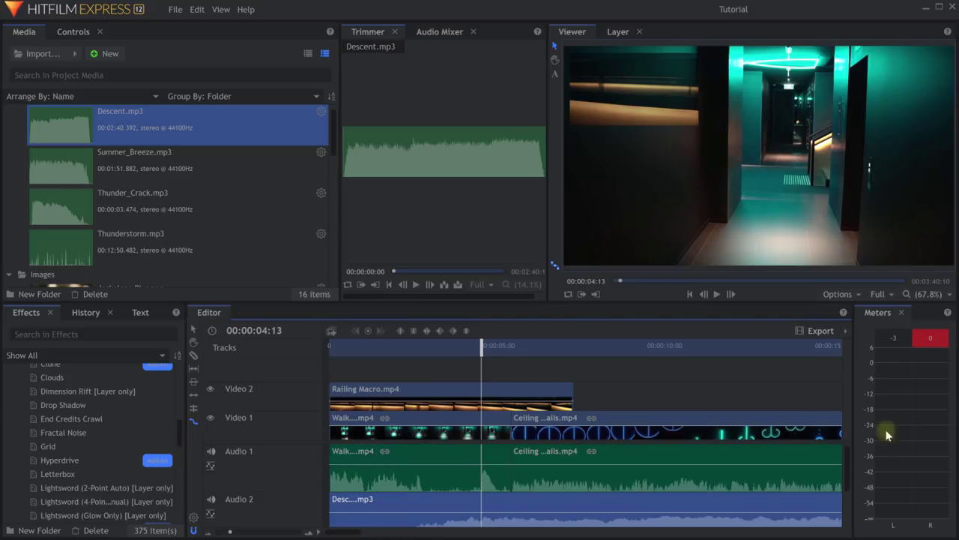
left_click(477, 476)
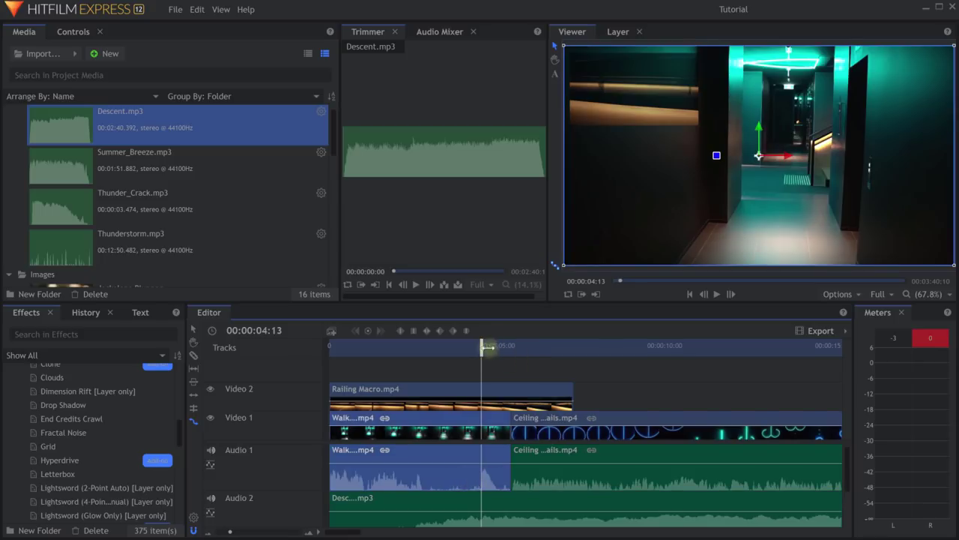
left_click(481, 347)
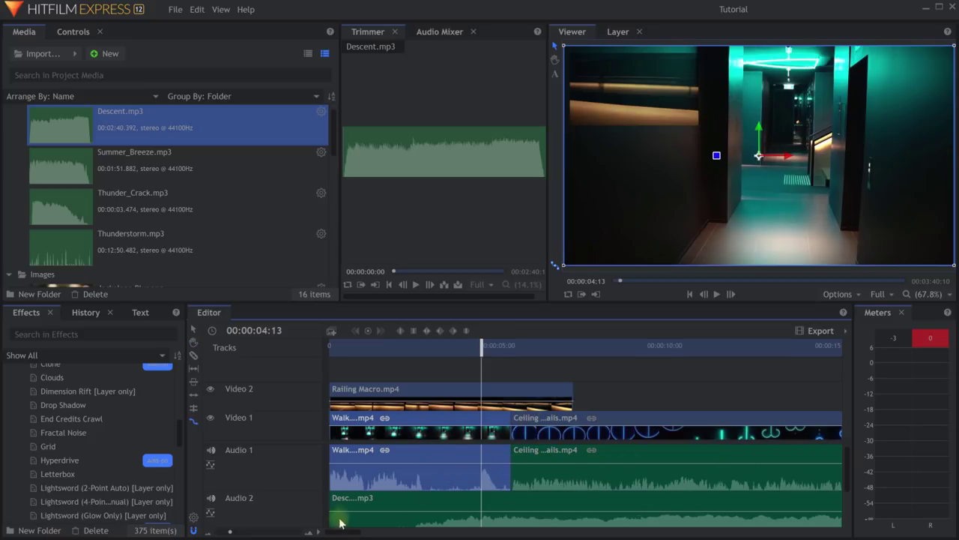
Enlarge the video tracks, enter opacity mode with O, and set Railing Macro to 55.56% opacity.
left_click(316, 531)
mouse_move(378, 486)
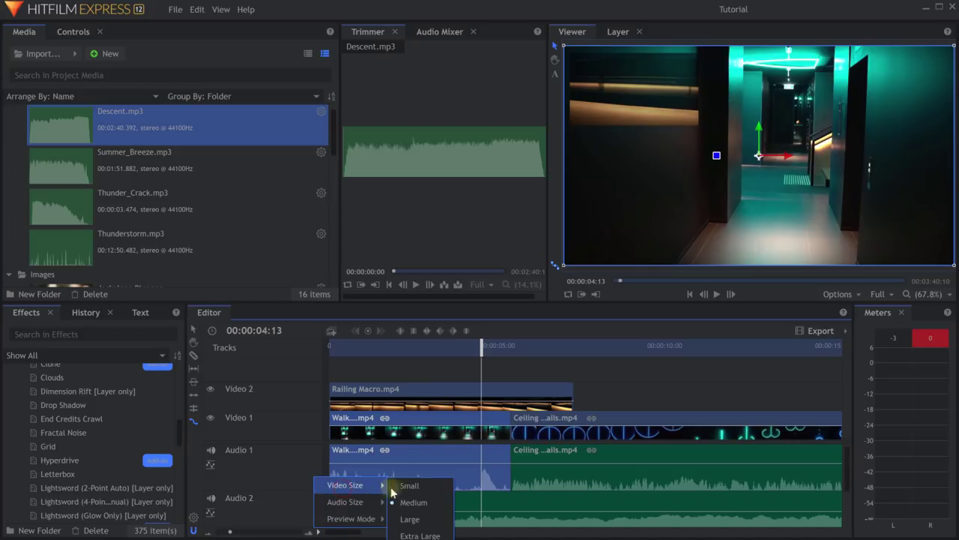
left_click(410, 519)
left_click_drag(499, 304, 509, 200)
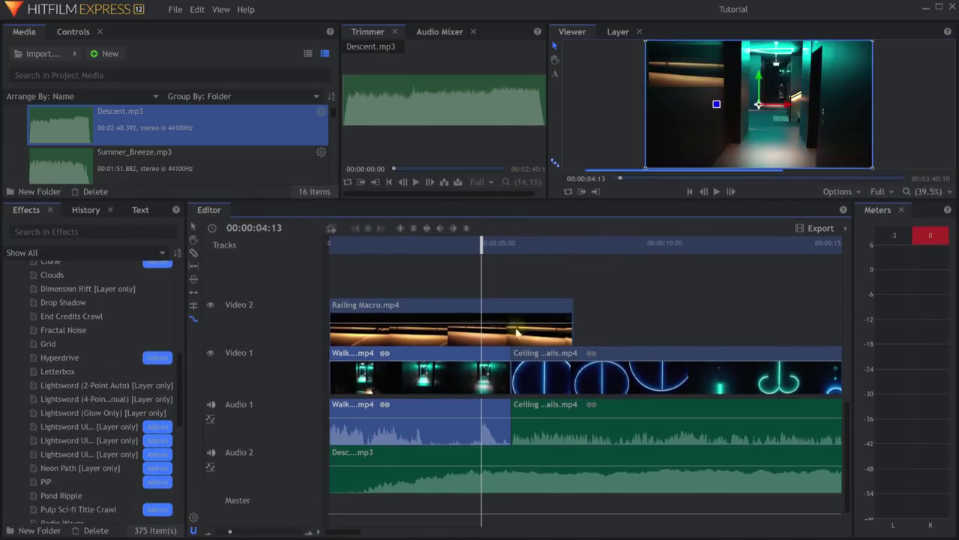
key("o")
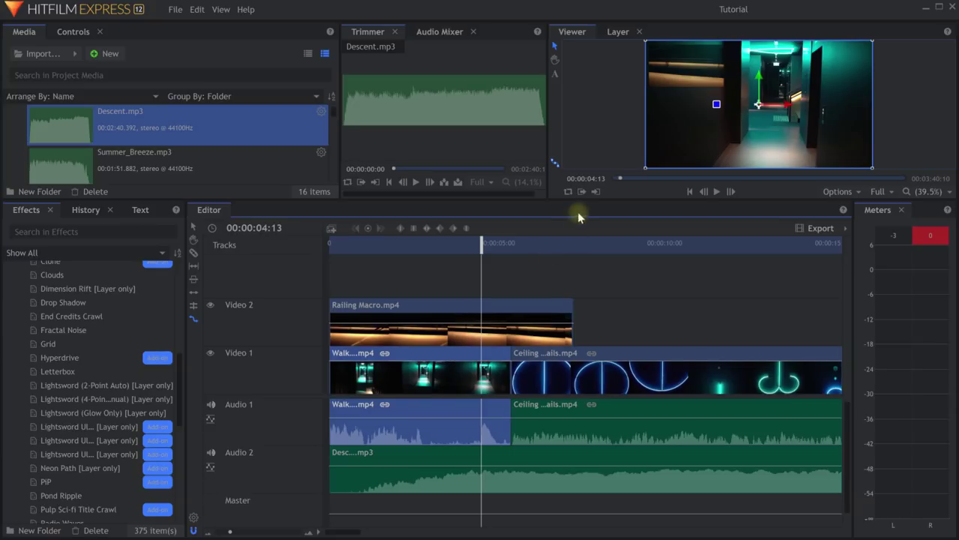
left_click_drag(581, 200, 581, 240)
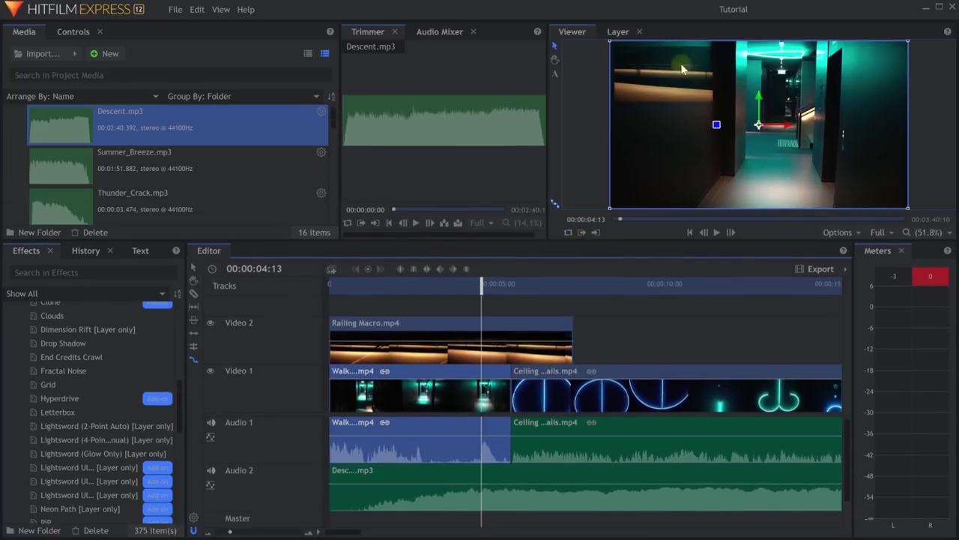
left_click(452, 327)
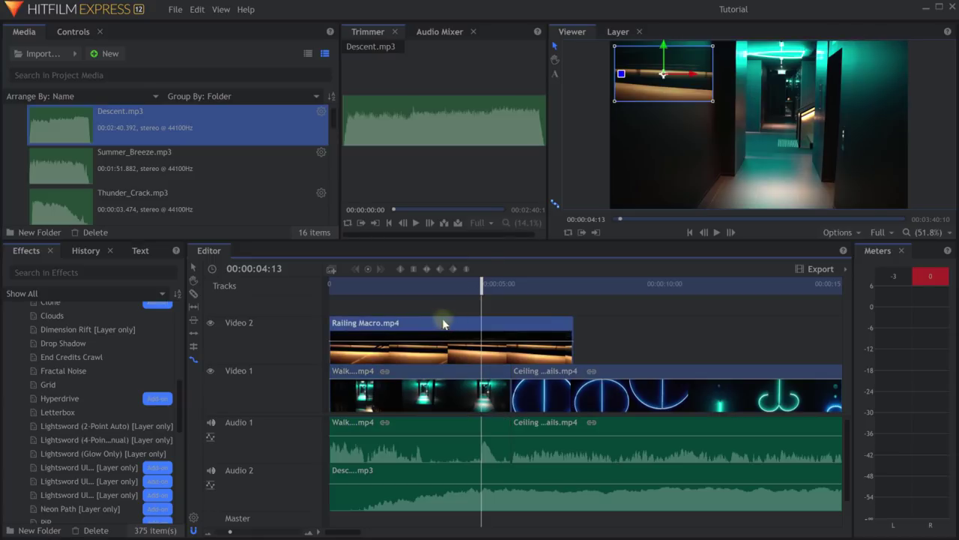
left_click_drag(447, 363, 477, 390)
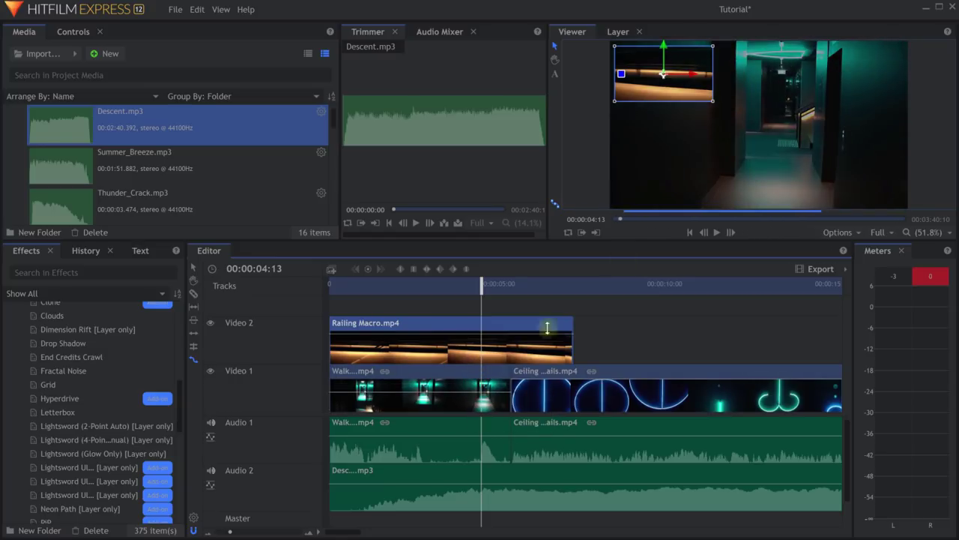
Lower the Walk In audio to -25.33 dB and the Descent music to -28 dB, then preview the mix.
left_click_drag(462, 404, 447, 364)
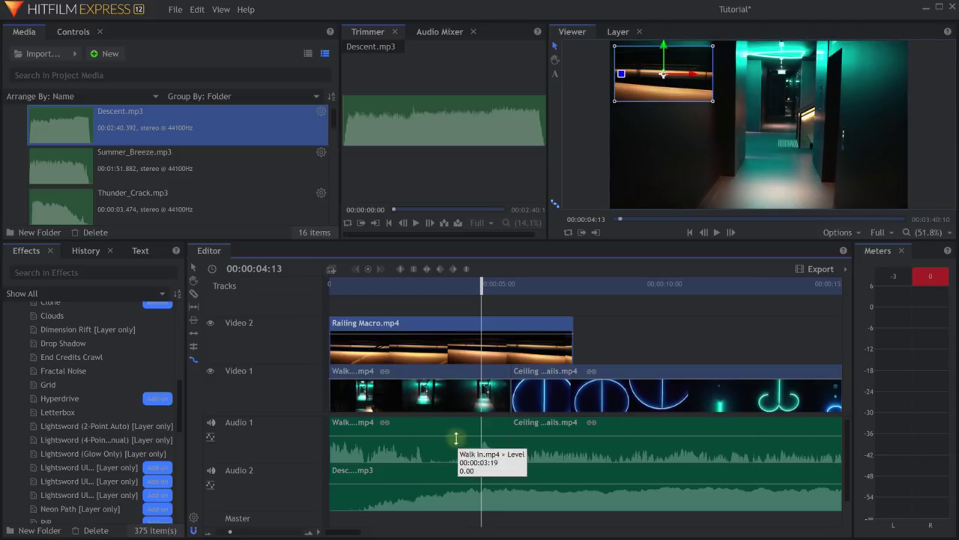
left_click_drag(455, 437, 459, 447)
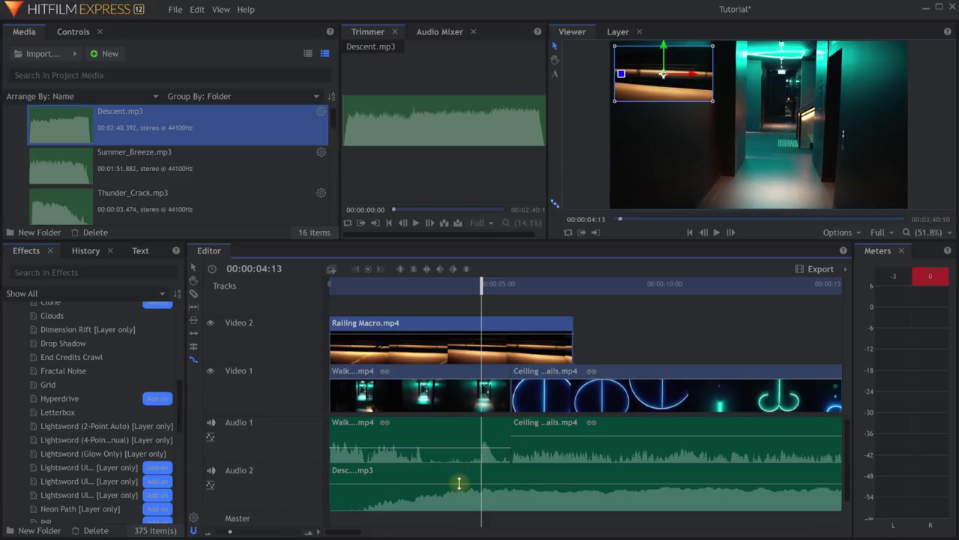
left_click_drag(459, 482, 458, 493)
left_click_drag(483, 296, 428, 294)
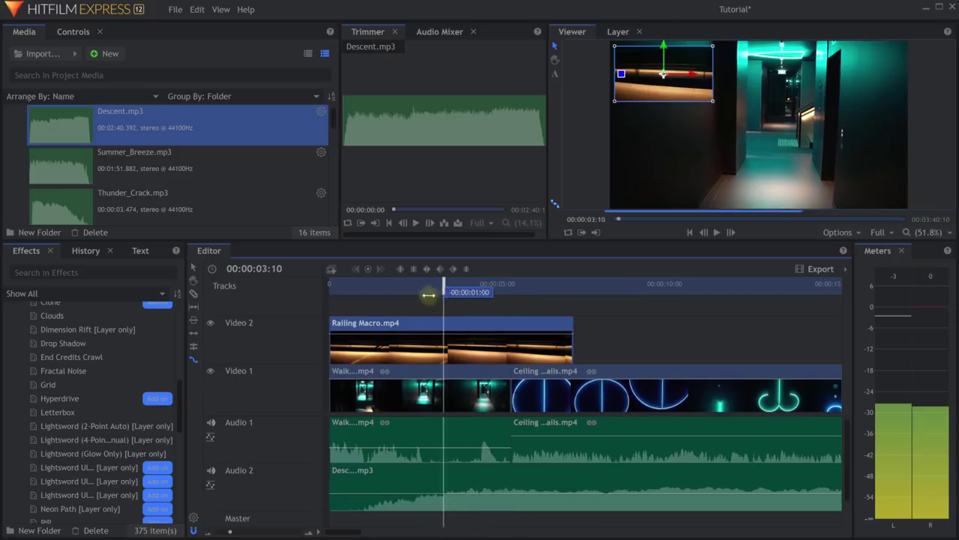
key("space")
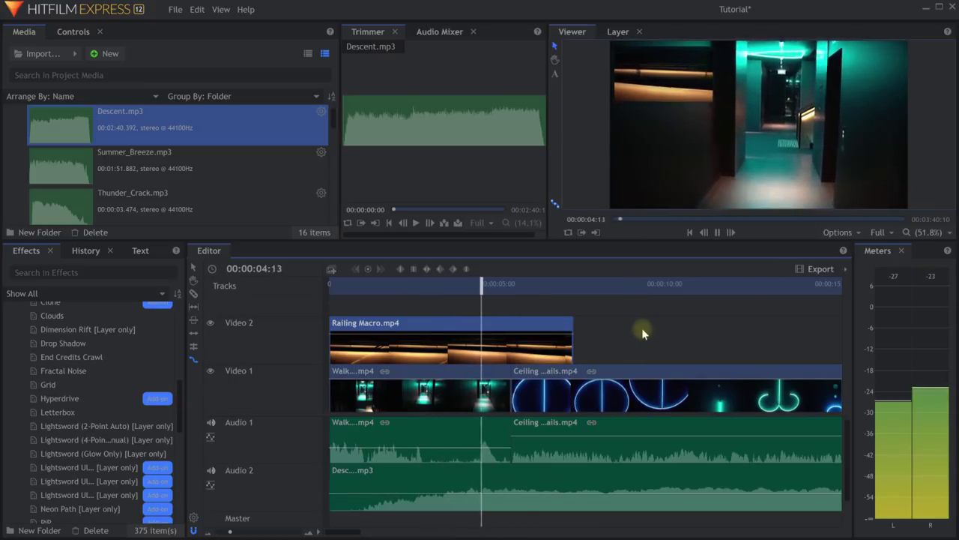
Save the project, raise the Walk audio level and try a razor cut on the Walk clip.
key("space")
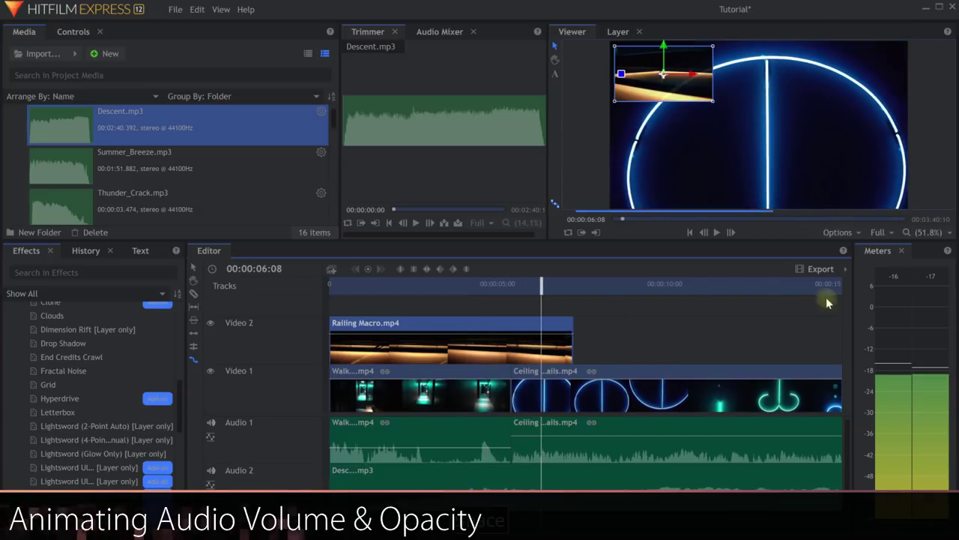
key("ctrl+s")
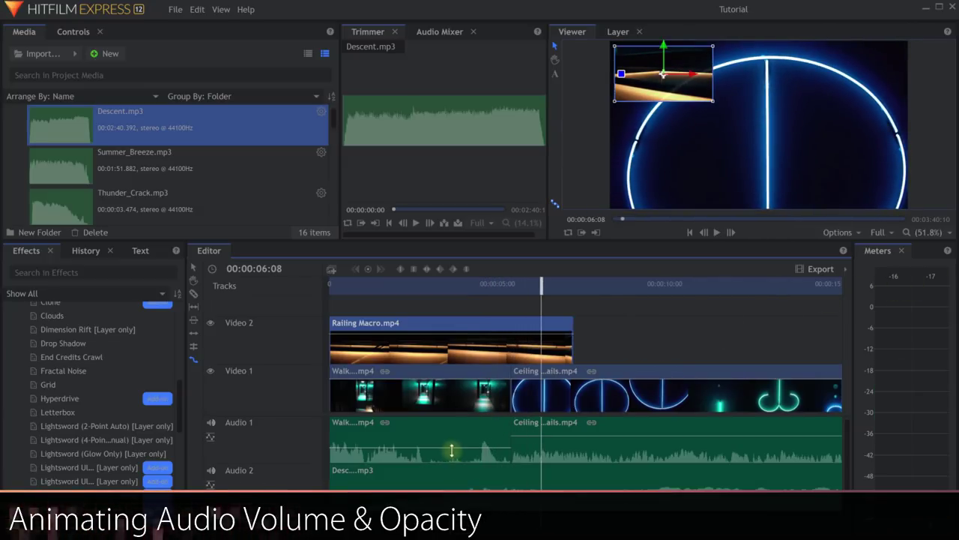
left_click_drag(452, 450, 455, 435)
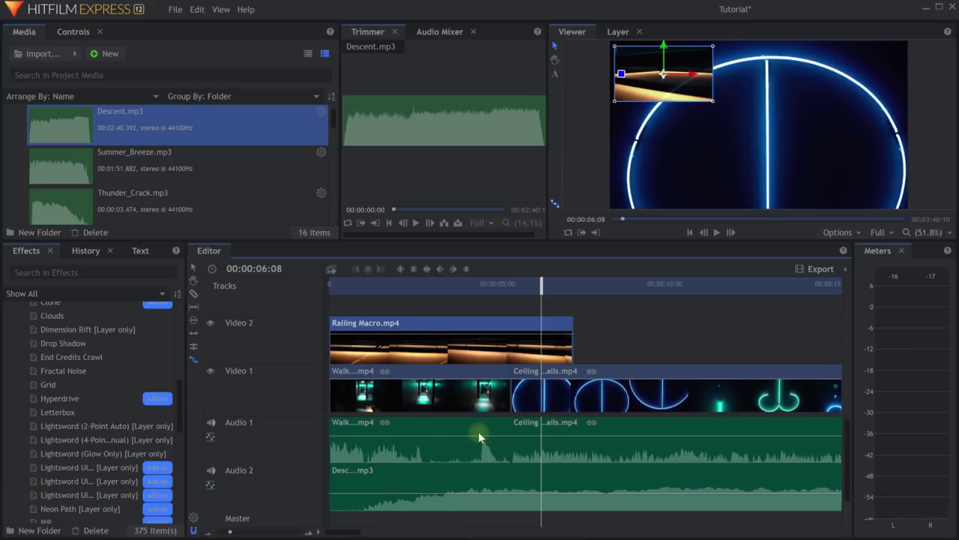
key("c")
left_click(476, 402)
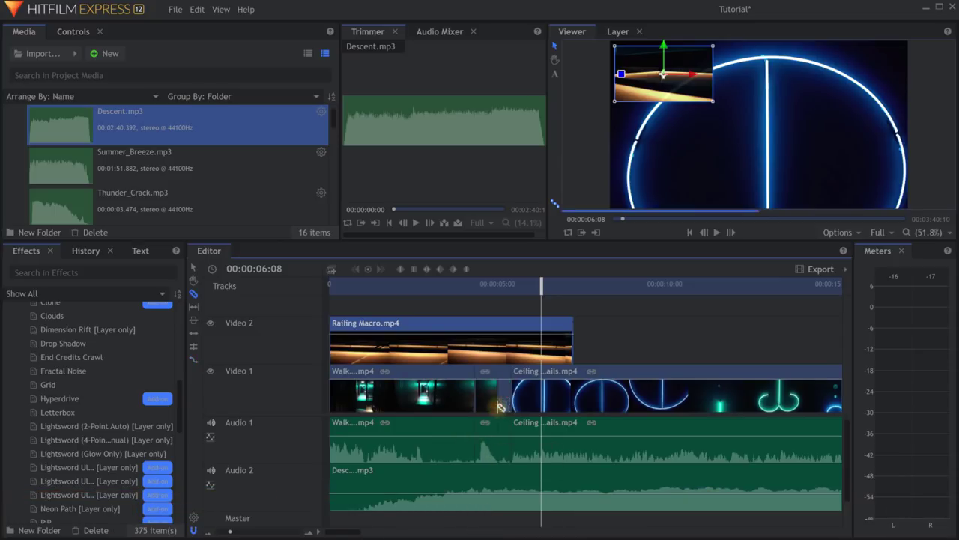
key("v")
Undo the trial cut and add a Walk In volume keyframe at about 00:00:04:01.
left_click_drag(487, 436, 488, 451)
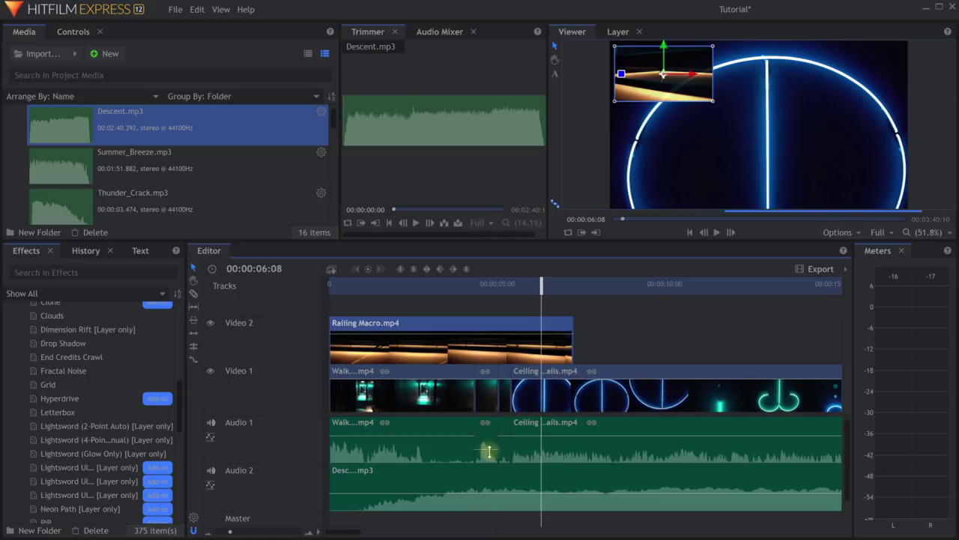
key("v")
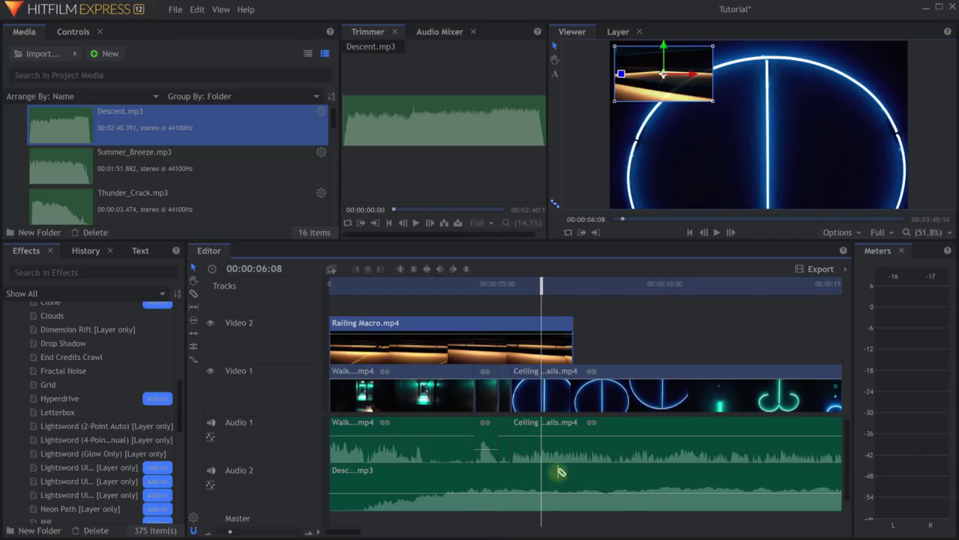
key("ctrl+z")
key("ctrl+z")
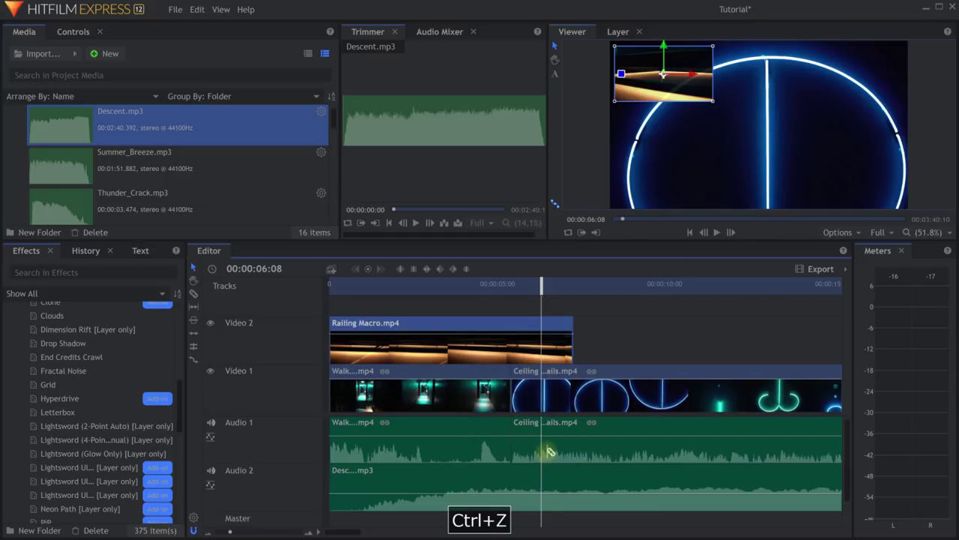
key("v")
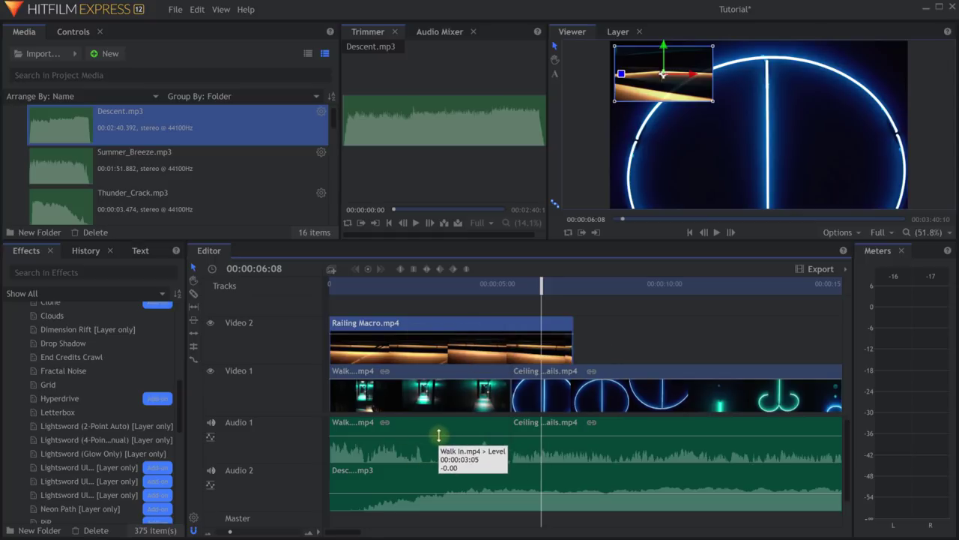
left_click_drag(454, 436, 457, 431)
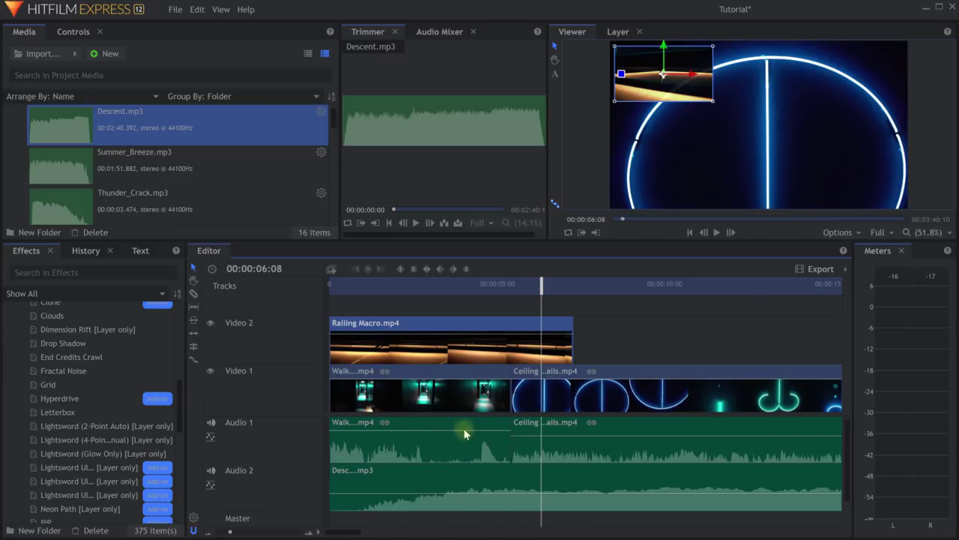
left_click(465, 432, "ctrl")
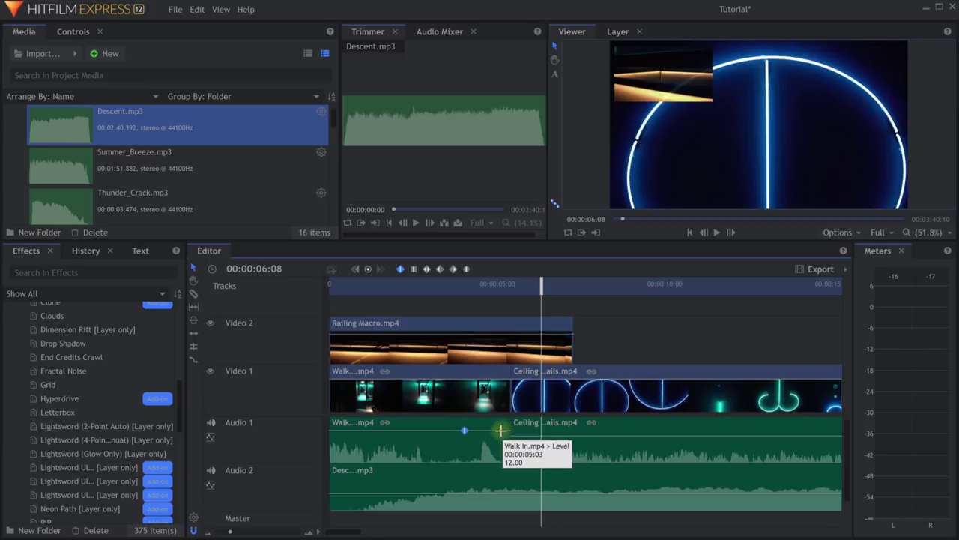
Add two more Walk In volume keyframes and pull one down to -12.00.
left_click(500, 433, "ctrl")
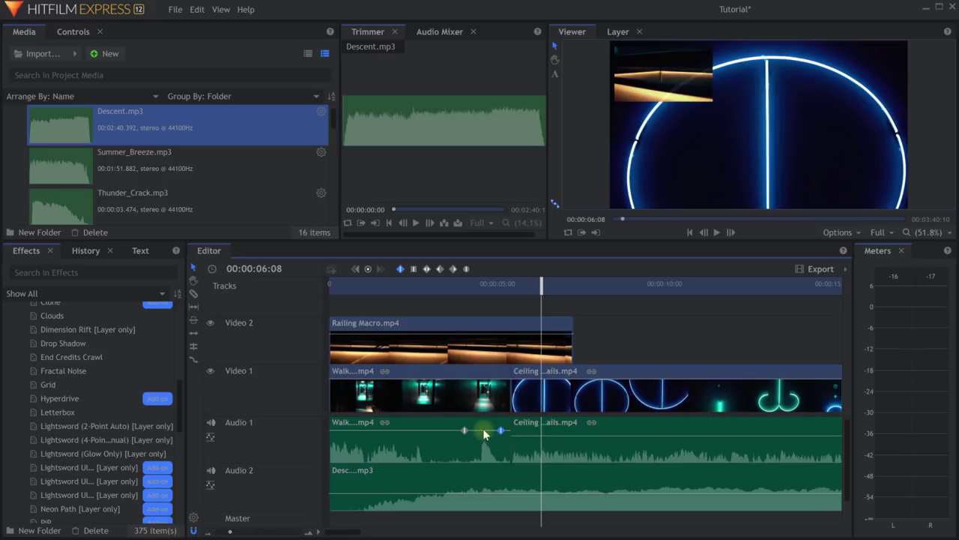
left_click(483, 430, "ctrl")
left_click_drag(483, 430, 433, 449)
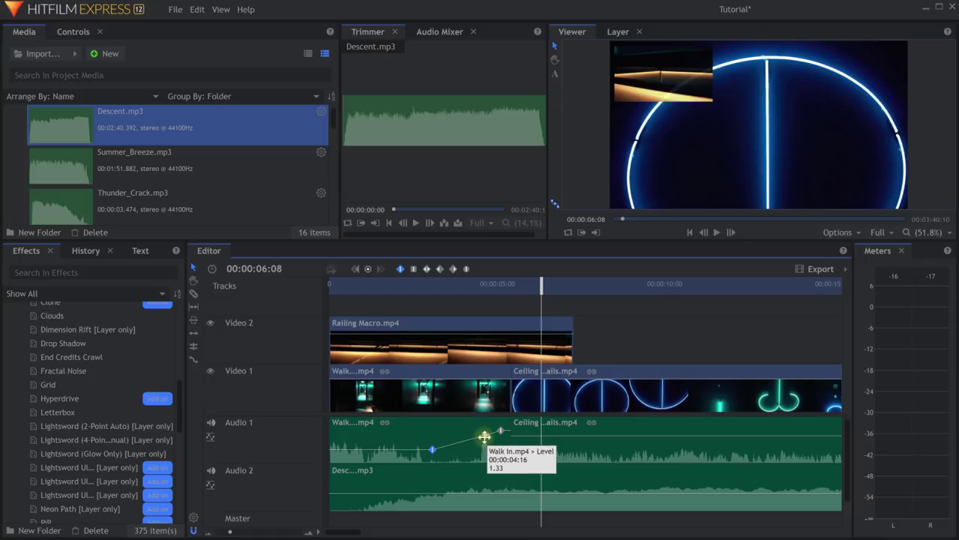
left_click_drag(485, 436, 493, 445)
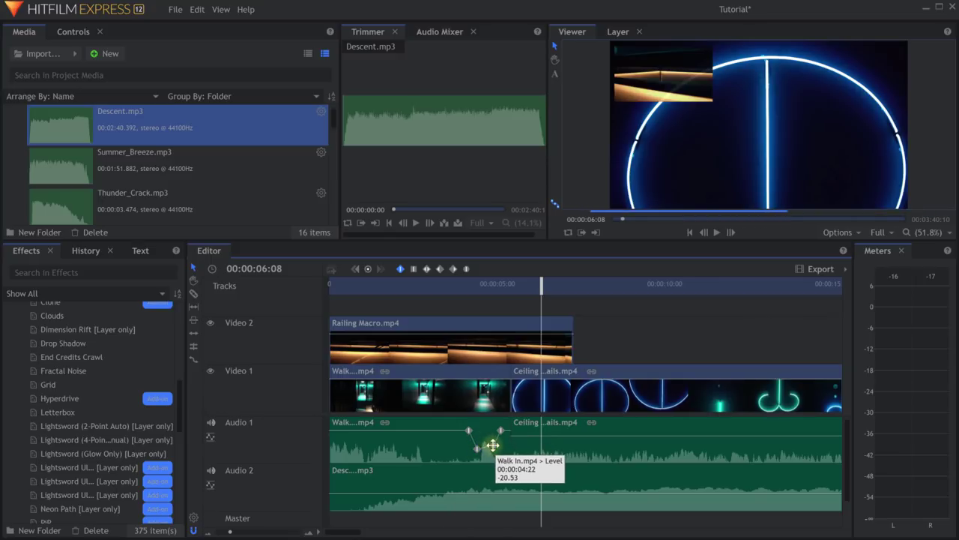
Scrub back through the volume dip and fine-tune the keyframe levels around it.
left_click_drag(542, 285, 504, 300)
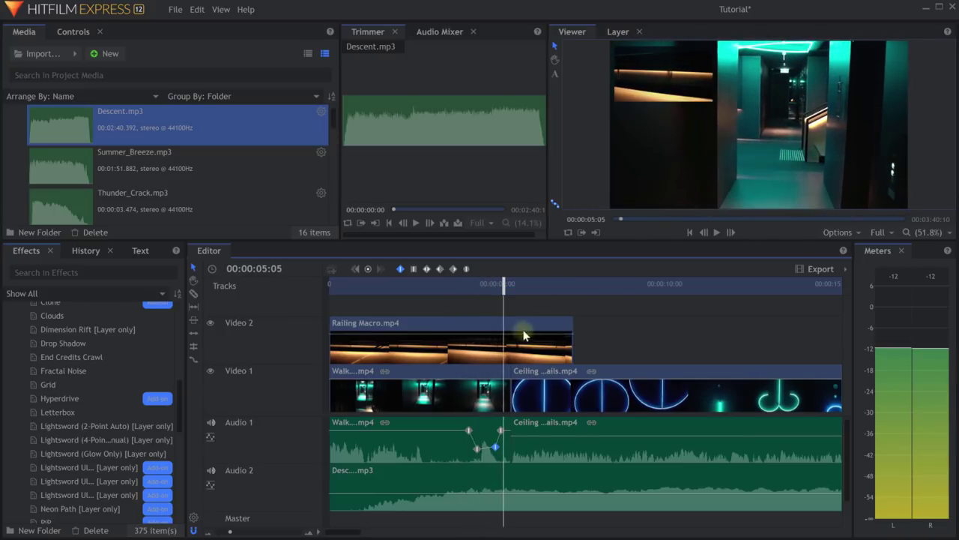
left_click_drag(450, 285, 348, 292)
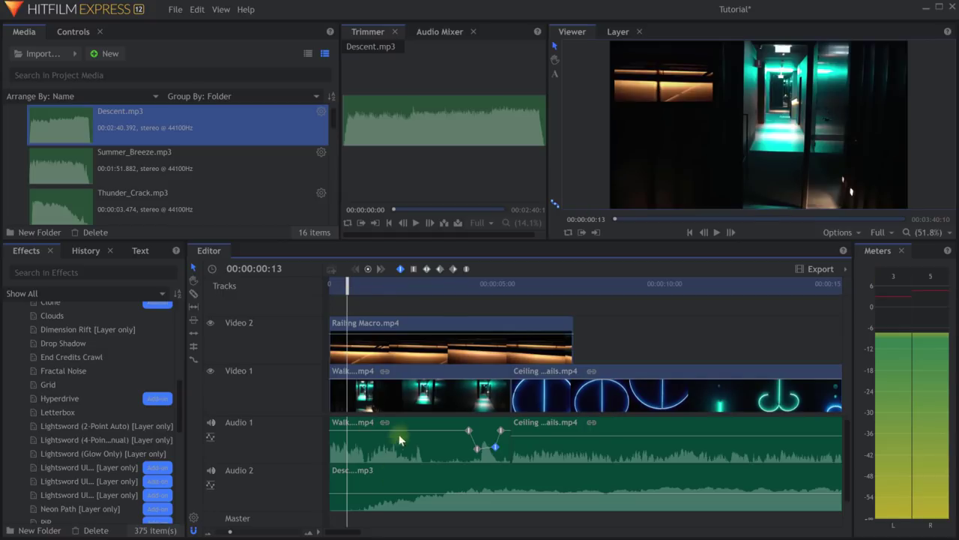
left_click_drag(404, 433, 404, 446)
left_click_drag(502, 431, 506, 436)
left_click_drag(346, 285, 330, 285)
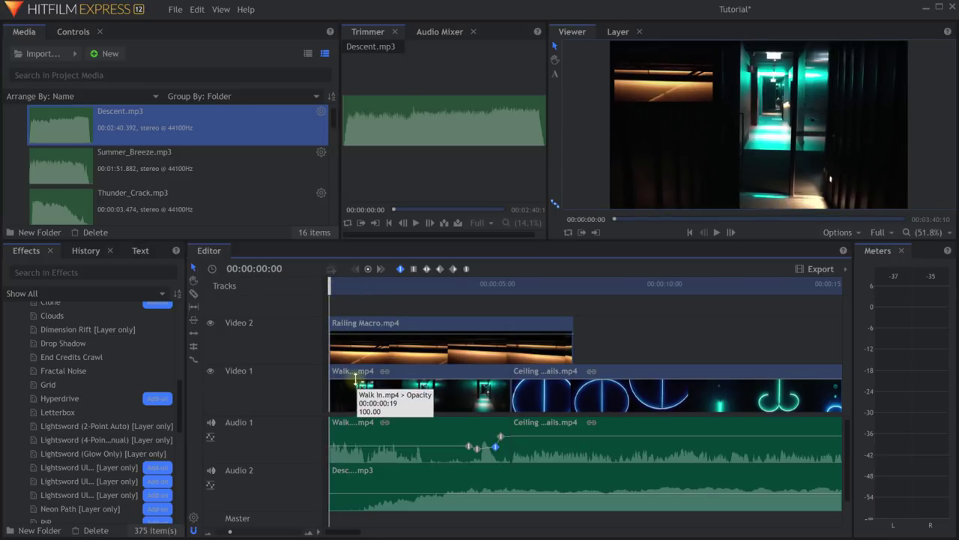
Fade Walk In in from black, set Railing Macro opacity to 70.37, and enlarge the preview.
left_click(352, 380, "ctrl")
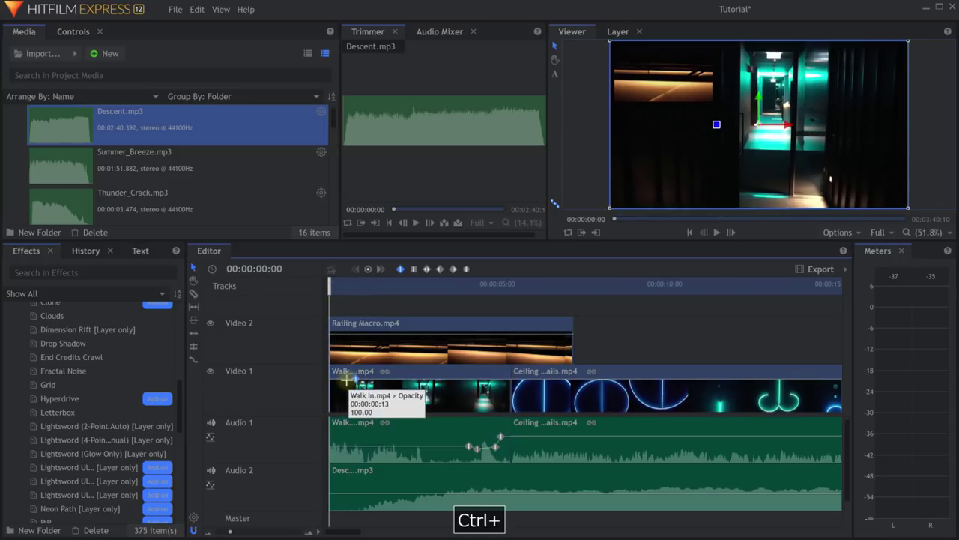
left_click_drag(343, 386, 316, 418)
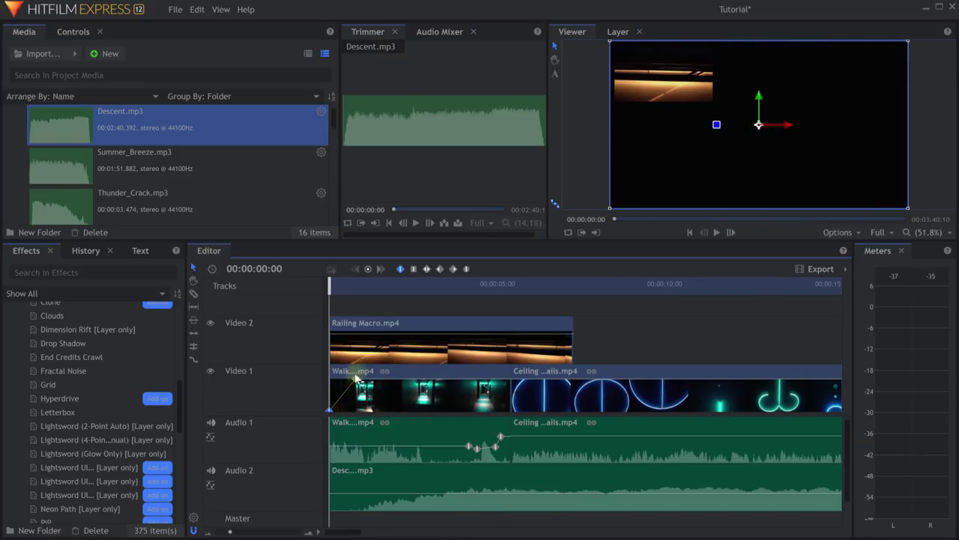
left_click_drag(381, 335, 370, 363)
key("space")
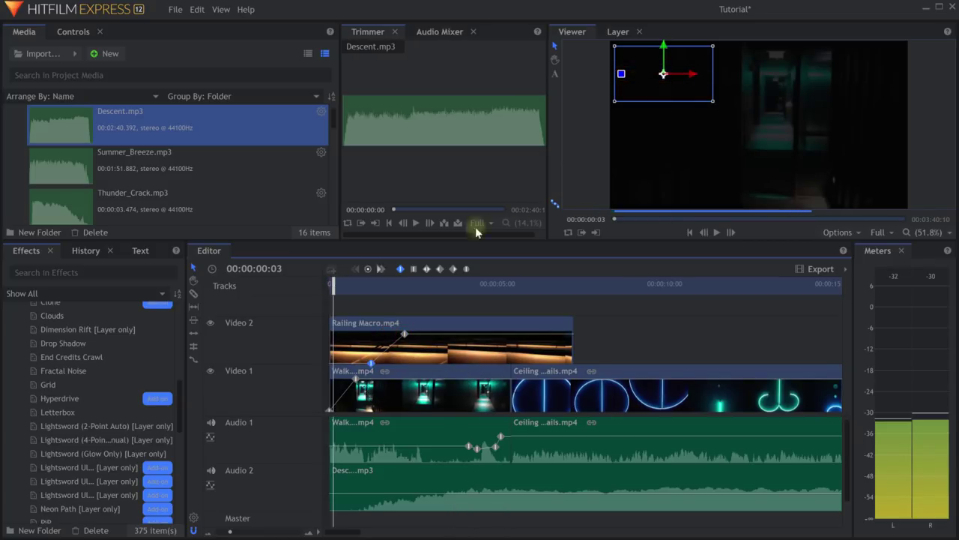
left_click_drag(534, 245, 535, 288)
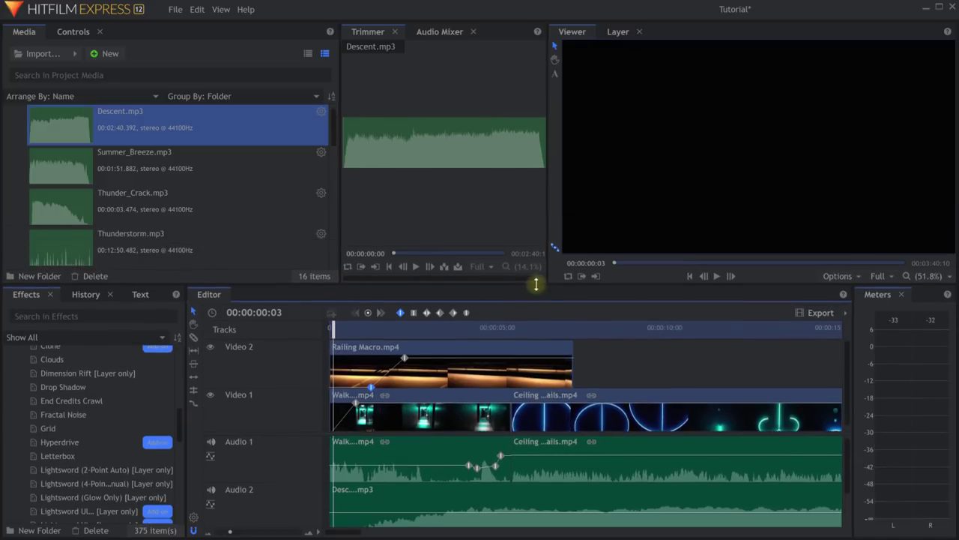
left_click_drag(348, 338, 604, 379)
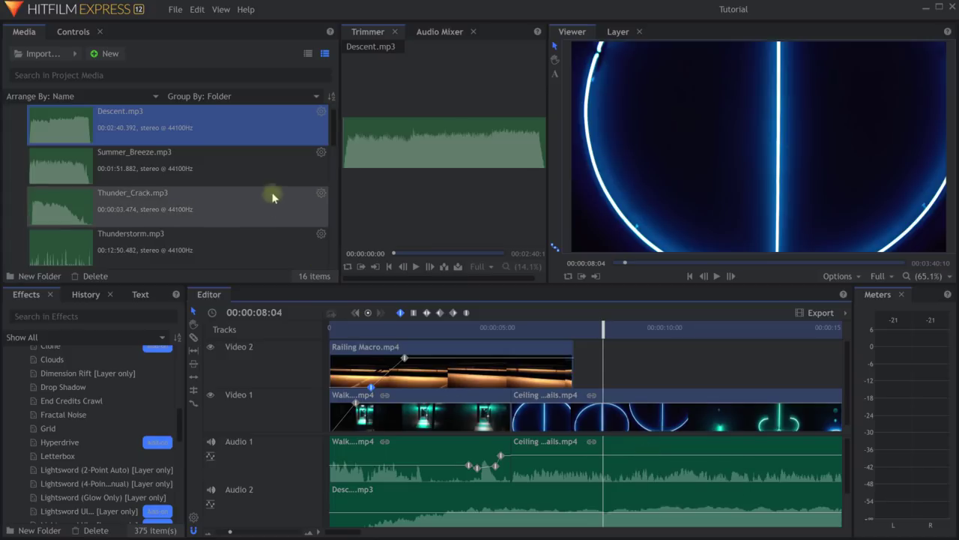
Adjust the Effects panel width and show the Audio Mixer with Audio 1, Audio 2 and Master strips.
left_click(221, 10)
mouse_move(236, 79)
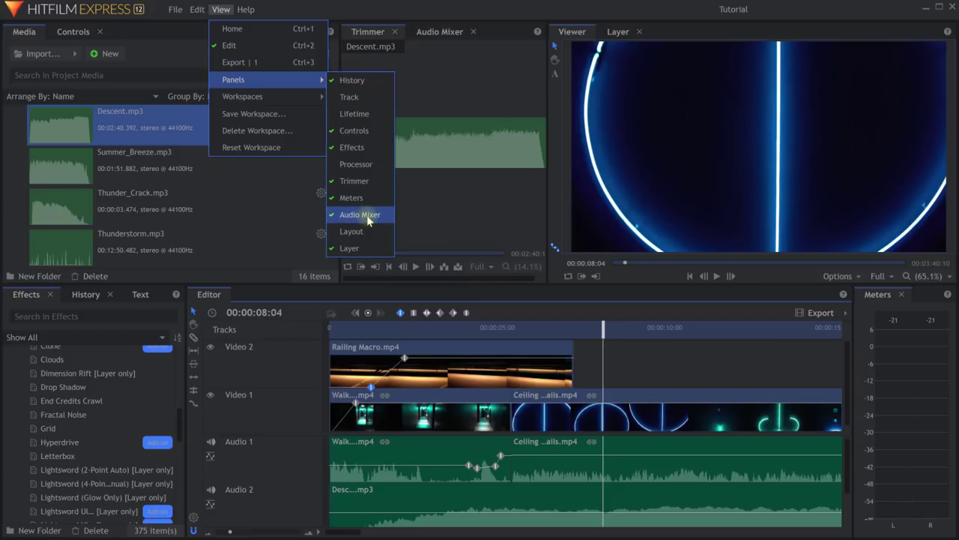
left_click(363, 33)
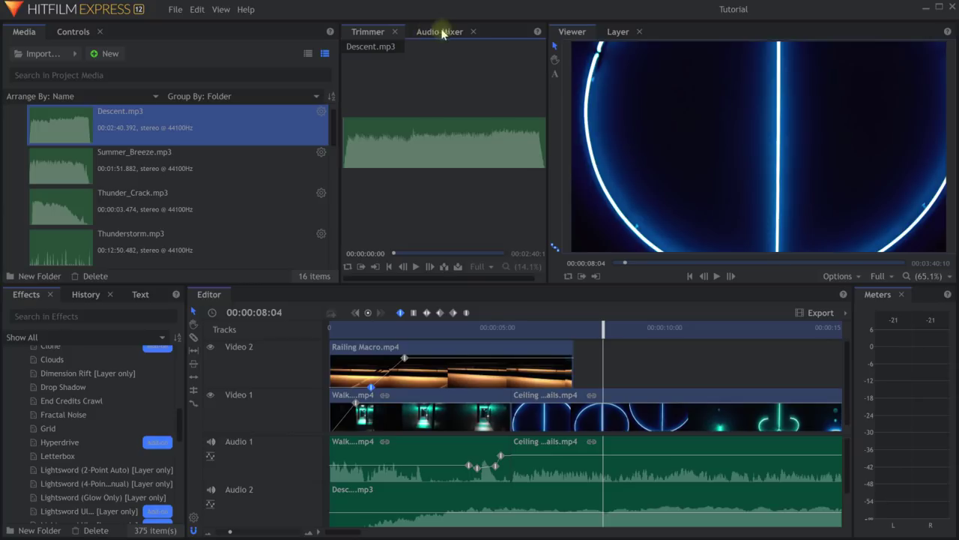
left_click(225, 10)
mouse_move(258, 79)
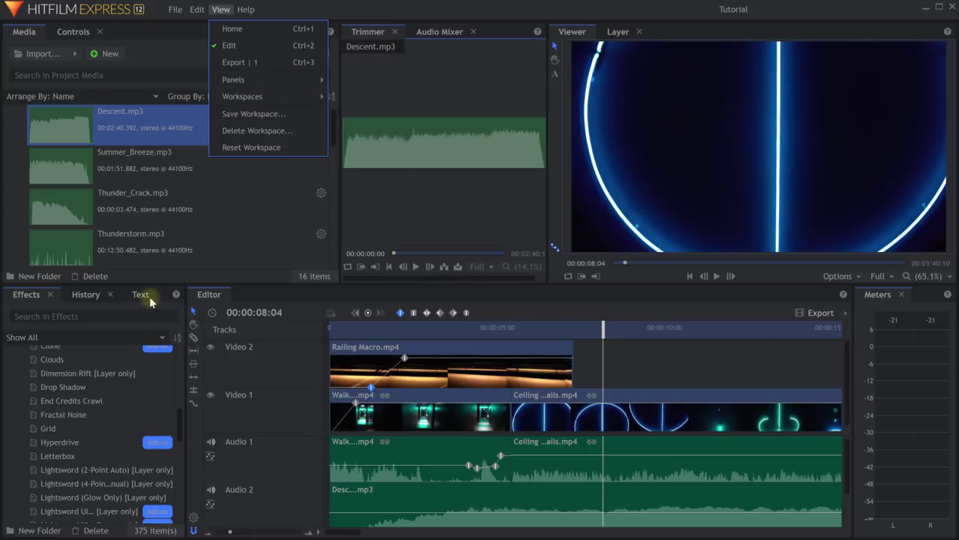
left_click(184, 310)
left_click_drag(184, 310, 125, 314)
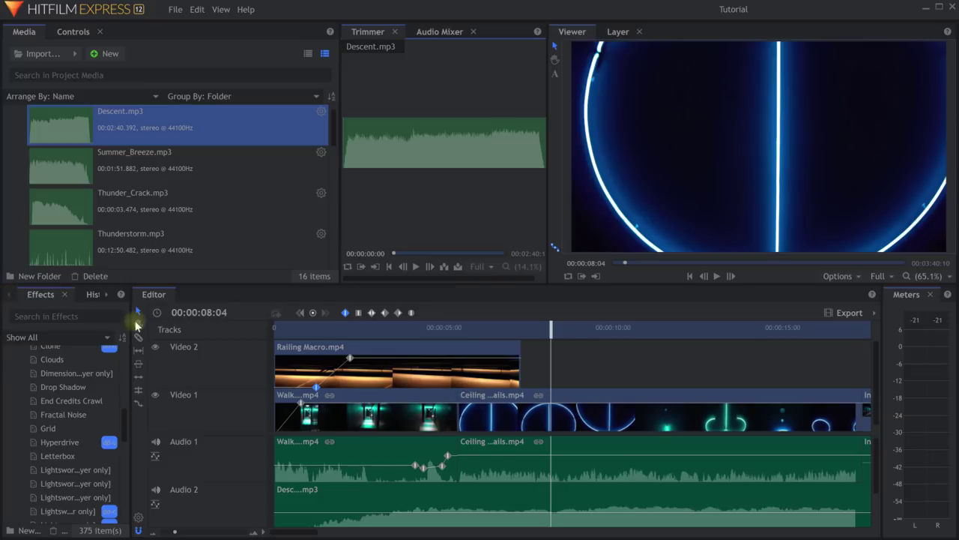
left_click_drag(131, 321, 203, 321)
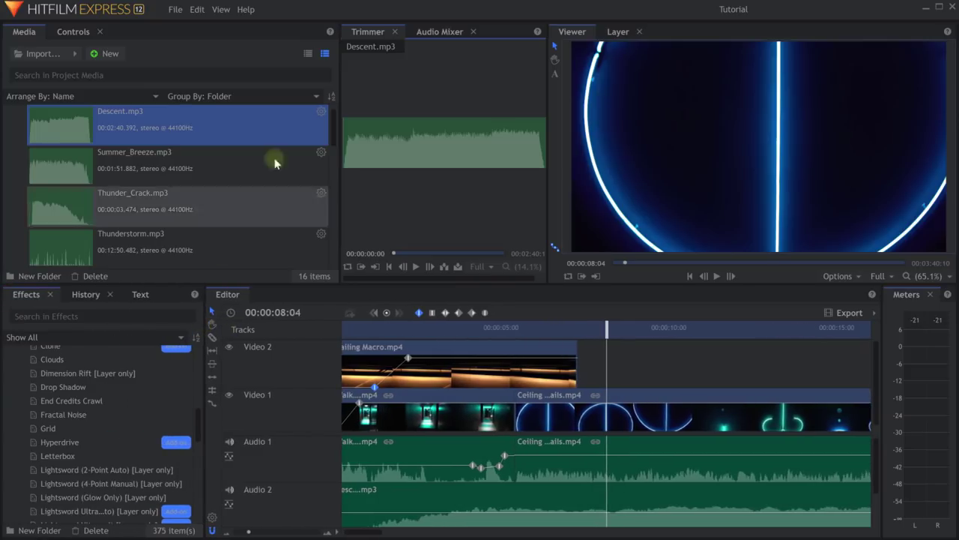
left_click(435, 33)
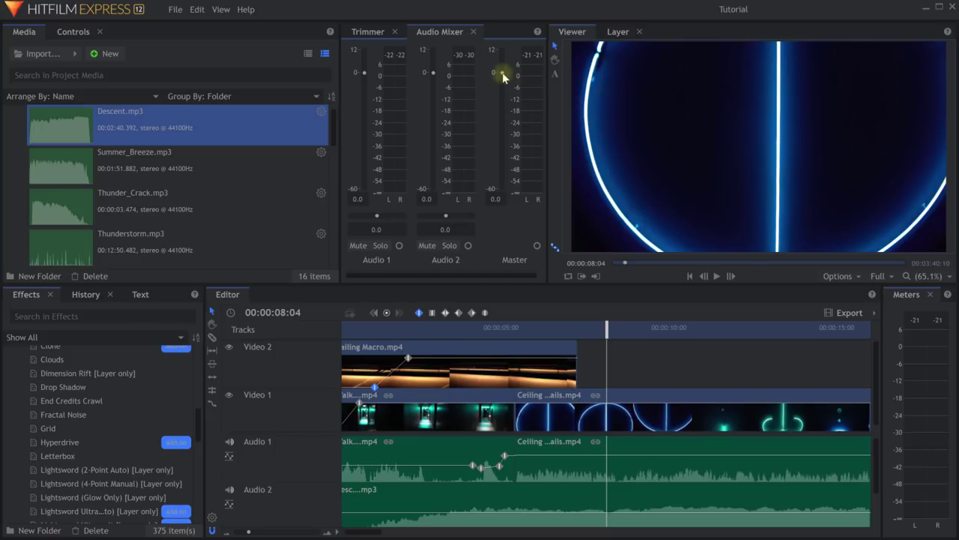
Turn down the Audio 1 fader and rename Audio 1 to Noise and Audio 2 to Music.
left_click_drag(503, 73, 503, 103)
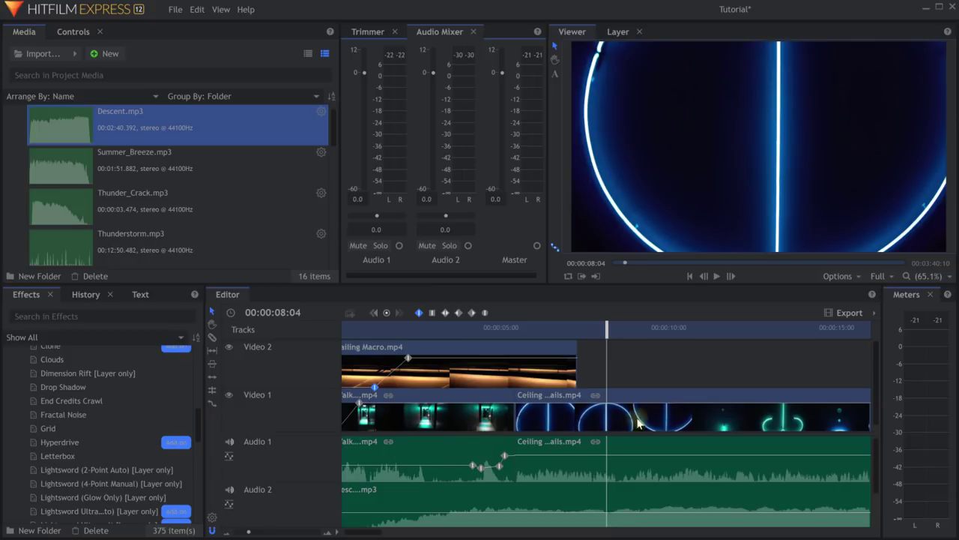
scroll(592, 442, "down", 6)
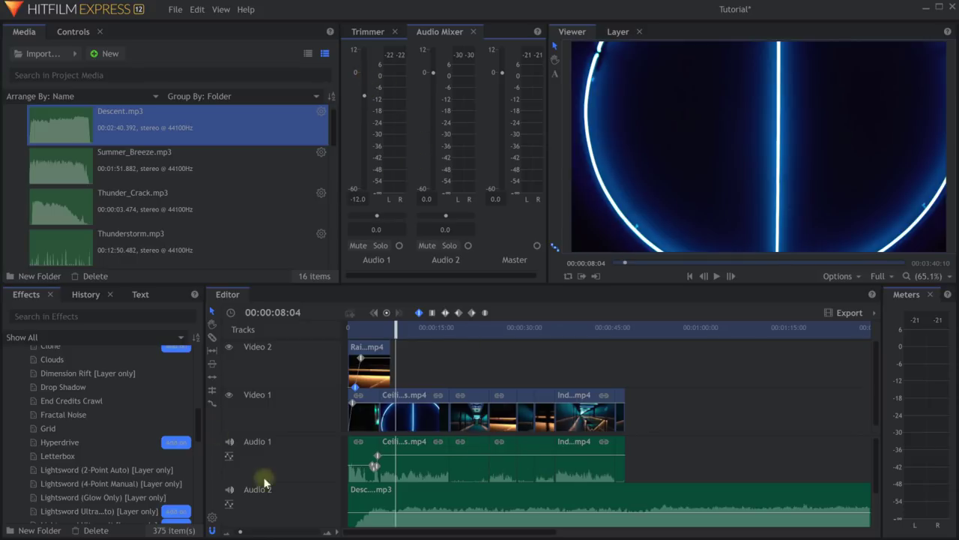
right_click(284, 442)
left_click(322, 477)
type("Noise")
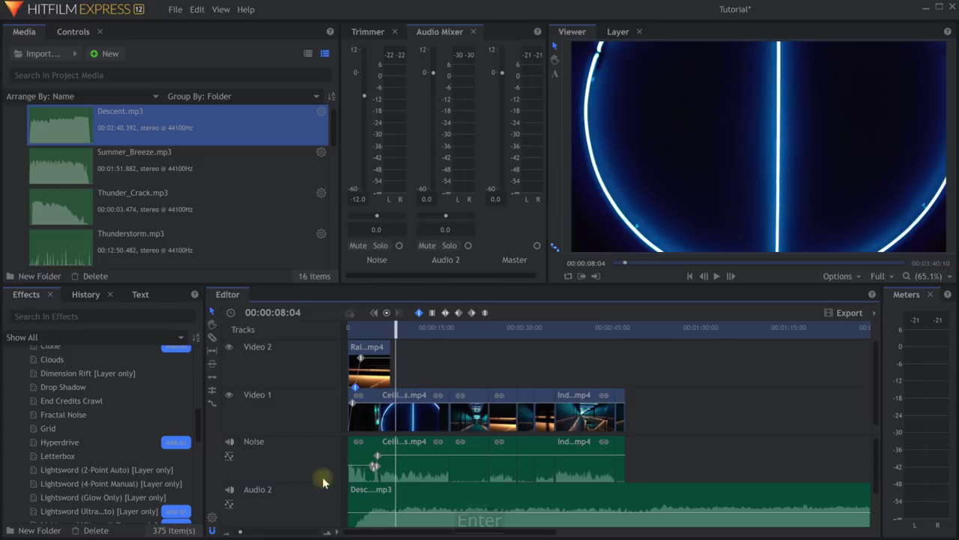
key("Return")
right_click(270, 495)
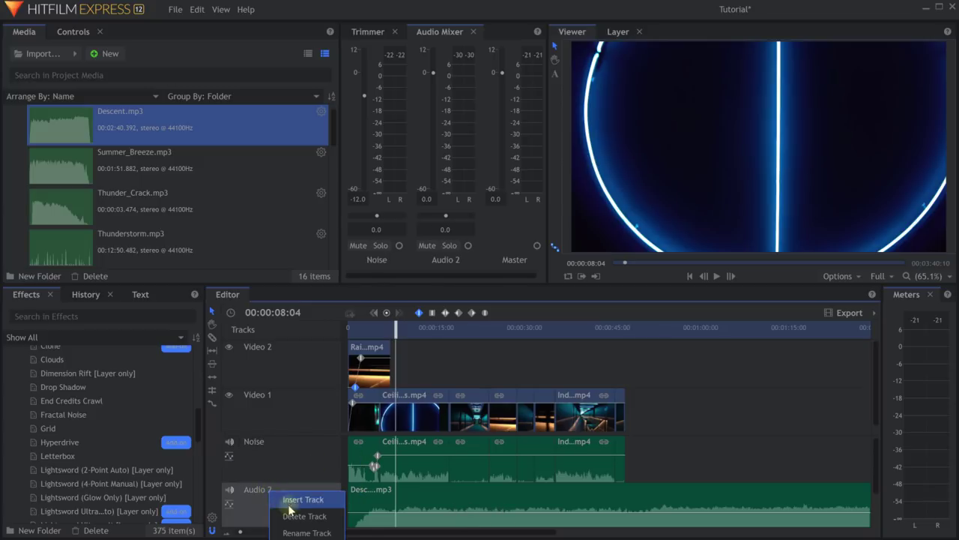
left_click(296, 531)
type("Music")
key("Return")
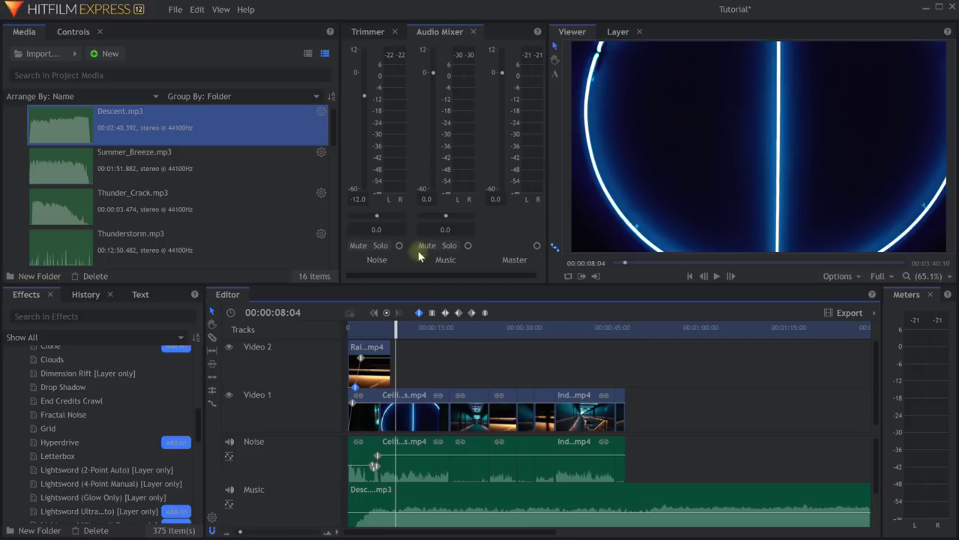
Set the Noise fader to -20, play back the mix and save the project.
left_click(378, 260)
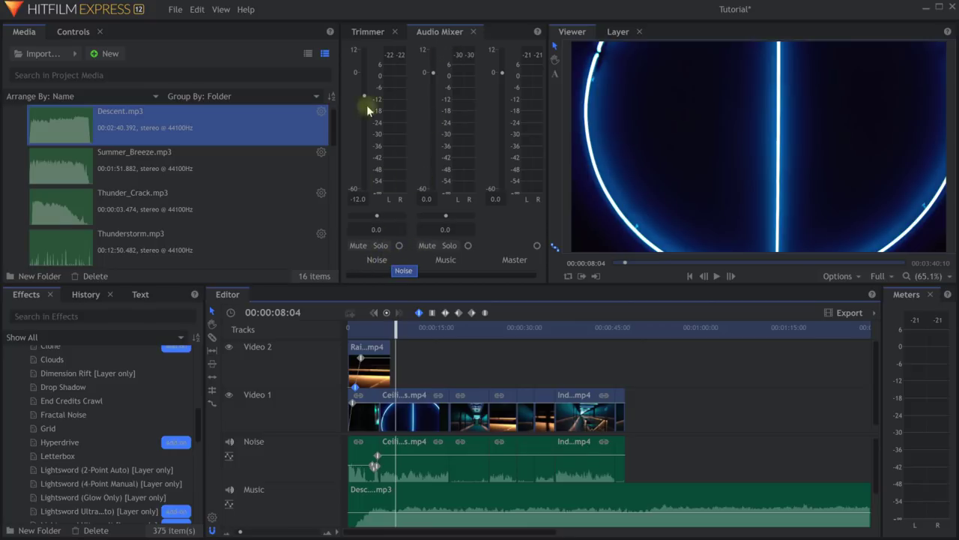
left_click_drag(364, 96, 365, 113)
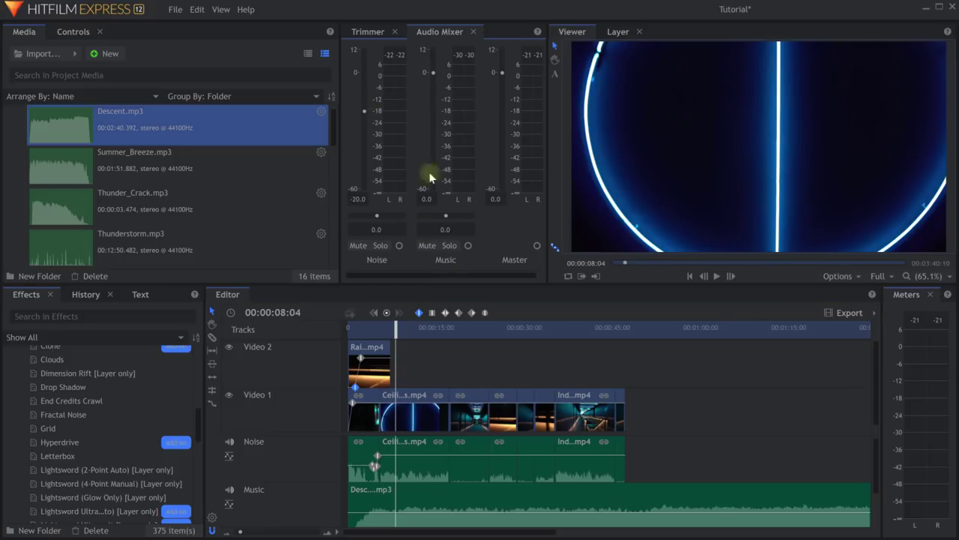
key("space")
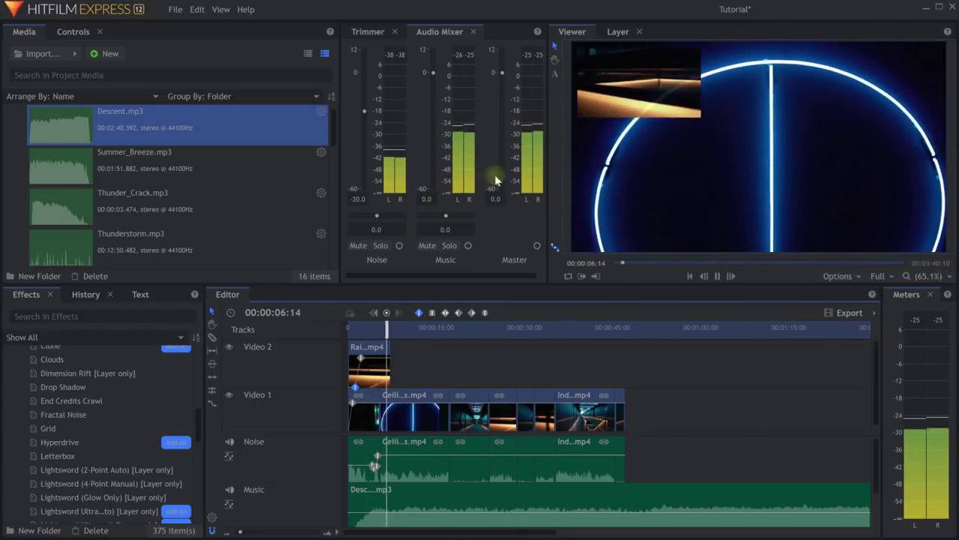
key("space")
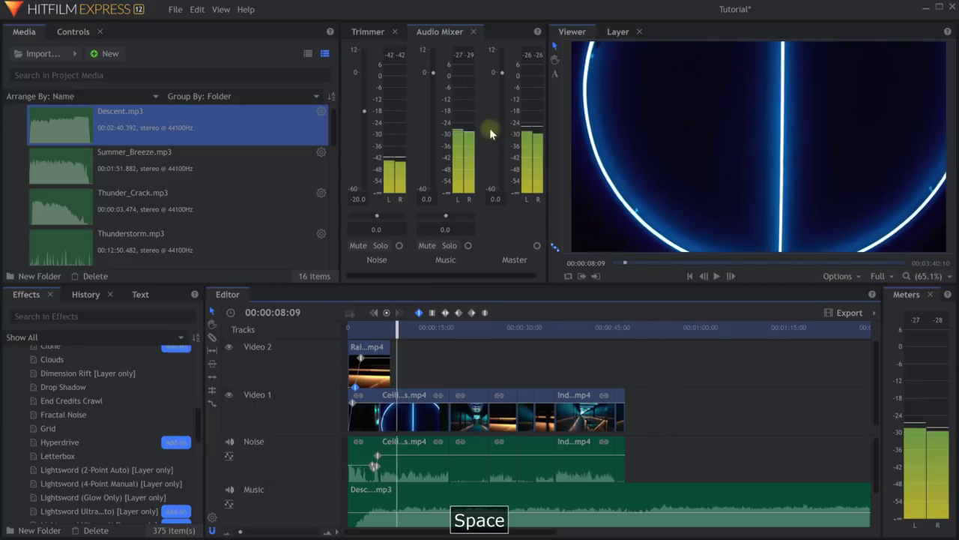
key("ctrl+s")
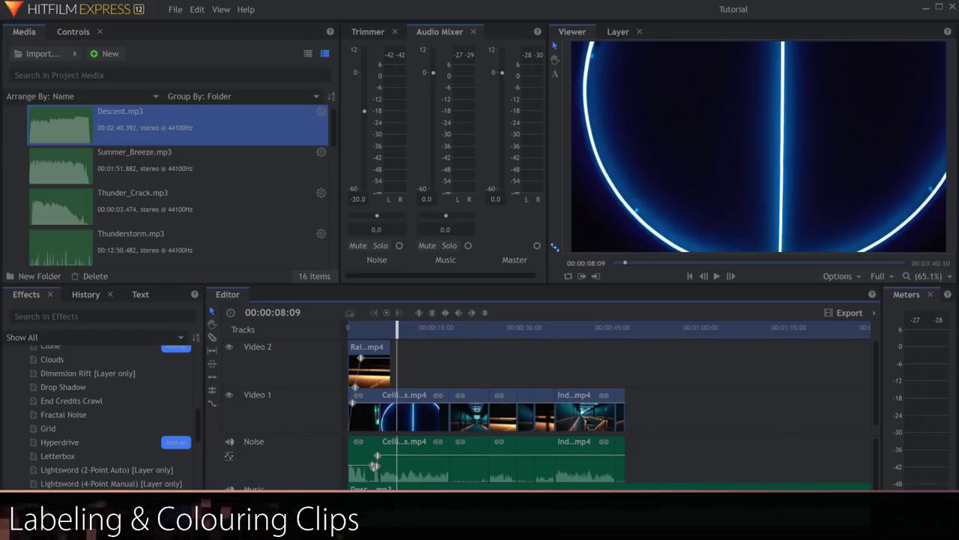
Set the timeline video track size to Medium.
right_click(334, 480)
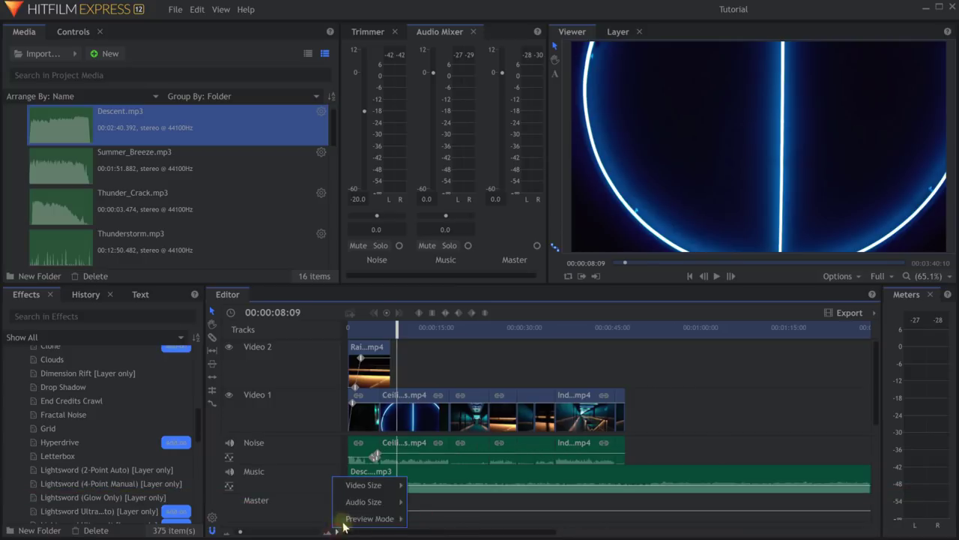
mouse_move(367, 485)
left_click(434, 502)
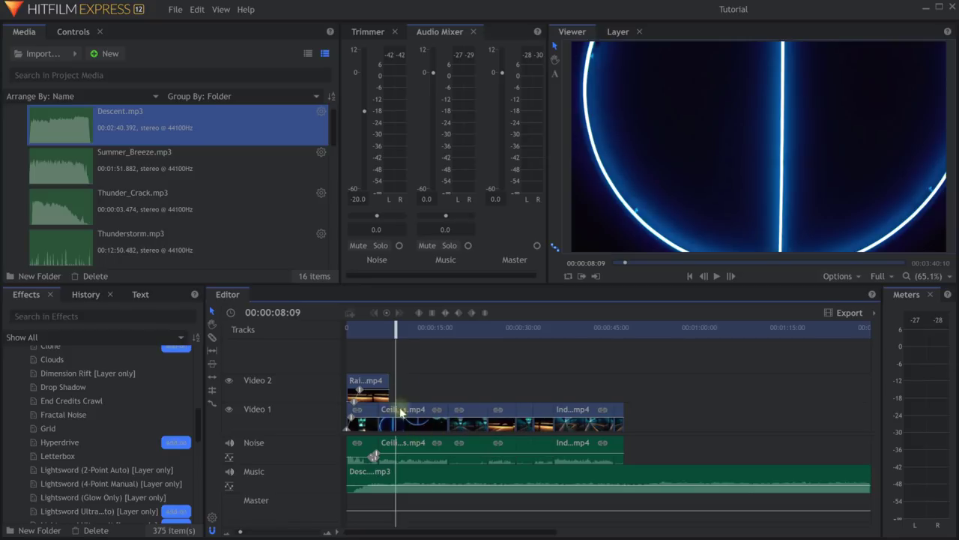
Label the Ceiling clip on Video 1 Tomato red.
left_click_drag(395, 330, 421, 331)
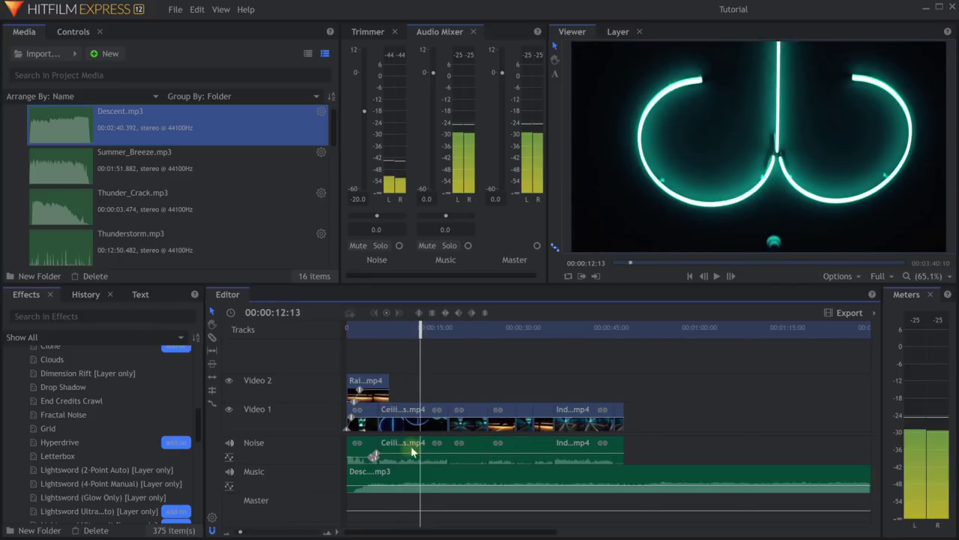
left_click(427, 428)
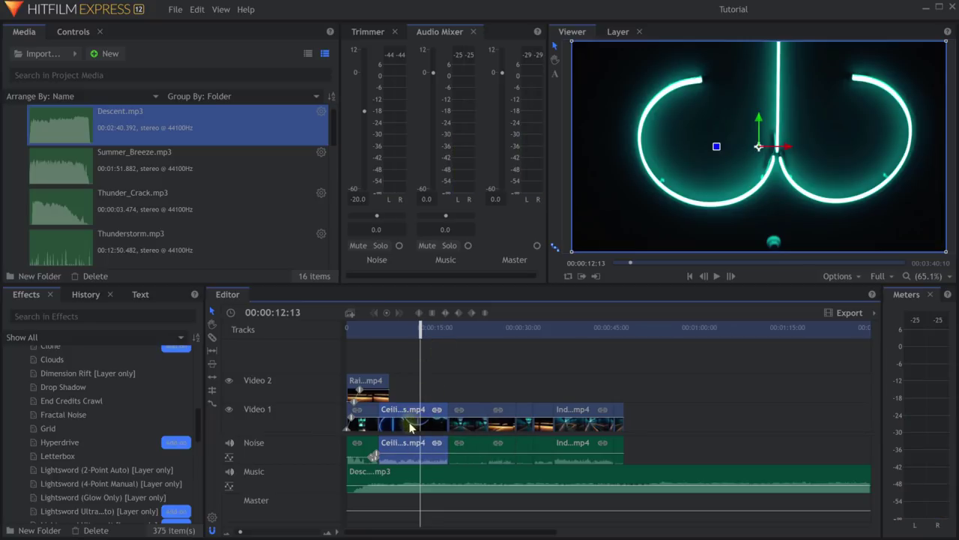
right_click(413, 425)
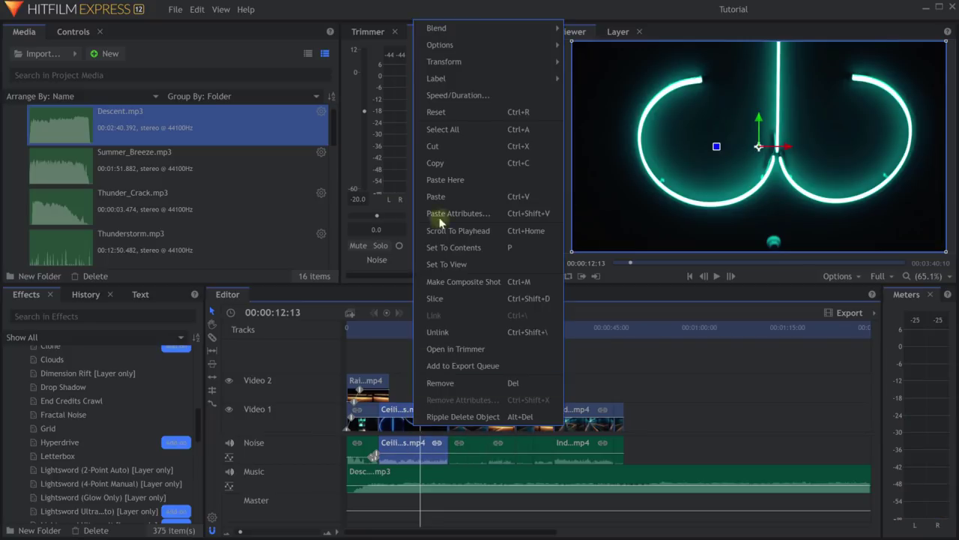
mouse_move(462, 84)
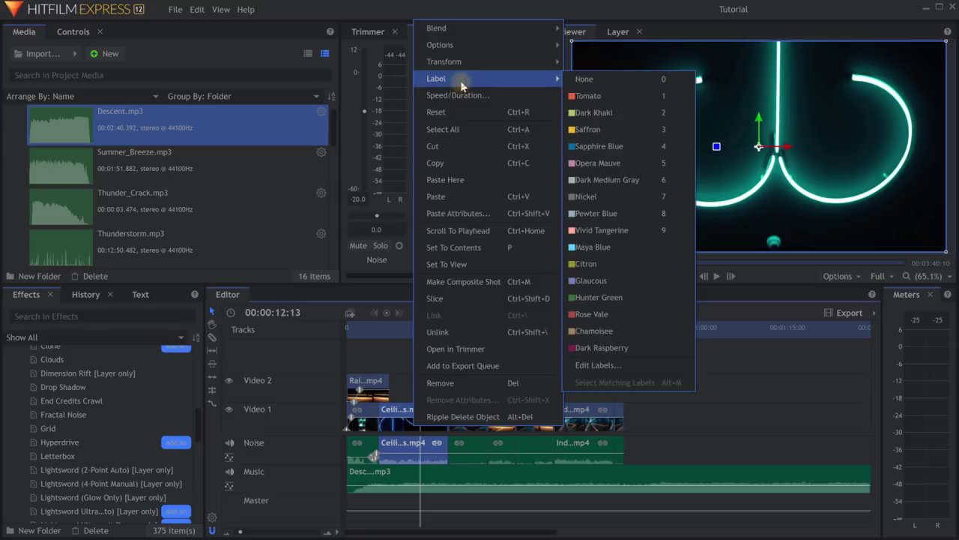
left_click(612, 95)
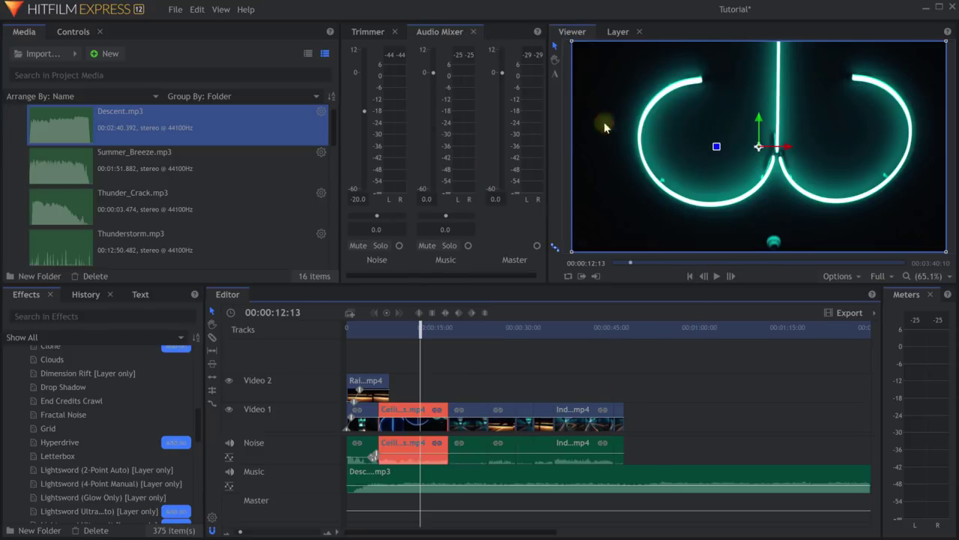
Give the later clips blue and grey labels and save the project.
left_click(527, 411)
left_click(571, 409)
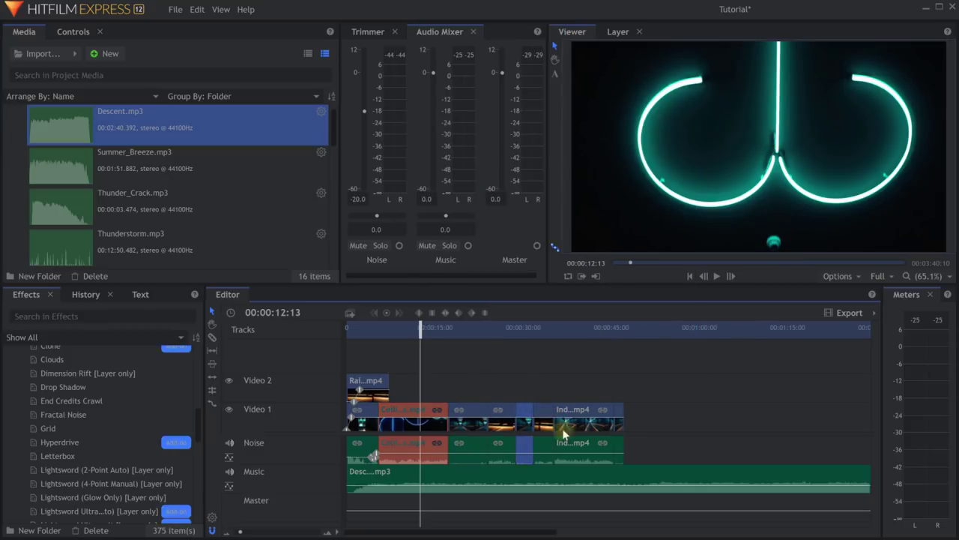
left_click(568, 418)
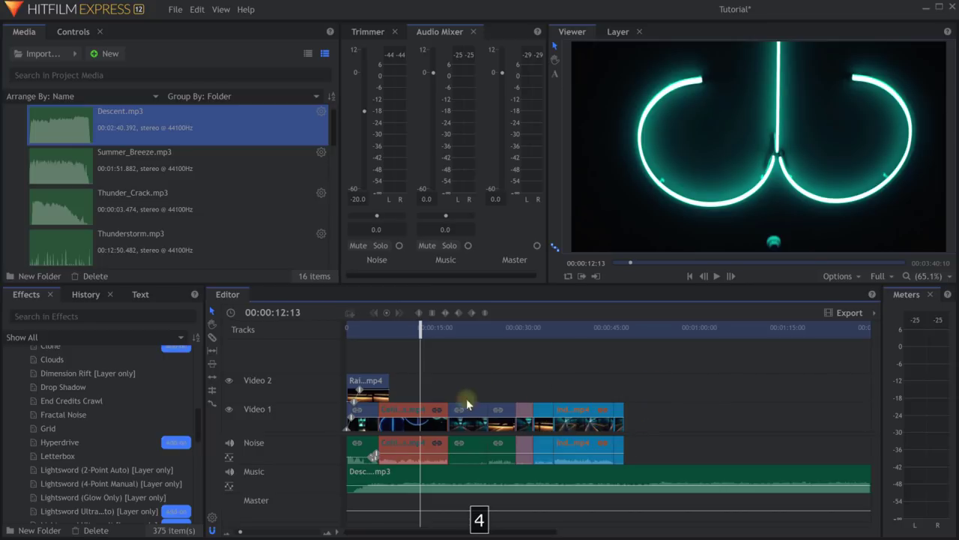
left_click(578, 398)
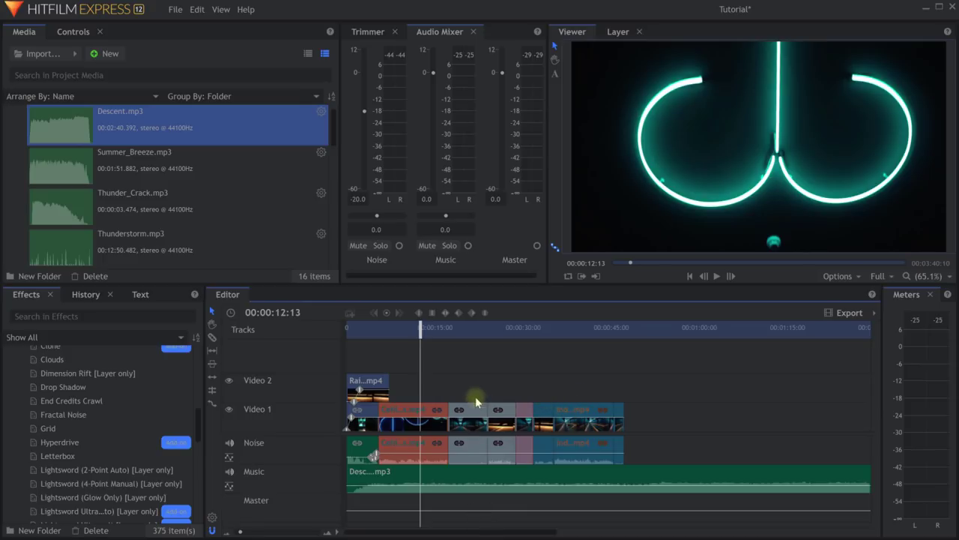
key("ctrl+s")
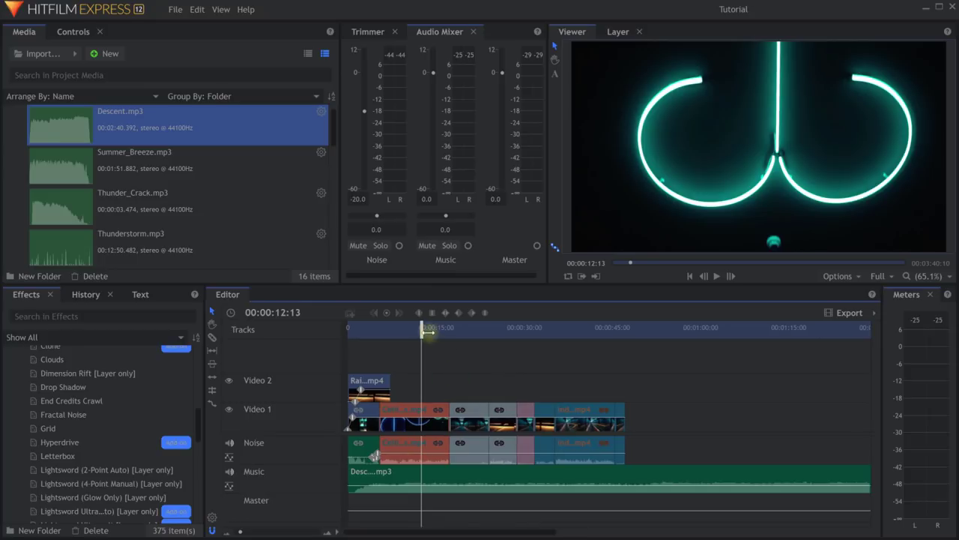
Return to the start and set the video track size to Large for bigger thumbnails.
left_click_drag(427, 332, 349, 330)
scroll(375, 420, "up", 3)
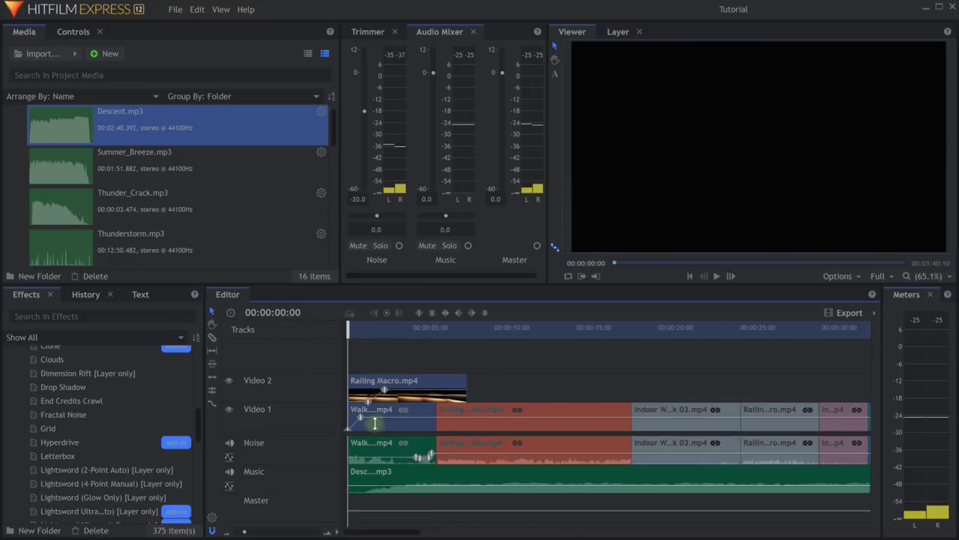
scroll(367, 434, "up", 1)
left_click(330, 531)
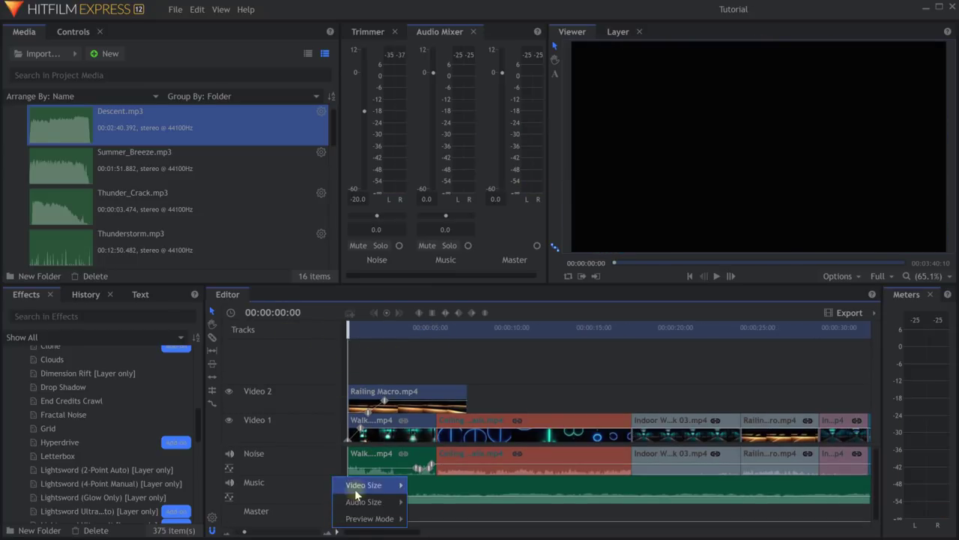
left_click(435, 517)
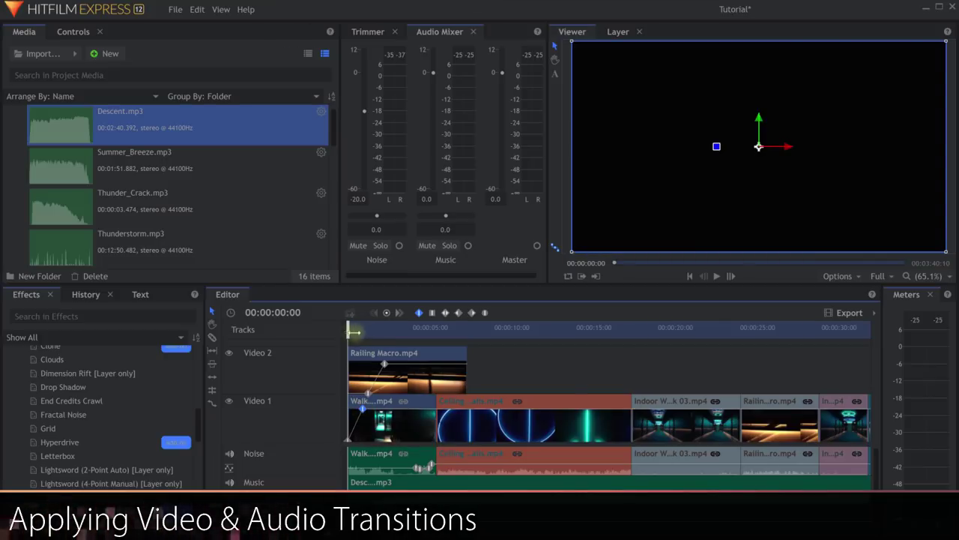
left_click_drag(354, 330, 347, 324)
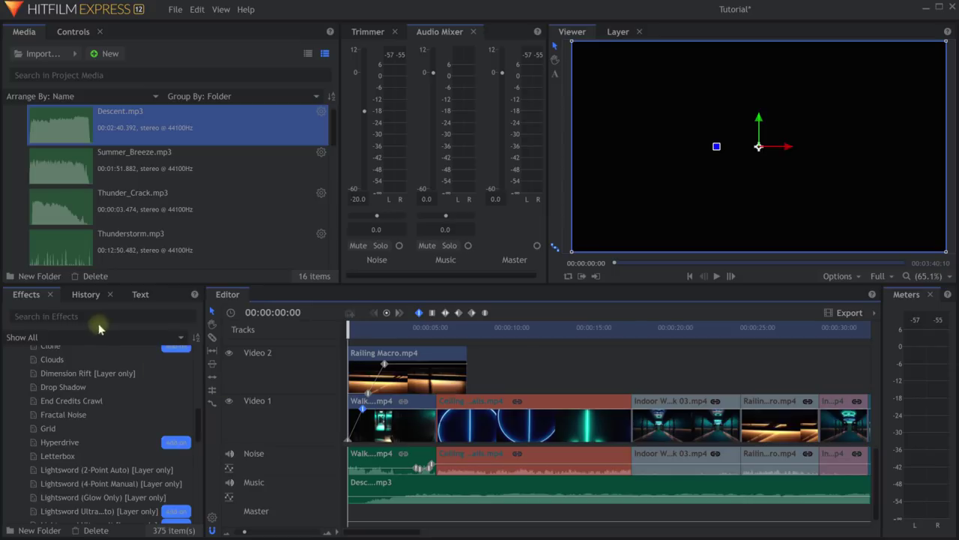
Collapse Blurs and Generate, then expand Transitions - Video > Dissolve in the Effects panel.
left_click_drag(197, 409, 211, 336)
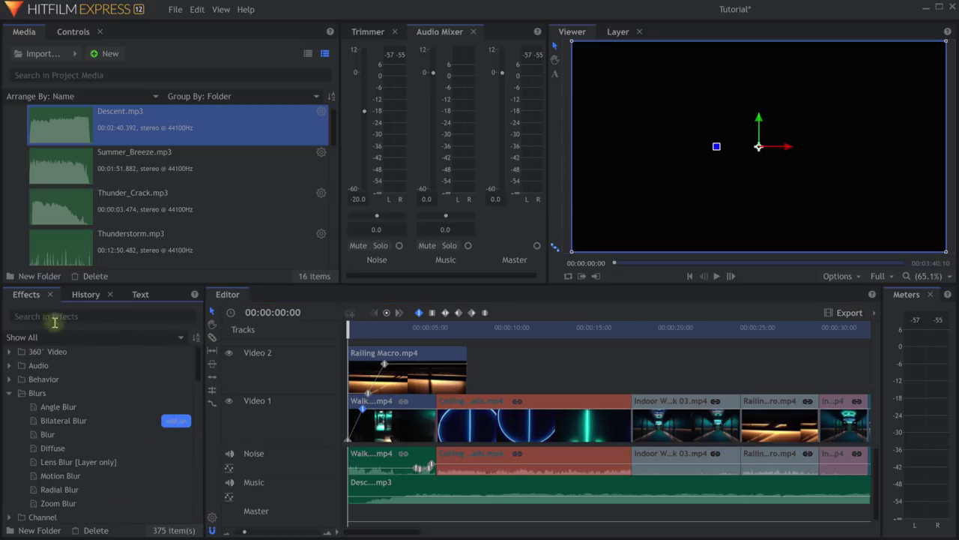
left_click(8, 393)
left_click(9, 461)
scroll(37, 443, "down", 3)
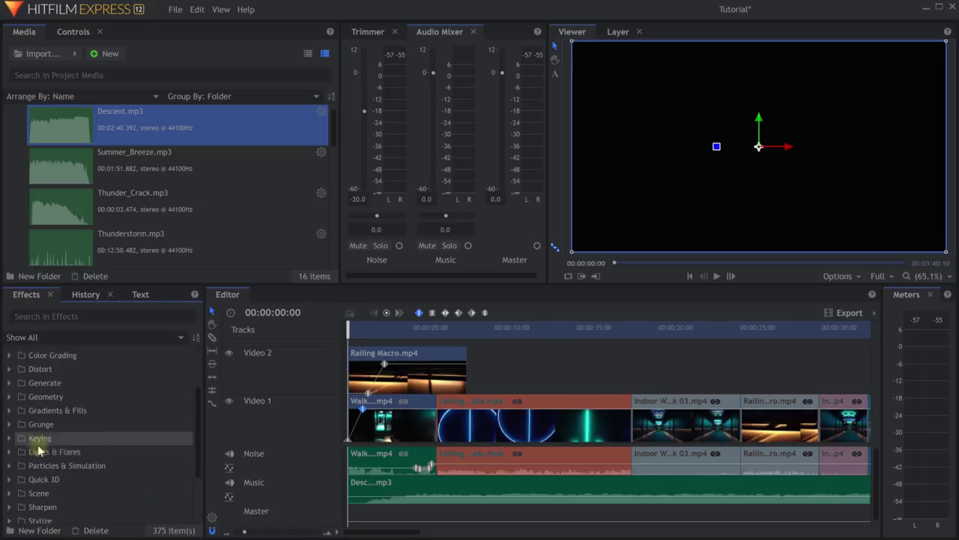
scroll(44, 410, "down", 3)
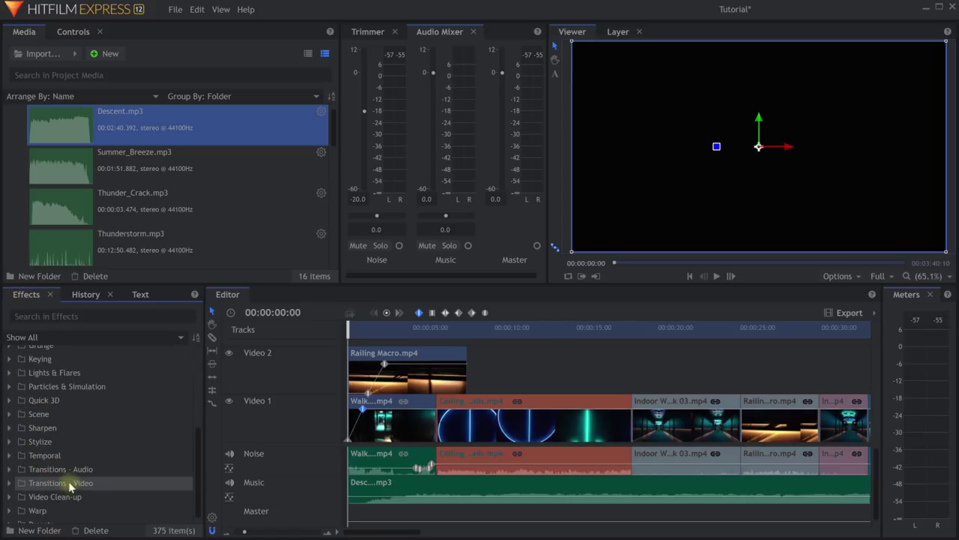
left_click(10, 485)
scroll(52, 472, "down", 5)
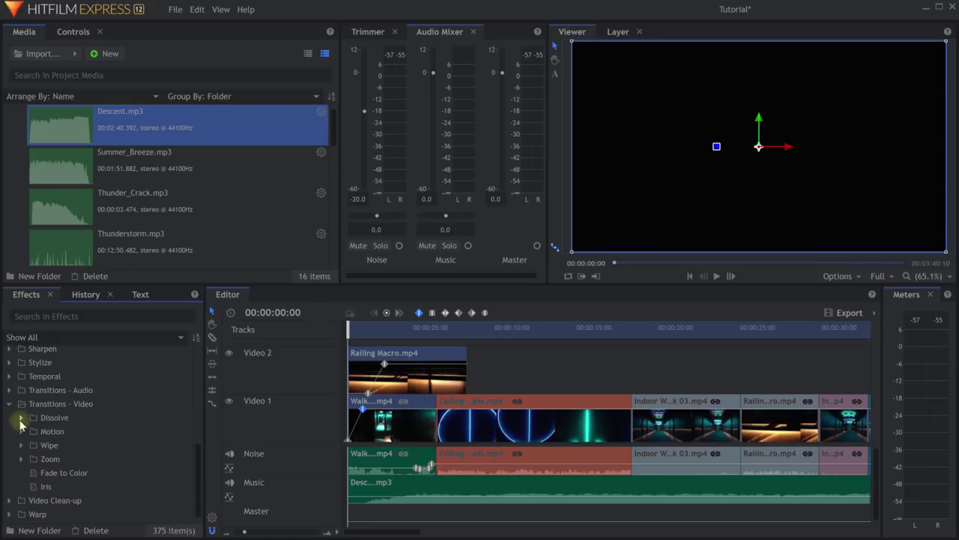
left_click(21, 419)
scroll(90, 435, "down", 1)
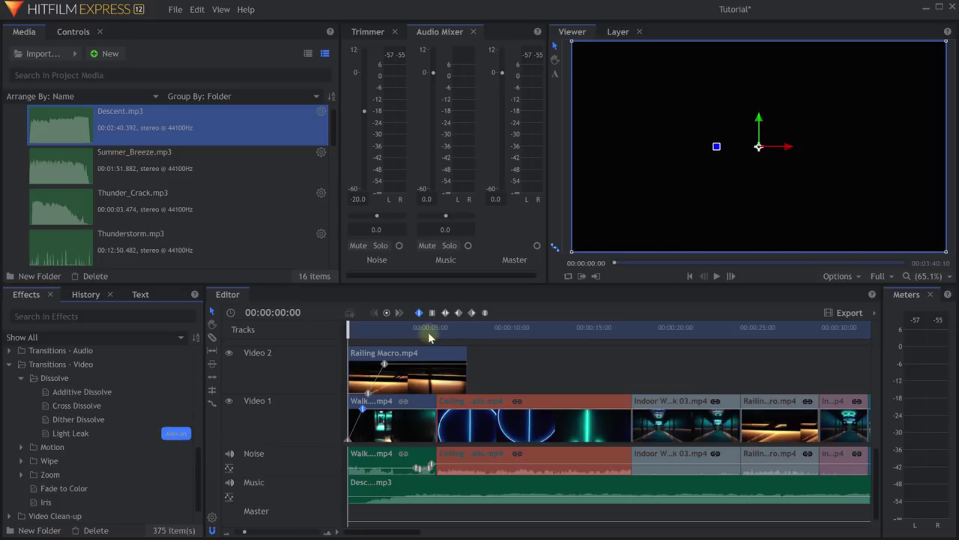
left_click_drag(430, 329, 473, 339)
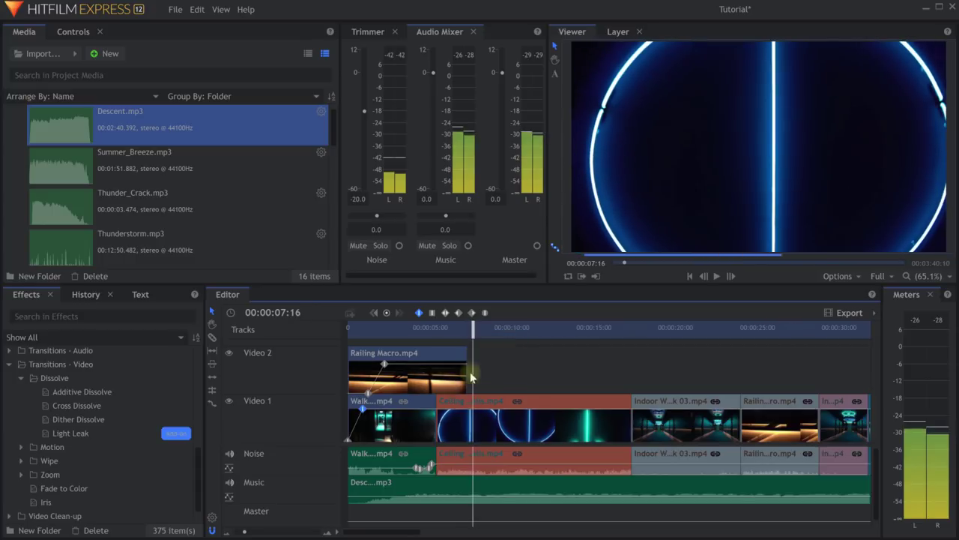
Trim the Ceiling clip's start to the playhead and ripple-delete the resulting gap.
left_click_drag(438, 431, 473, 428)
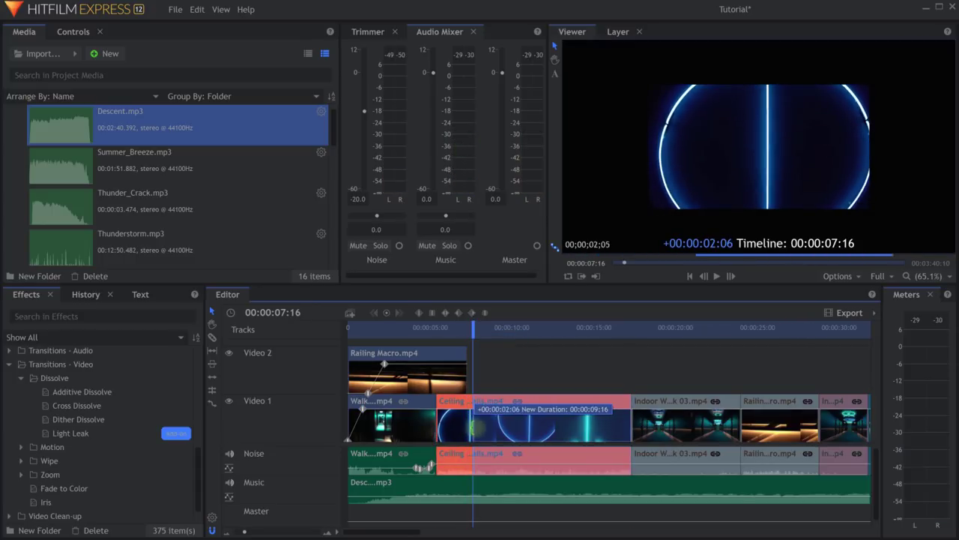
right_click(456, 421)
left_click(491, 403)
left_click_drag(472, 330, 442, 346)
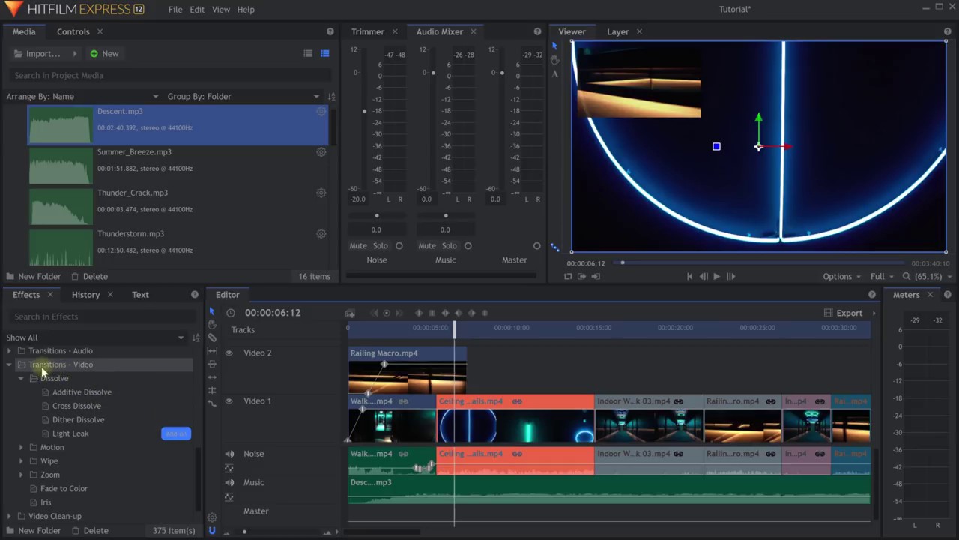
Drop an Additive Dissolve between the Walk and Ceiling clips and play it back.
left_click(64, 391)
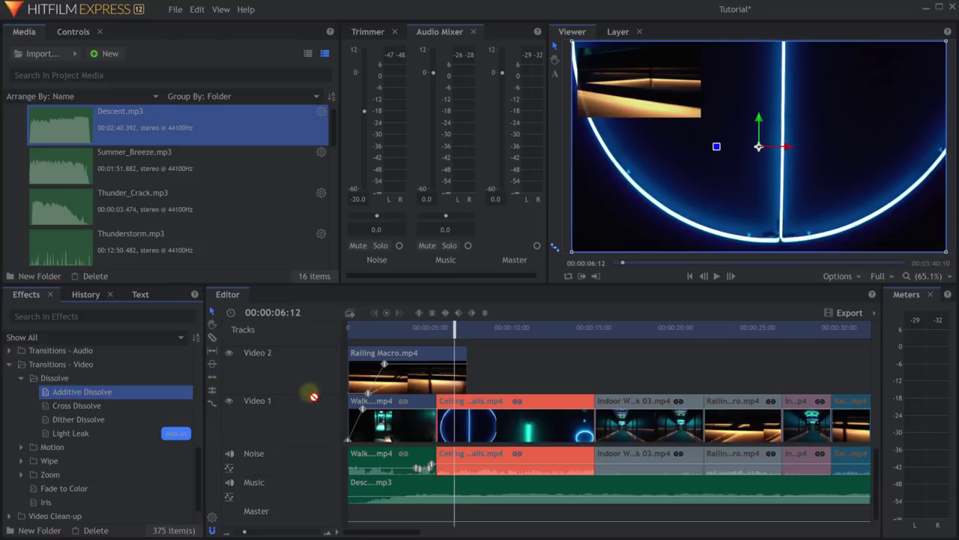
left_click_drag(314, 396, 406, 410)
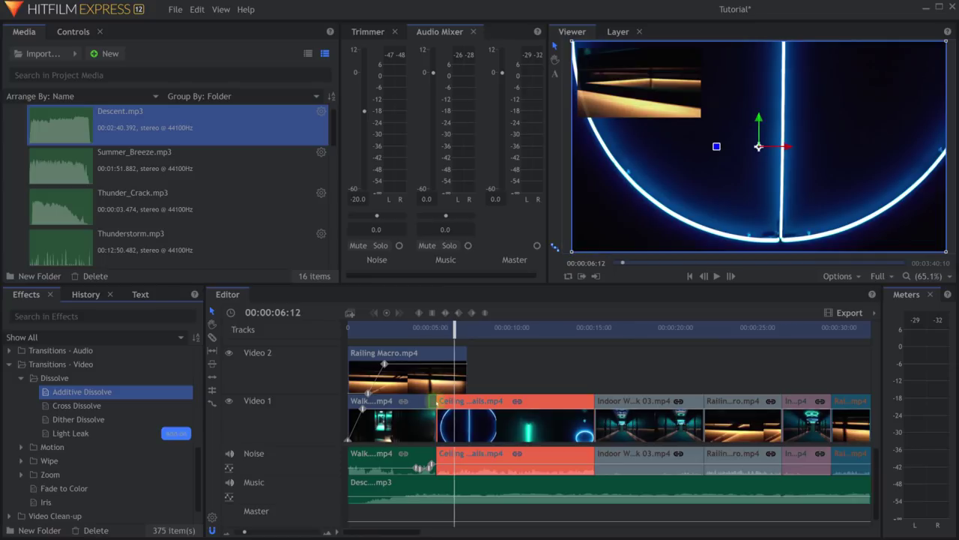
left_click(435, 404)
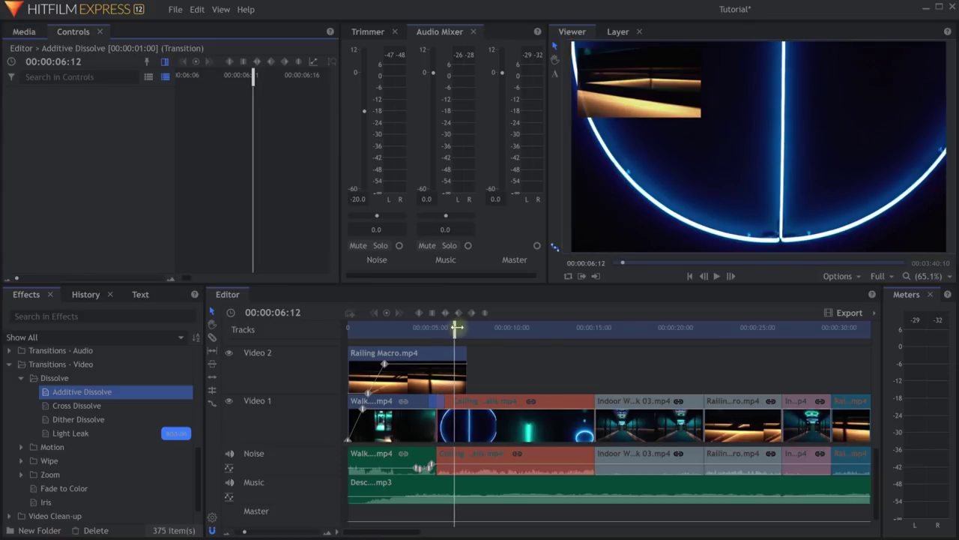
left_click_drag(456, 328, 418, 327)
key("space")
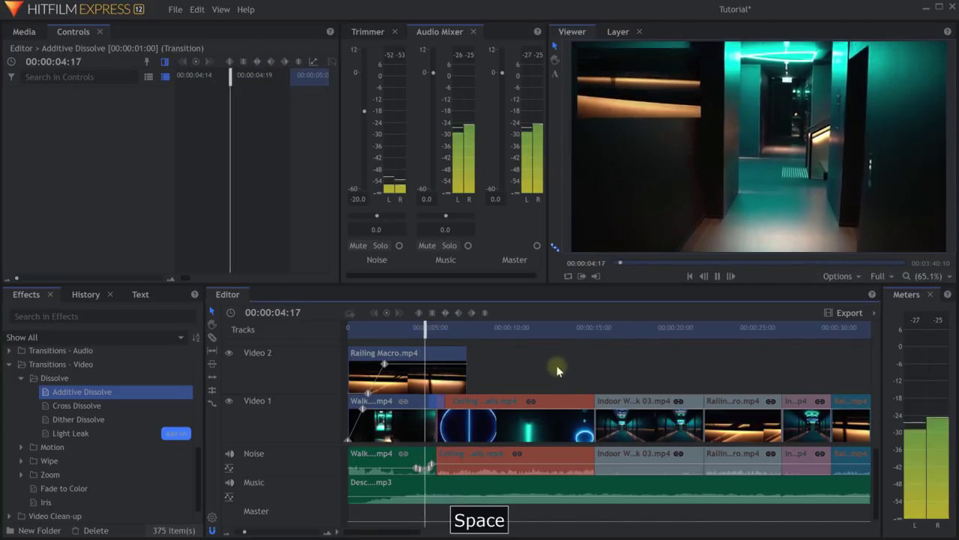
key("space")
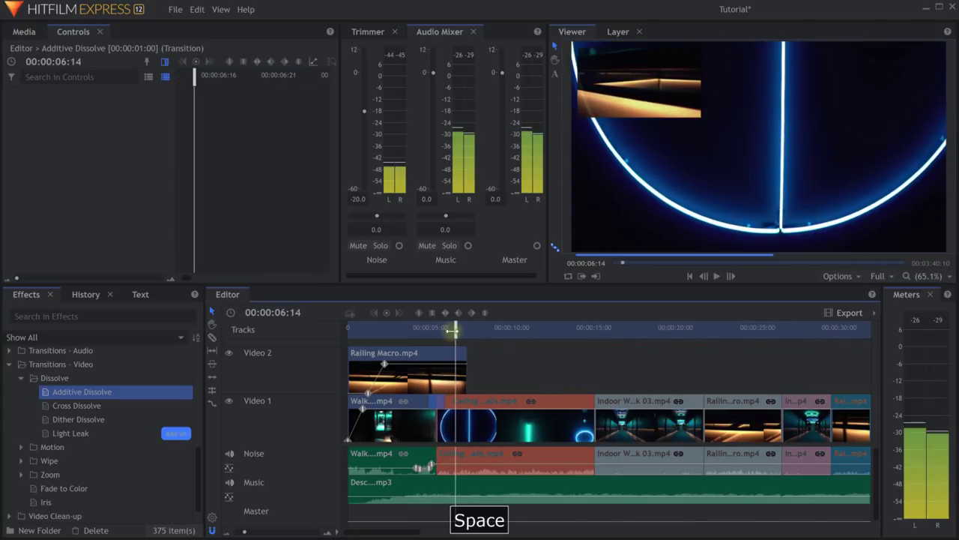
left_click_drag(454, 327, 435, 341)
Lengthen the Additive Dissolve on a zoomed-in timeline and replay it.
key("equal")
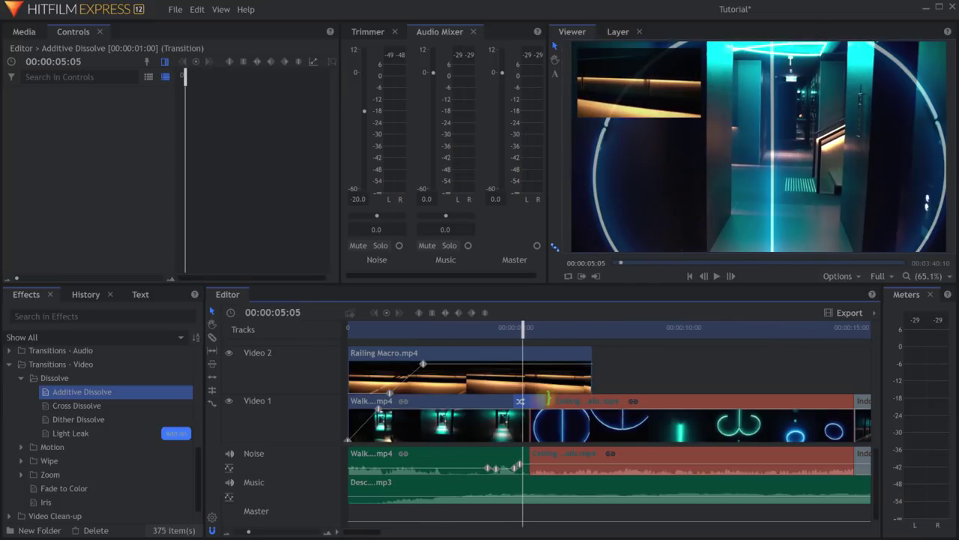
left_click_drag(545, 402, 572, 403)
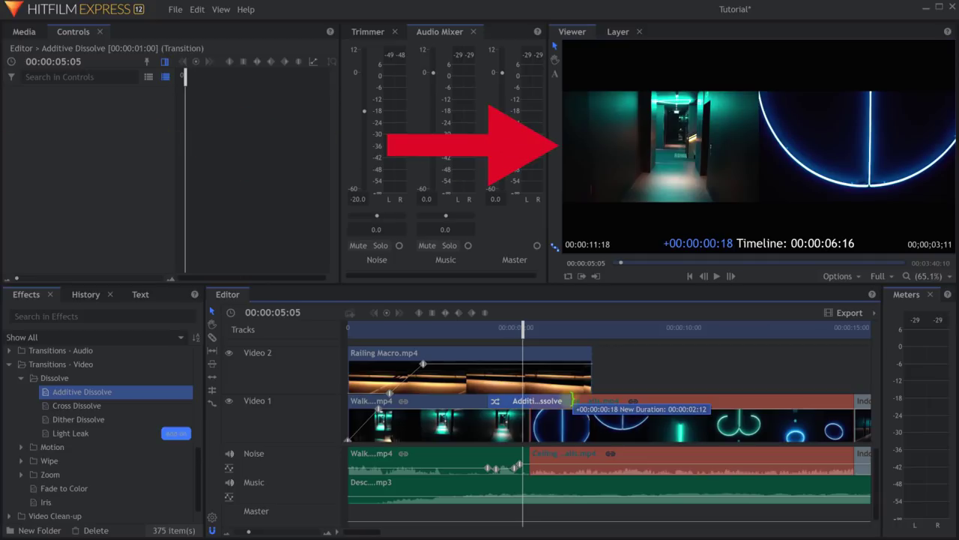
left_click_drag(573, 403, 572, 402)
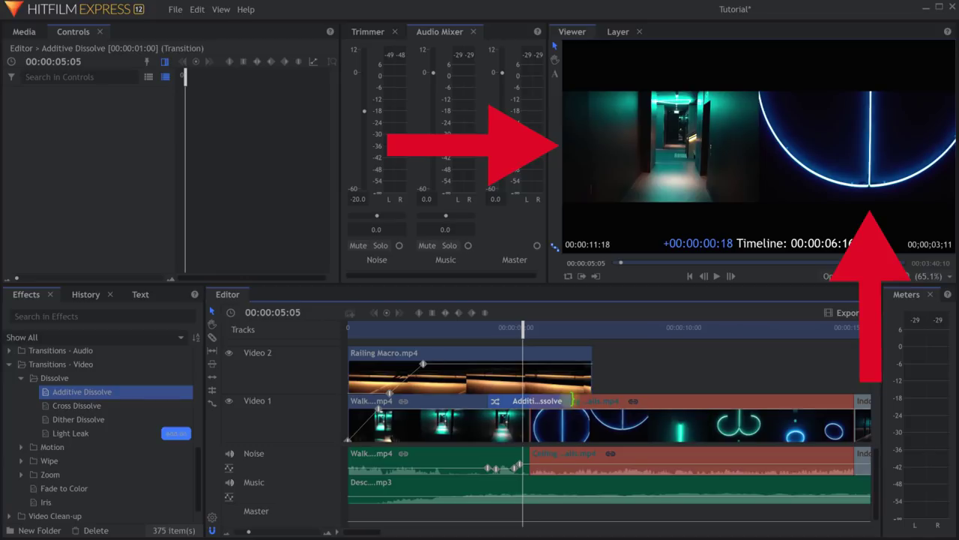
left_click_drag(573, 400, 571, 401)
left_click_drag(523, 327, 455, 327)
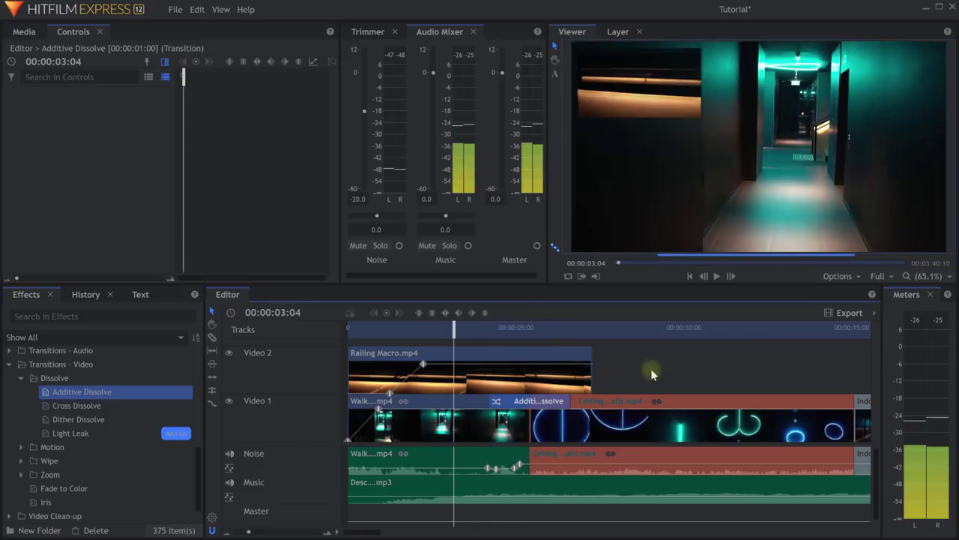
key("space")
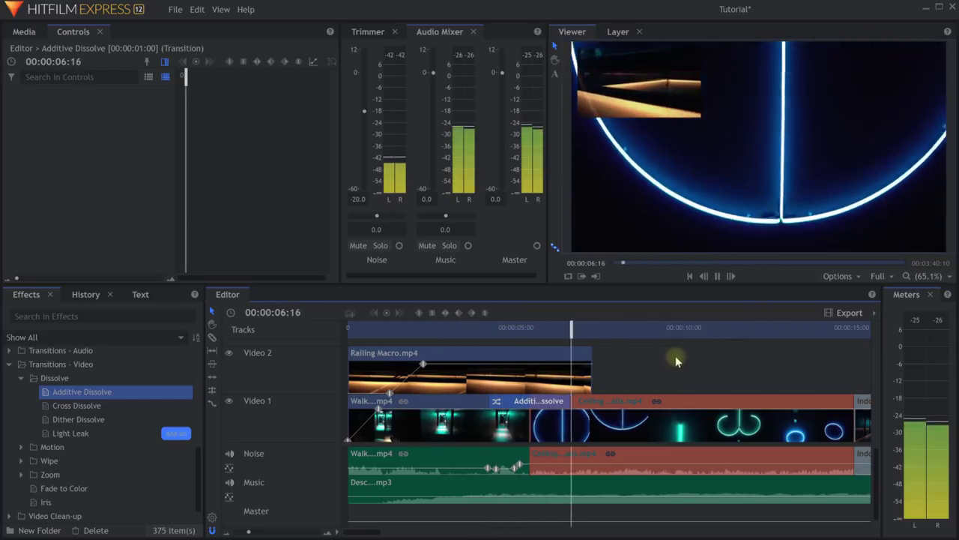
key("space")
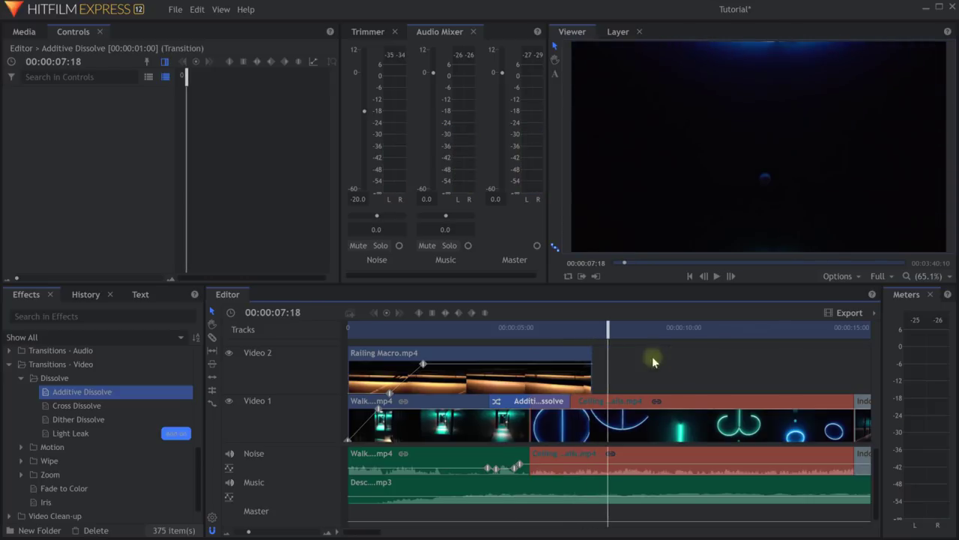
left_click_drag(605, 328, 560, 336)
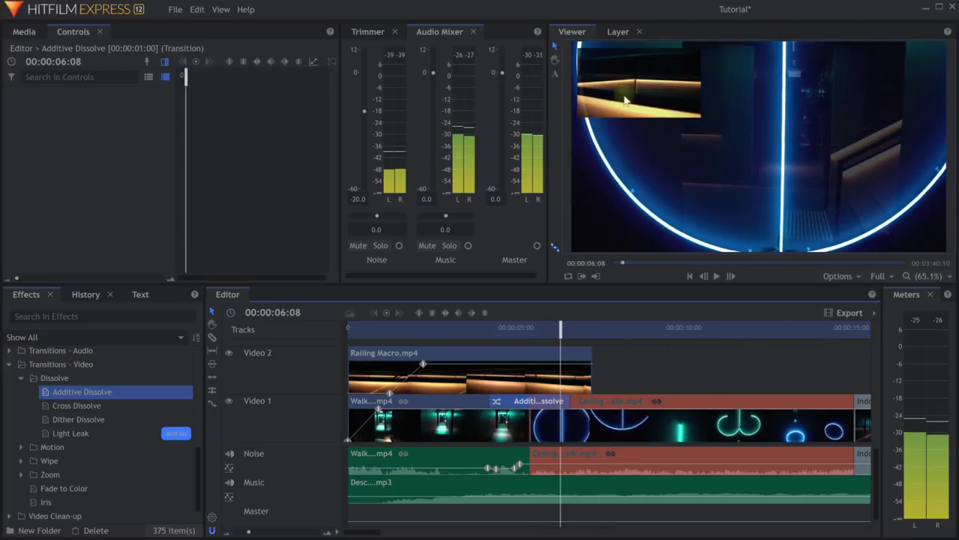
Add a Push transition to the end of Railing Macro with its direction set to Left.
left_click(21, 448)
left_click(64, 423)
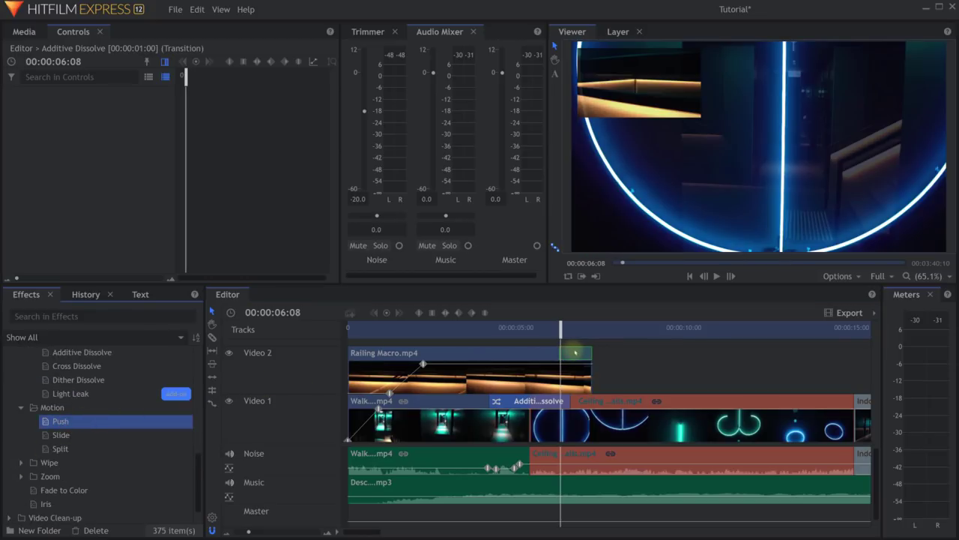
left_click_drag(574, 354, 574, 354)
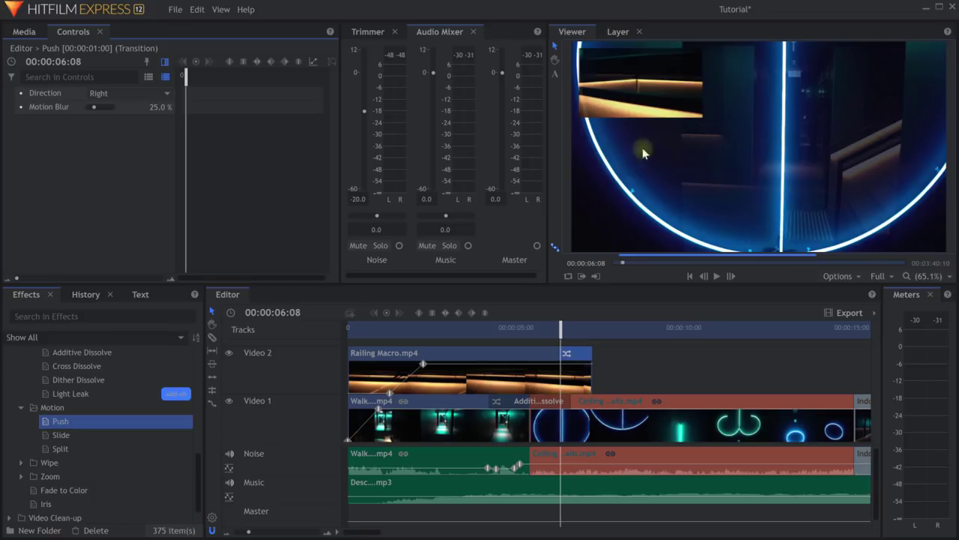
left_click(129, 91)
left_click(117, 125)
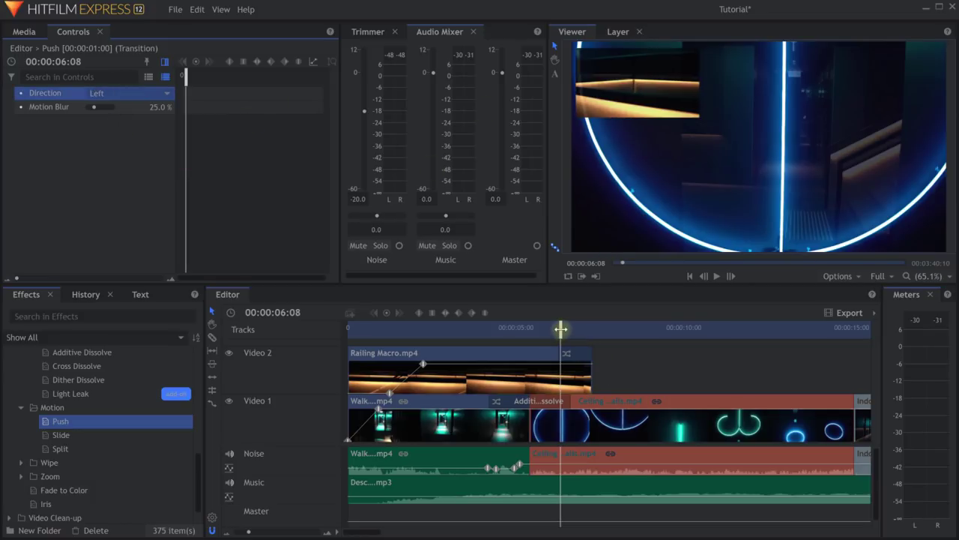
Scrub through and play back the Push transition to check it.
left_click_drag(560, 329, 452, 335)
key("space")
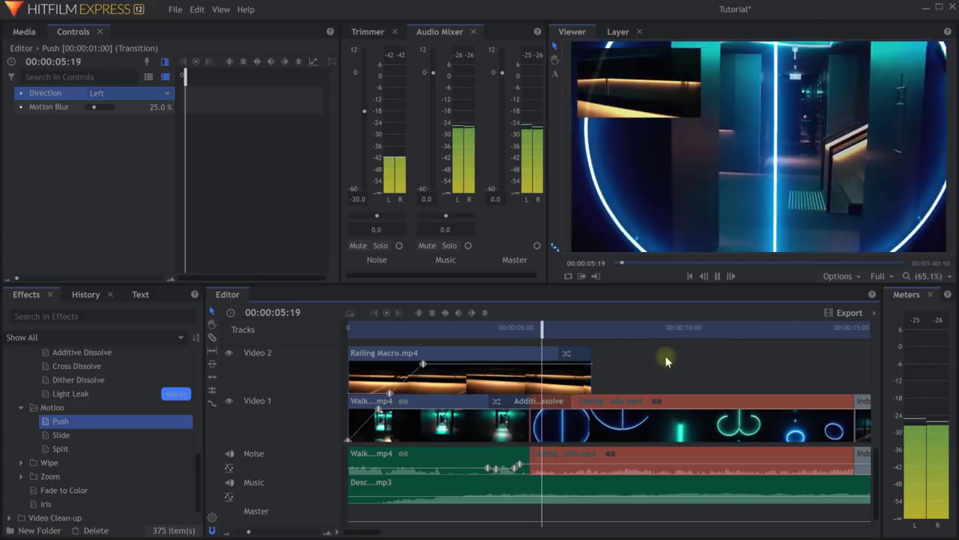
key("space")
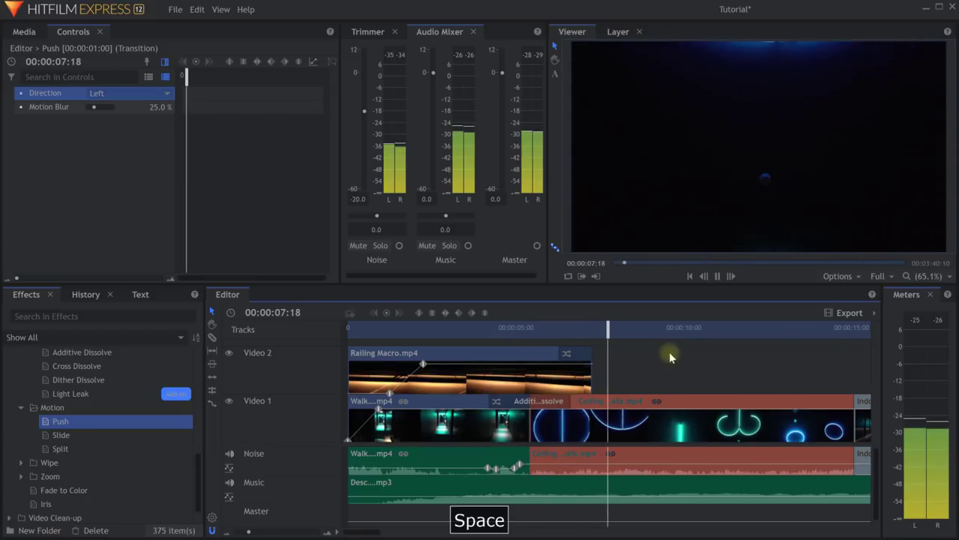
scroll(191, 457, "up", 3)
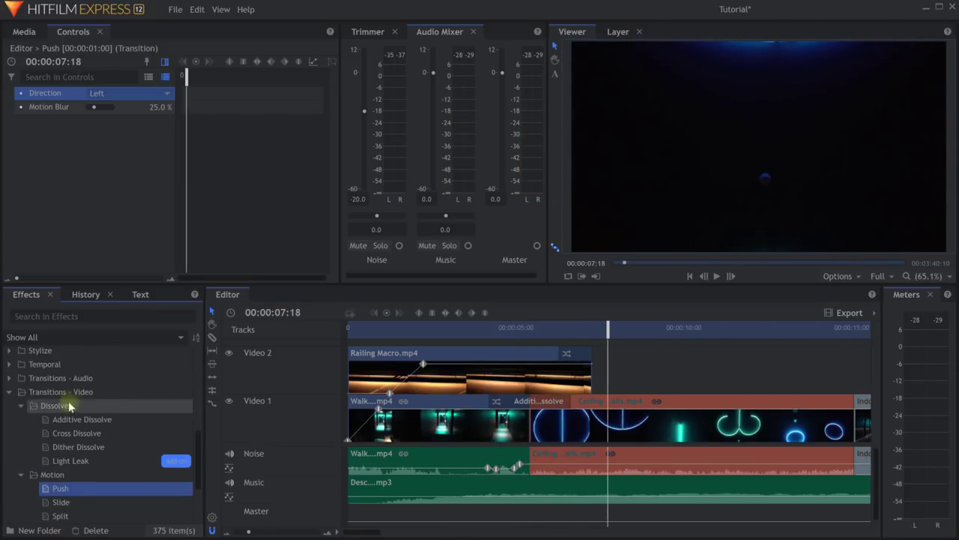
Add a Cross Fade audio transition at the Noise track's clip junction and lengthen it.
left_click(10, 392)
scroll(23, 467, "down", 1)
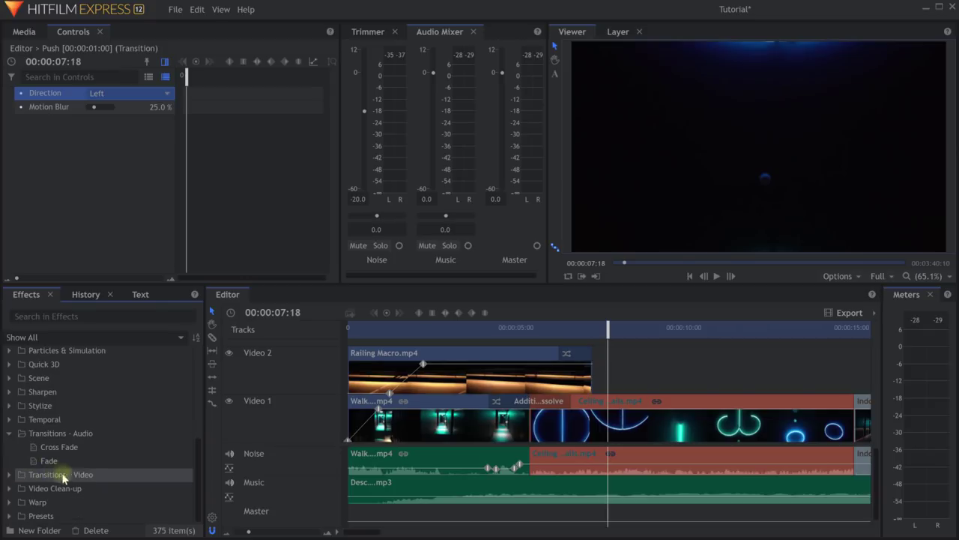
left_click(75, 448)
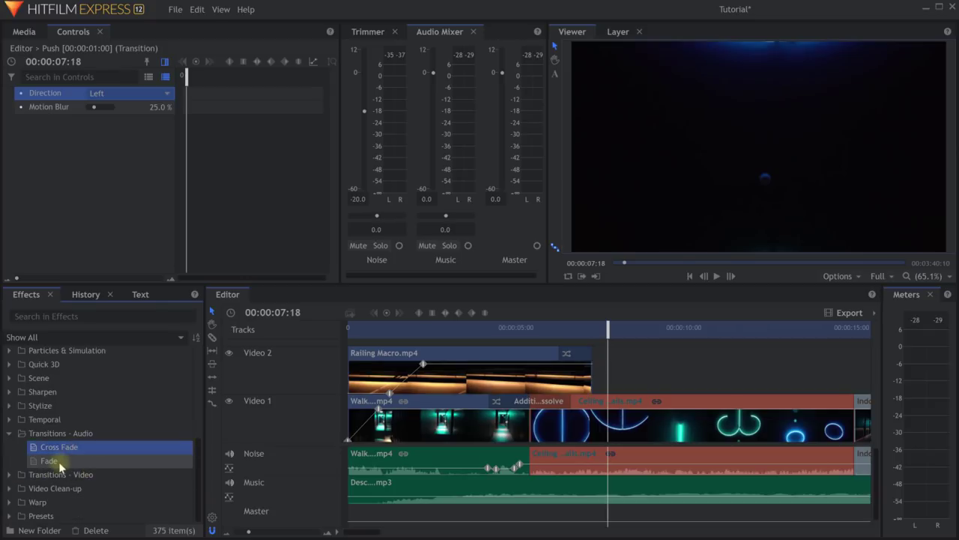
left_click(59, 462)
left_click(101, 451)
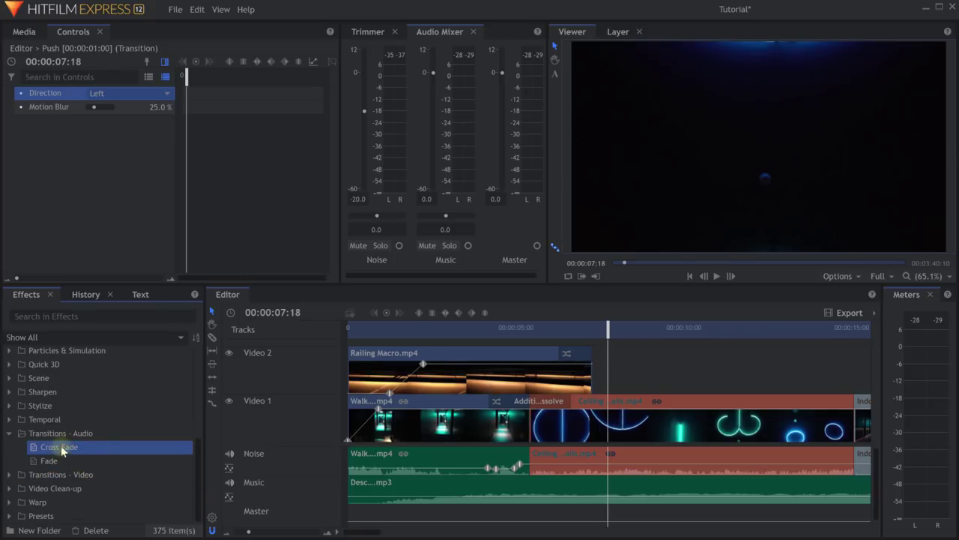
left_click_drag(62, 449, 537, 453)
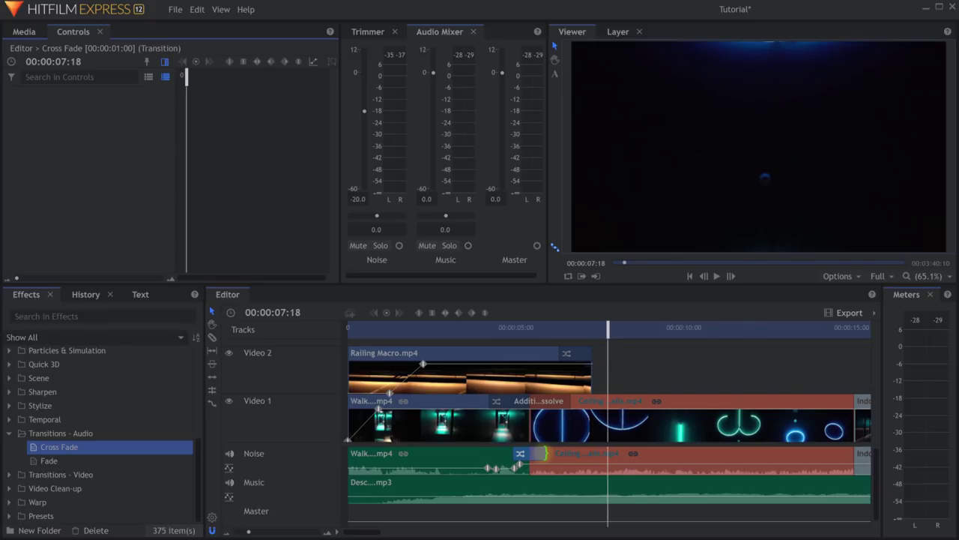
left_click_drag(547, 454, 555, 457)
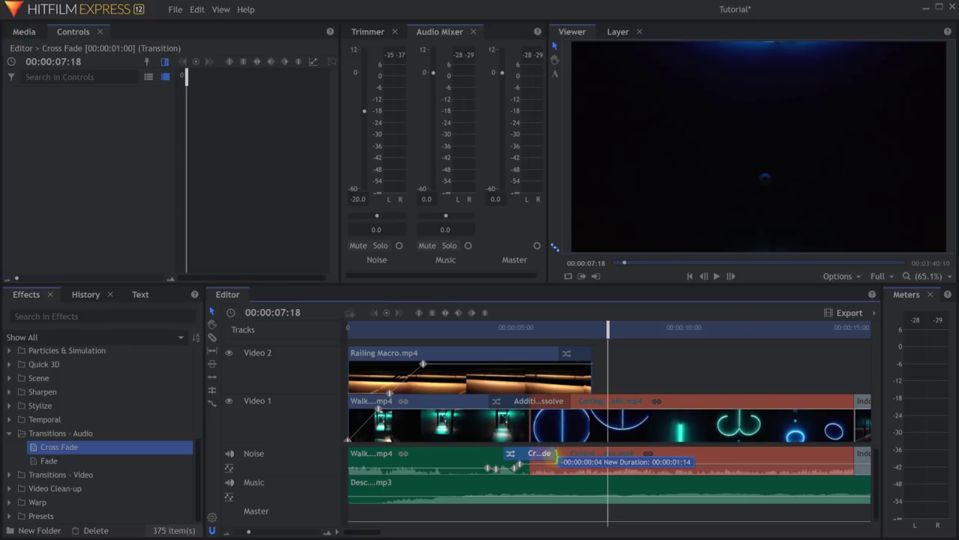
Move the playhead to 00:00:17:19 and collapse the Transitions - Audio folder.
scroll(449, 454, "down", 3)
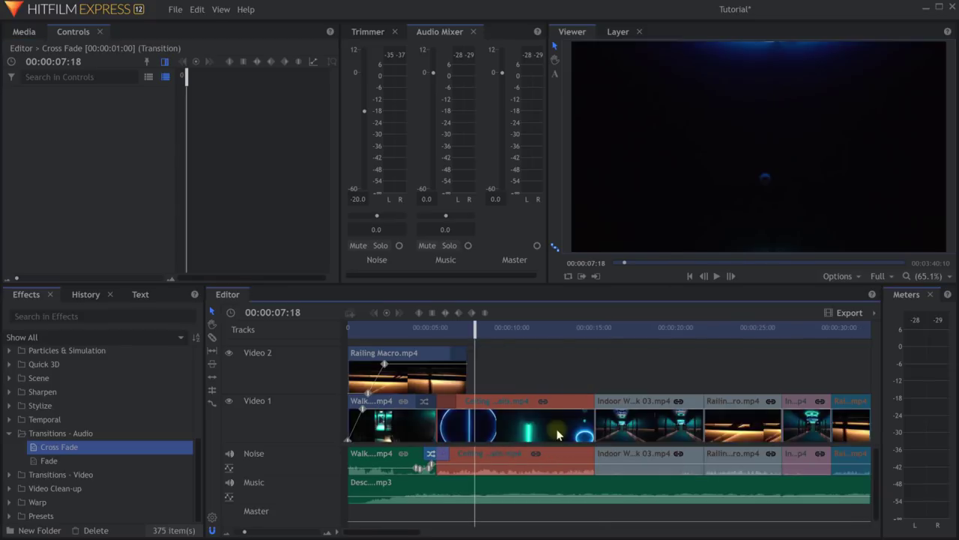
left_click_drag(476, 330, 639, 330)
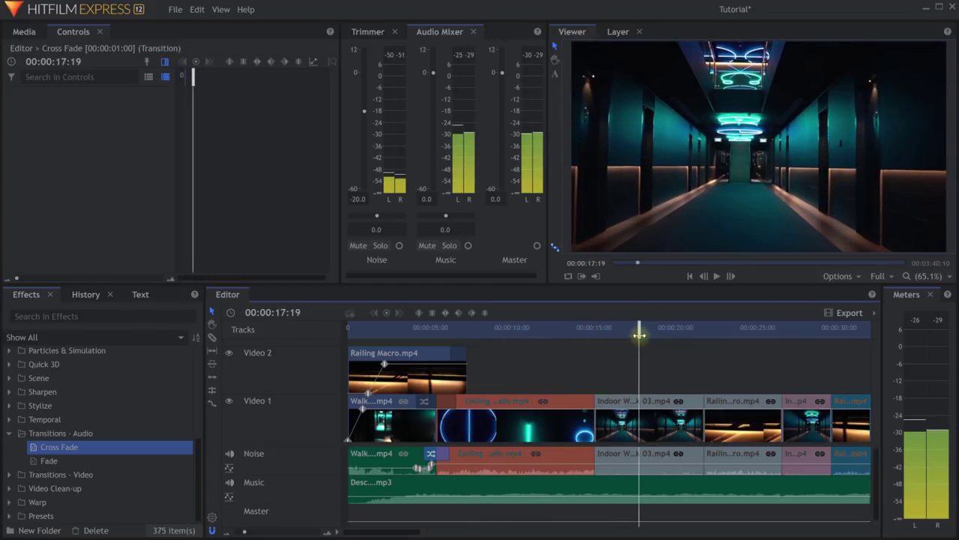
double_click(34, 434)
scroll(45, 442, "up", 4)
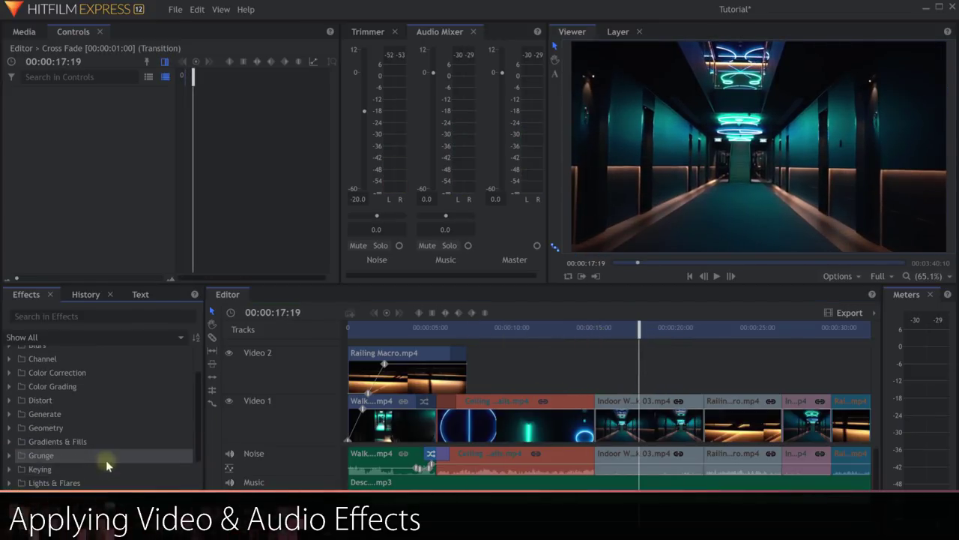
Drag Color Gradient from Gradients & Fills onto the Indoor Walk 03.mp4 clip.
left_click(10, 441)
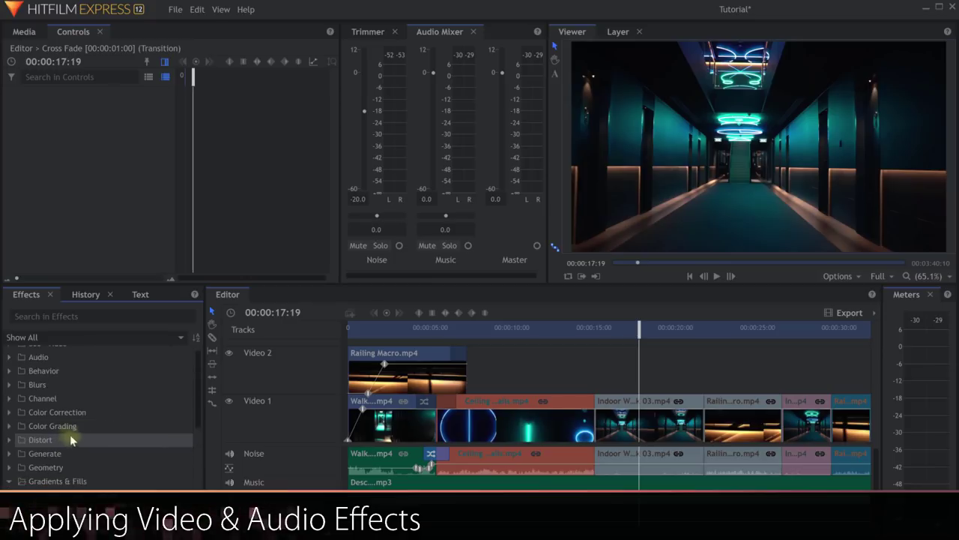
scroll(45, 420, "up", 2)
left_click(10, 357)
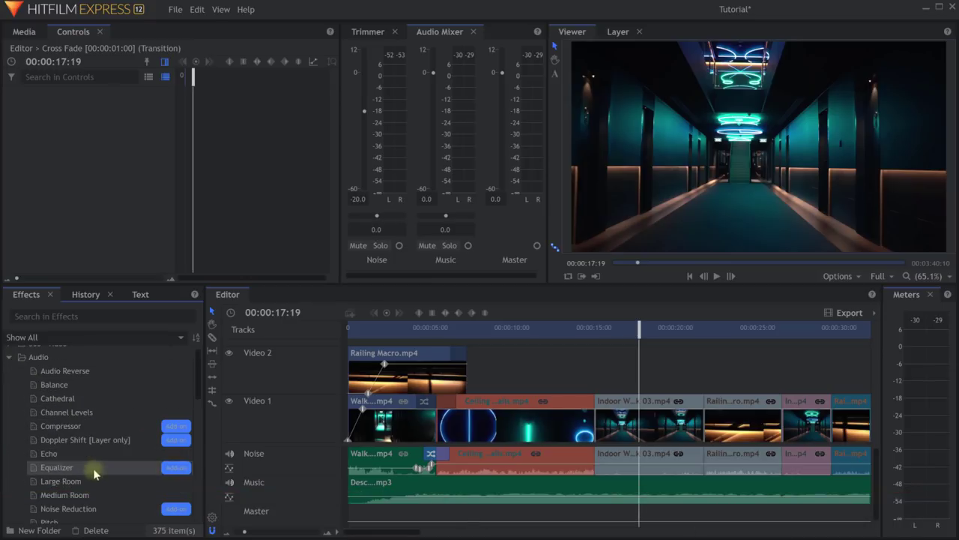
scroll(92, 470, "down", 2)
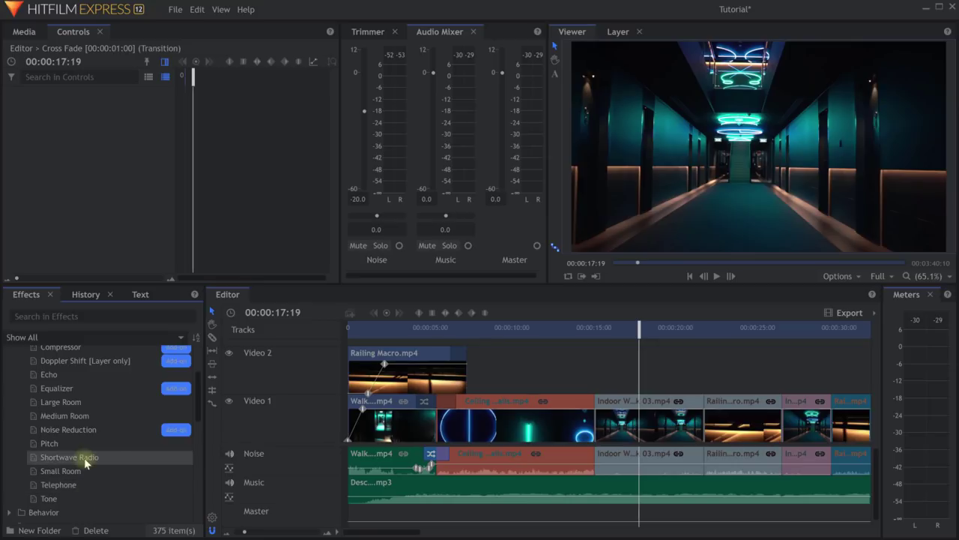
scroll(87, 453, "up", 2)
left_click(10, 356)
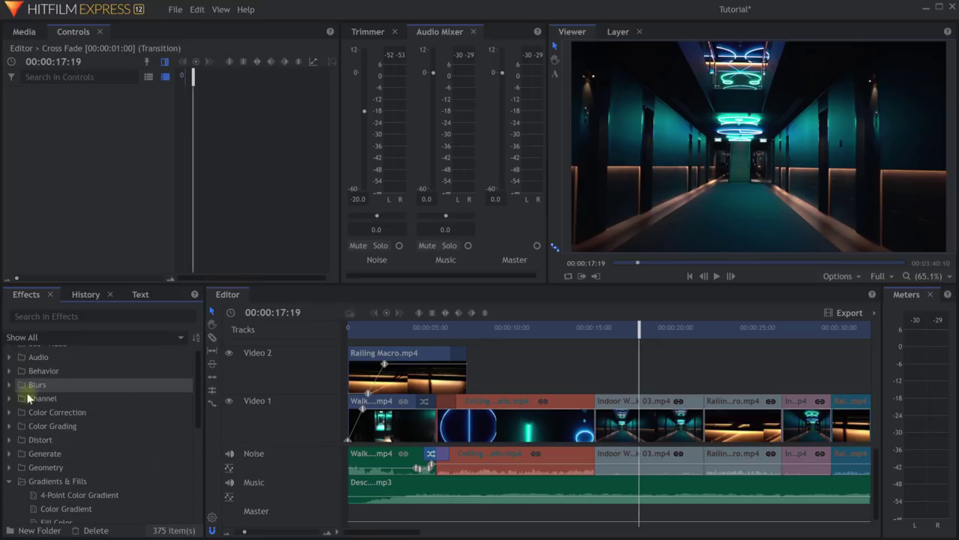
scroll(45, 404, "down", 1)
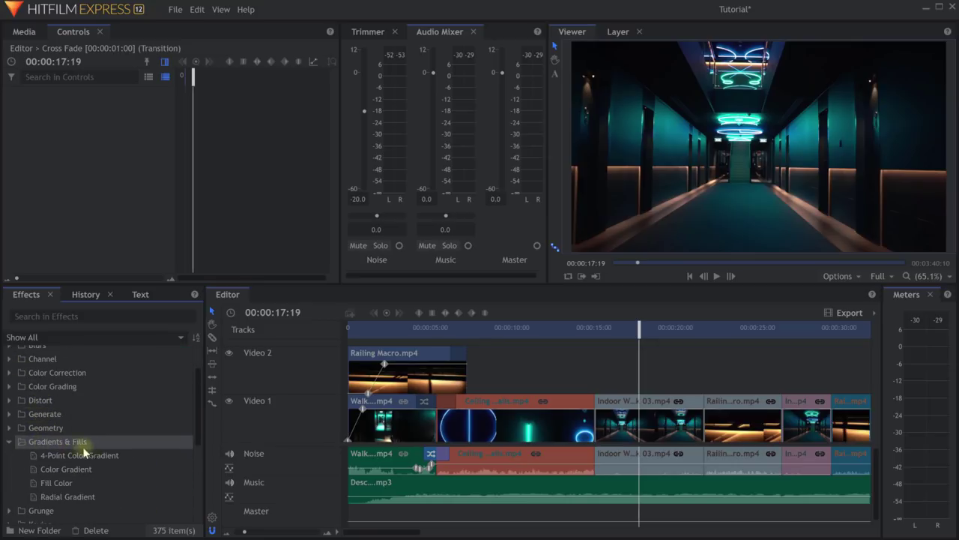
scroll(76, 426, "down", 2)
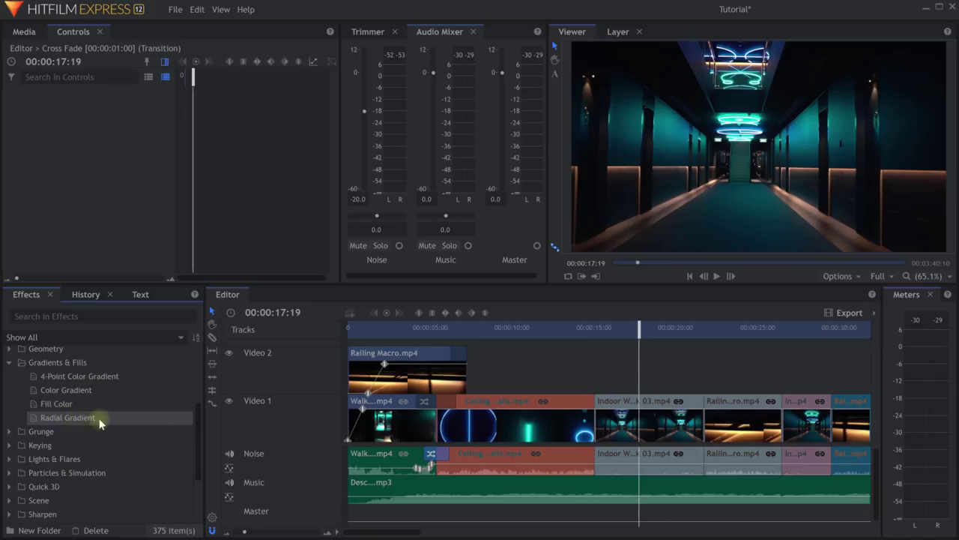
left_click(44, 390)
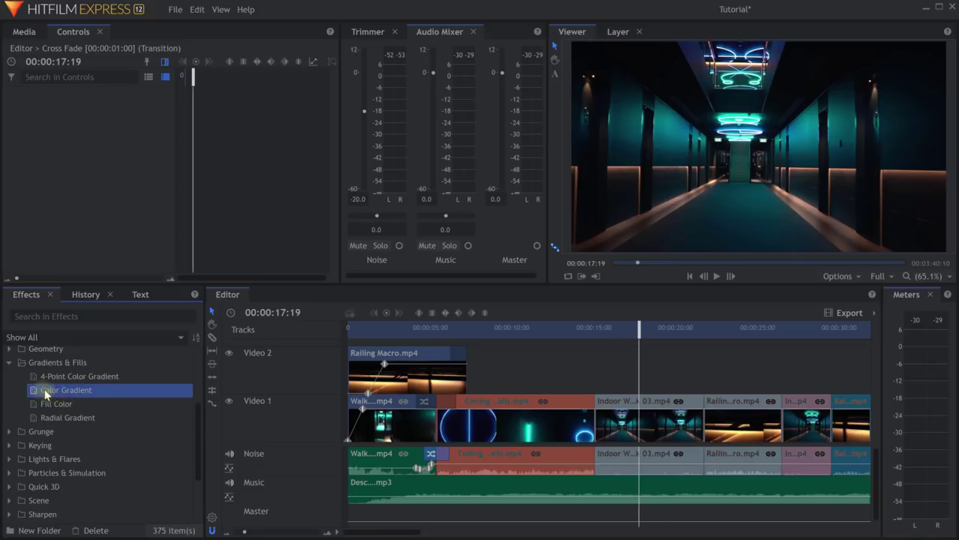
left_click_drag(46, 393, 634, 406)
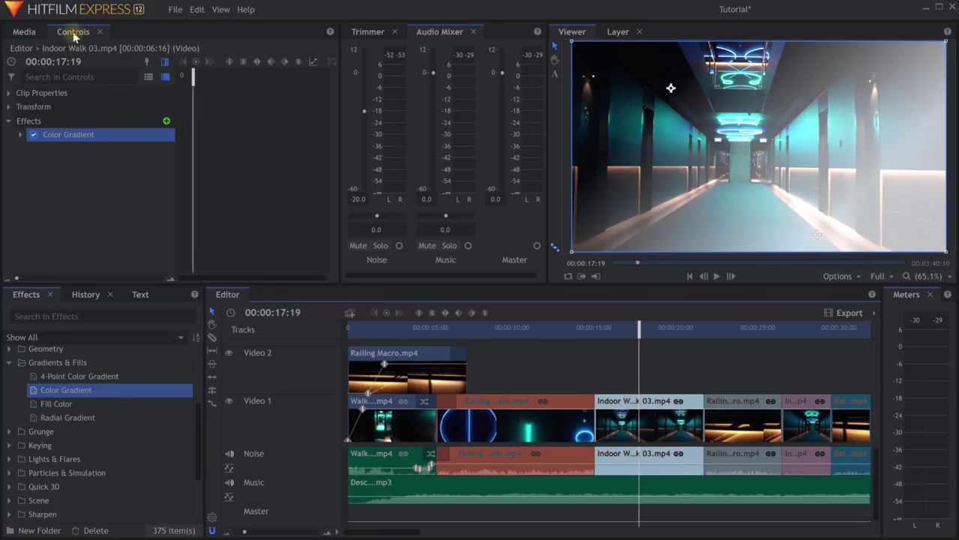
Expand Color Gradient in Controls, hide the keyframe area, and reveal its Start Point.
left_click(42, 94)
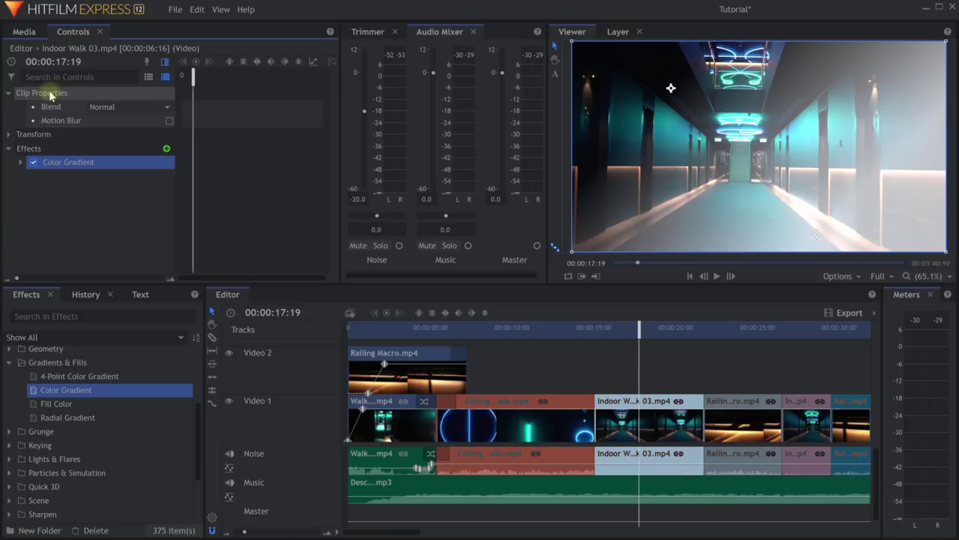
left_click(34, 135)
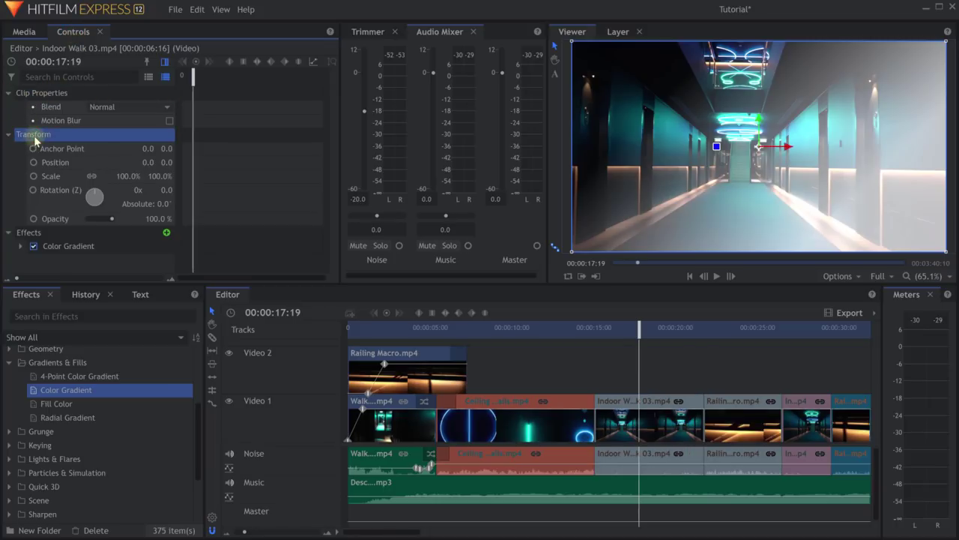
left_click(27, 235)
left_click(22, 247)
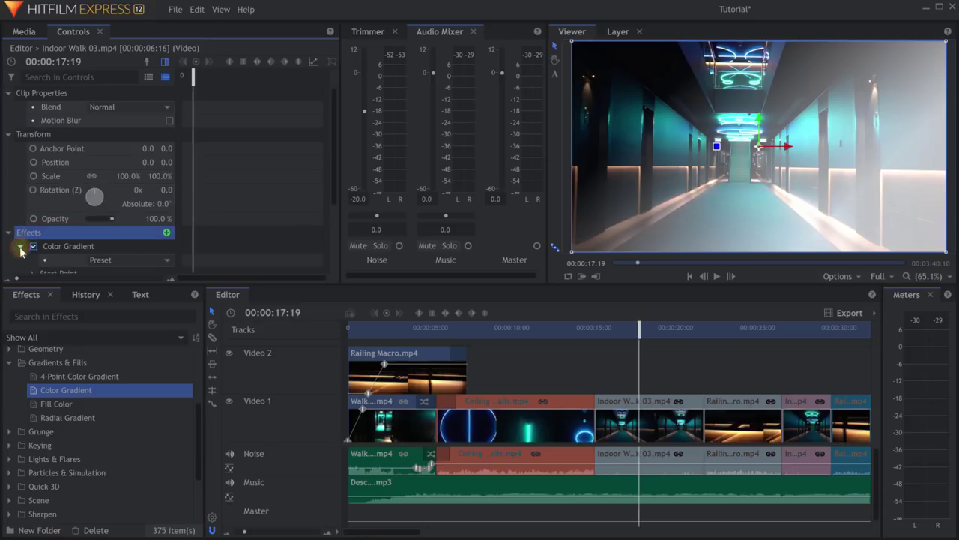
scroll(128, 203, "down", 2)
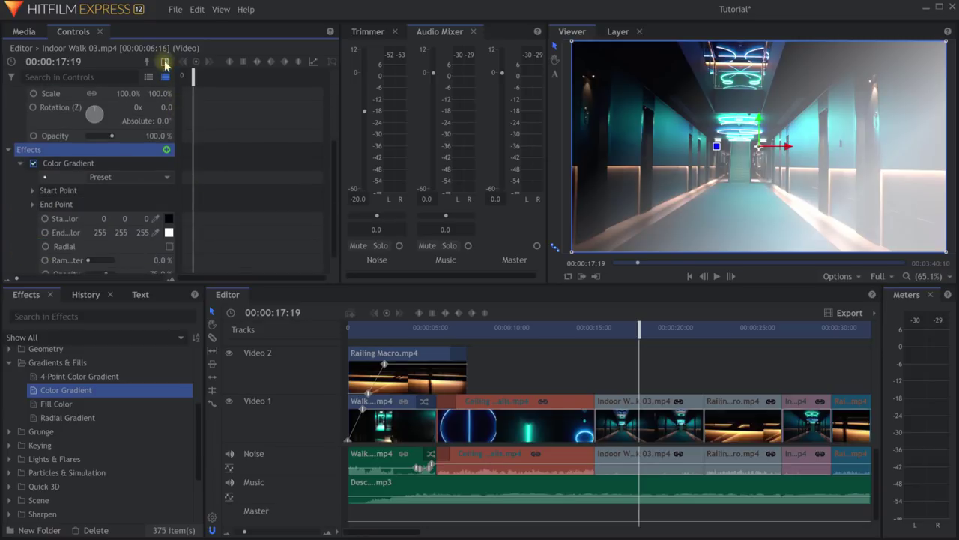
left_click(164, 61)
scroll(249, 189, "down", 1)
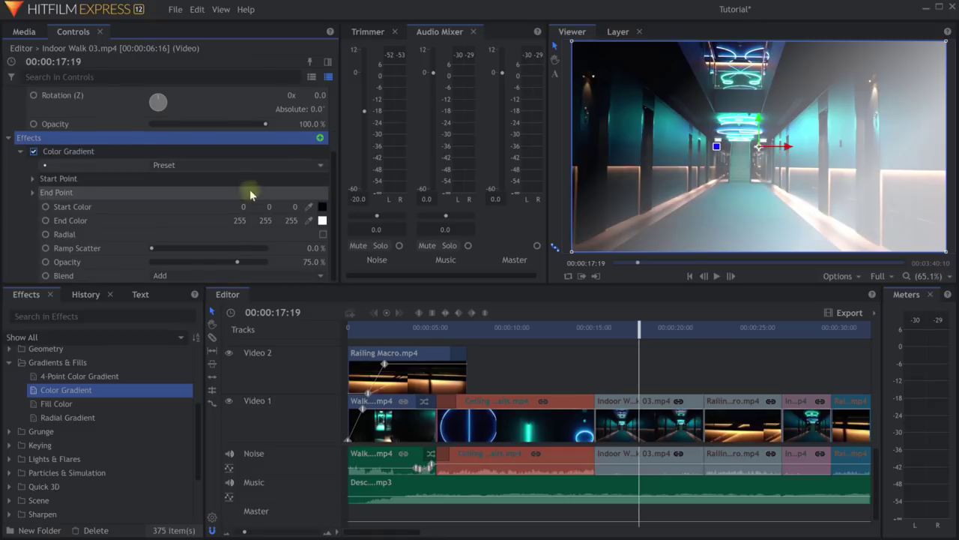
left_click(63, 152)
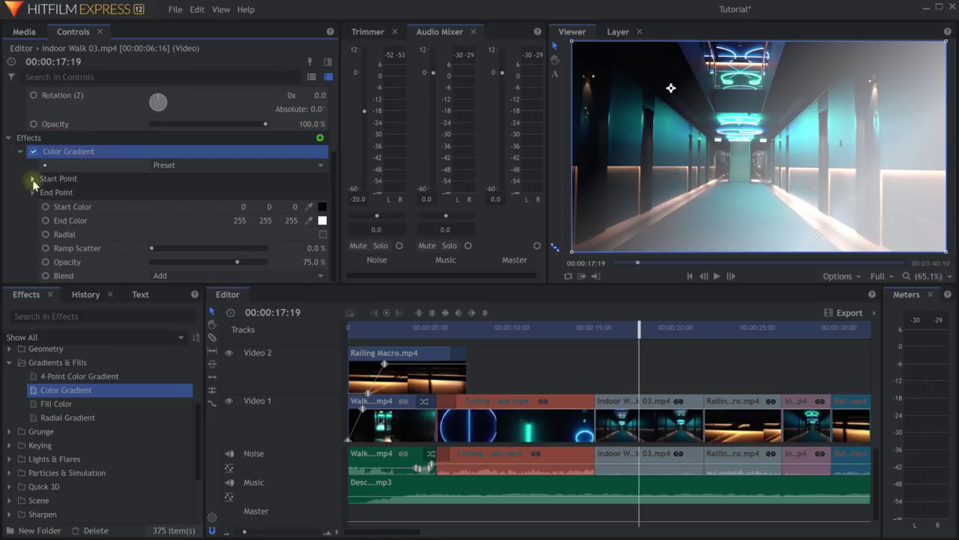
left_click(32, 178)
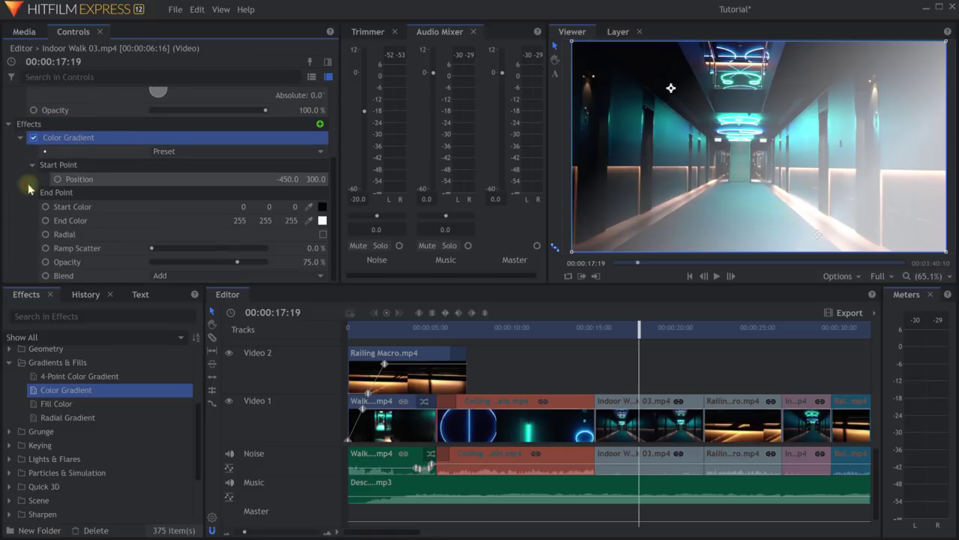
Set the gradient's start colour to teal and end colour to pale yellow 255 229 161.
left_click(309, 207)
left_click(611, 113)
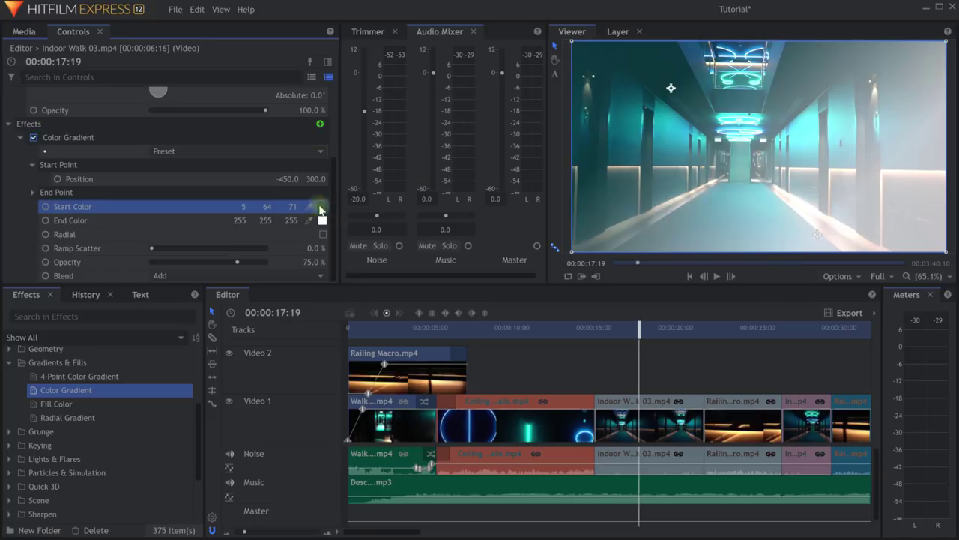
left_click(323, 220)
left_click(564, 225)
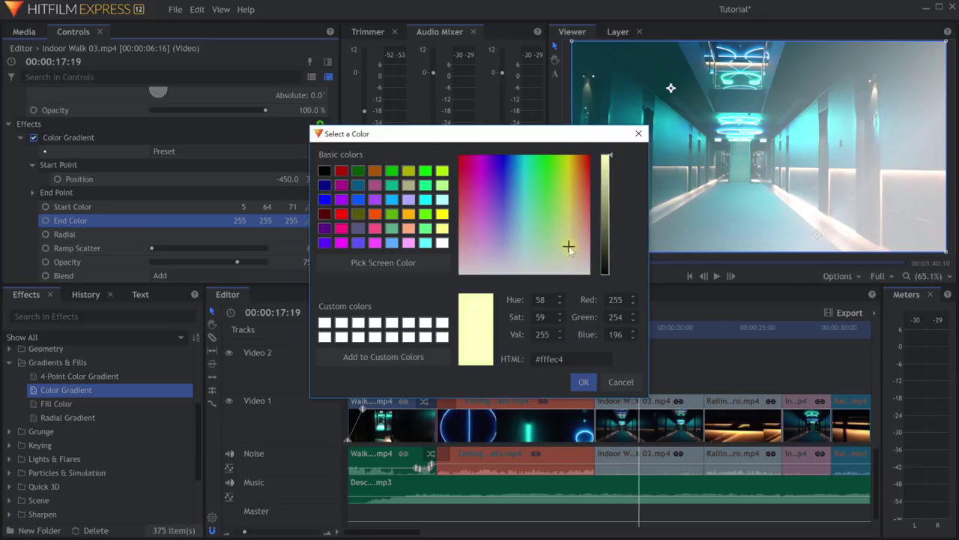
left_click(574, 230)
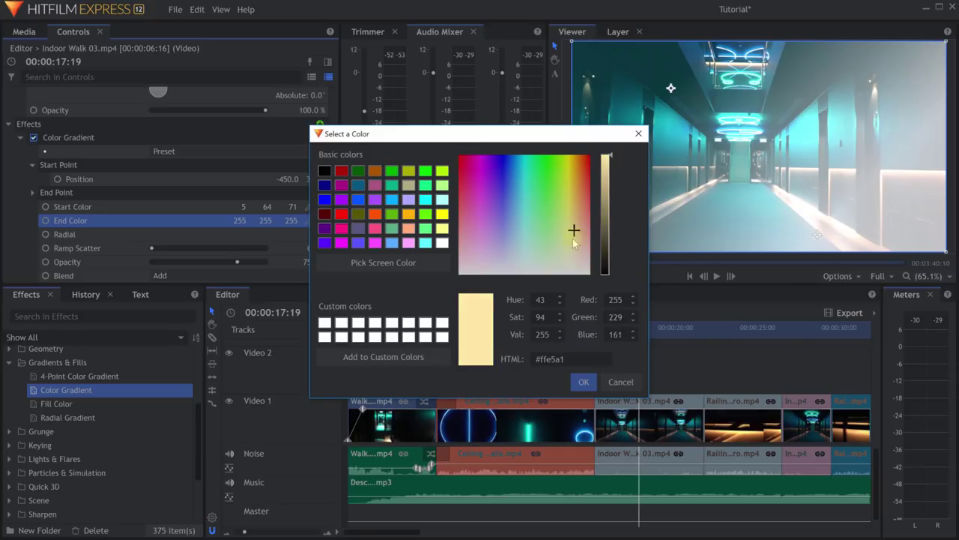
left_click(583, 382)
Set ramp scatter to 71%, opacity to 97%, and blend mode to Softlight.
left_click_drag(237, 261, 262, 263)
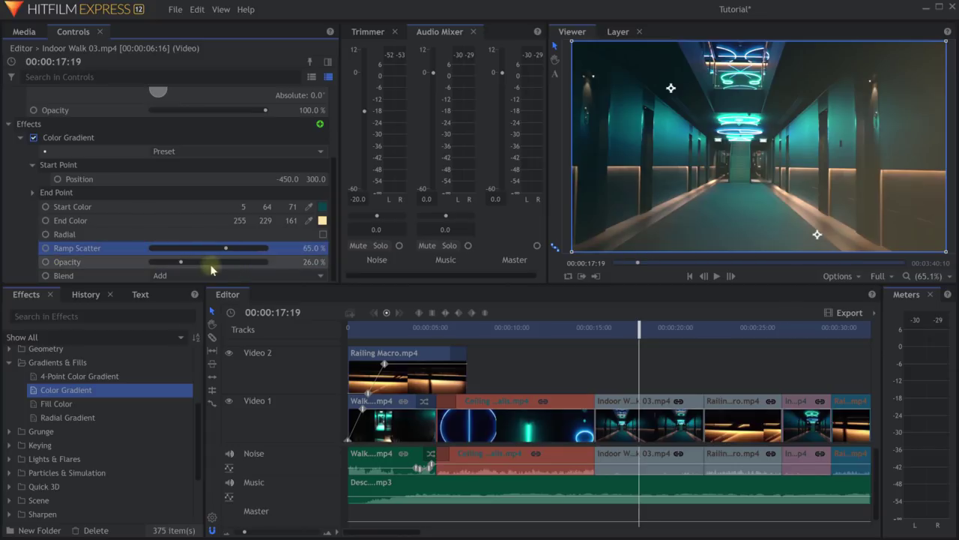
left_click(209, 275)
left_click(225, 480)
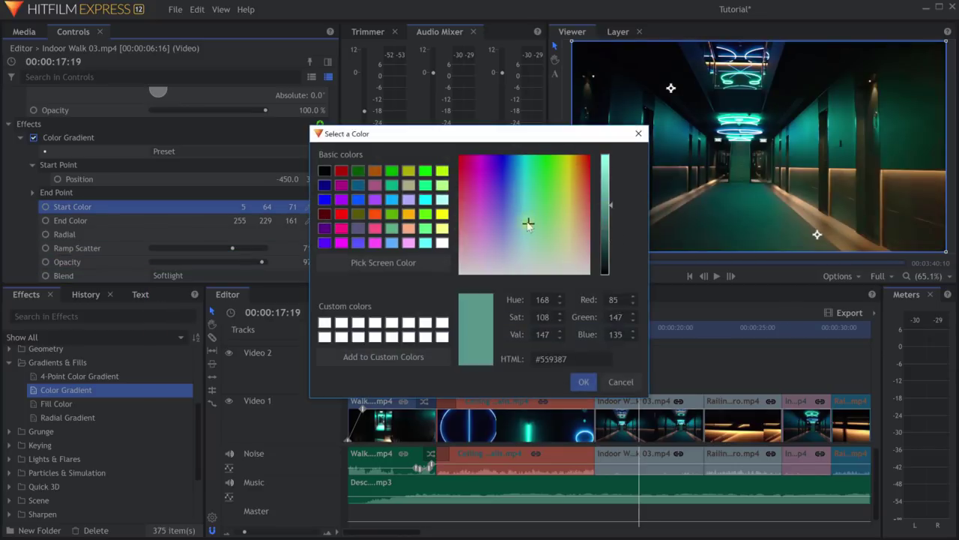
left_click(621, 380)
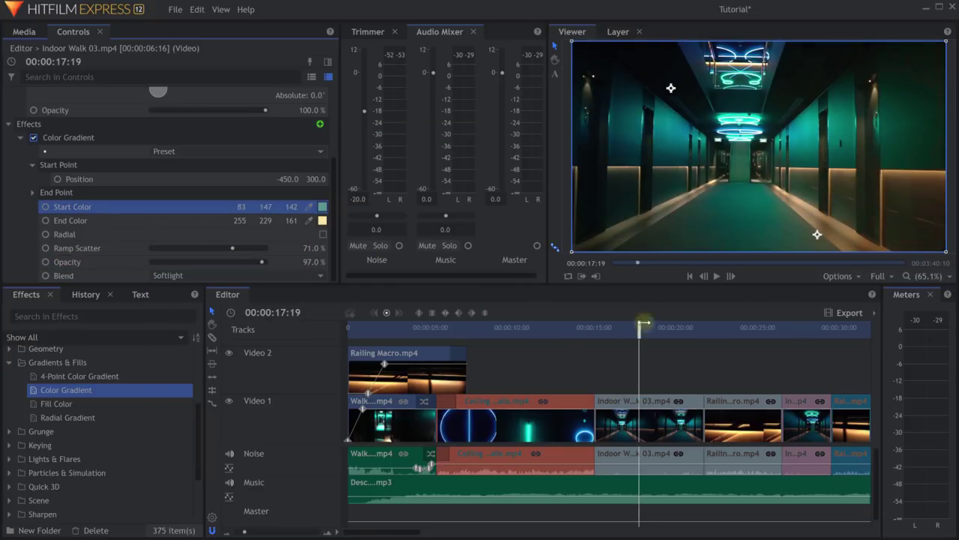
left_click_drag(639, 327, 651, 335)
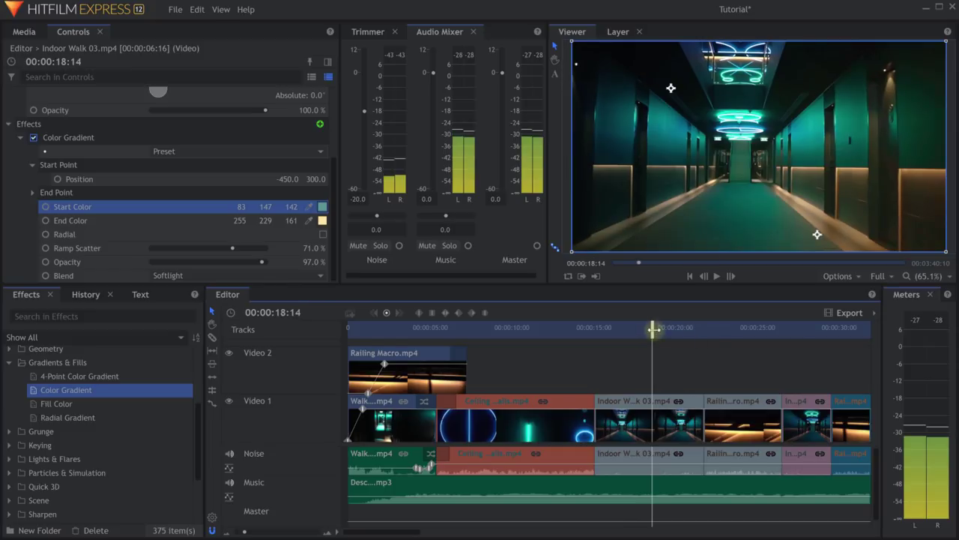
Toggle the Color Gradient effect off and back on to compare the grade.
left_click(56, 139)
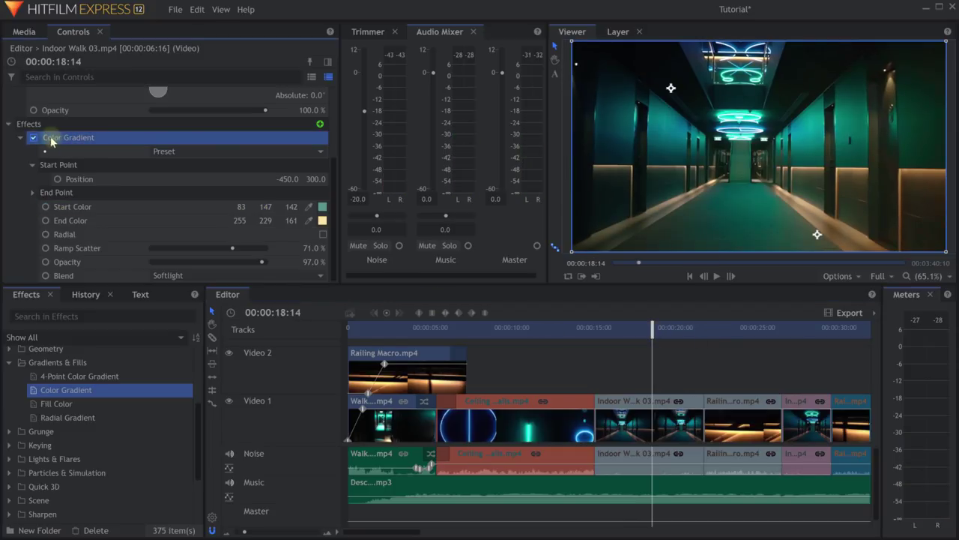
left_click(34, 138)
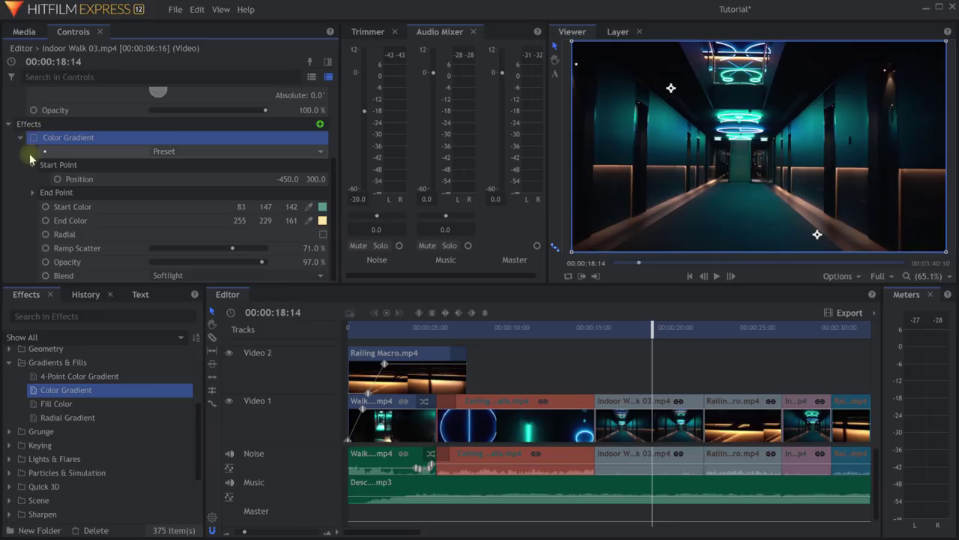
left_click(34, 139)
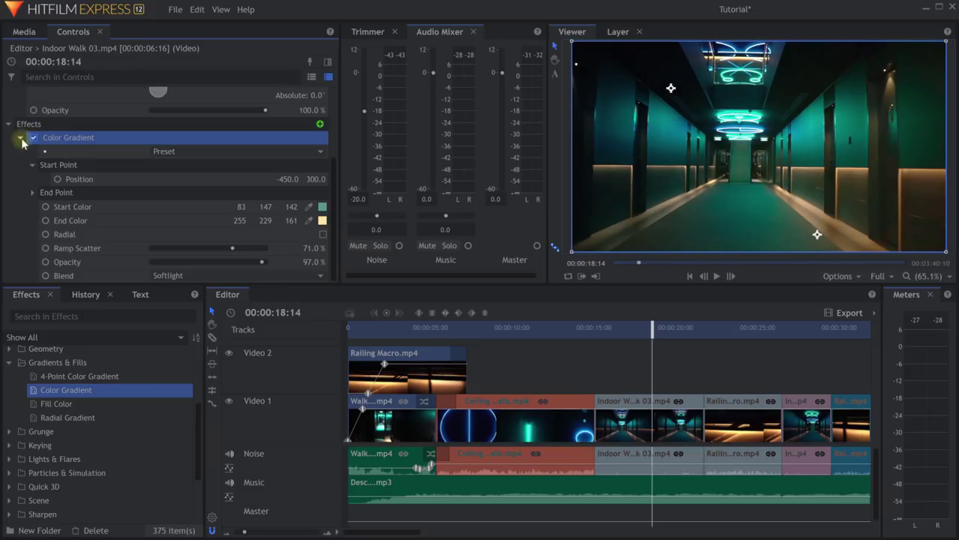
Collapse the Color Gradient properties and the Gradients & Fills effects folder.
left_click(20, 138)
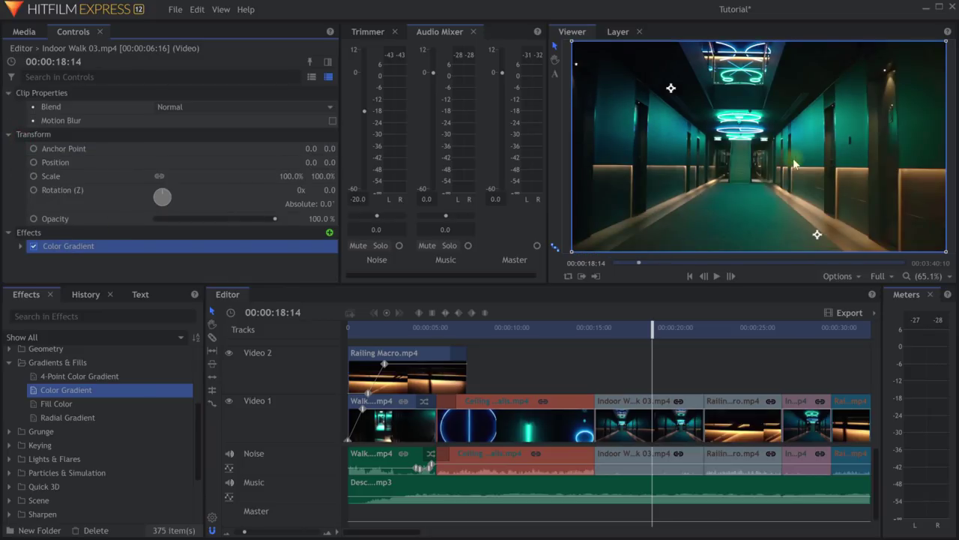
scroll(120, 445, "up", 3)
scroll(97, 442, "down", 2)
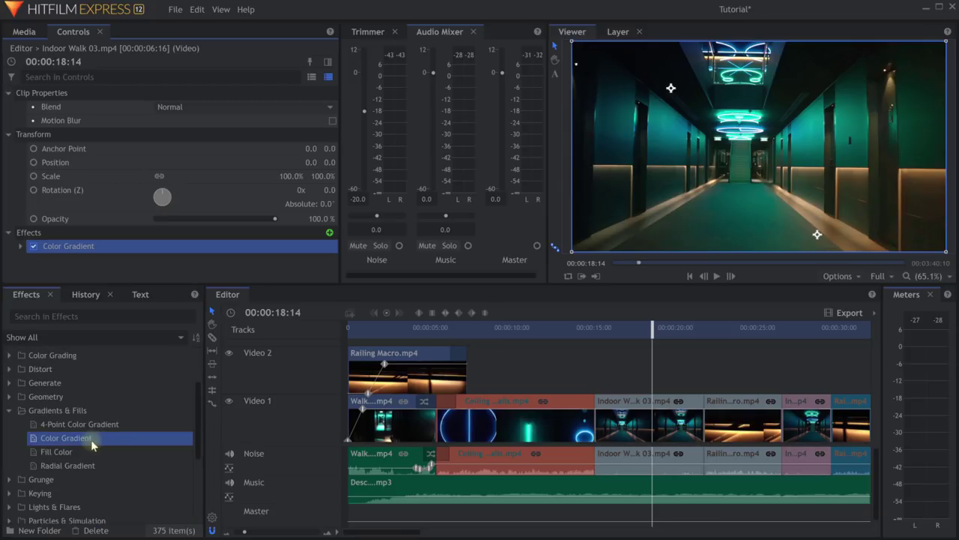
left_click(10, 412)
scroll(82, 461, "up", 3)
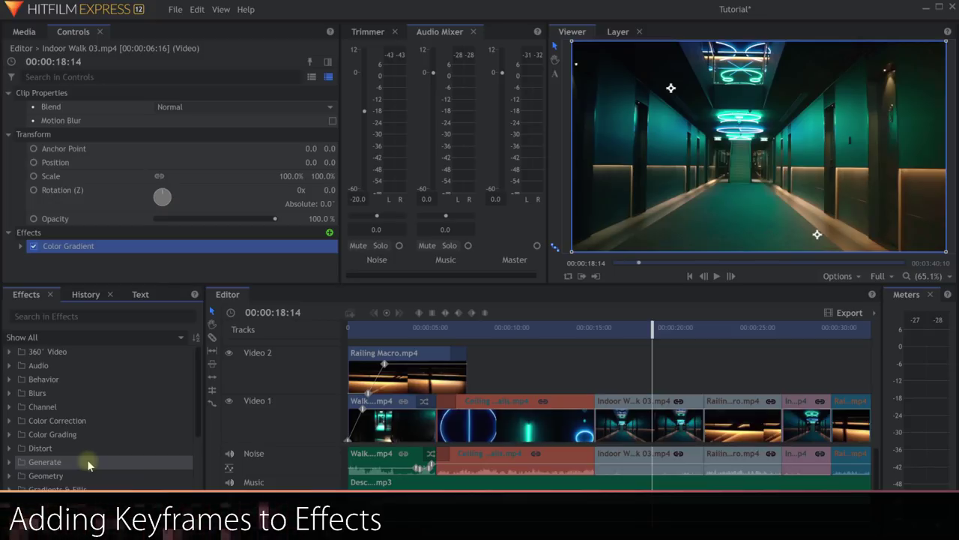
Expand the Color Gradient properties in the Controls panel.
left_click(367, 329)
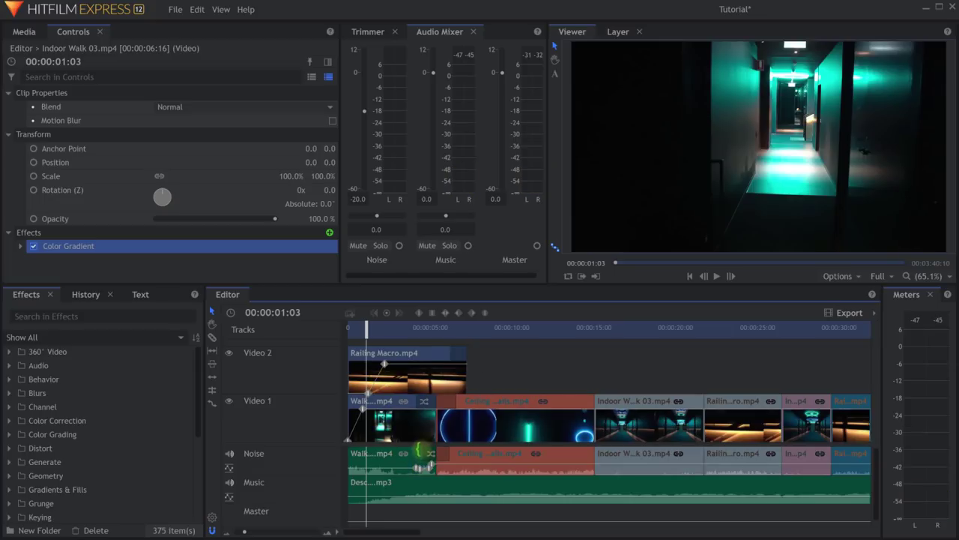
left_click(73, 34)
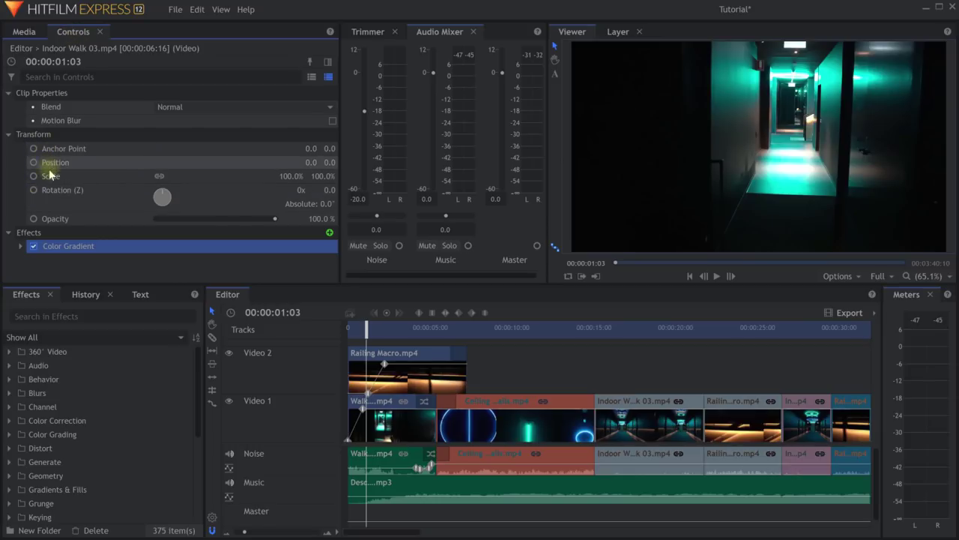
left_click(20, 246)
scroll(26, 232, "down", 3)
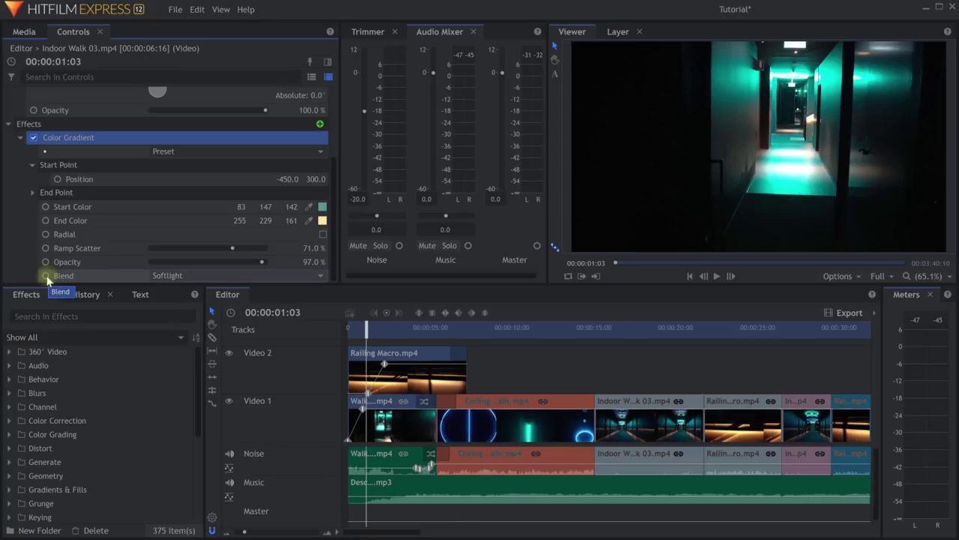
At 00:00:15:09, drag the Color Gradient opacity down to 0%.
left_click_drag(583, 329, 602, 344)
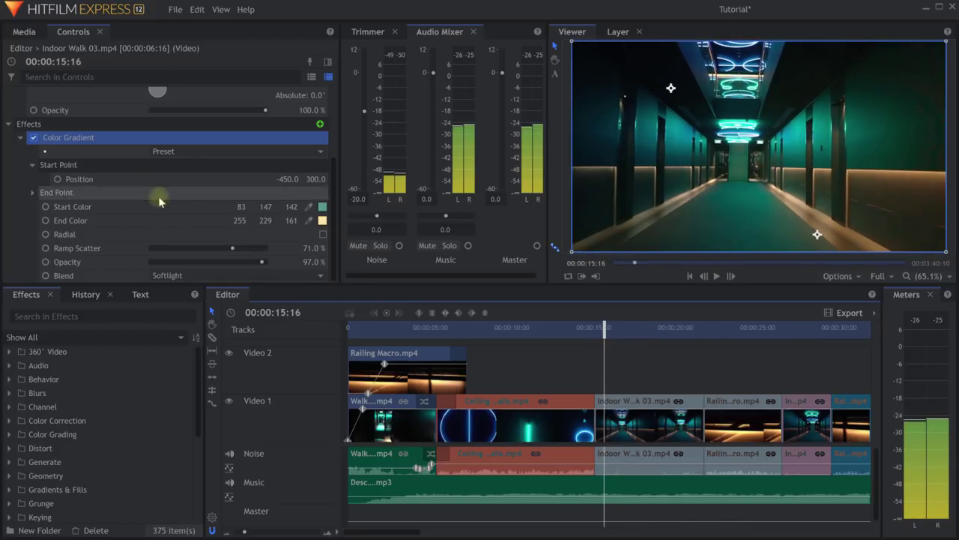
left_click_drag(262, 263, 275, 266)
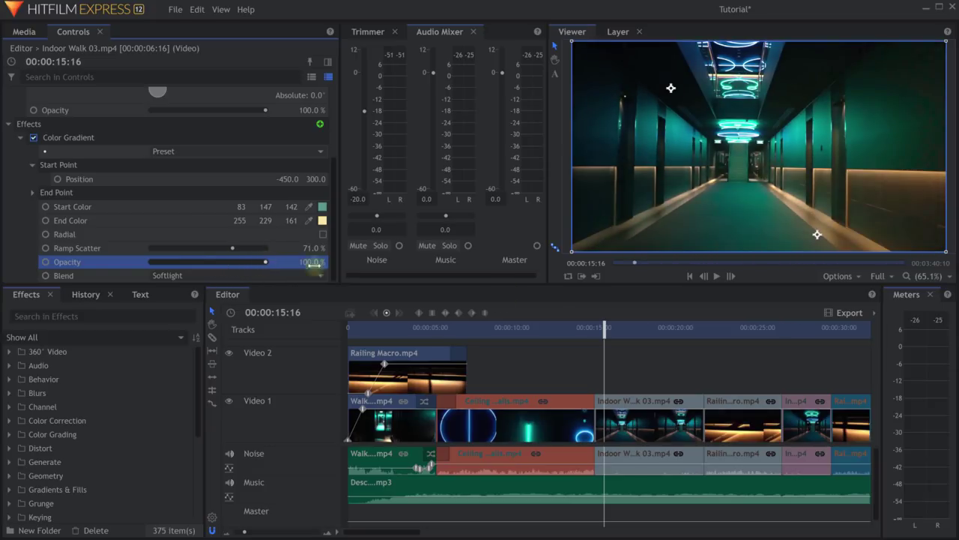
left_click_drag(604, 327, 600, 327)
left_click_drag(268, 264, 145, 265)
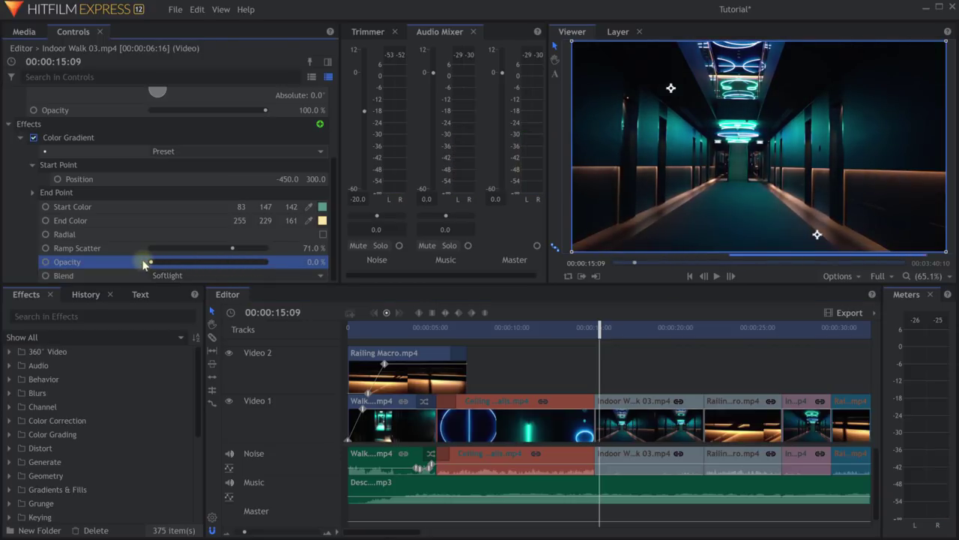
Keyframe the gradient opacity at 0% at 15:09 and 100% at 19:05.
left_click(44, 262)
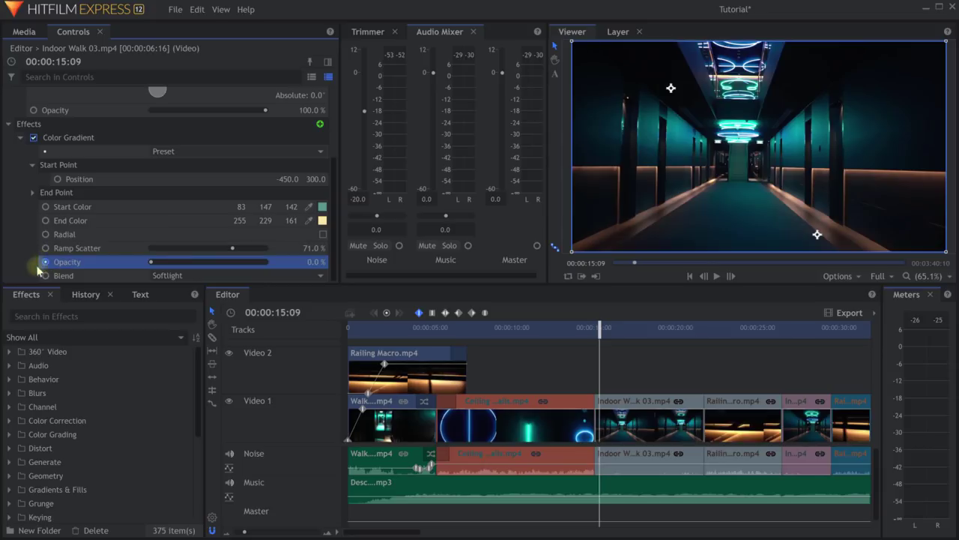
left_click(46, 261)
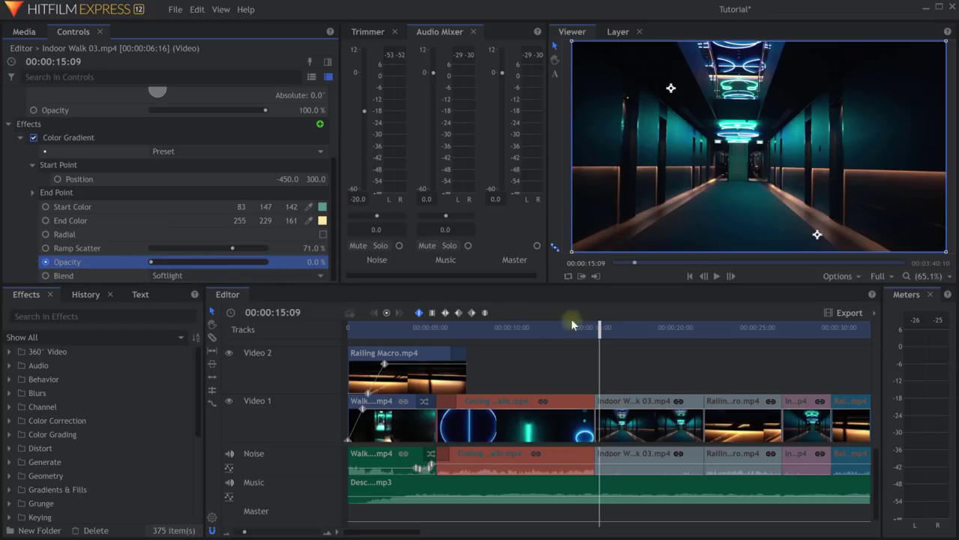
left_click_drag(600, 327, 606, 327)
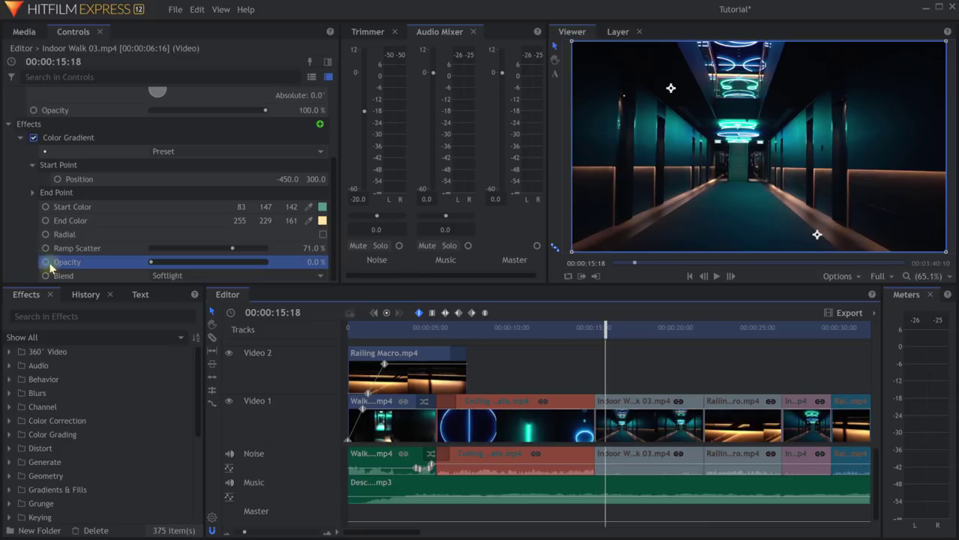
left_click_drag(605, 328, 663, 334)
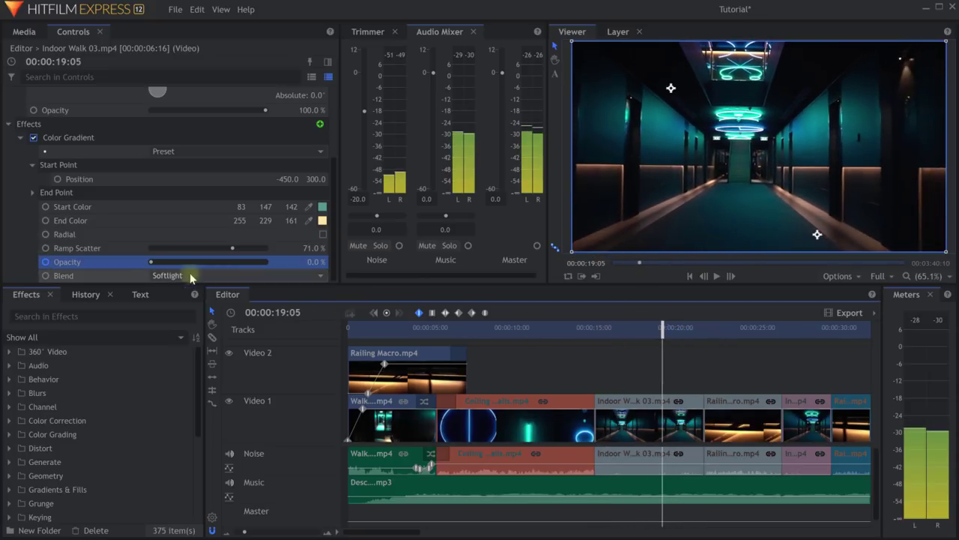
left_click_drag(154, 262, 268, 267)
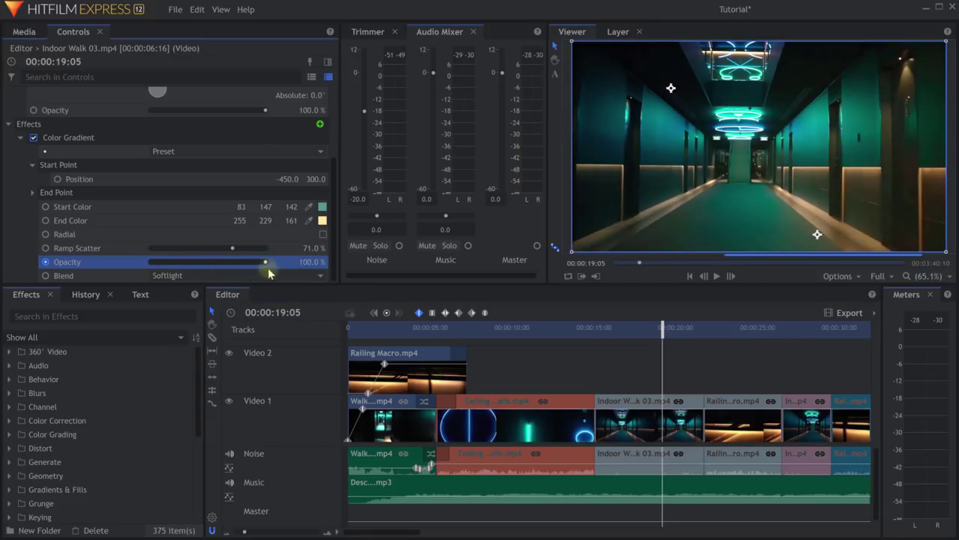
left_click_drag(662, 330, 672, 335)
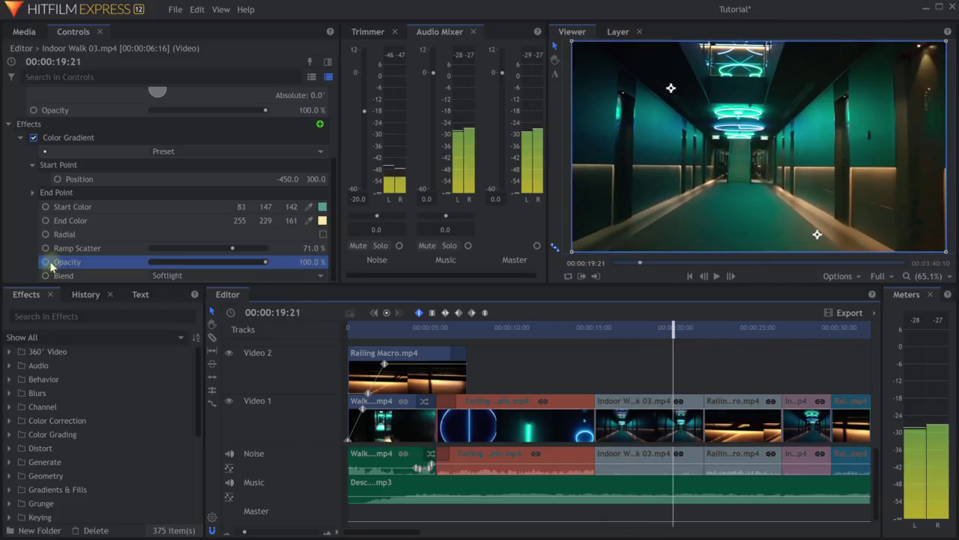
scroll(88, 411, "down", 4)
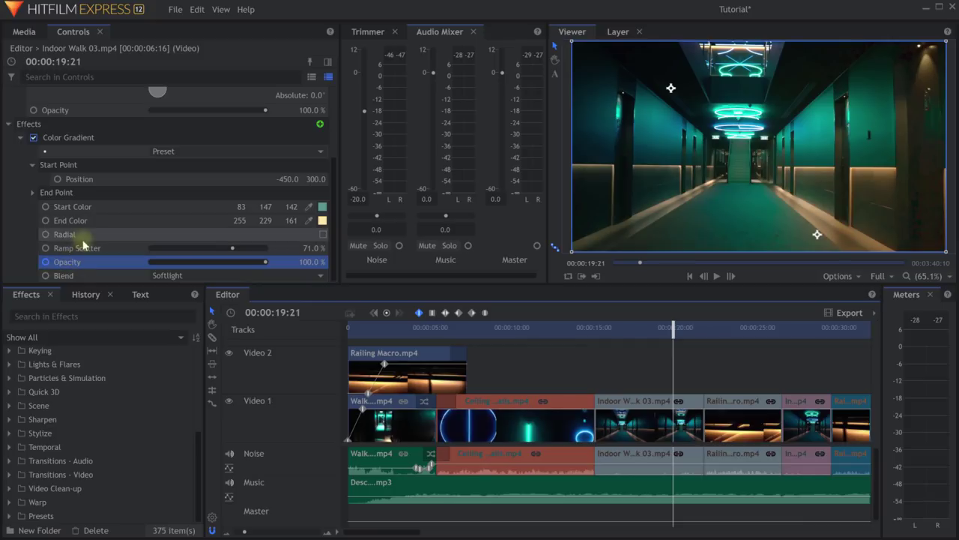
Show the effect keyframe timeline and widen the Controls panel.
left_click(328, 65)
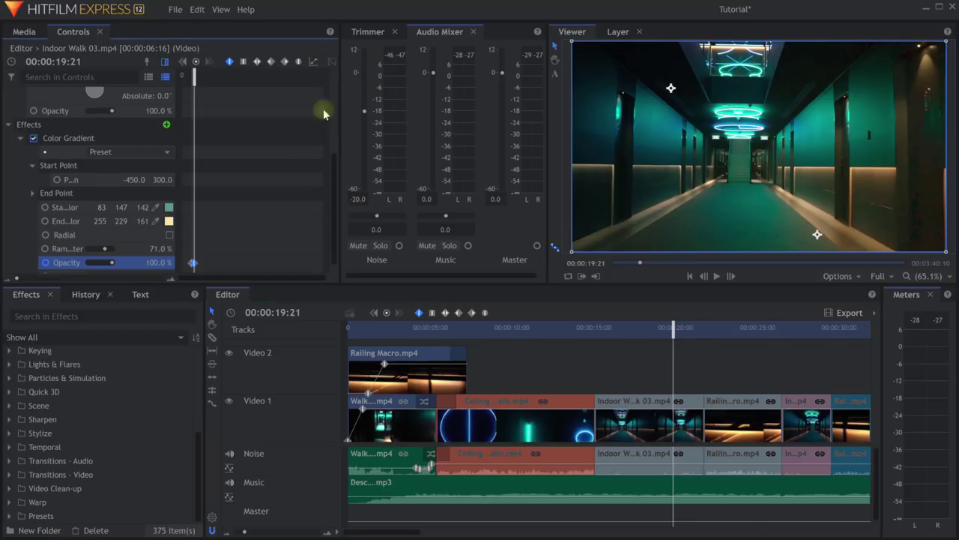
left_click_drag(346, 147, 461, 139)
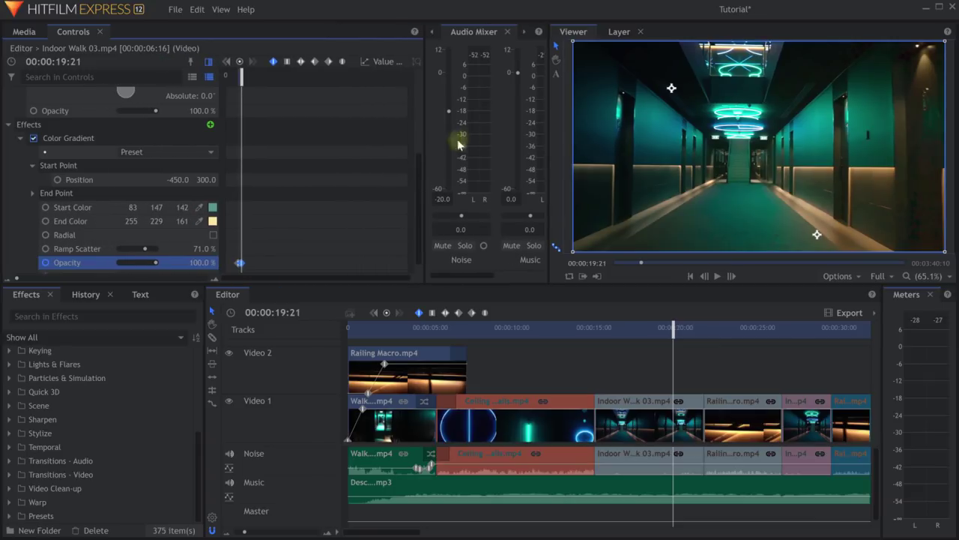
scroll(236, 260, "down", 3)
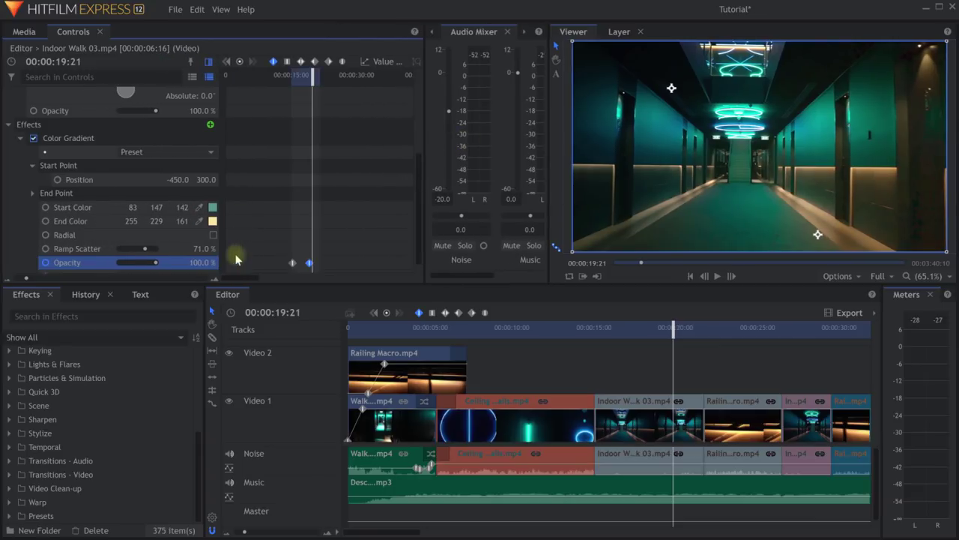
scroll(308, 260, "up", 2)
Add opacity keyframes of 100% at 16:17 and 46% at 17:08.
left_click_drag(304, 80, 271, 81)
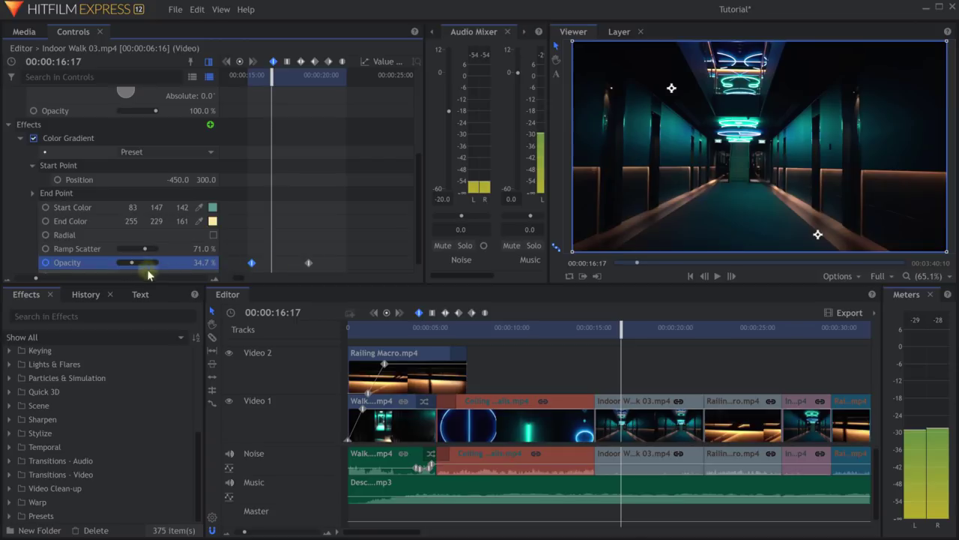
left_click_drag(137, 263, 159, 263)
left_click_drag(271, 77, 282, 77)
left_click_drag(156, 263, 128, 268)
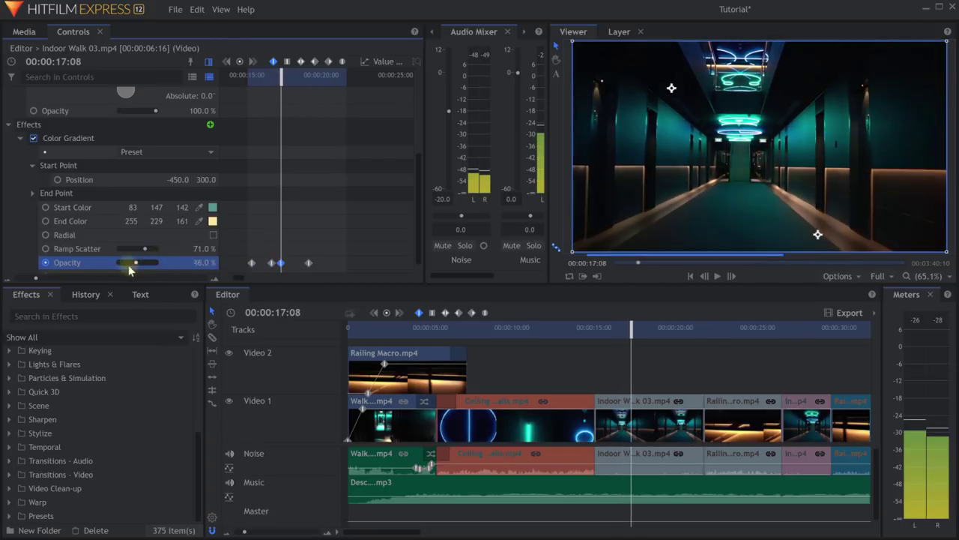
left_click_drag(281, 77, 315, 108)
scroll(287, 208, "down", 1)
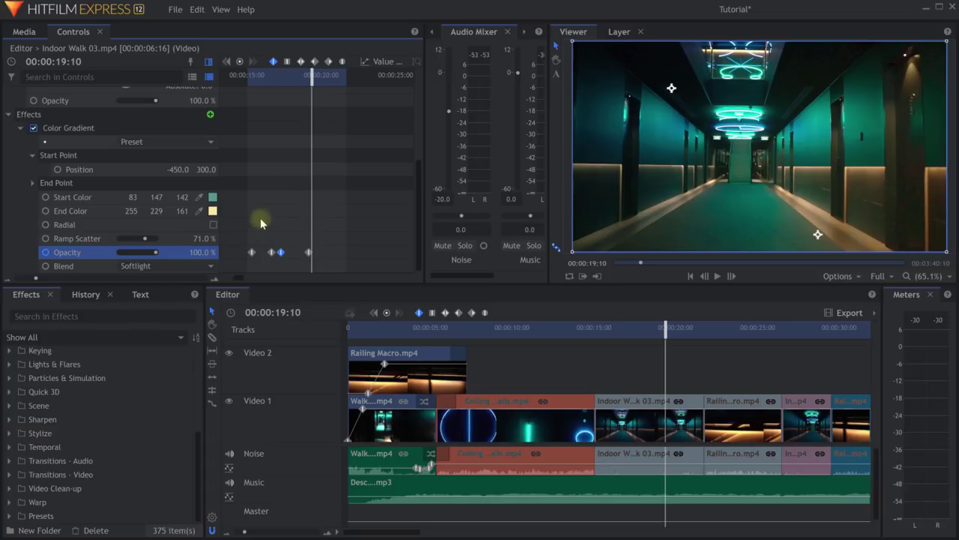
Keyframe the end colour as pink, then pale yellow #f4ff89 later in the clip.
left_click_drag(288, 83, 267, 81)
left_click(46, 211)
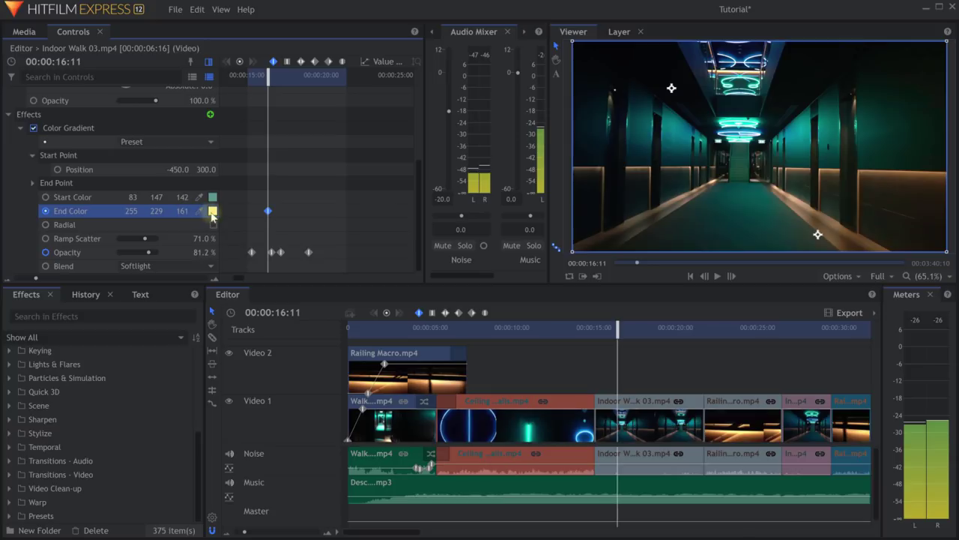
left_click(212, 212)
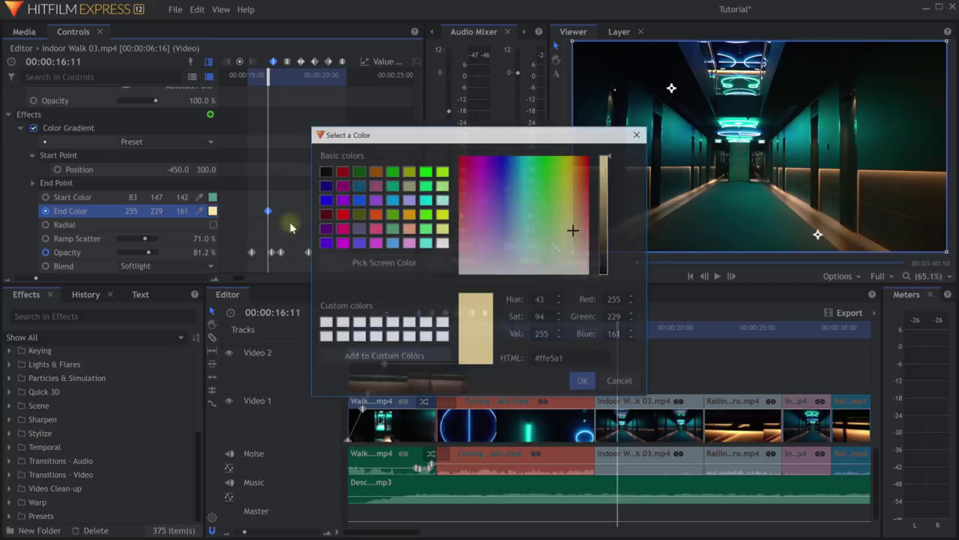
left_click(409, 243)
left_click(583, 381)
left_click_drag(268, 75, 310, 82)
left_click(212, 210)
left_click_drag(547, 213, 565, 218)
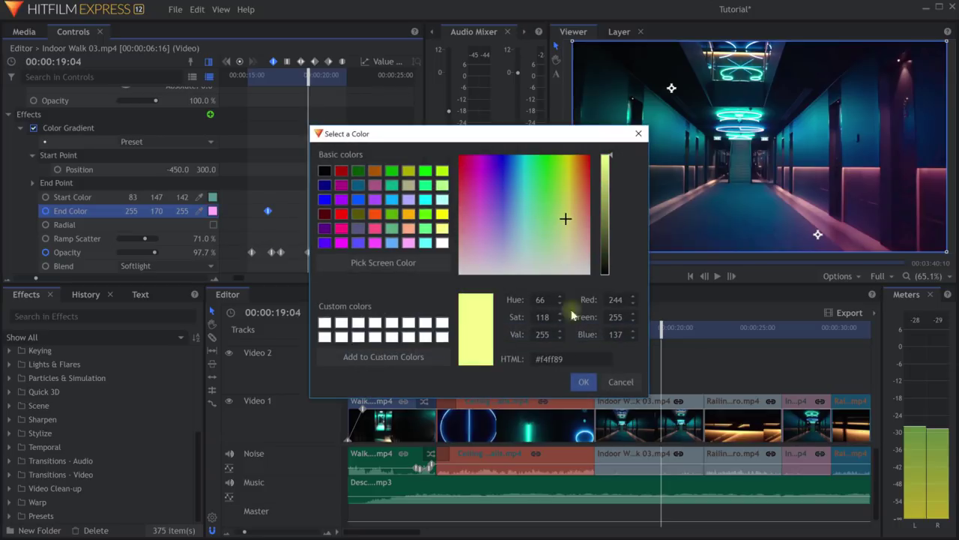
left_click(583, 381)
Remove the end colour keyframes, leaving a static 244 255 137 yellow.
left_click_drag(308, 78, 320, 112)
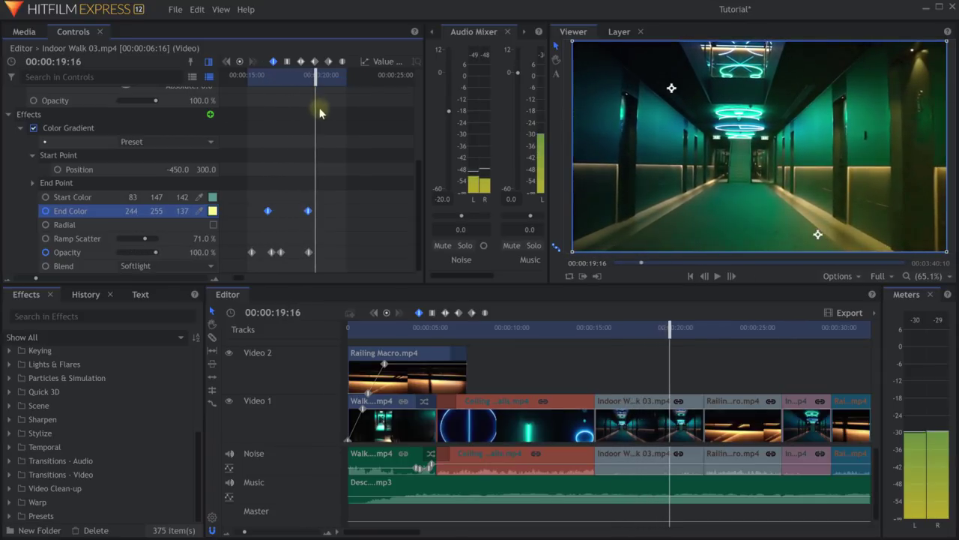
left_click(44, 211)
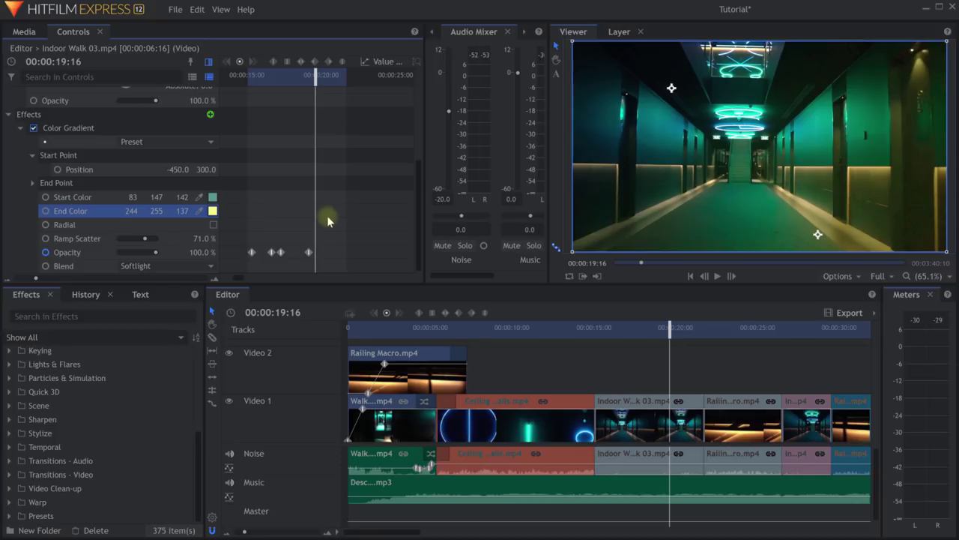
left_click_drag(317, 71, 312, 96)
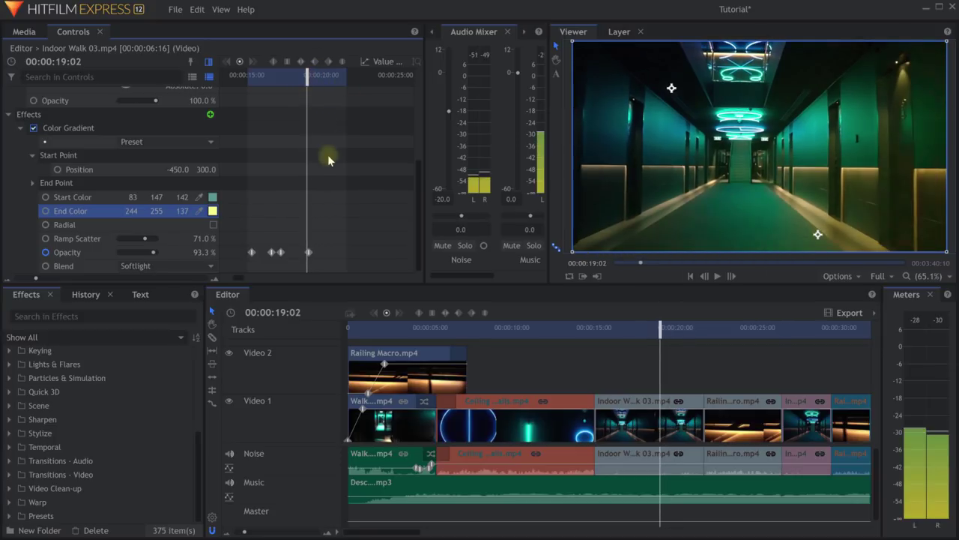
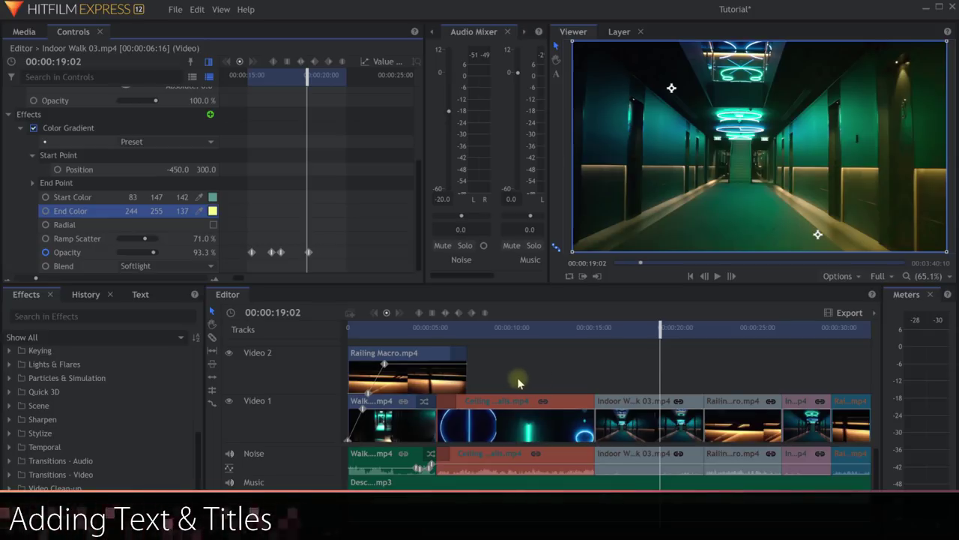
Save the project, show the Text controls, and close the Audio Mixer and Trimmer panels.
key("ctrl+s")
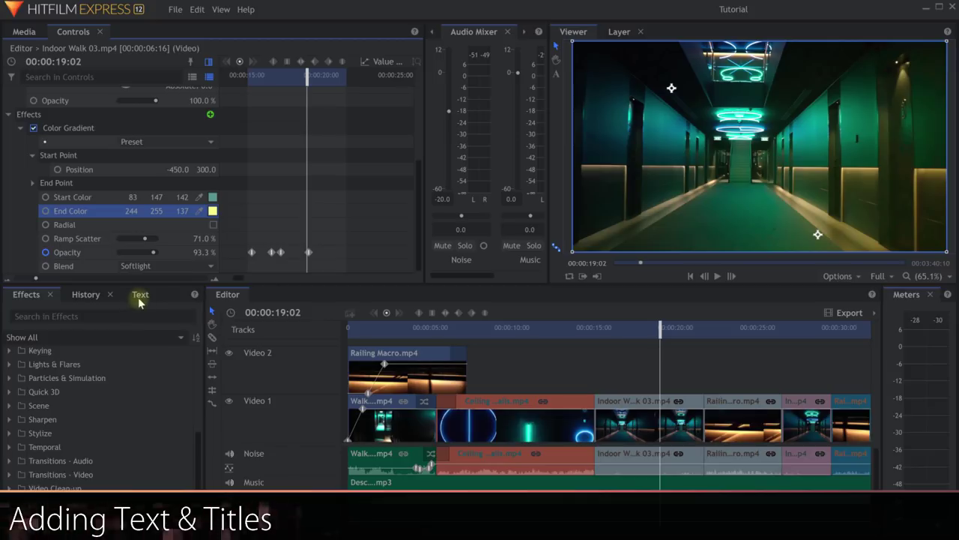
left_click(140, 295)
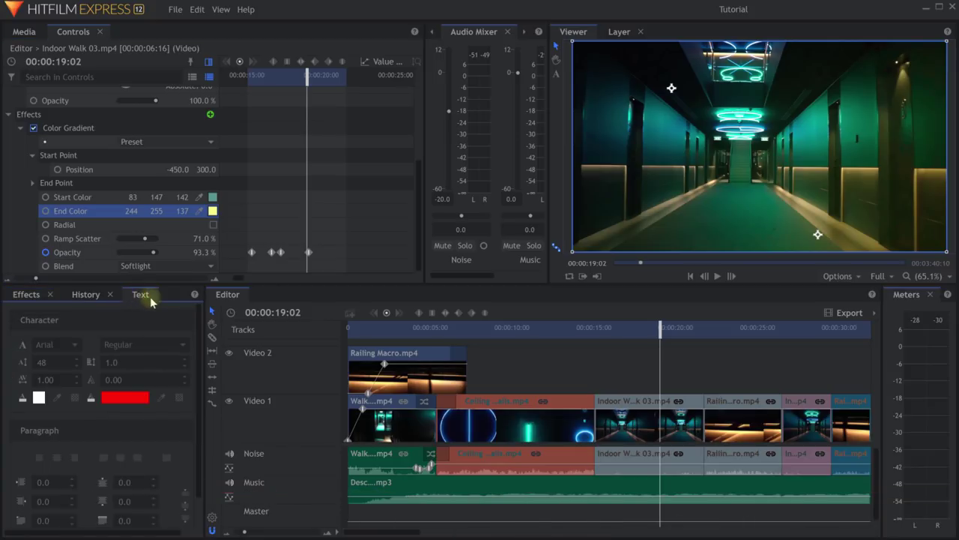
left_click(507, 33)
left_click(480, 32)
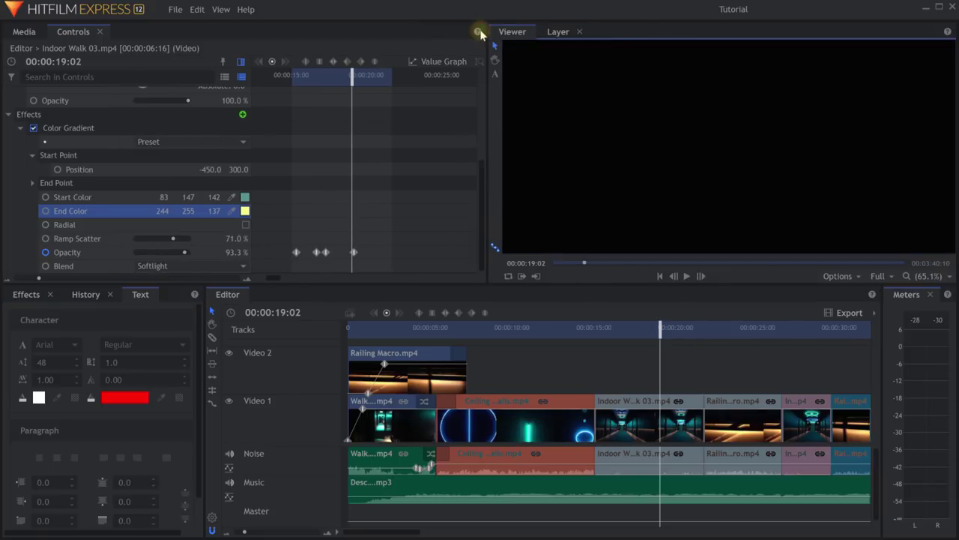
Drag the panel splitters to make the Viewer wider and taller.
left_click_drag(487, 88, 161, 64)
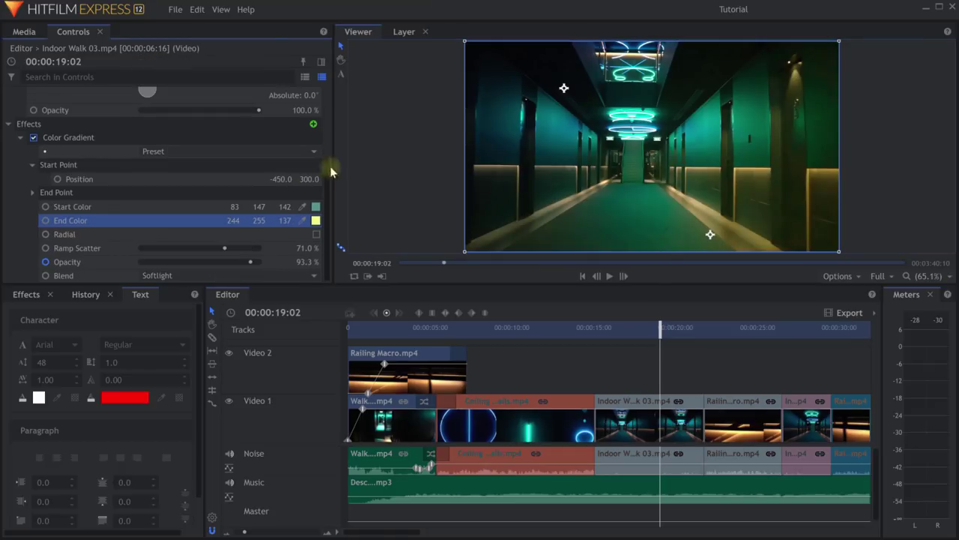
left_click_drag(332, 172, 248, 172)
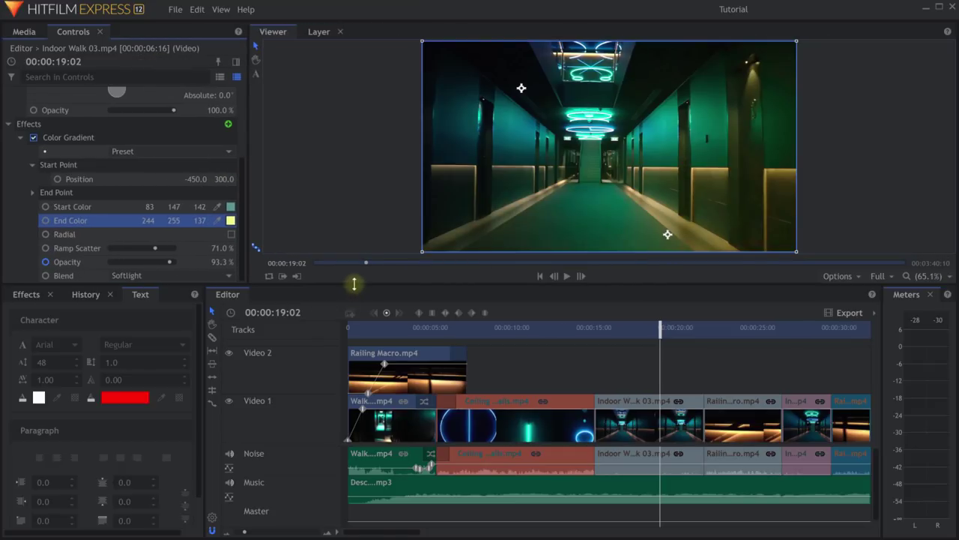
left_click_drag(354, 283, 379, 356)
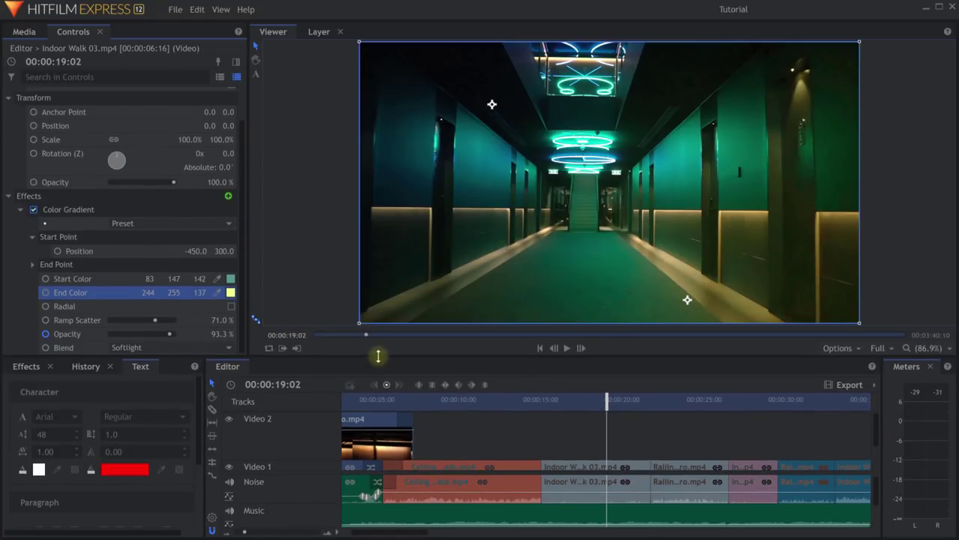
From about 15 seconds, add a lower-left text layer reading 'Jackalope, Victoria, Australia'.
left_click(525, 398)
key("space")
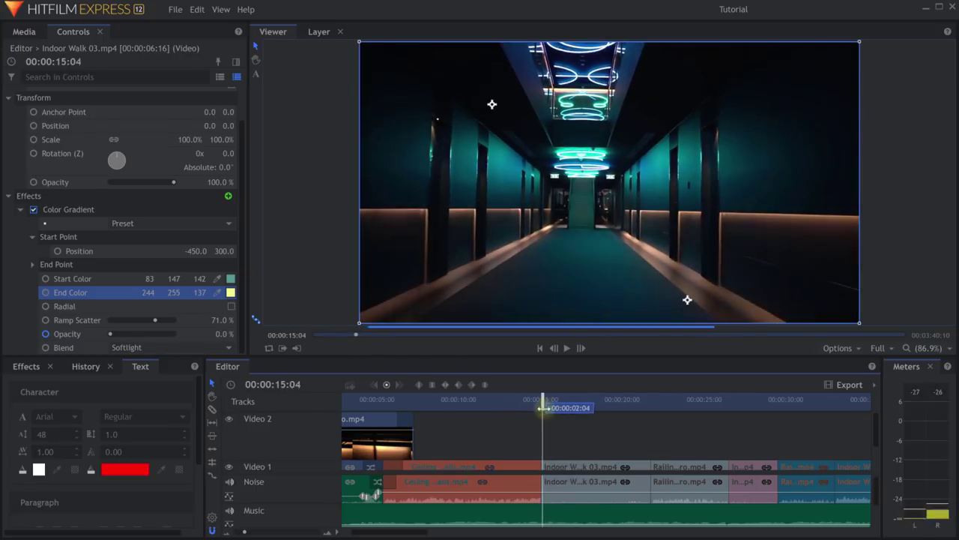
left_click(256, 75)
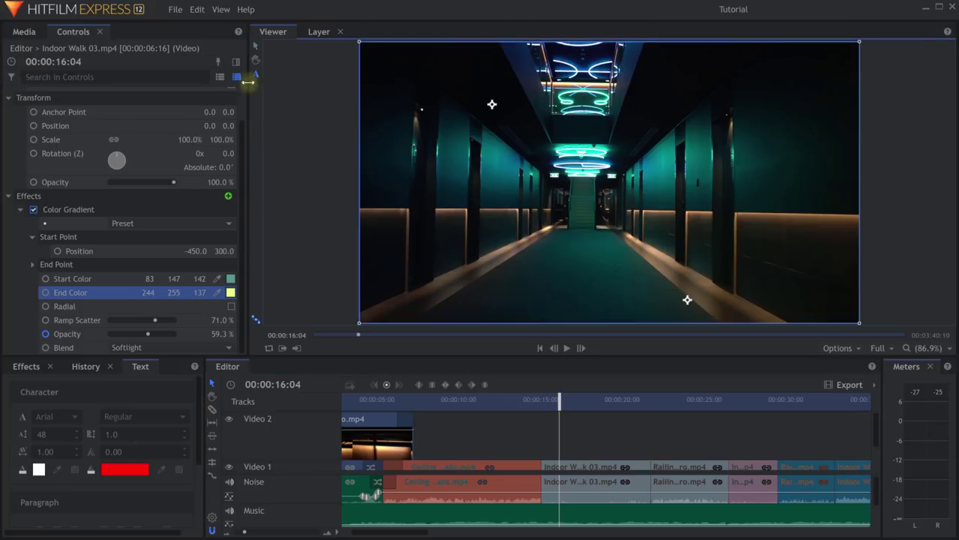
left_click(367, 283)
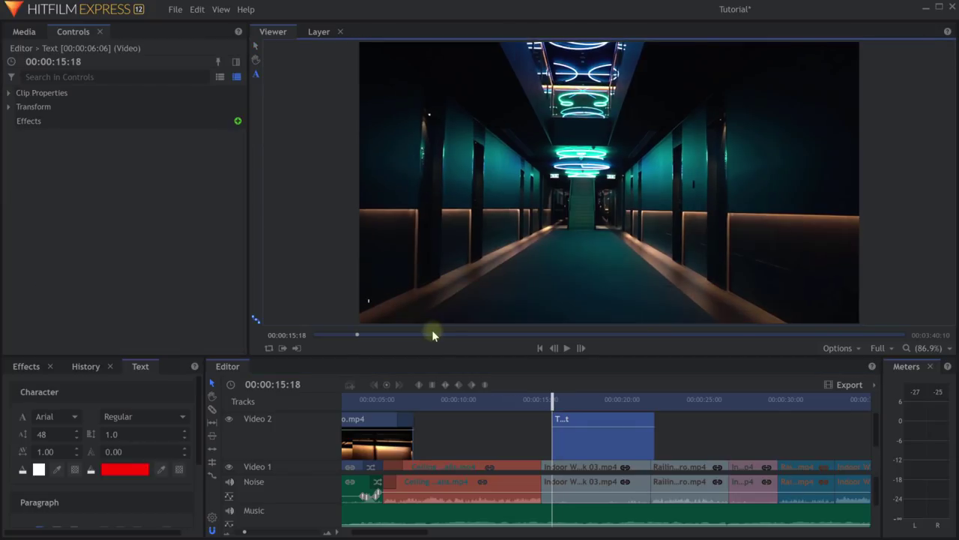
type("Jackalope, Victoria, Australia")
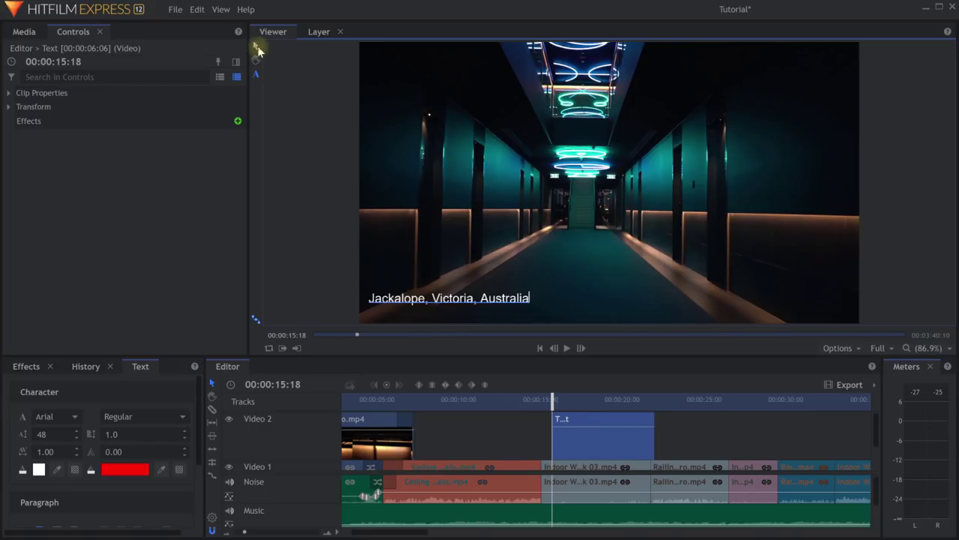
Nudge the caption slightly lower in the frame and make the timeline taller.
left_click(256, 48)
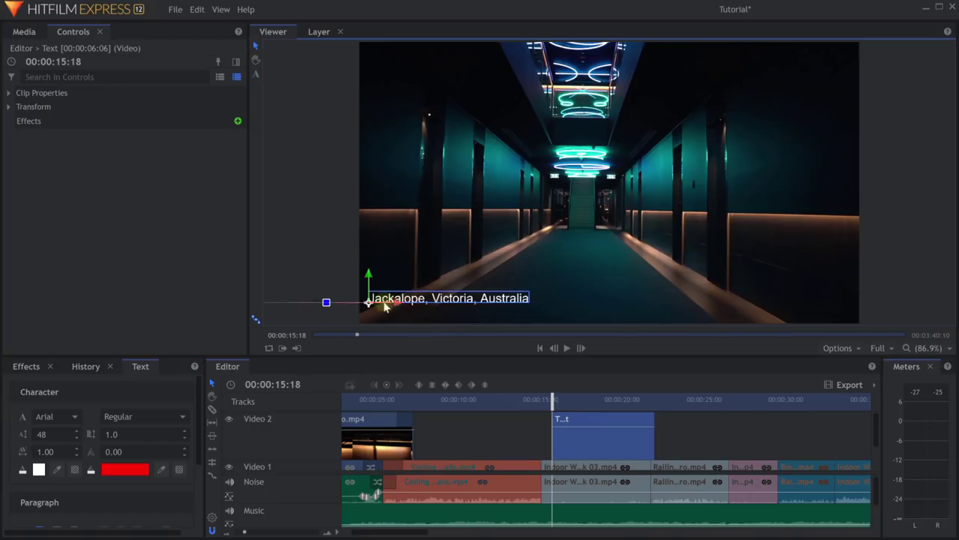
left_click_drag(370, 306, 365, 318)
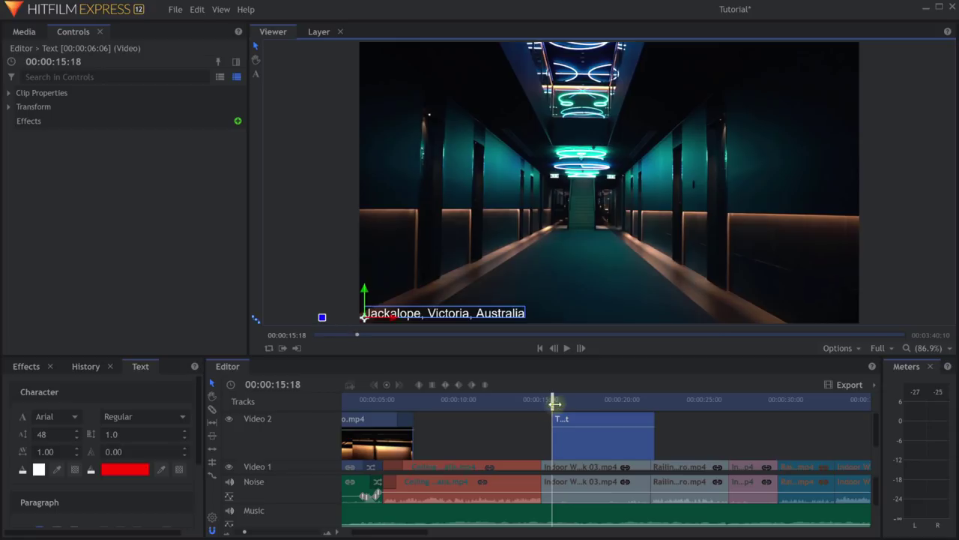
left_click_drag(553, 365, 553, 289)
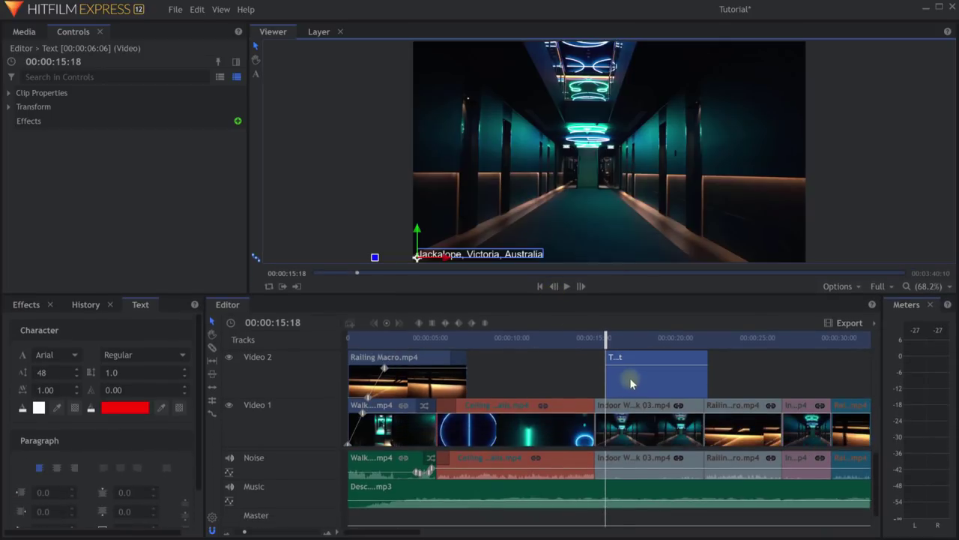
Shift the caption clip slightly earlier and trim its end to about 20 seconds.
left_click_drag(628, 382, 645, 384)
left_click_drag(605, 338, 618, 341)
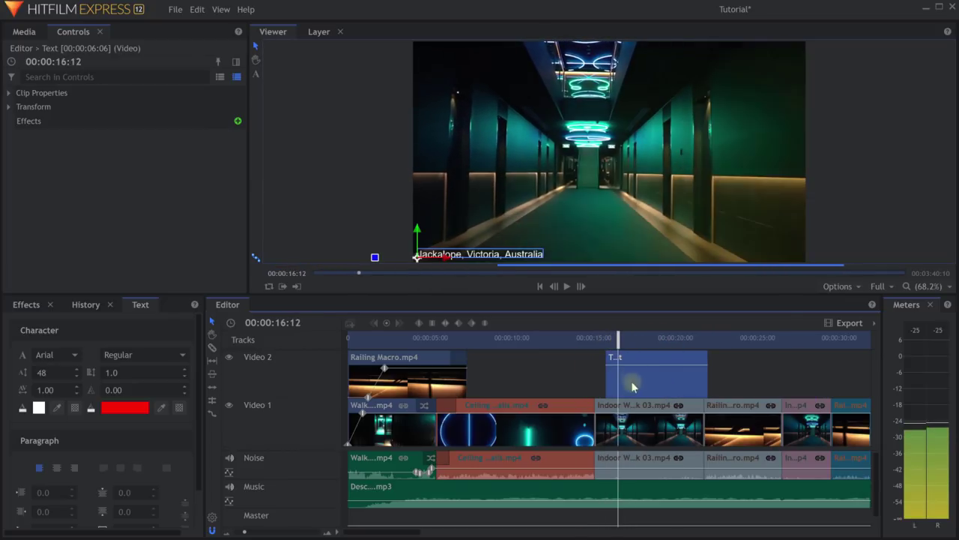
left_click_drag(631, 381, 622, 381)
left_click_drag(697, 386, 703, 387)
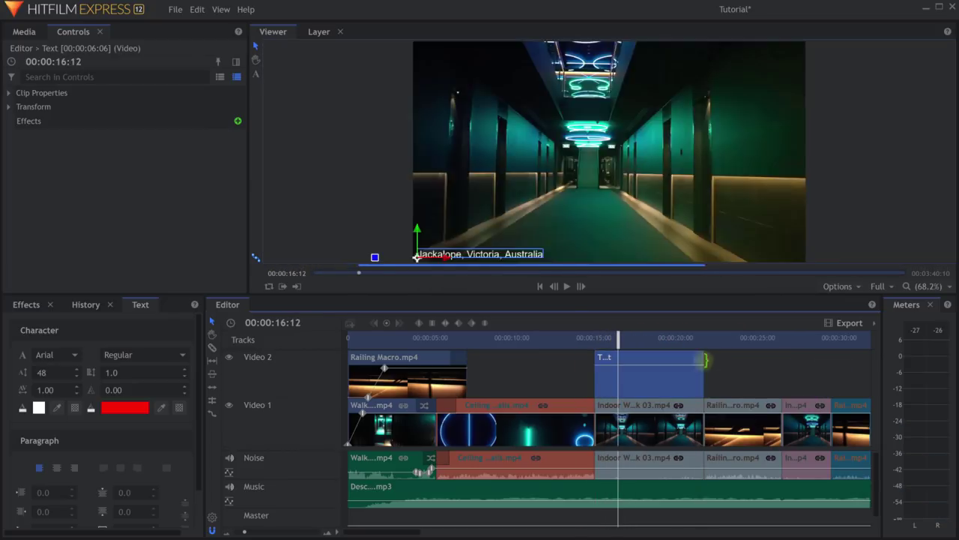
left_click_drag(618, 339, 623, 380)
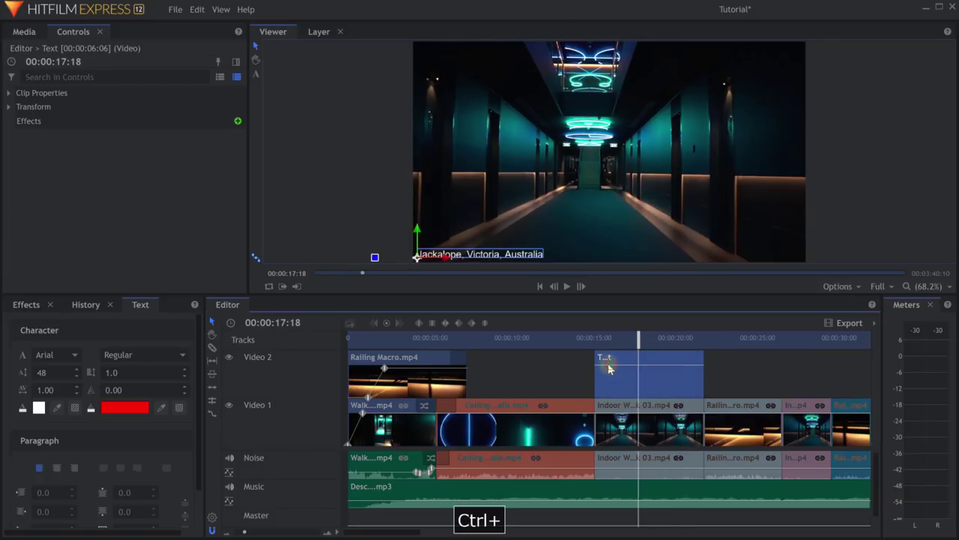
Add opacity fade keyframes at the caption's start and end, then undo them.
left_click(608, 365, "ctrl")
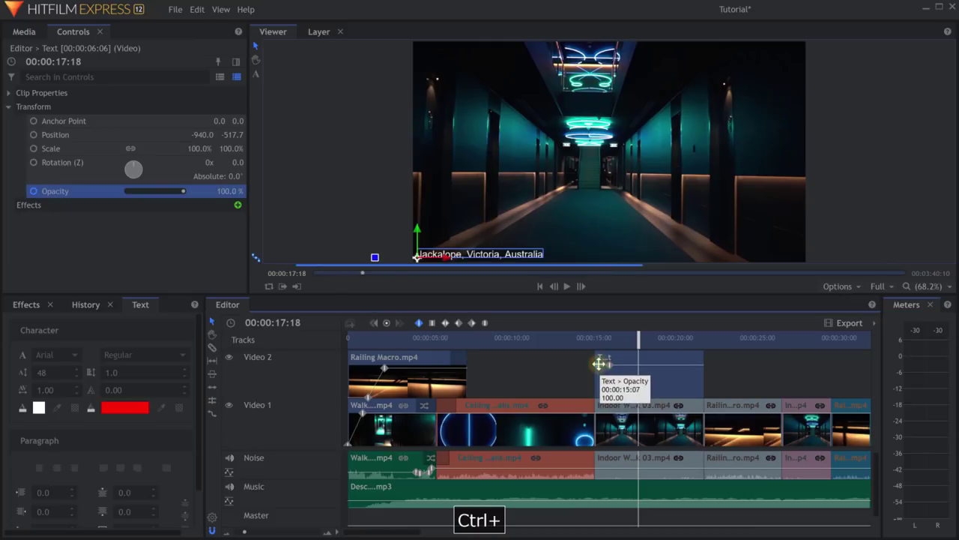
left_click(594, 397, "ctrl")
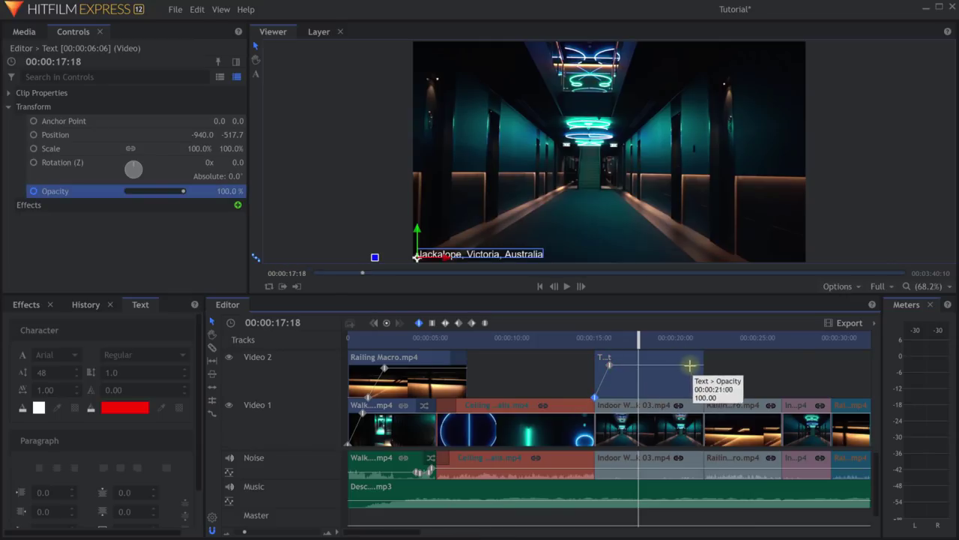
left_click(685, 365, "ctrl")
left_click(702, 397, "ctrl")
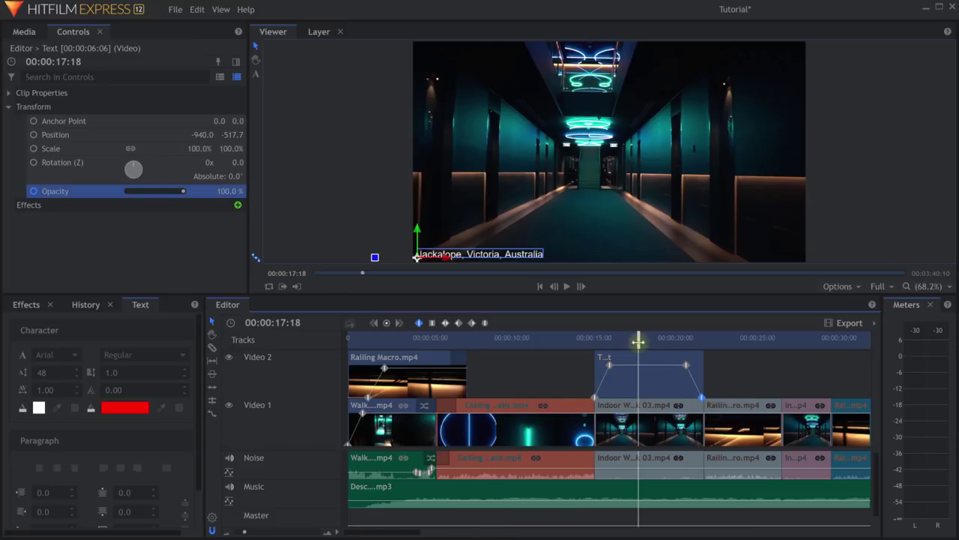
left_click_drag(645, 354, 625, 375)
key("ctrl+z")
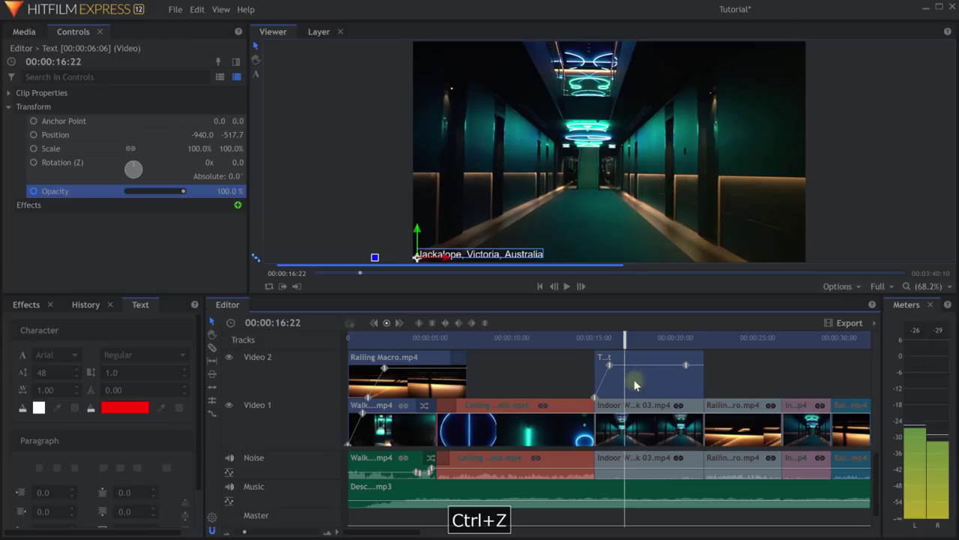
left_click_drag(625, 343, 595, 346)
Search Effects for 'push', apply the Push transition to the caption's start, and preview it.
left_click(22, 305)
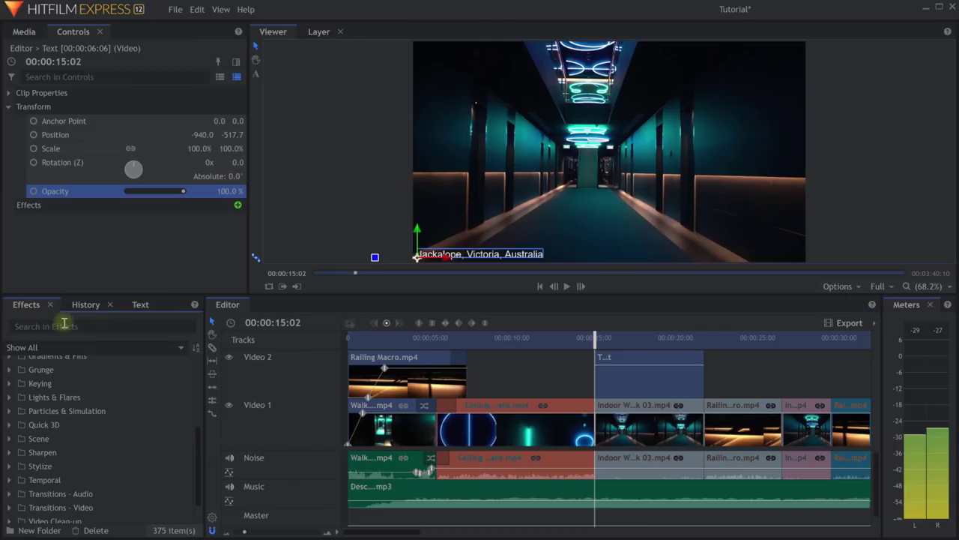
type("push")
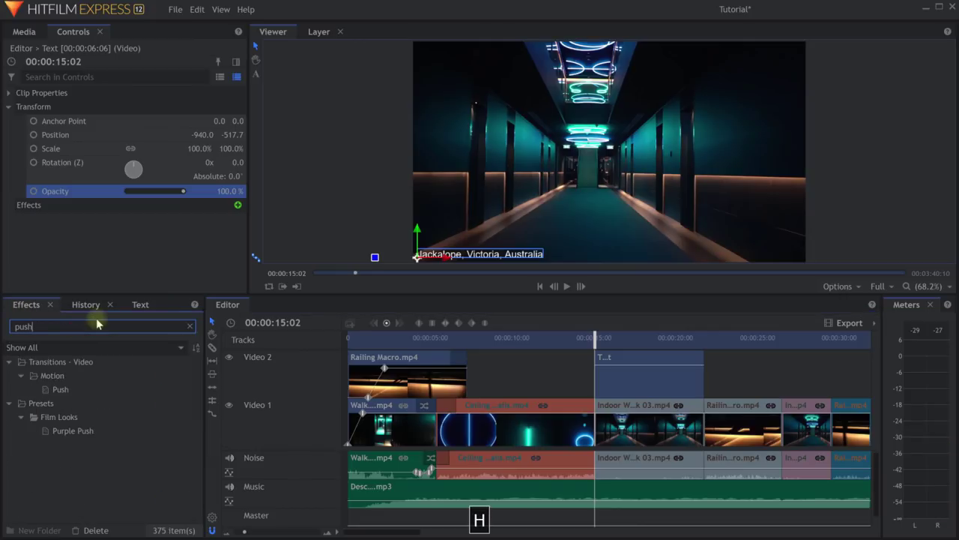
left_click(57, 389)
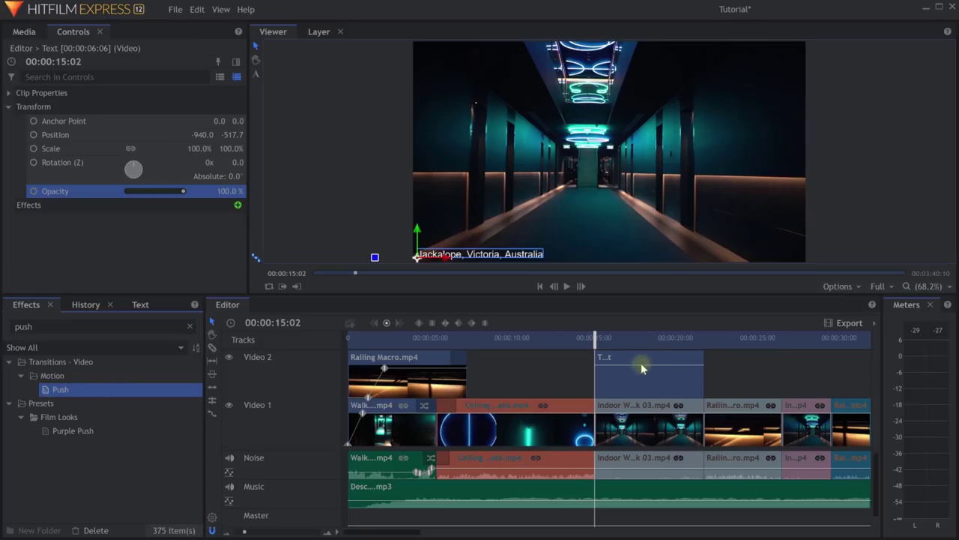
left_click_drag(83, 393, 588, 341)
key("space")
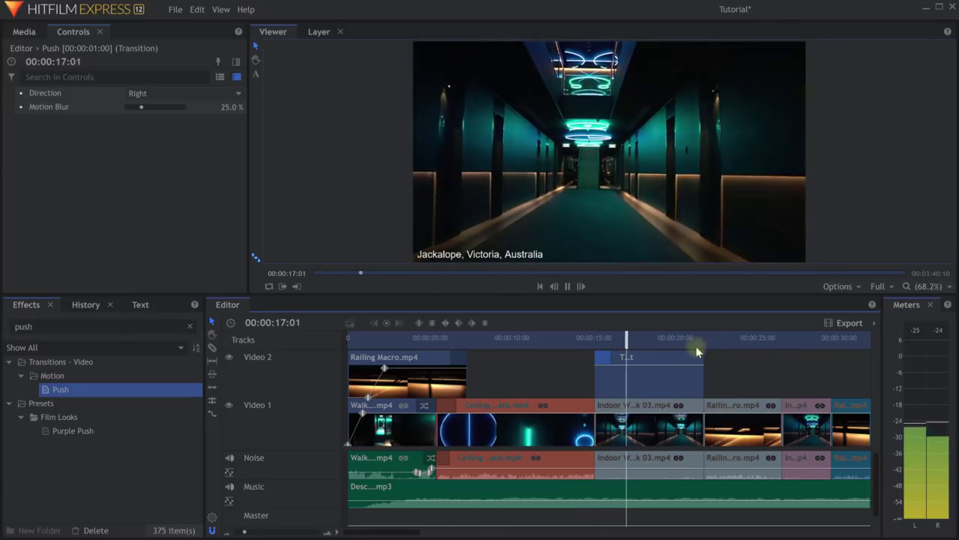
left_click(676, 338)
left_click(651, 380)
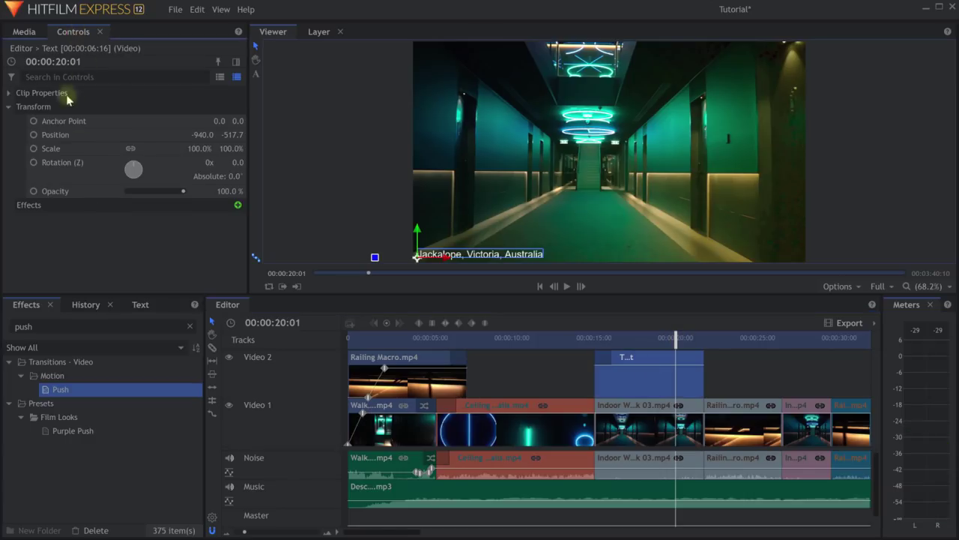
Keyframe the caption's Position near 20 seconds, then drag it off the frame's right edge.
left_click(28, 107)
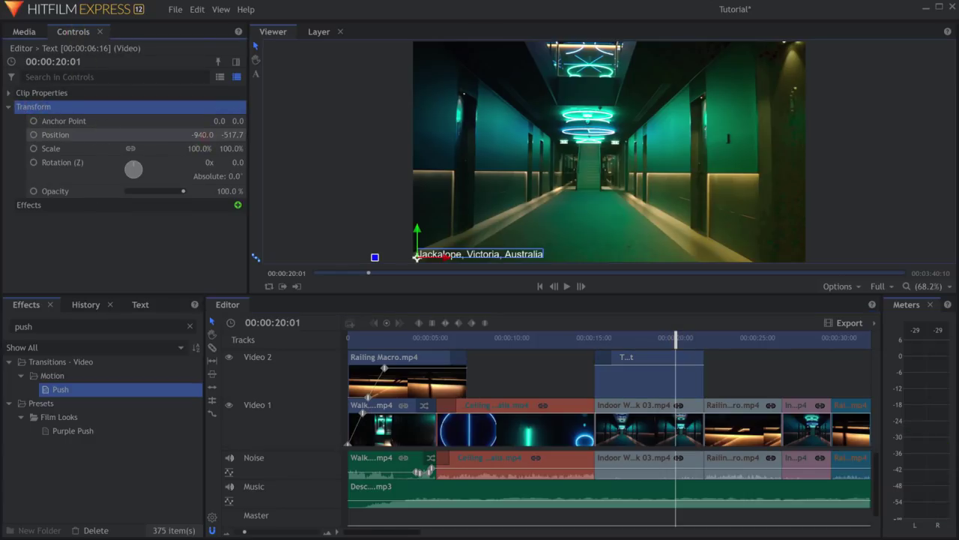
left_click(52, 135)
key("ctrl+z")
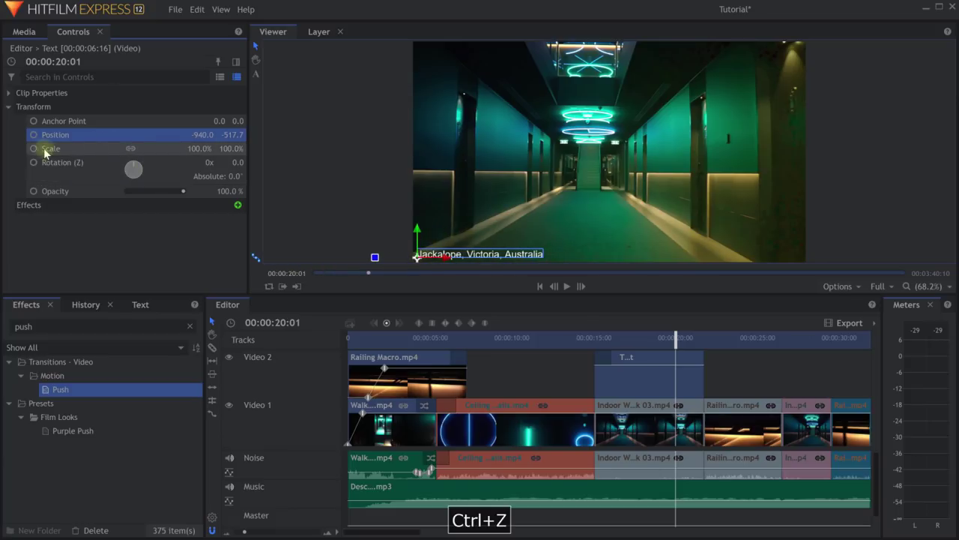
left_click_drag(676, 338, 684, 338)
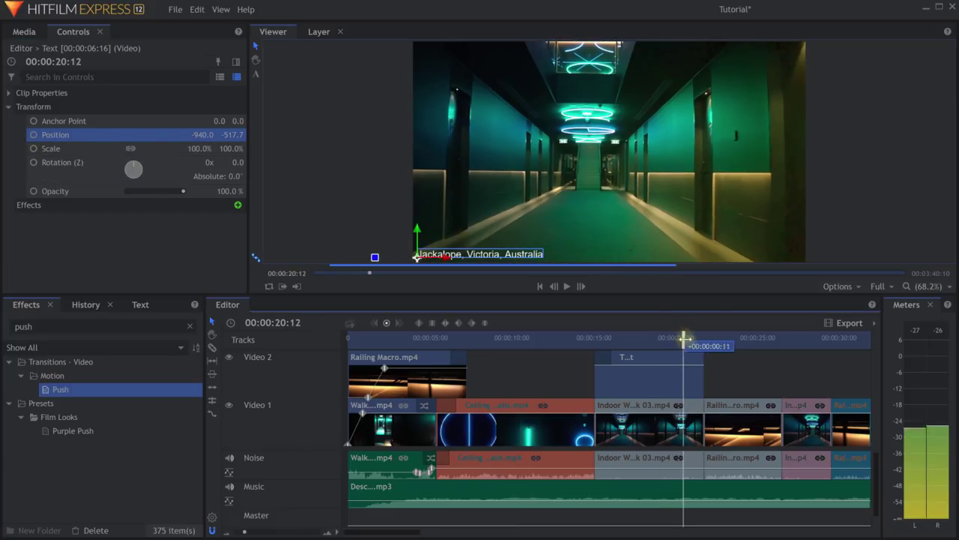
left_click(34, 135)
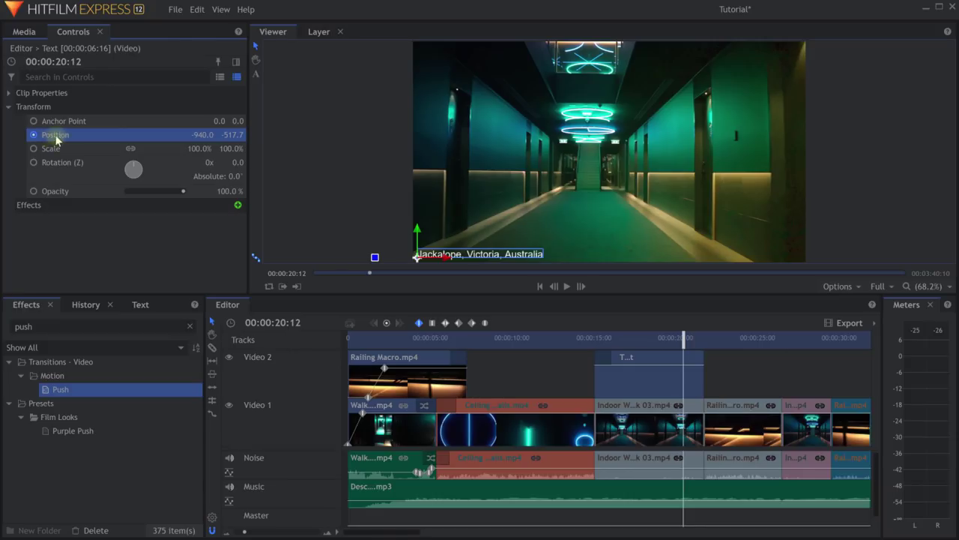
key("space")
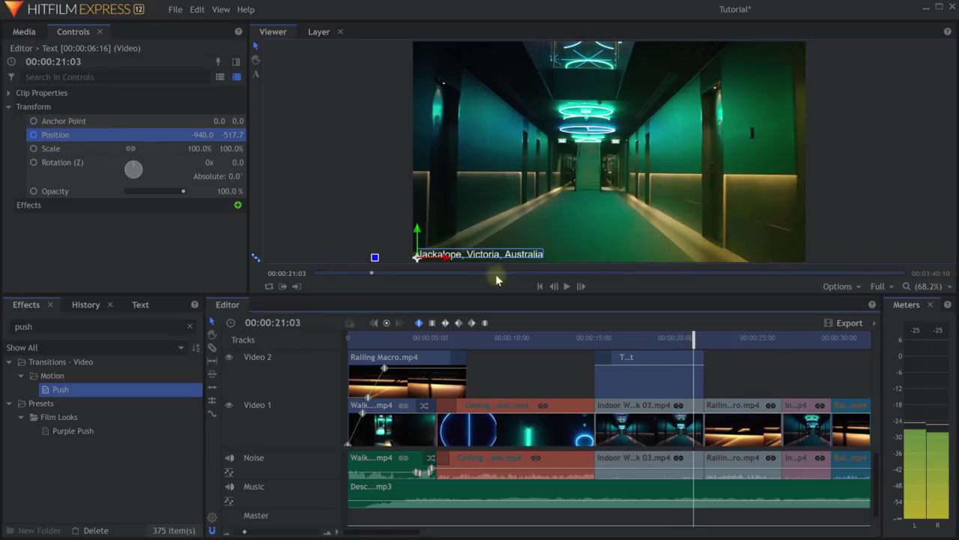
left_click_drag(442, 256, 882, 259)
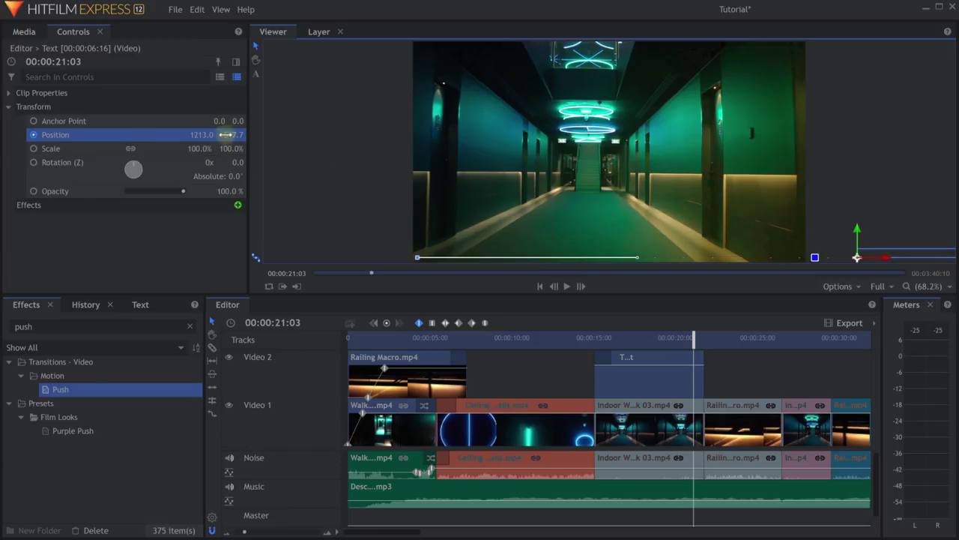
Play back and scrub the caption slide, panning the preview, then expand Clip Properties.
left_click_drag(695, 337, 668, 337)
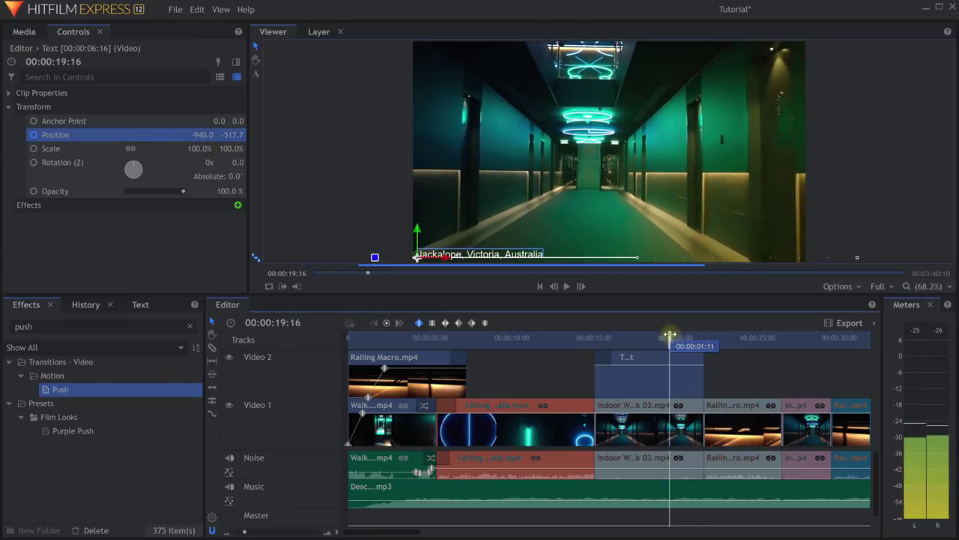
key("space")
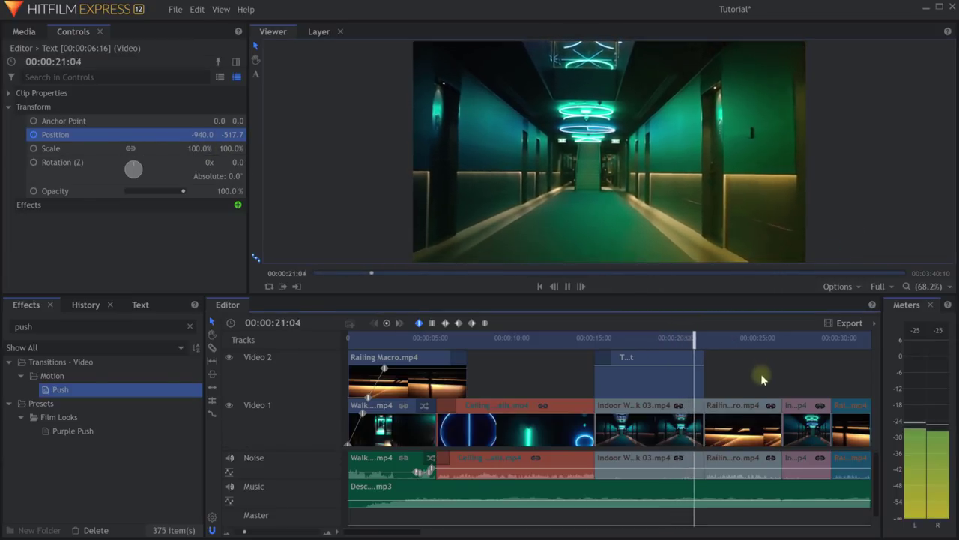
key("space")
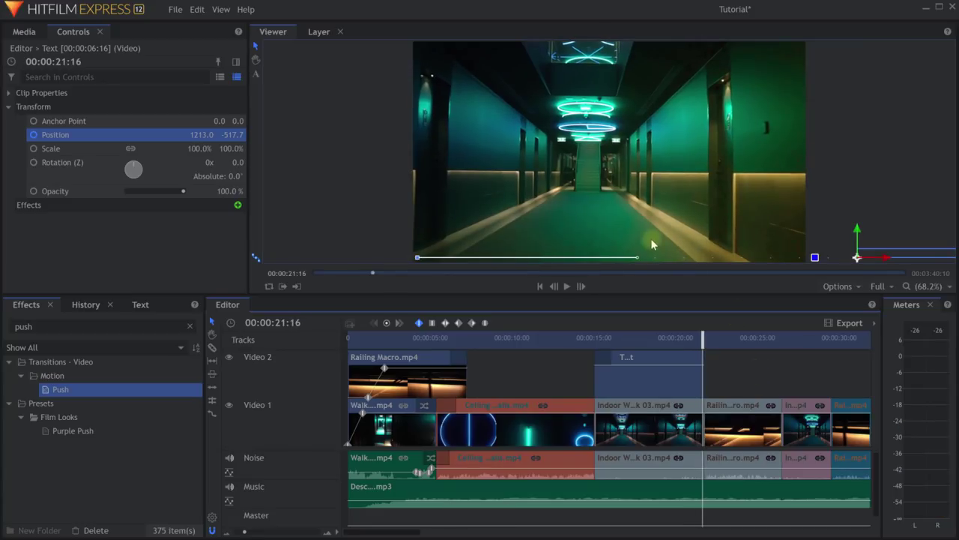
scroll(650, 238, "up", 2)
scroll(593, 225, "up", 2)
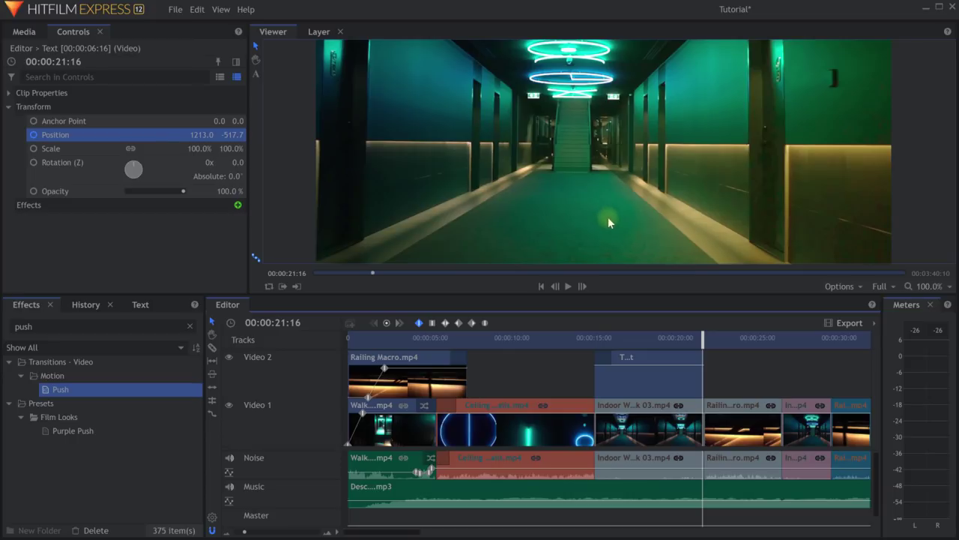
middle_click(608, 217)
left_click_drag(585, 189, 583, 169)
left_click_drag(755, 169, 780, 163)
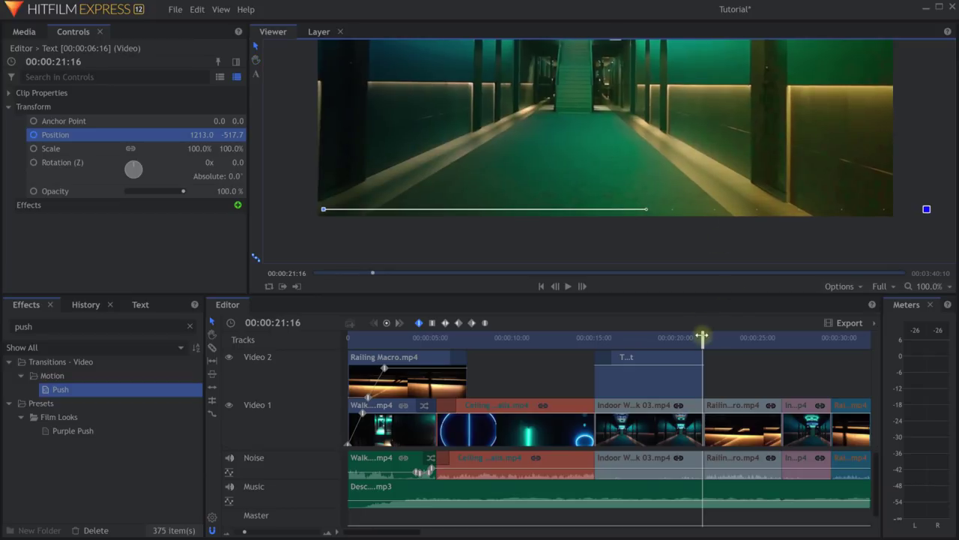
left_click_drag(702, 336, 690, 341)
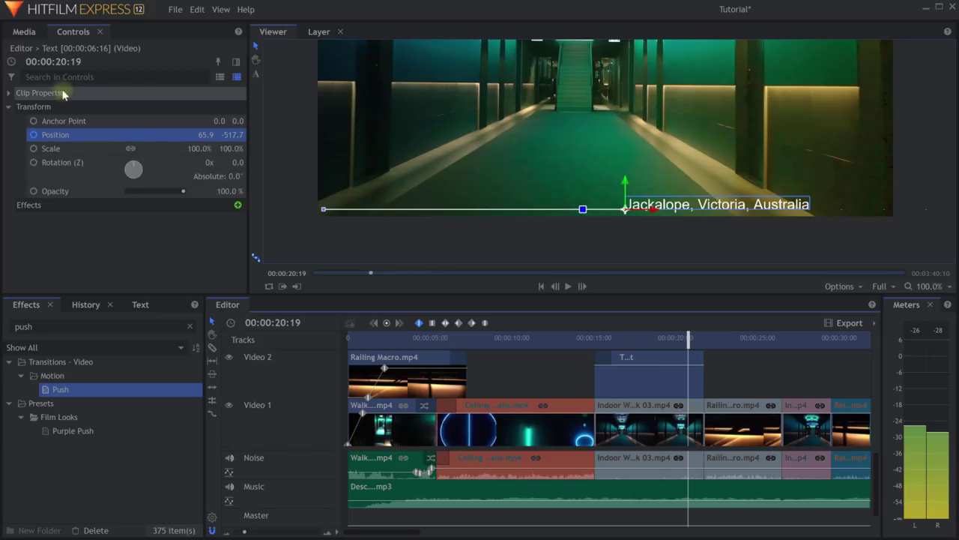
left_click(12, 94)
left_click(9, 94)
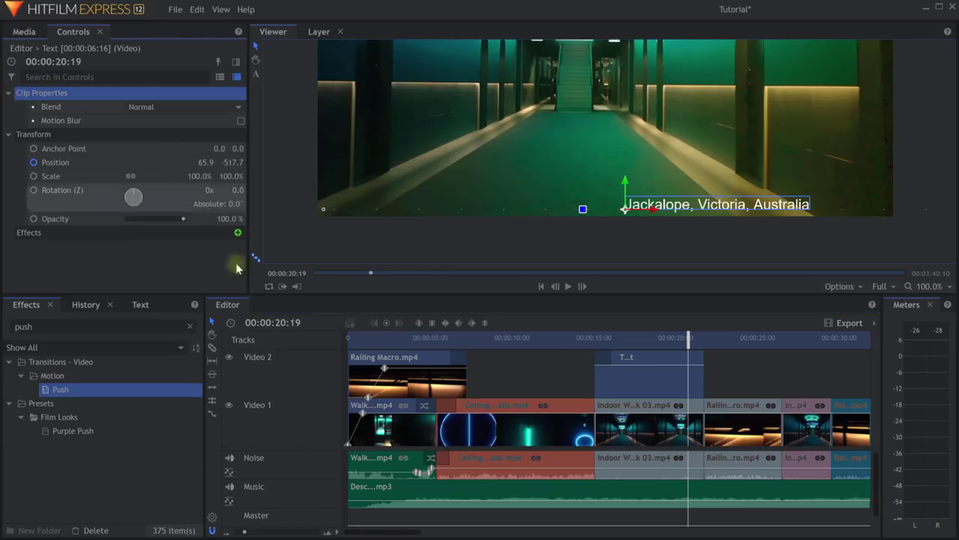
Enable Motion Blur on the caption and scrub through the slide to check it.
left_click(667, 376)
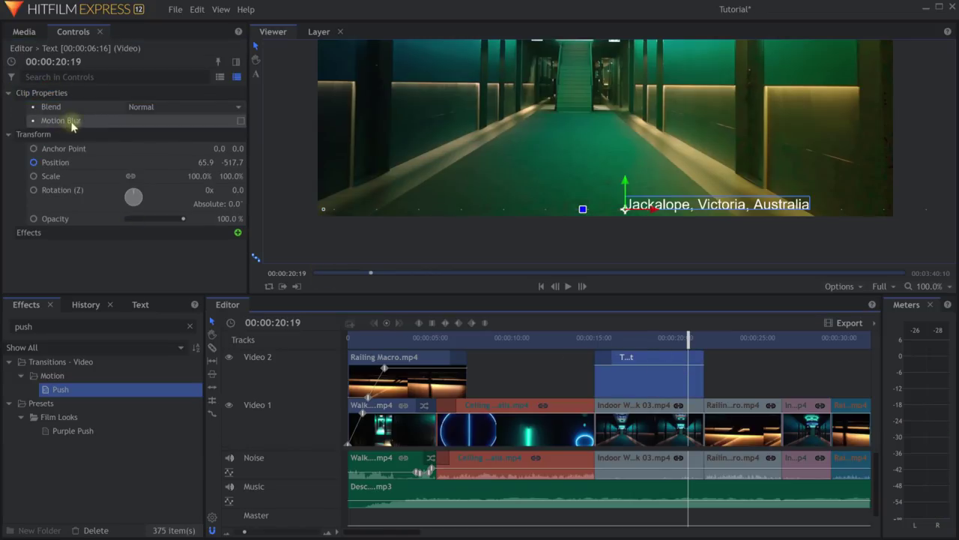
left_click(240, 122)
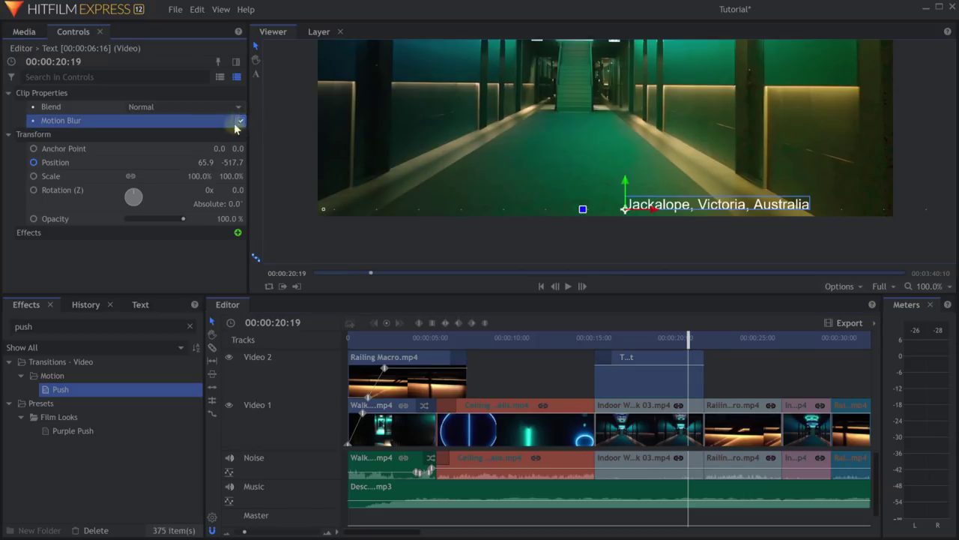
left_click_drag(688, 339, 686, 335)
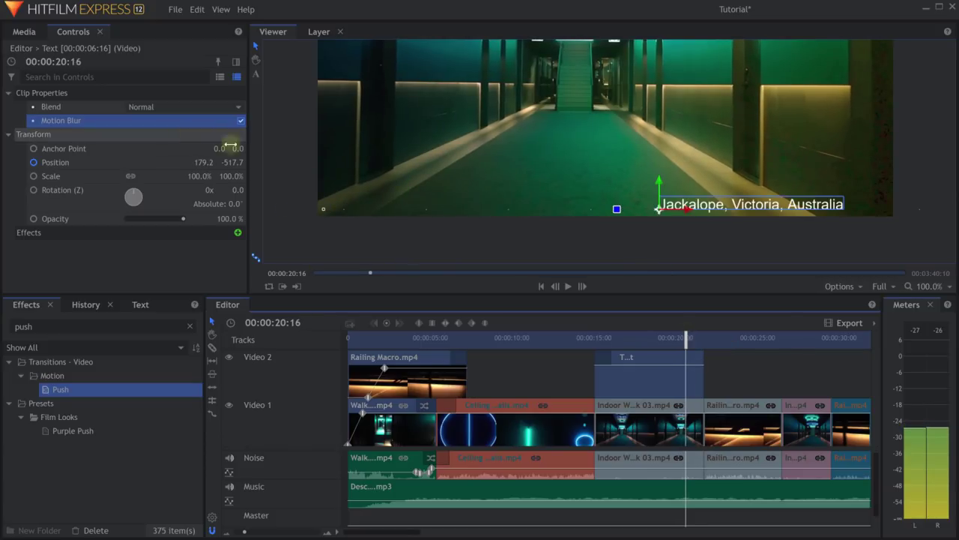
left_click(879, 286)
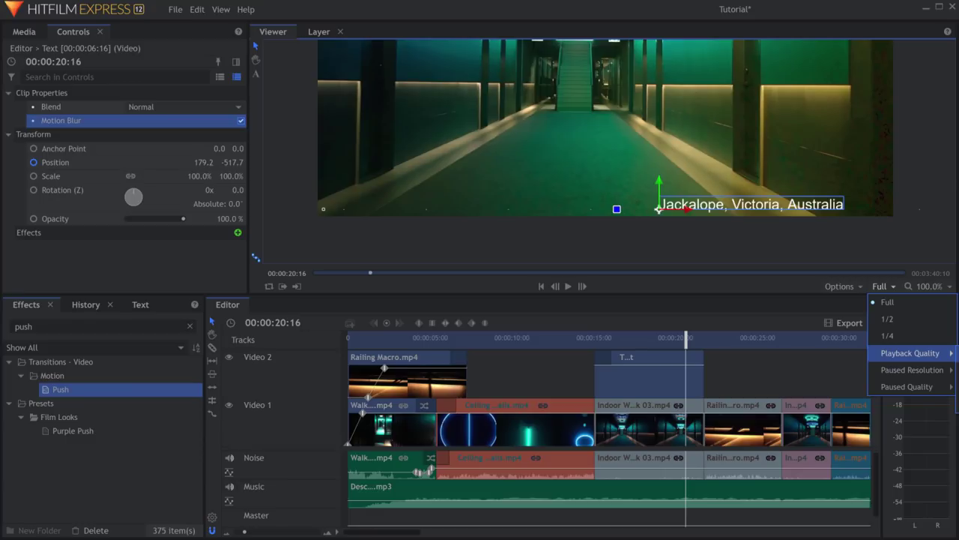
left_click(883, 287)
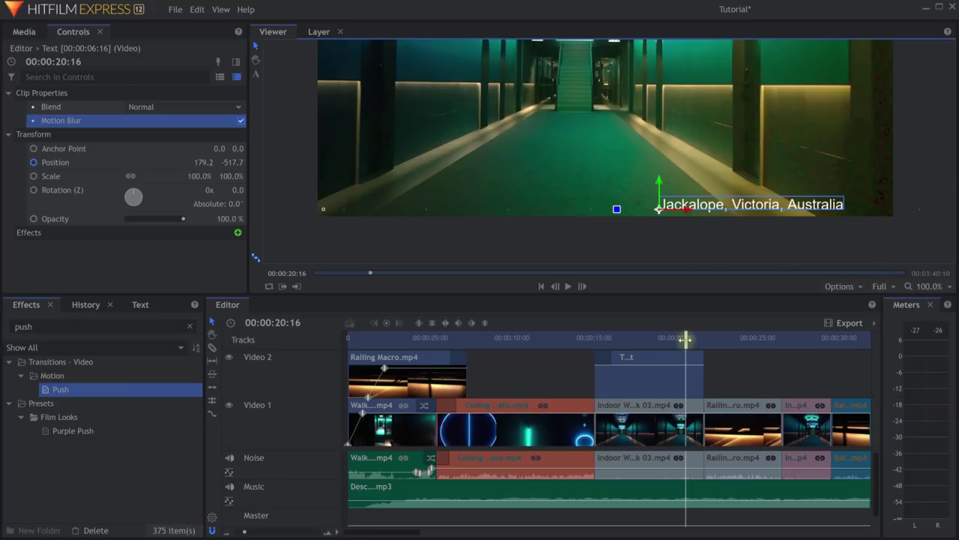
left_click_drag(685, 337, 679, 344)
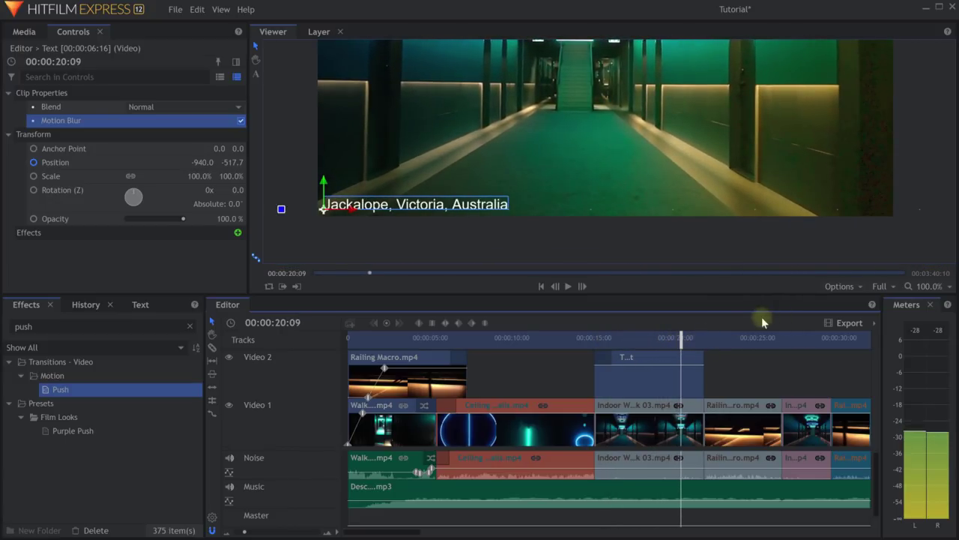
Set the viewer zoom to Scale to Fit and enlarge the preview area slightly.
left_click(937, 287)
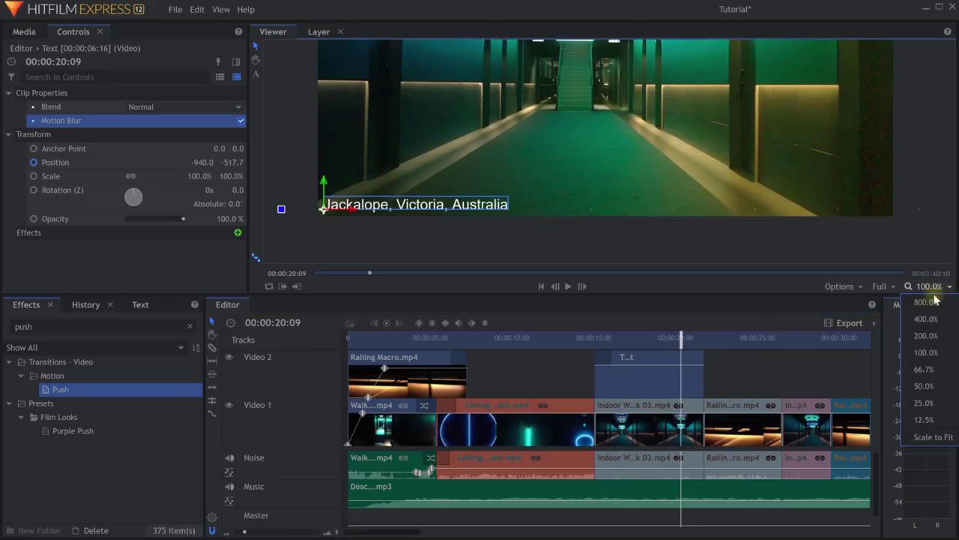
left_click(937, 437)
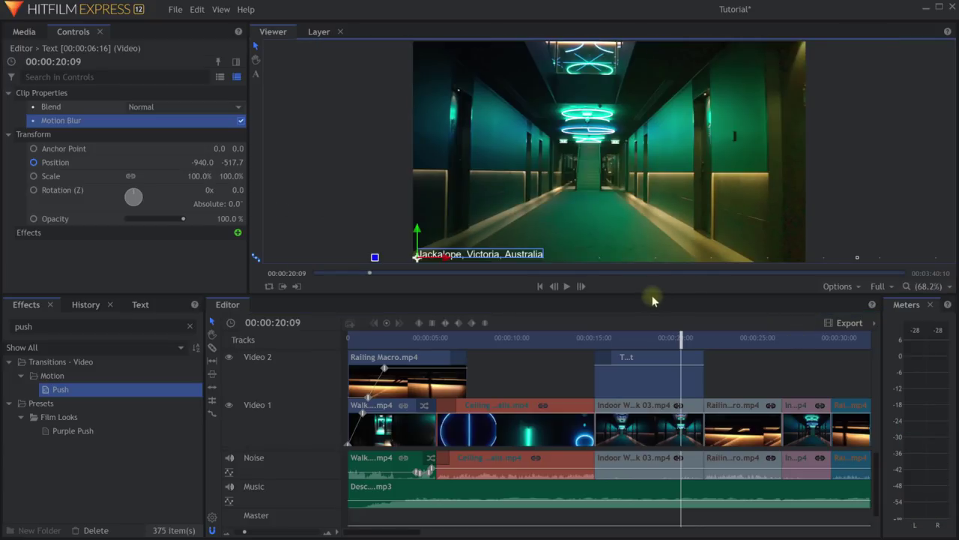
left_click_drag(652, 297, 653, 314)
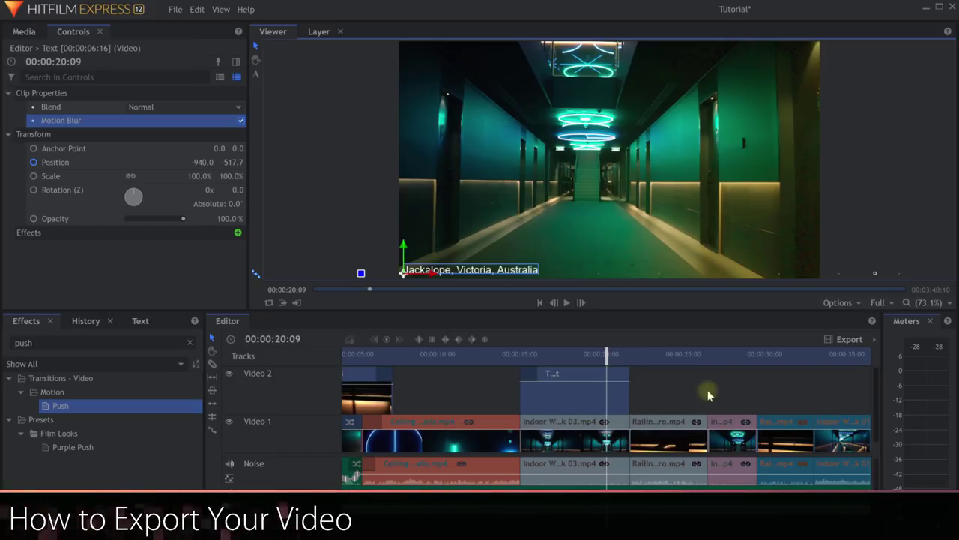
Save, then slice Descent.mp3 where the video ends and cut away the leftover tail.
key("ctrl+s")
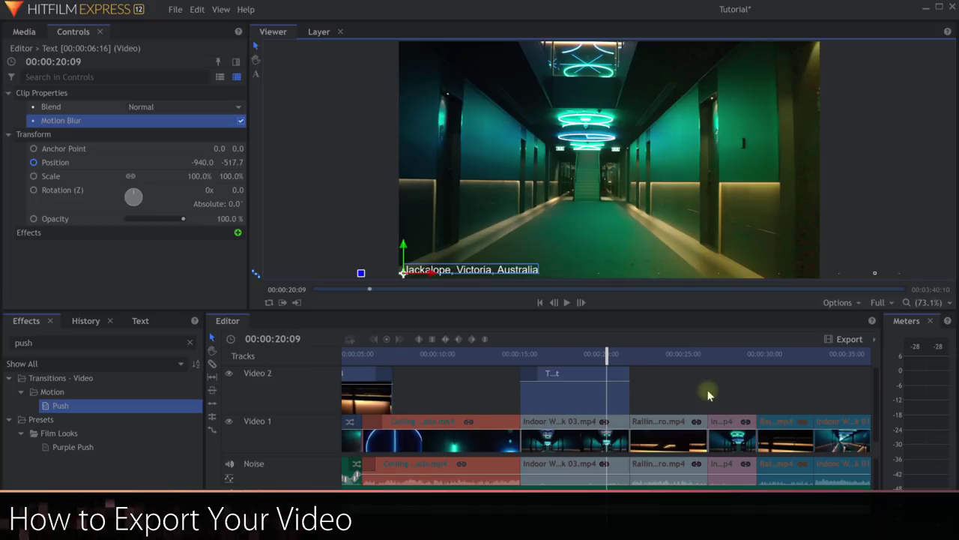
scroll(560, 417, "down", 5)
key("c")
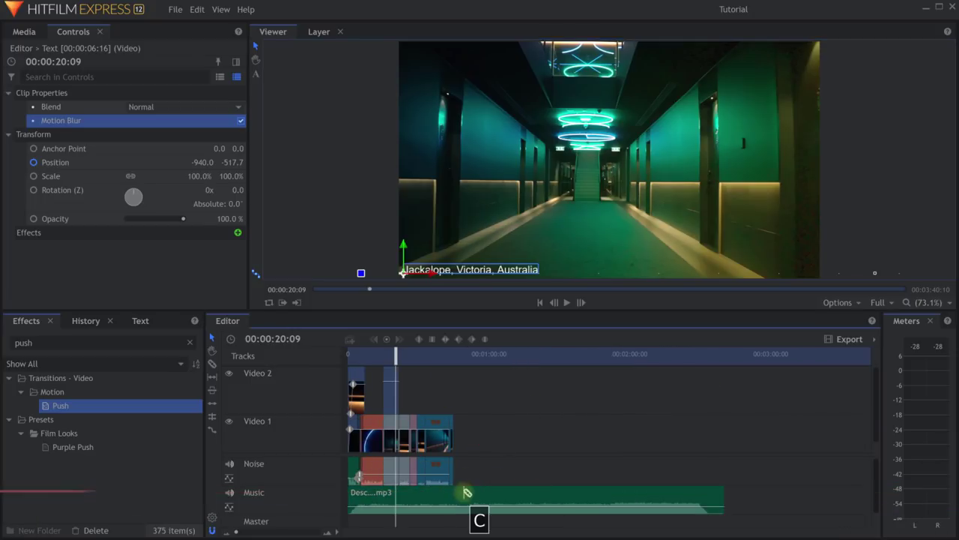
left_click(453, 495)
key("v")
left_click(487, 491)
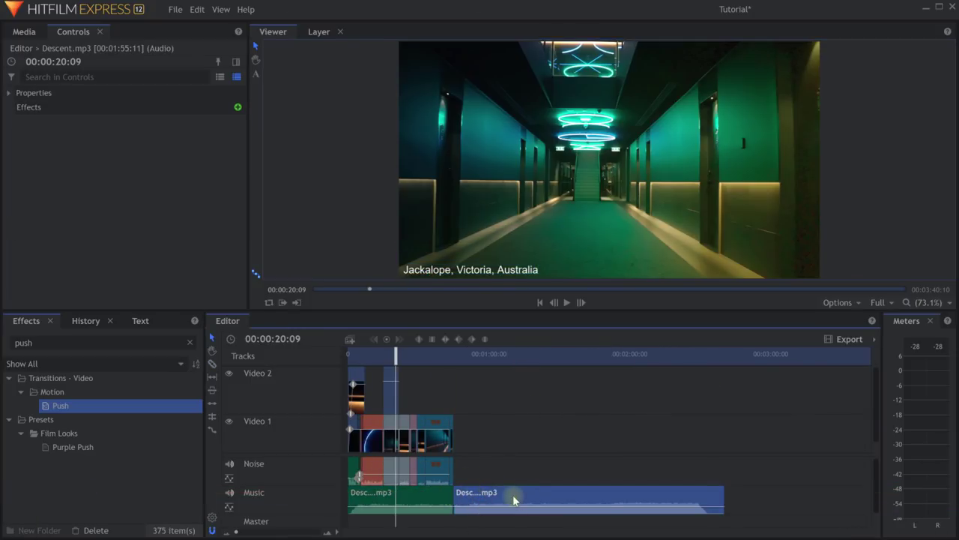
key("ctrl+x")
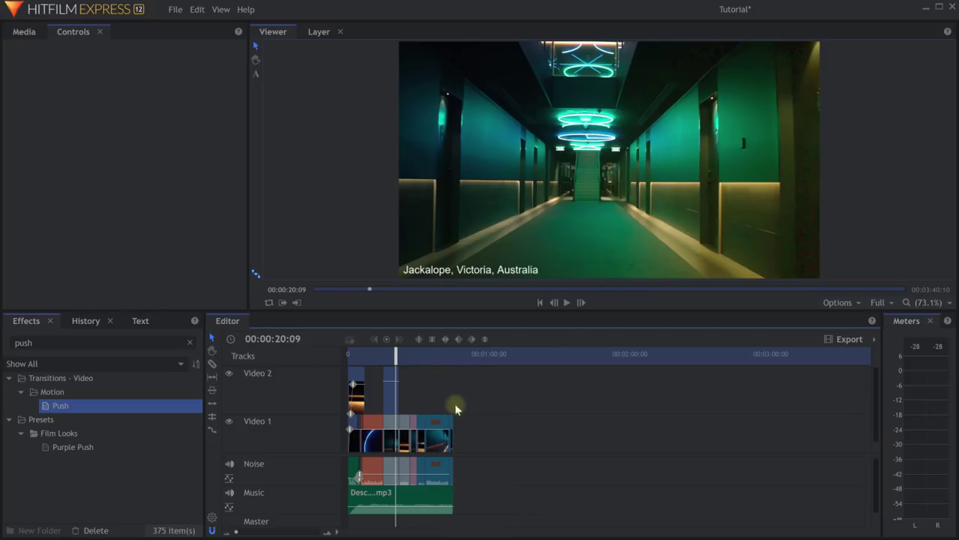
scroll(446, 417, "up", 3)
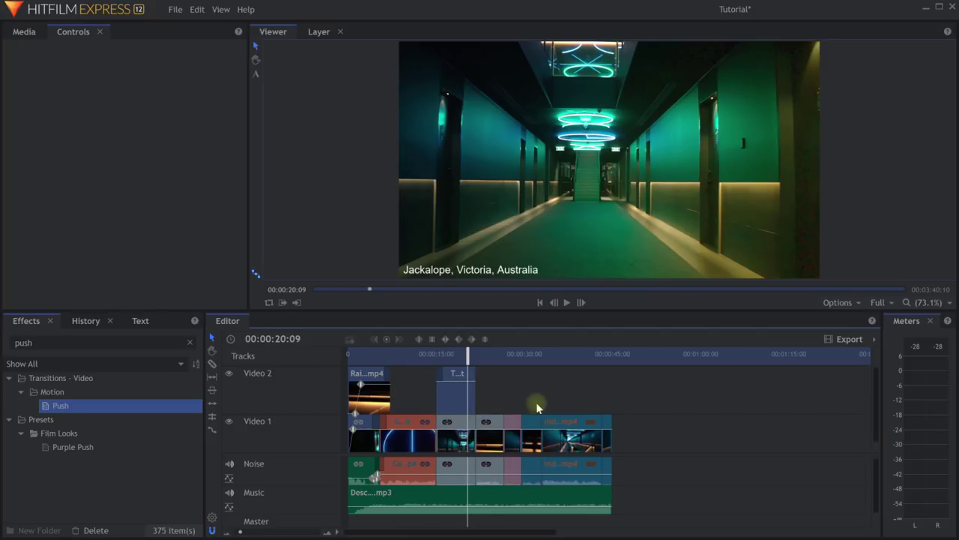
Inspect the export range options and check the sequence past the last clip.
left_click(870, 340)
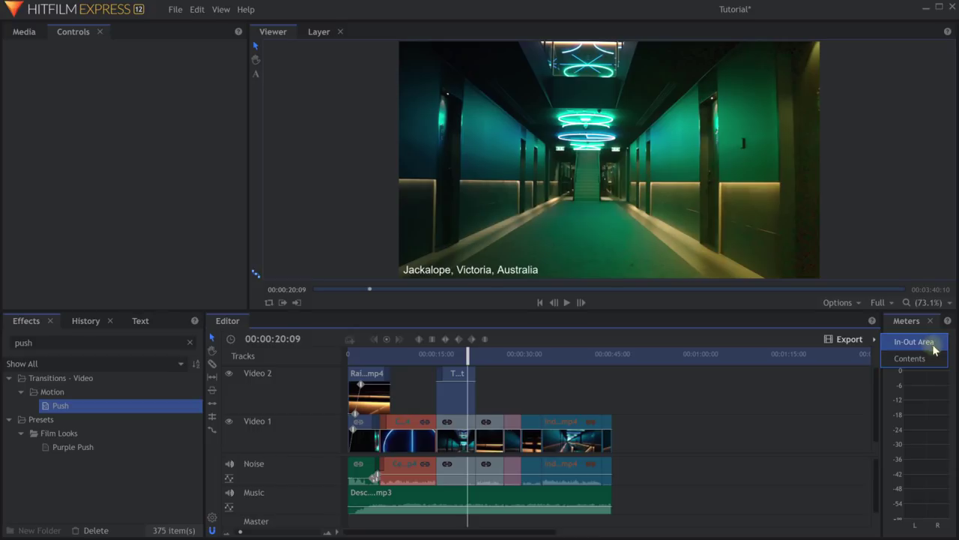
left_click(528, 369)
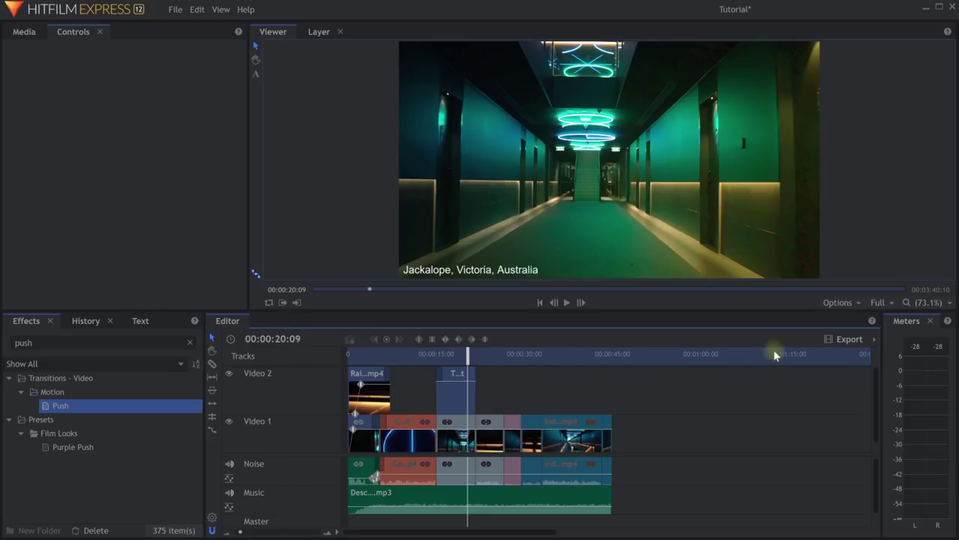
scroll(608, 407, "down", 3)
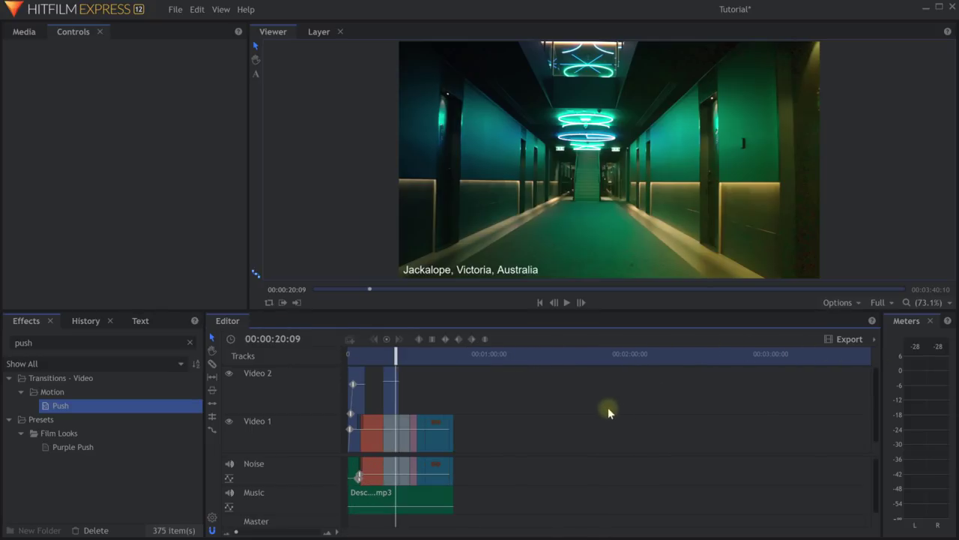
left_click_drag(419, 353, 546, 365)
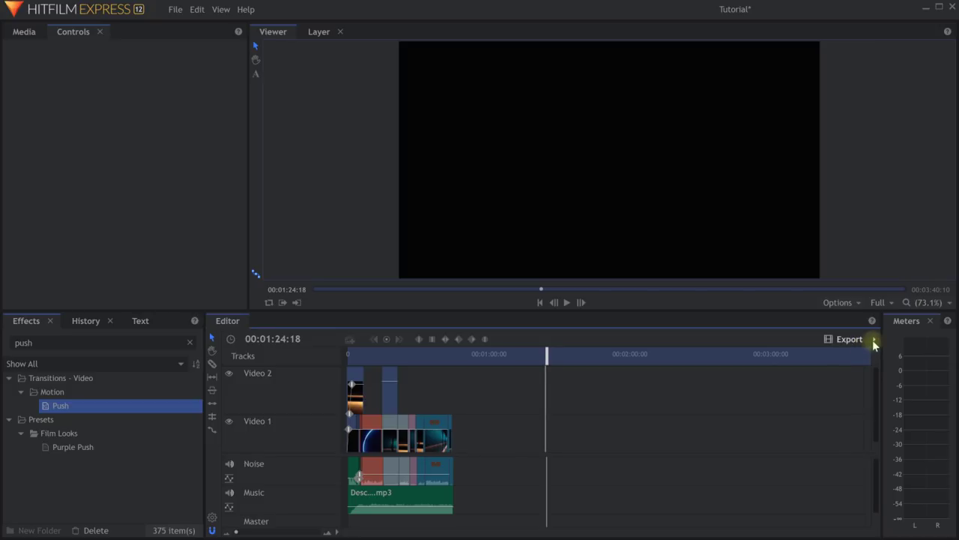
Use the ruler's Set To Contents option so the in-out area matches the clips.
left_click(873, 340)
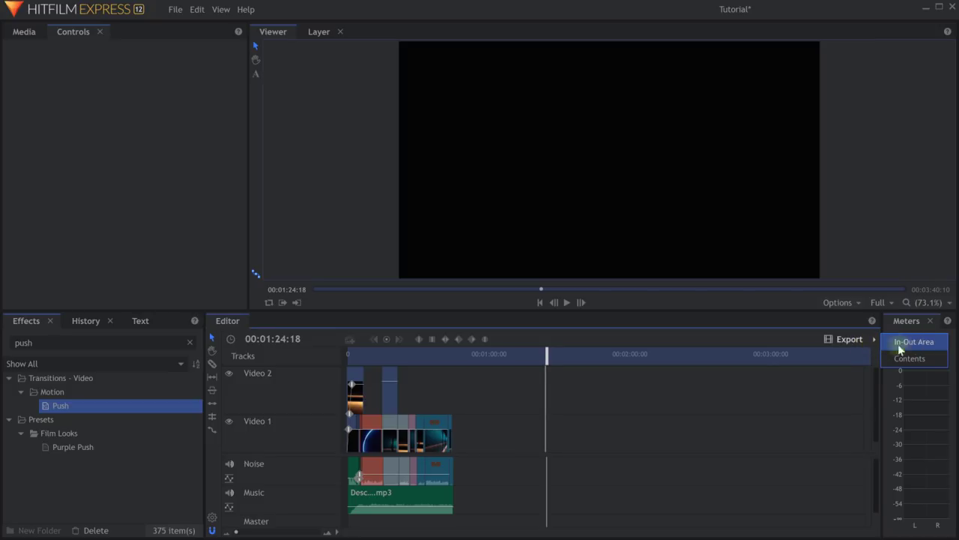
left_click(551, 357)
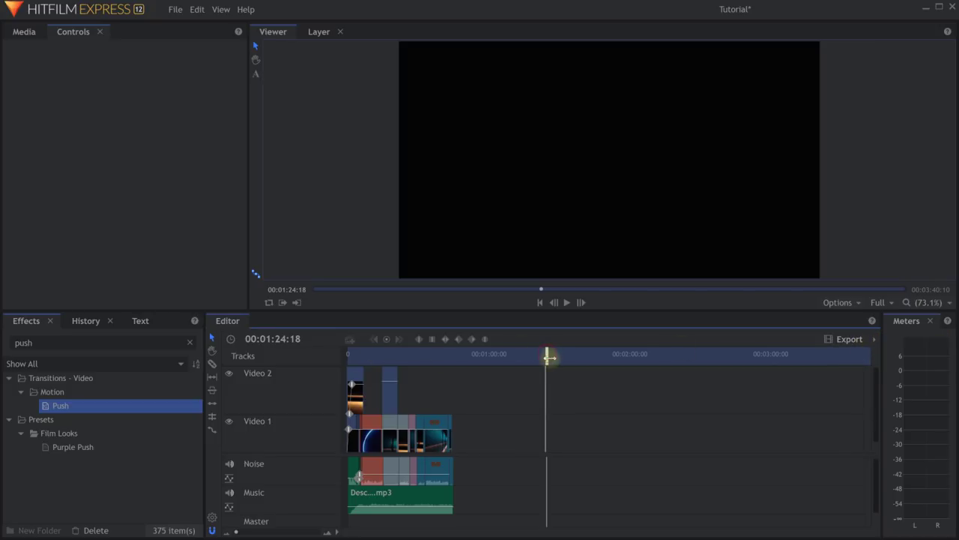
left_click_drag(546, 355, 539, 381)
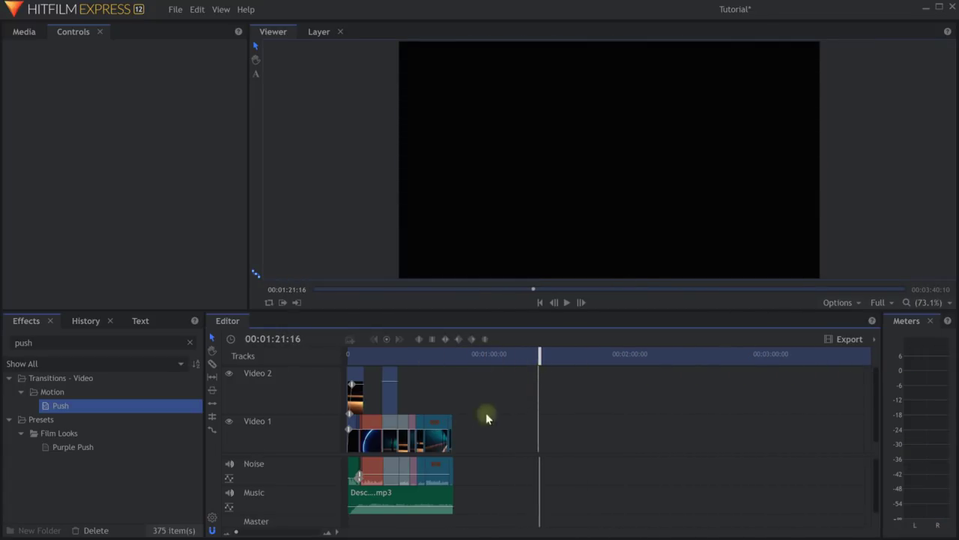
right_click(570, 353)
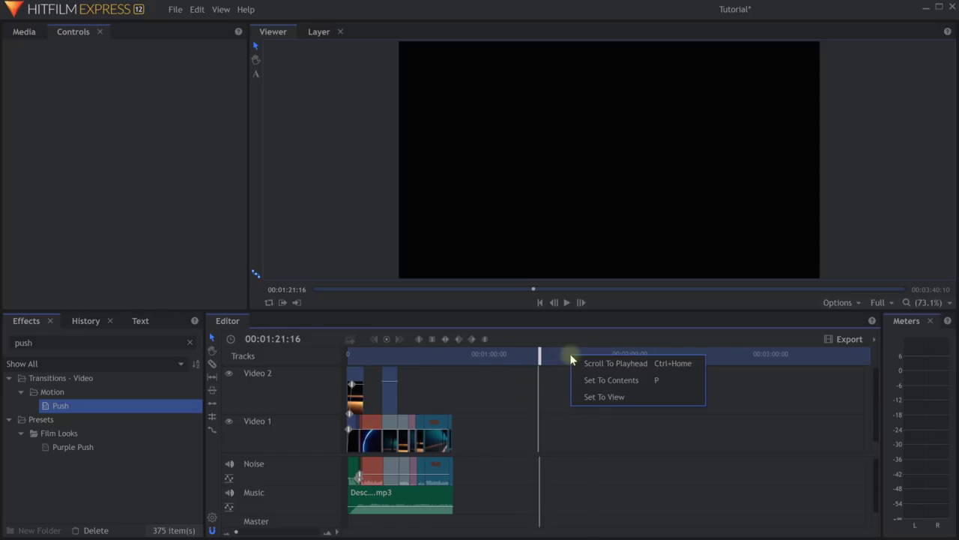
left_click(610, 380)
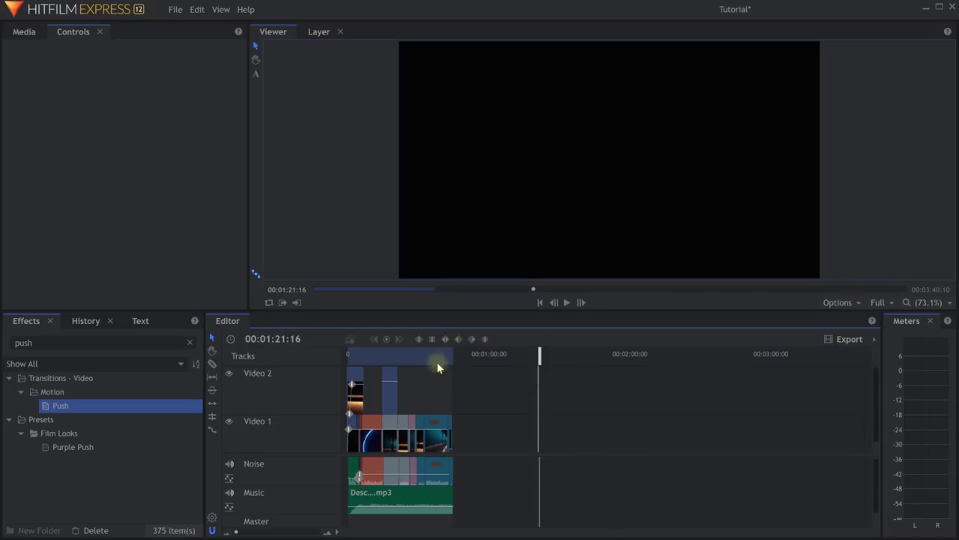
Scrub the timeline and drag the in-out area to roughly 30–54 seconds.
left_click_drag(464, 359, 397, 353)
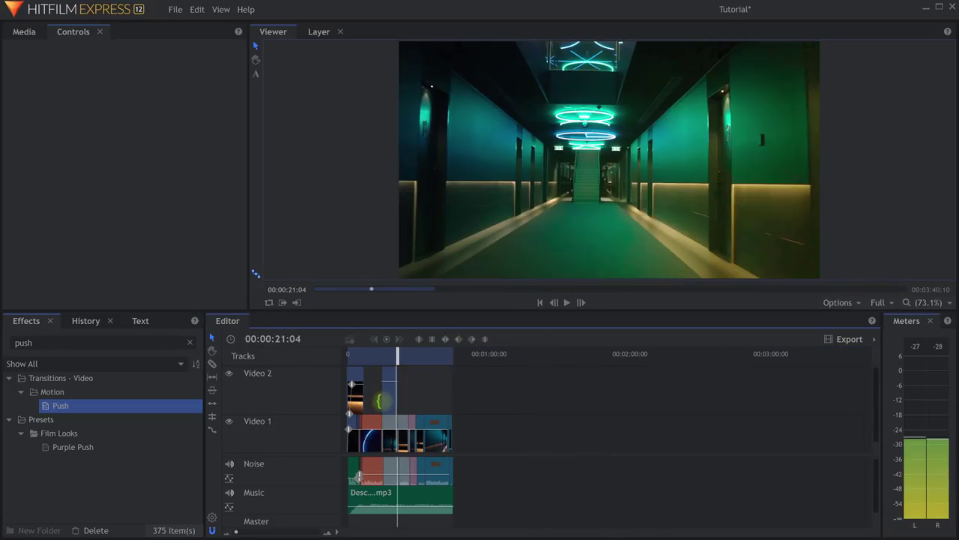
scroll(397, 354, "up", 3)
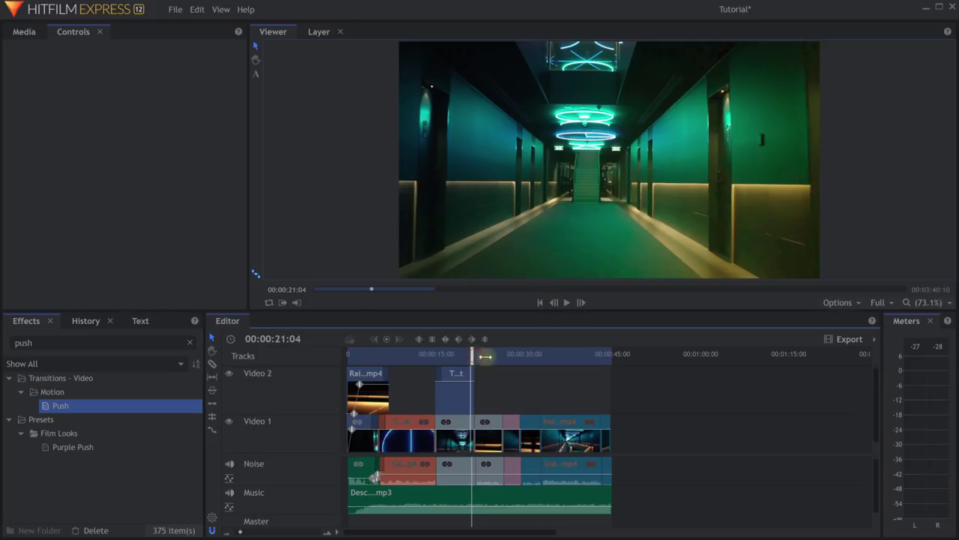
left_click_drag(486, 357, 671, 360)
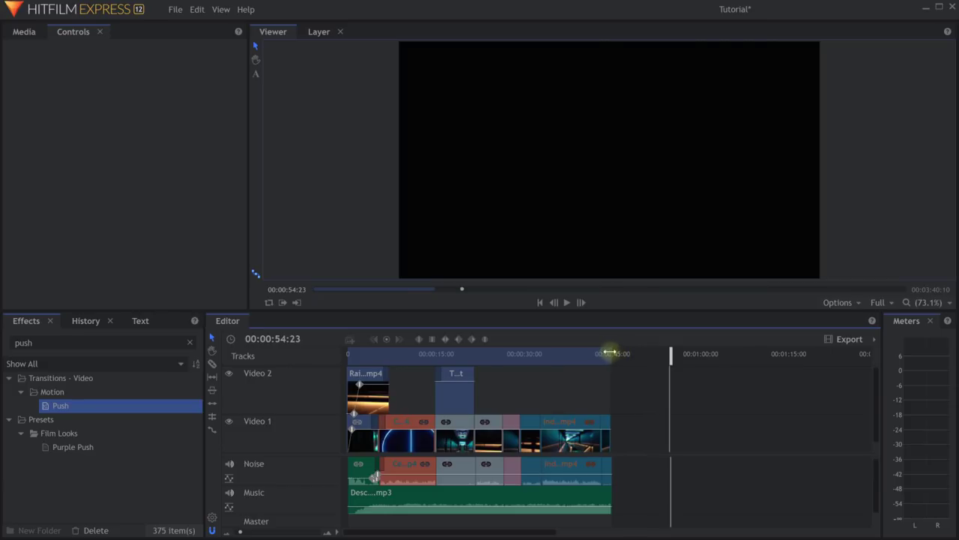
left_click_drag(610, 352, 671, 353)
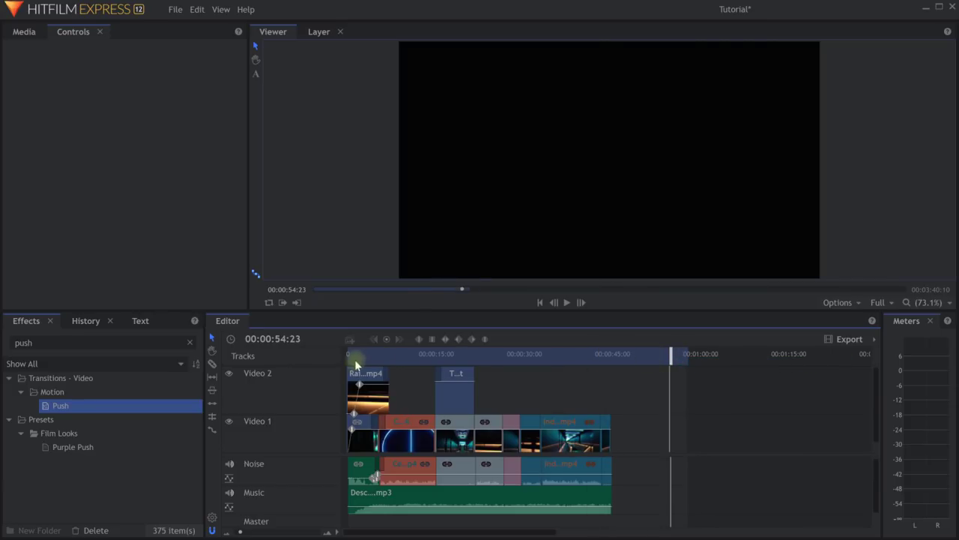
left_click_drag(349, 357, 520, 357)
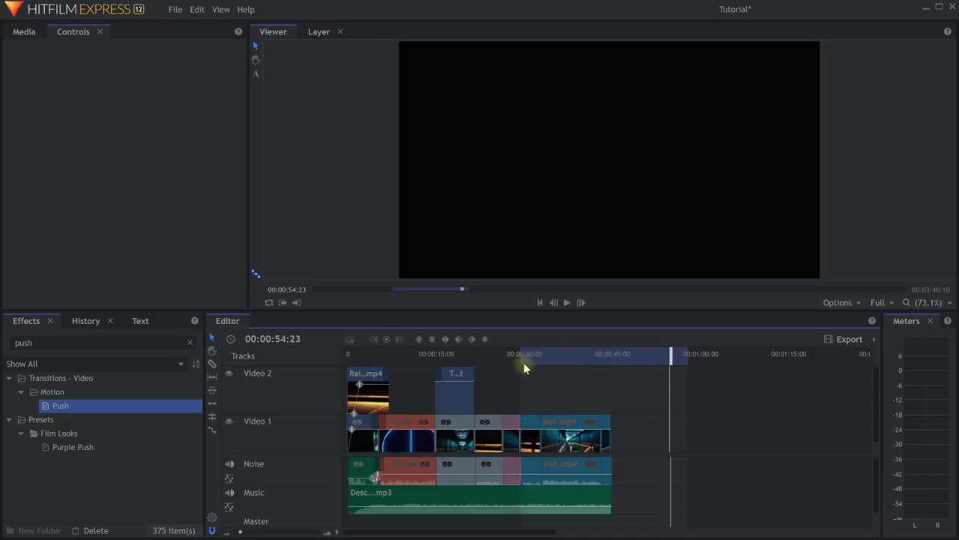
left_click(873, 339)
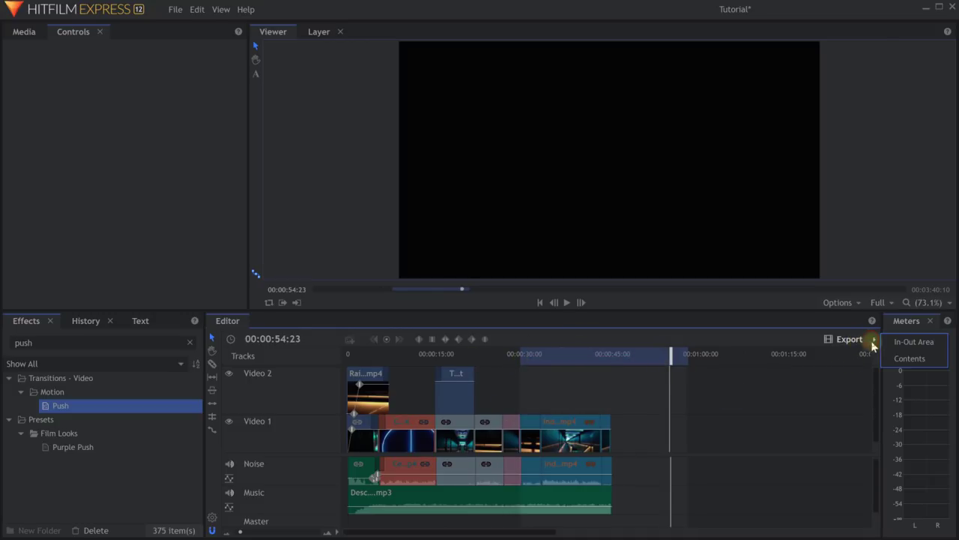
left_click_drag(530, 353, 684, 355)
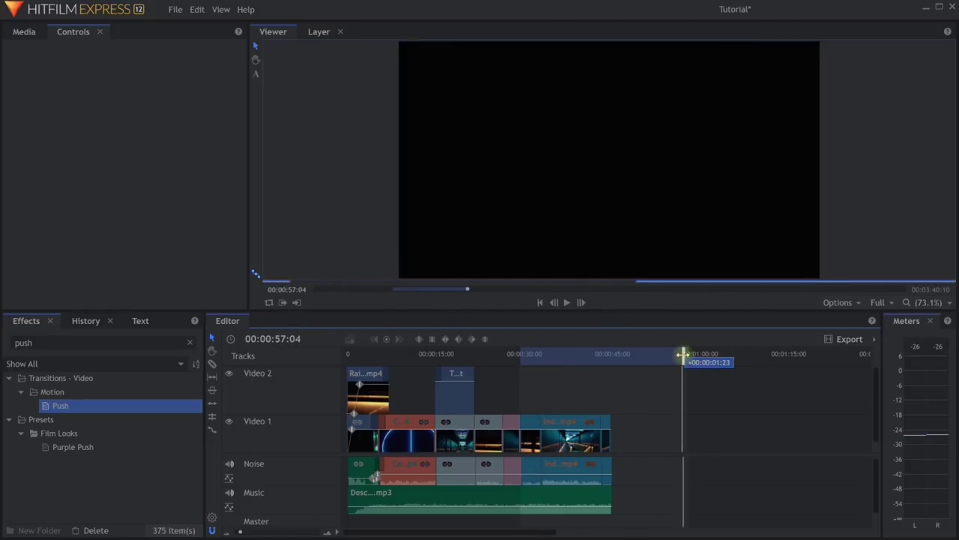
Restore the in-out area with Set To Contents and open the export range options.
left_click(873, 339)
left_click_drag(671, 354, 657, 356)
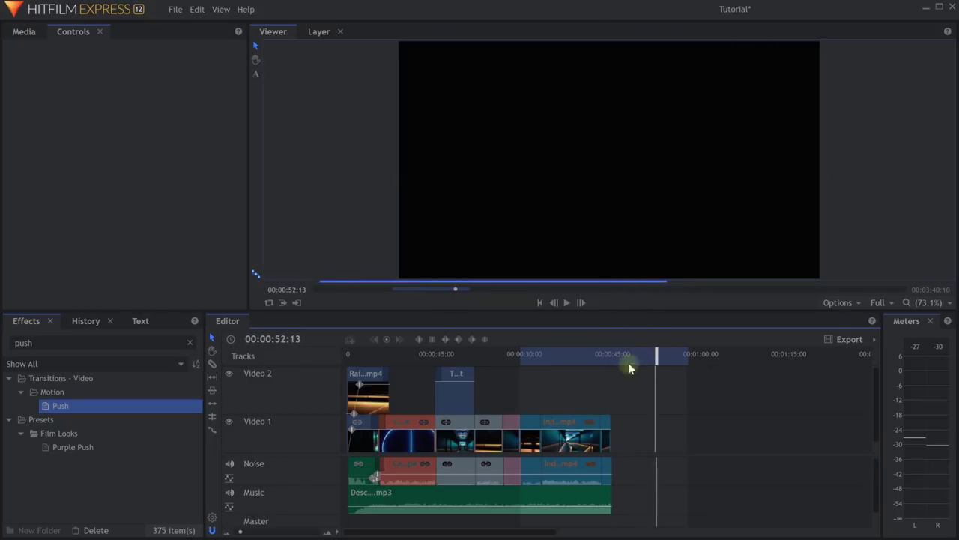
right_click(563, 357)
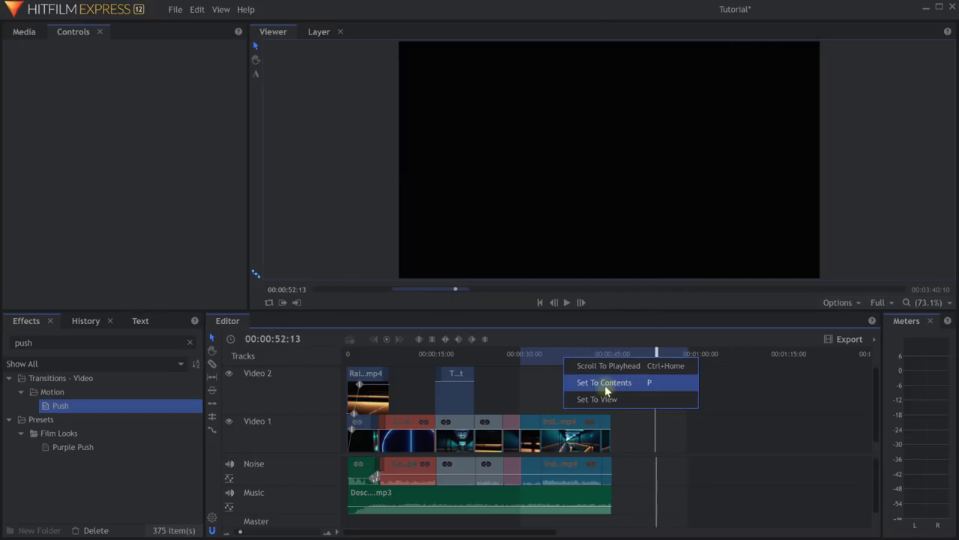
left_click(604, 383)
left_click(567, 355)
left_click_drag(433, 356, 581, 364)
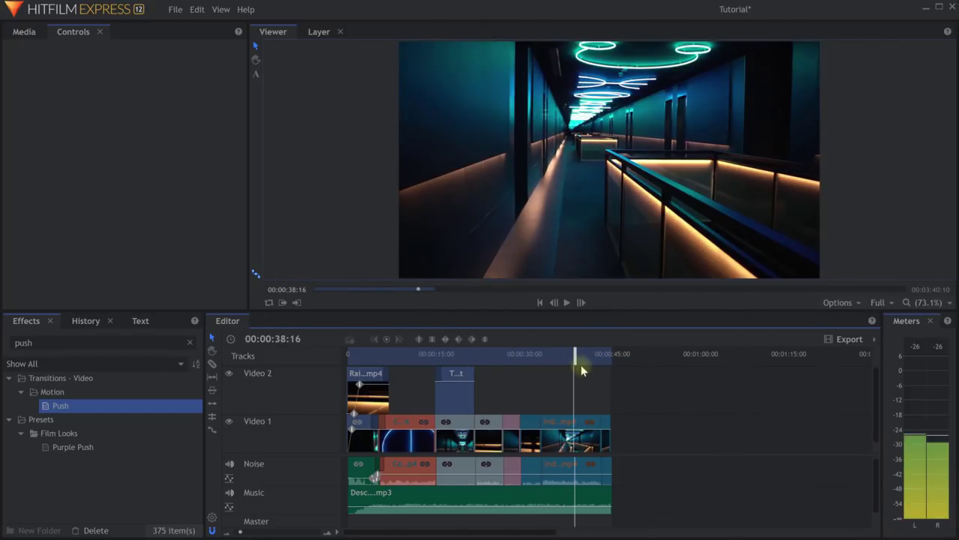
left_click(874, 339)
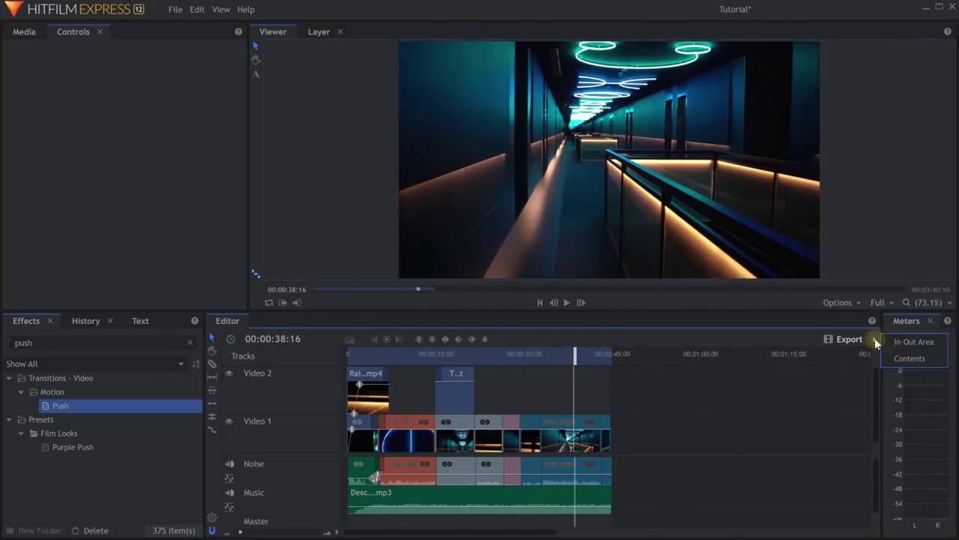
Queue the in-out area for export and switch to the Export workspace.
left_click(929, 344)
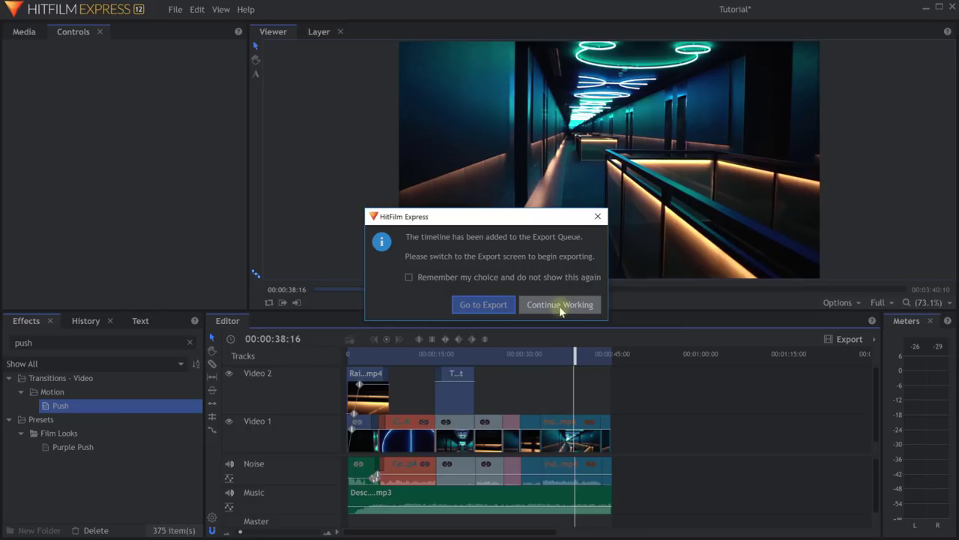
left_click(482, 307)
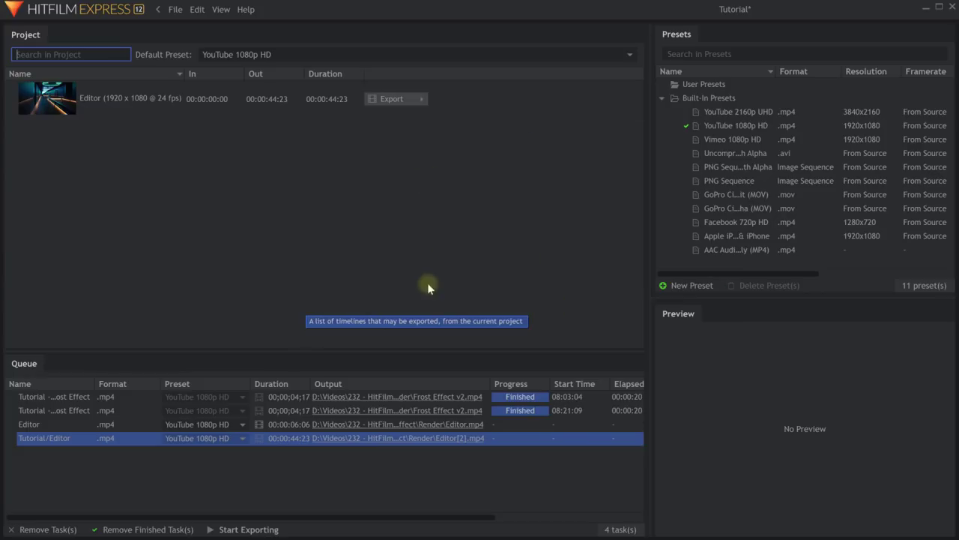
left_click(216, 15)
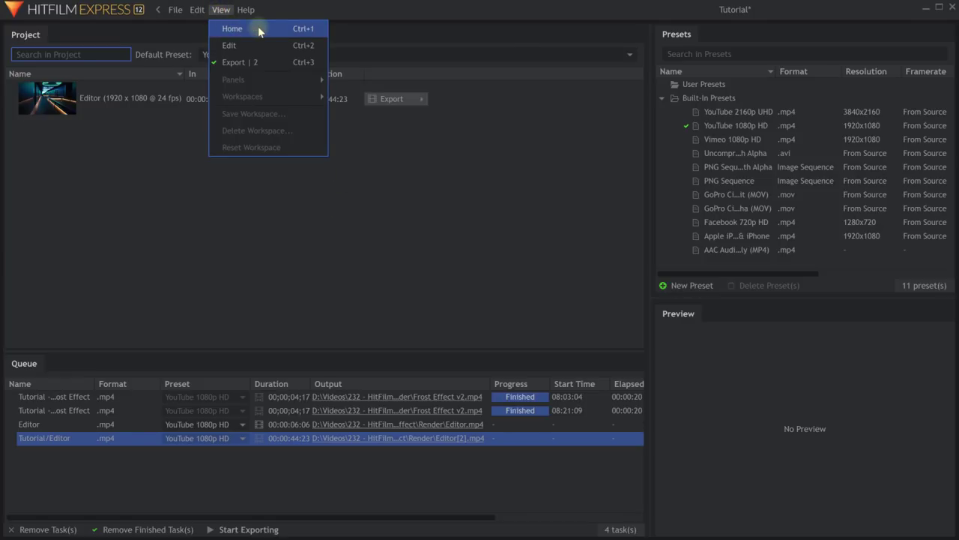
left_click(258, 33)
left_click(220, 9)
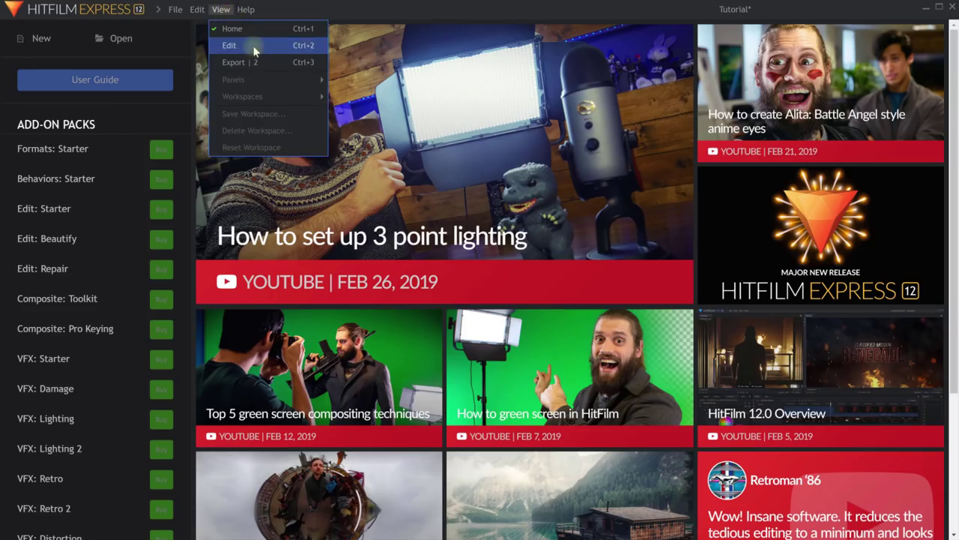
left_click(229, 45)
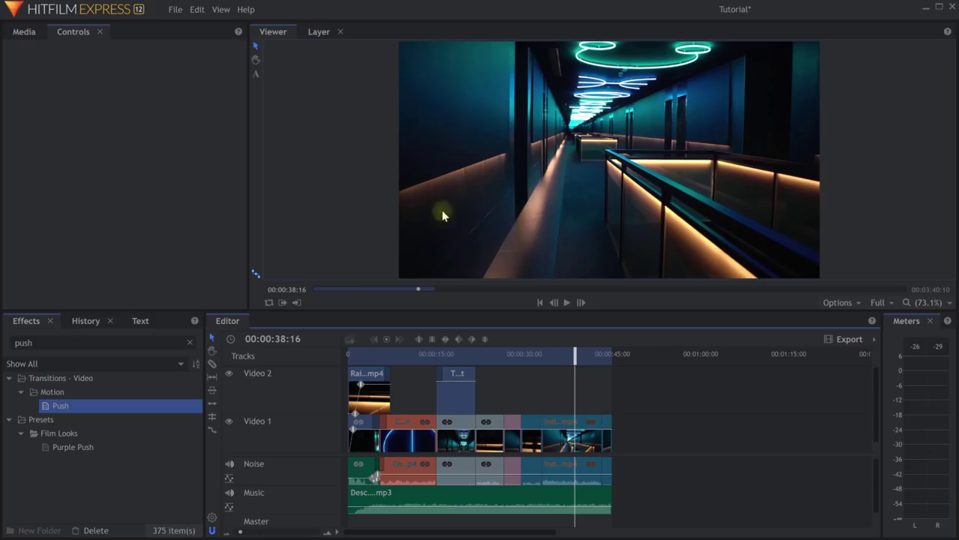
left_click(220, 9)
left_click(245, 60)
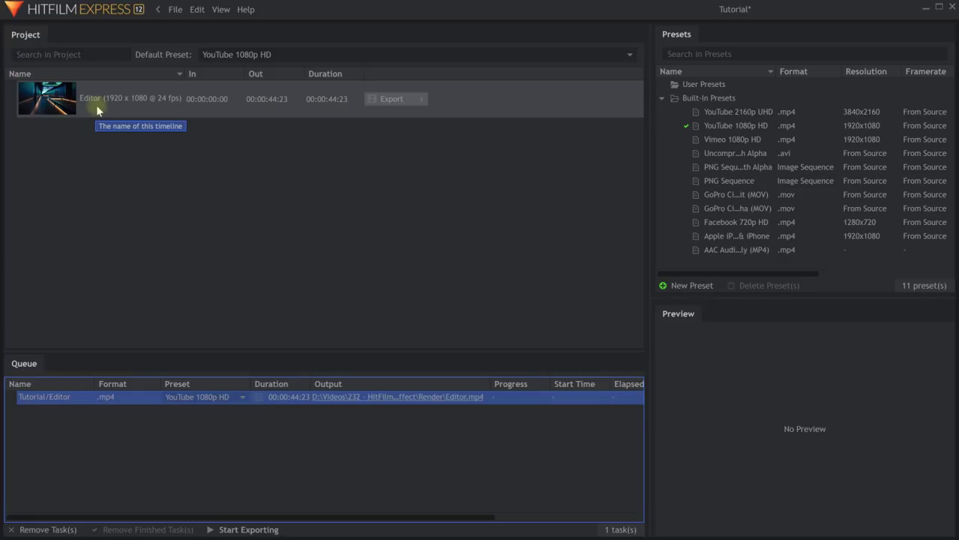
Select the Editor timeline, review its export range options, and enlarge the export queue panel.
left_click(76, 109)
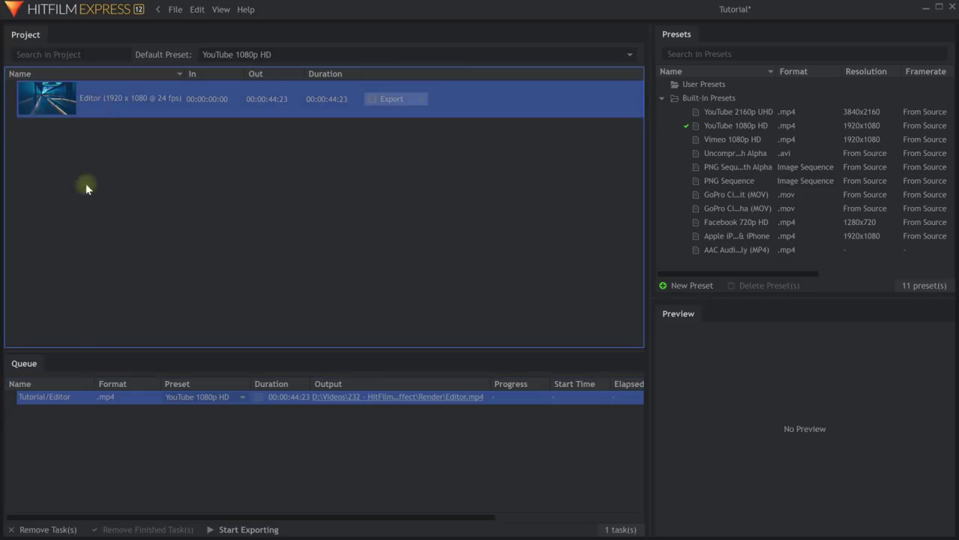
left_click(418, 110)
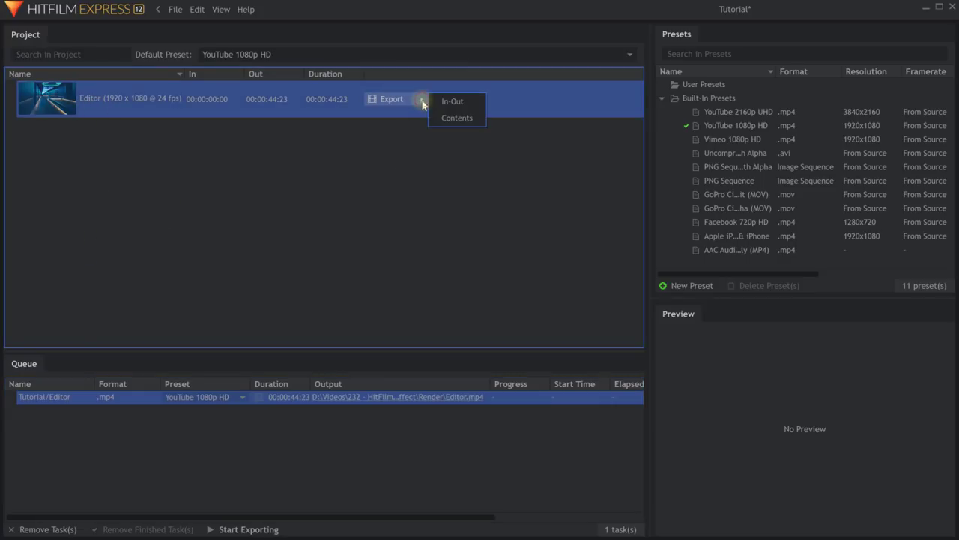
left_click(370, 215)
left_click(371, 210)
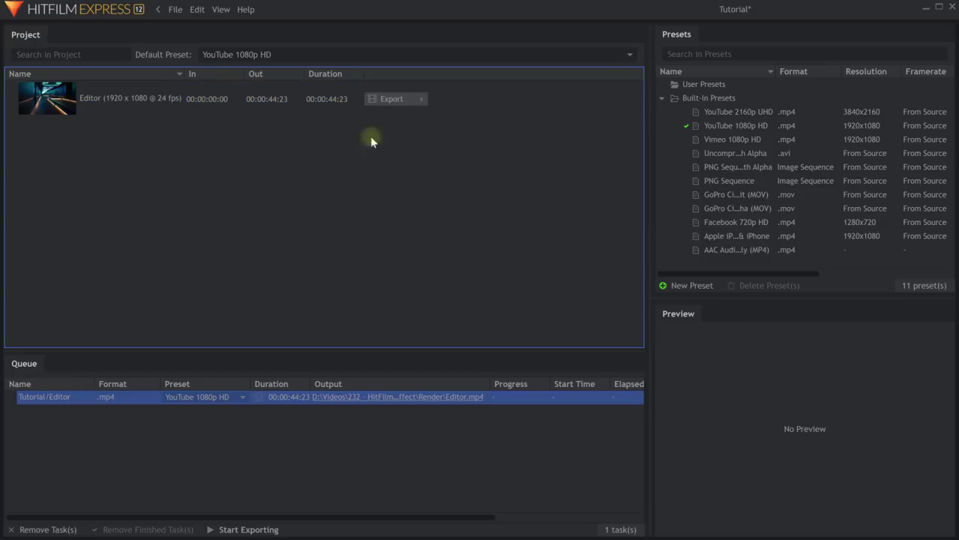
left_click(420, 99)
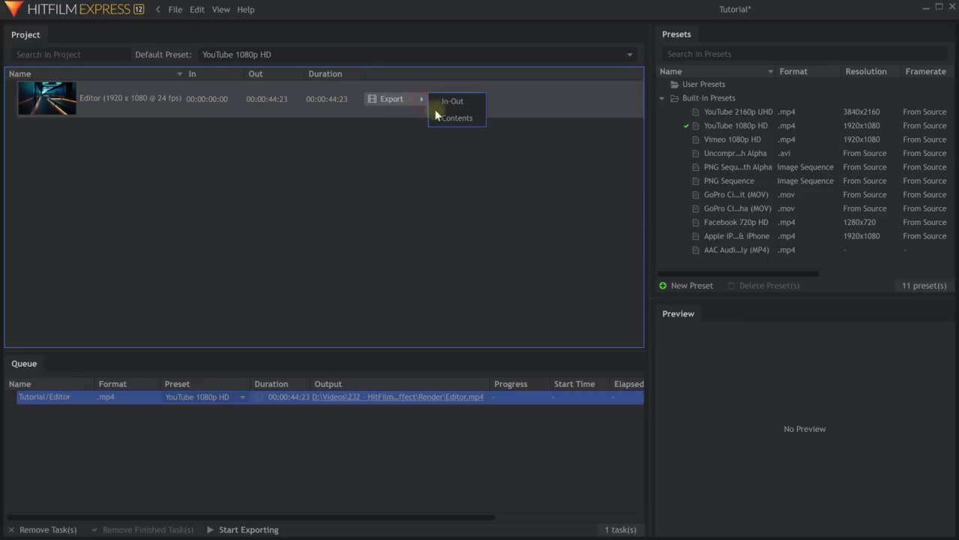
left_click(356, 197)
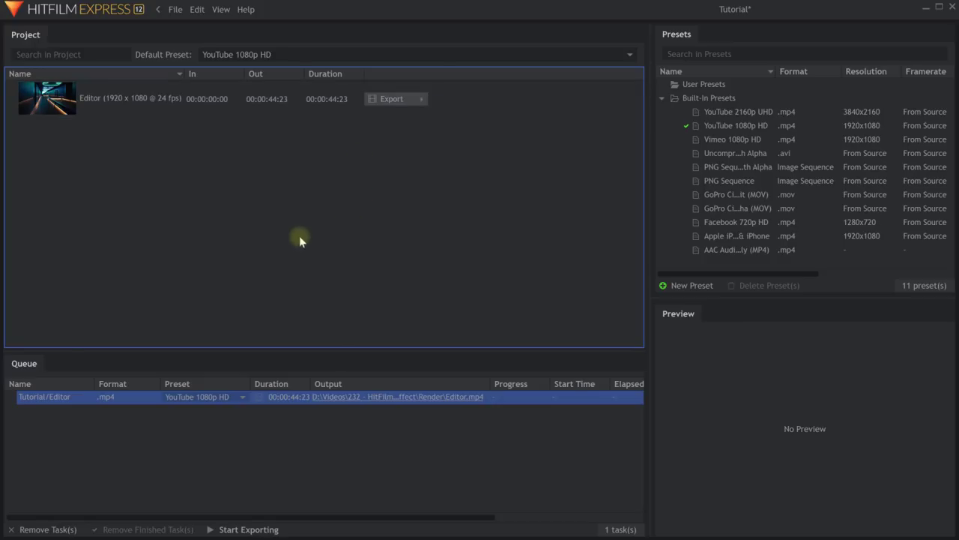
left_click_drag(80, 350, 88, 320)
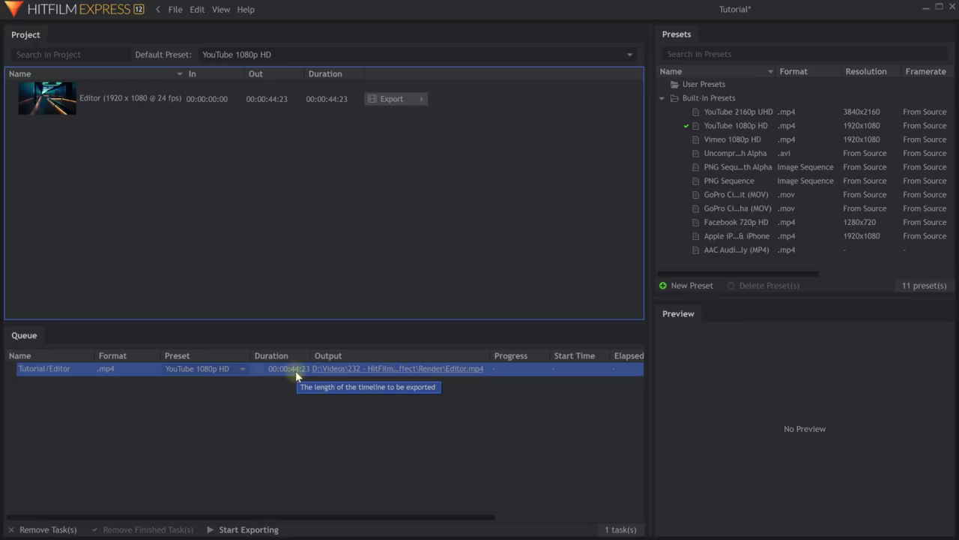
Render the Editor timeline to Masterpiece.mp4, then open the finished file for playback.
left_click(457, 369)
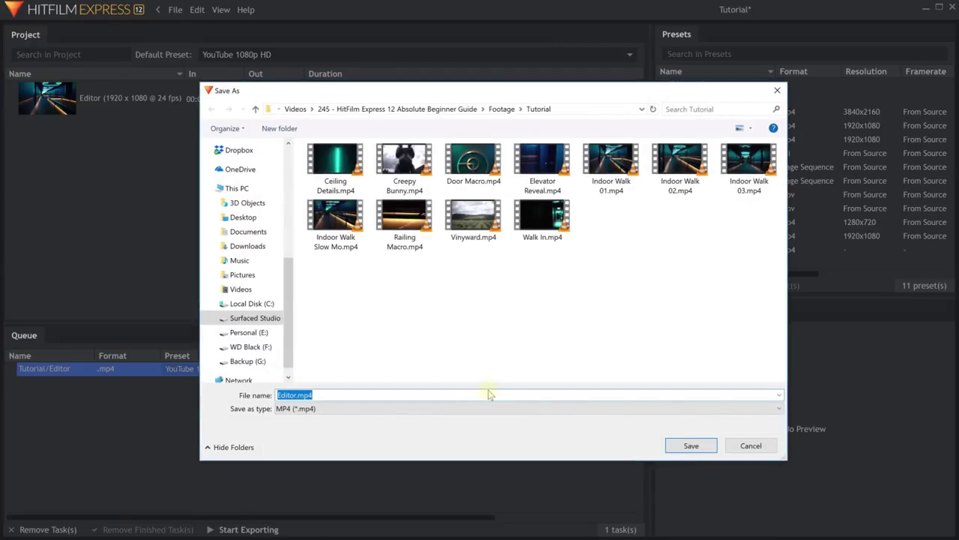
type("Masterpiece")
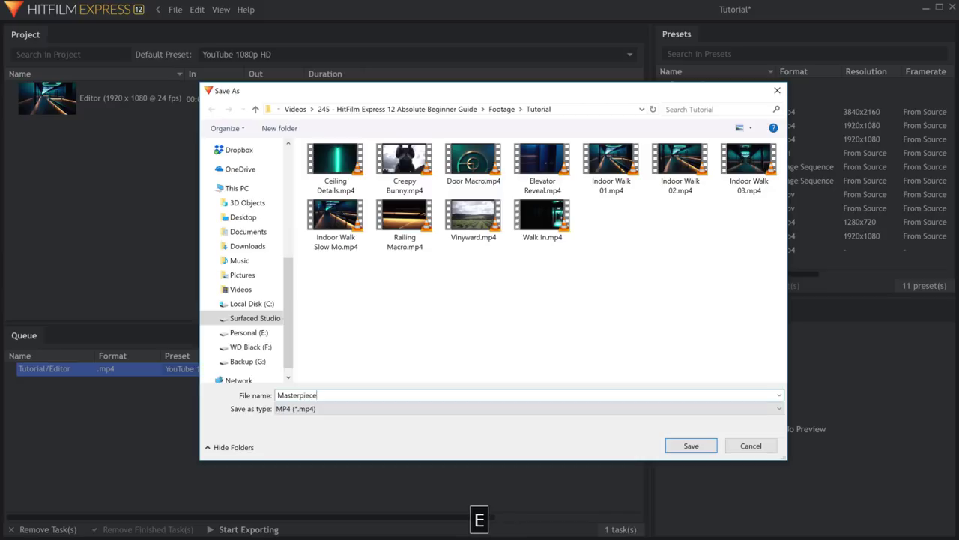
left_click(689, 445)
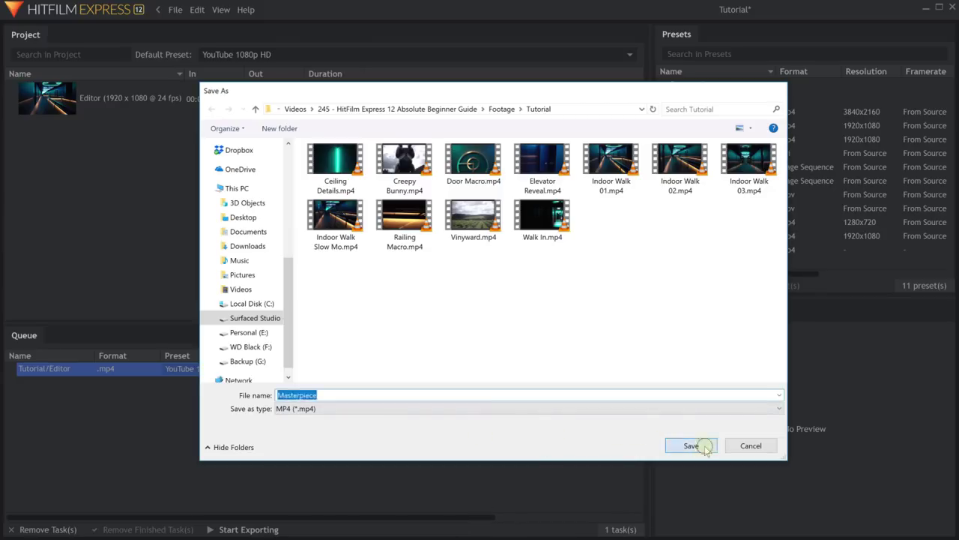
left_click(236, 530)
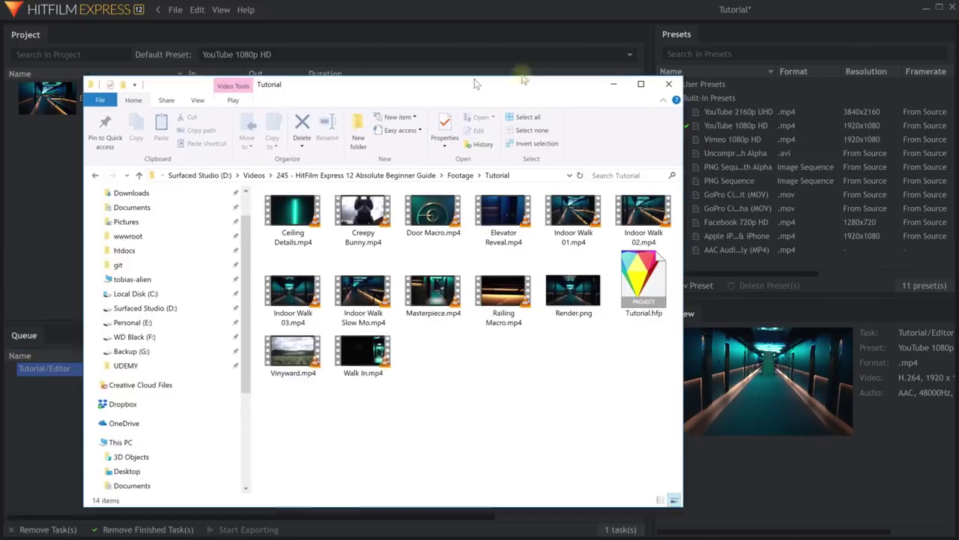
left_click(508, 292)
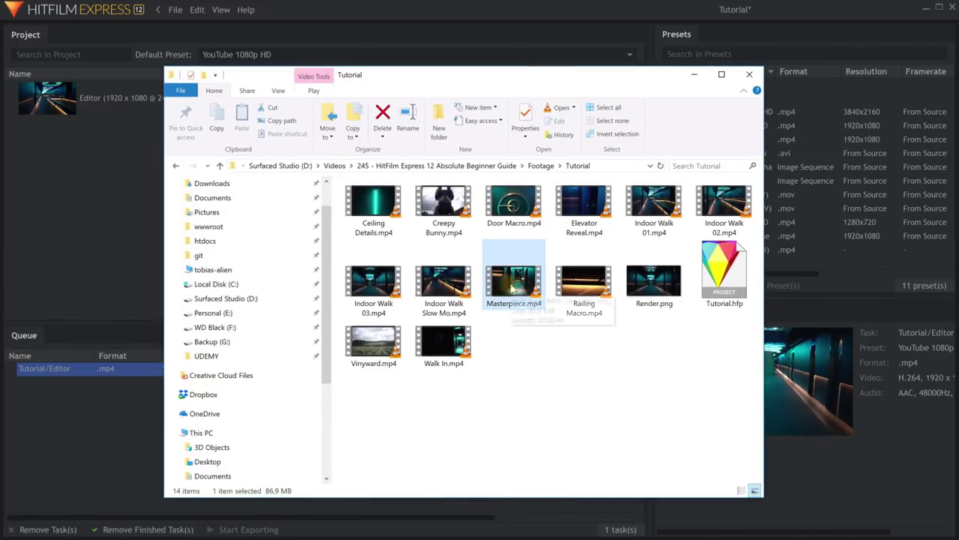
double_click(508, 291)
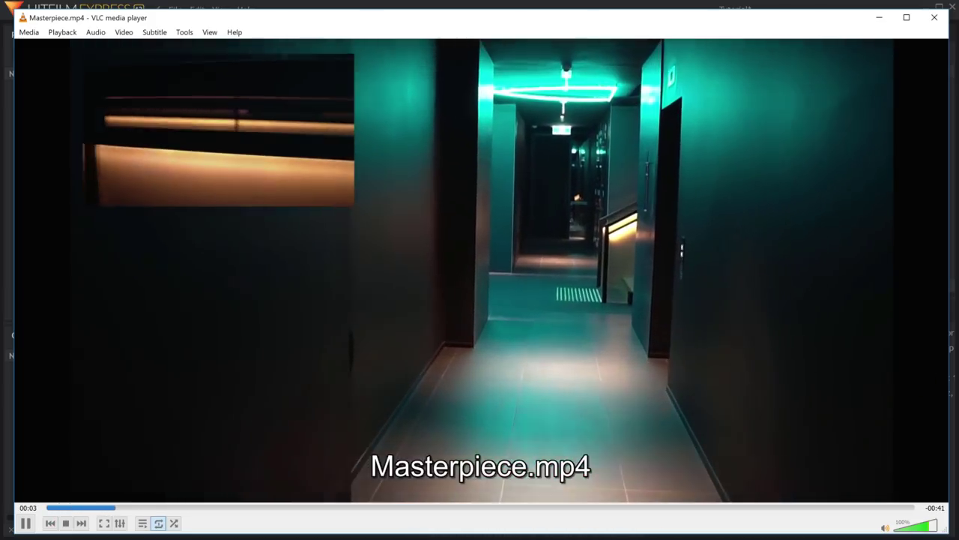
Skip ahead in Masterpiece.mp4, close VLC, and return to HitFilm's export screen.
left_click(285, 507)
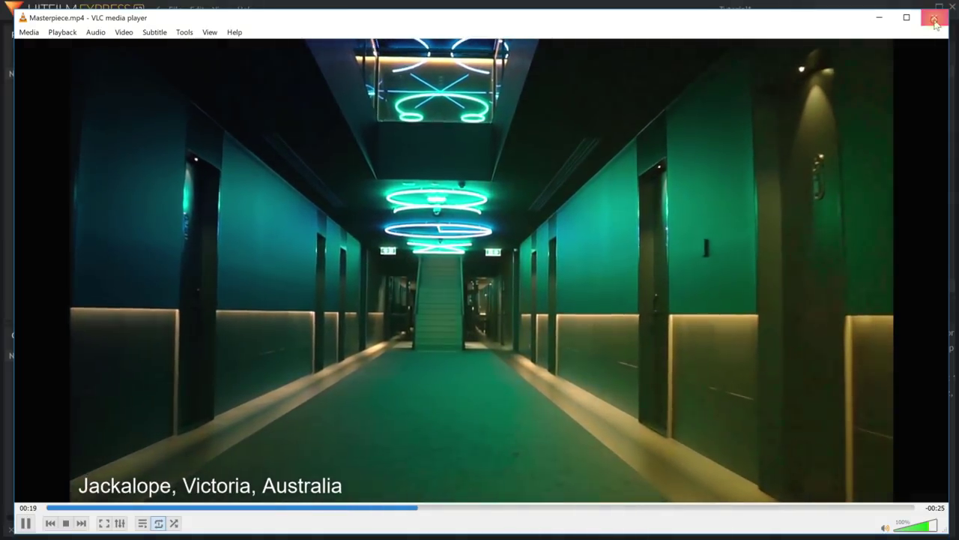
left_click(935, 21)
left_click(78, 463)
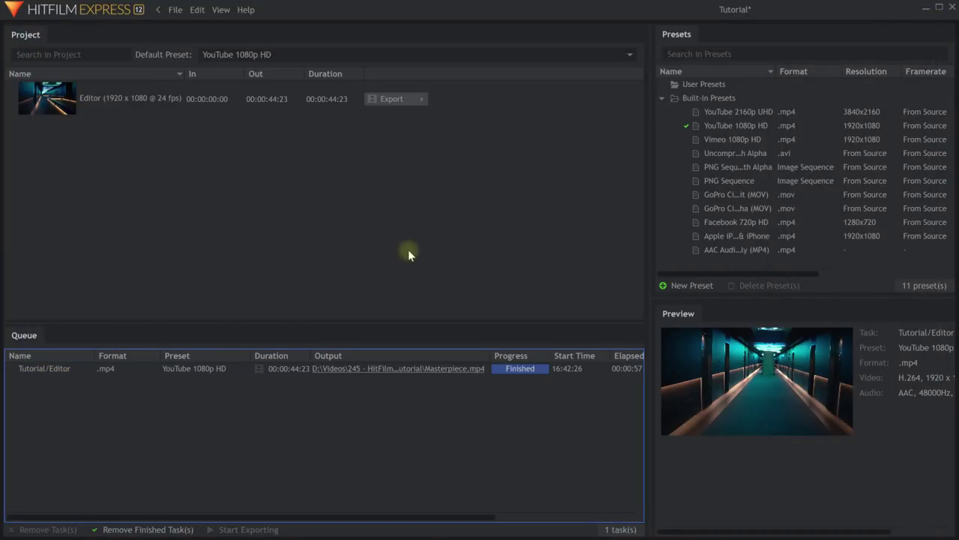
Queue a second In-Out range export of the Editor timeline.
left_click(407, 185)
left_click(156, 95)
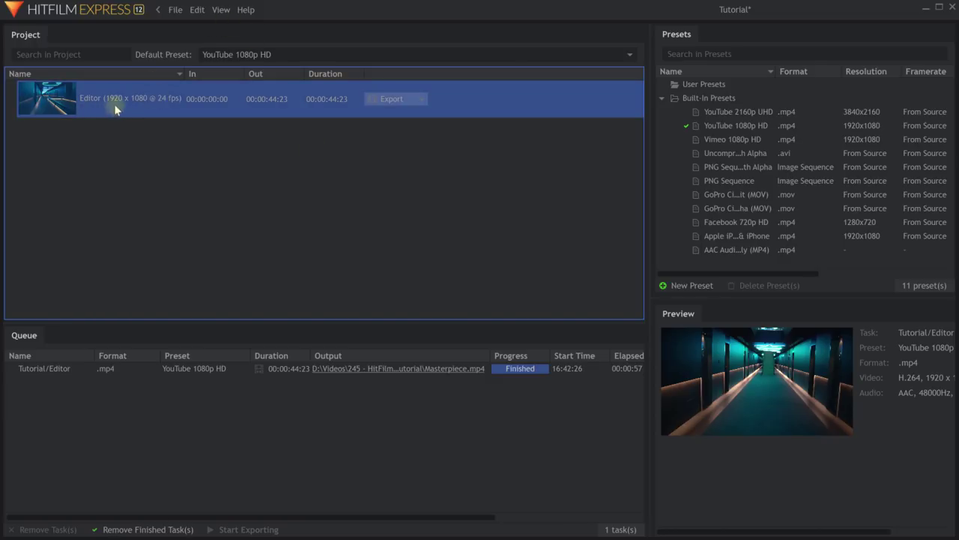
left_click(422, 99)
left_click(450, 102)
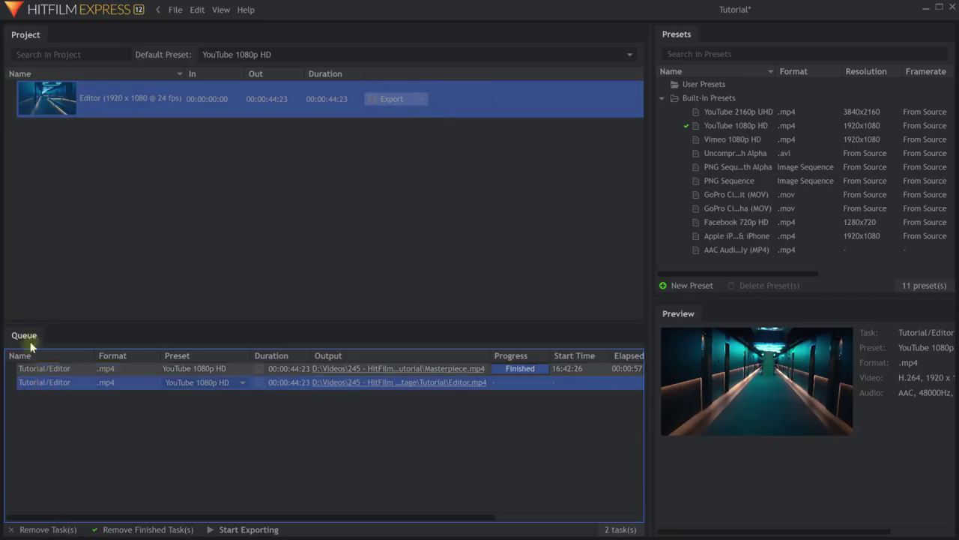
Apply the PNG Sequence preset to the second task and begin a new preset.
left_click(242, 382)
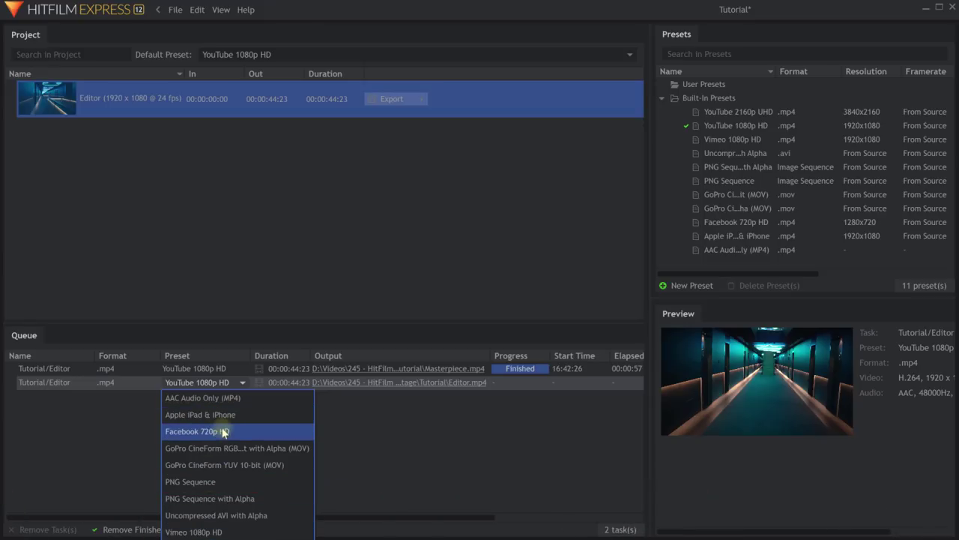
left_click(239, 383)
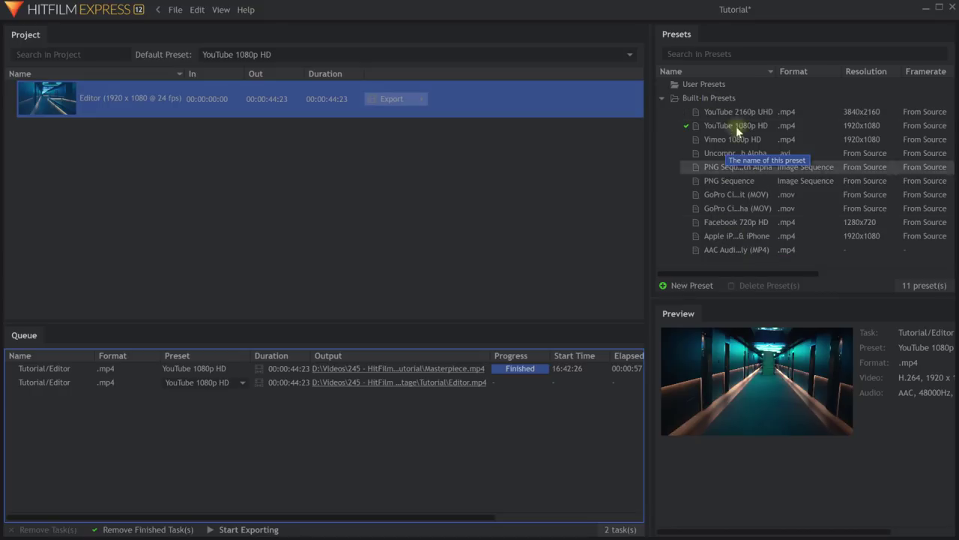
left_click(239, 383)
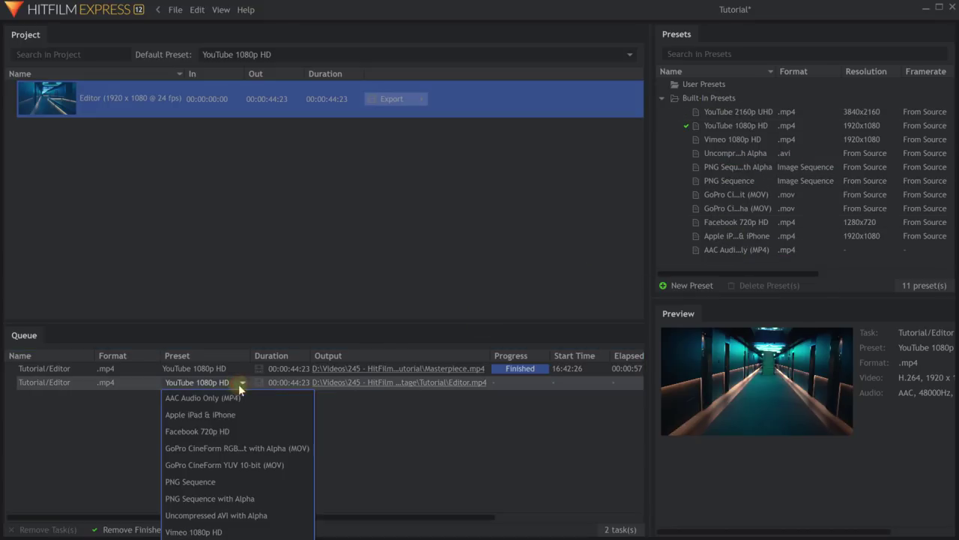
left_click_drag(738, 181, 197, 382)
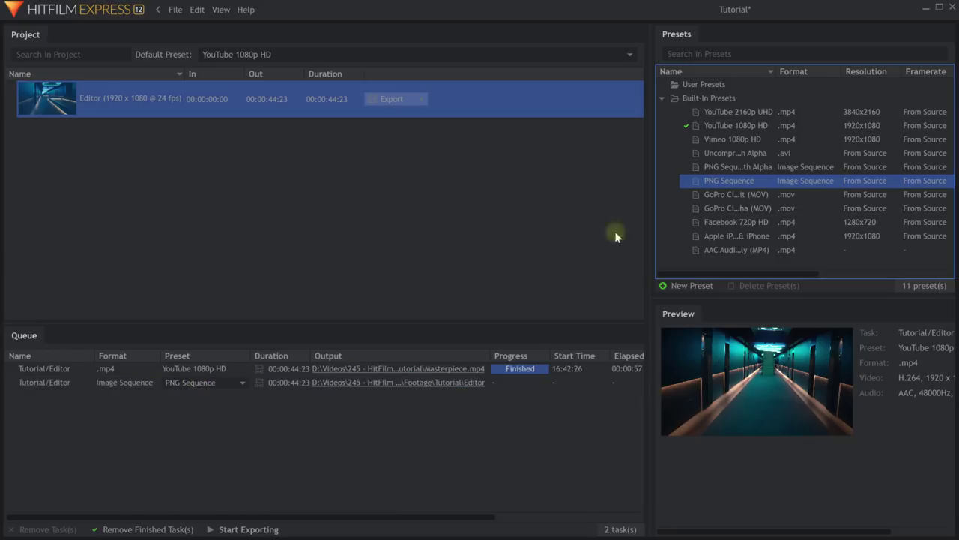
left_click(683, 289)
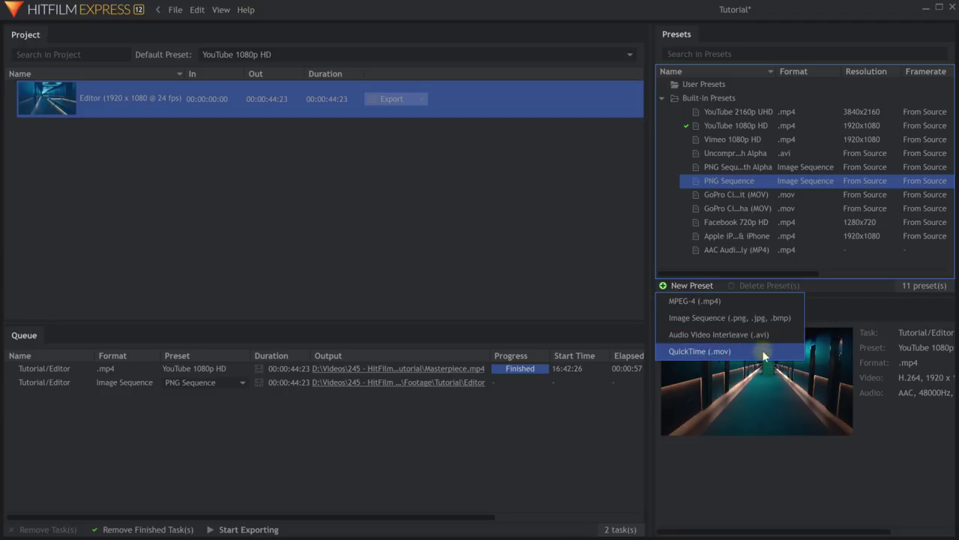
Create MPEG-4 preset 'Amazing Preset' with bitrate raised to about 30 Mbps and audio disabled.
left_click(762, 302)
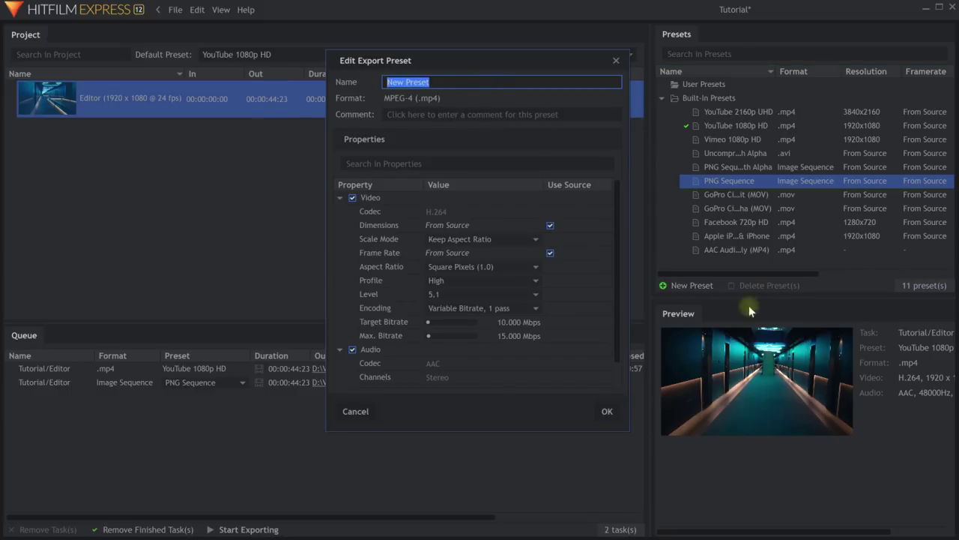
type("Amazing Preset")
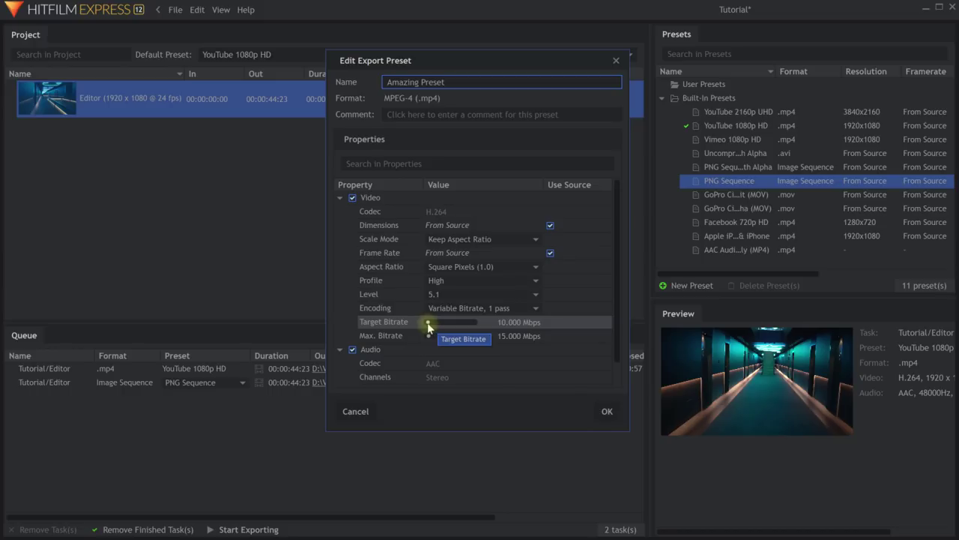
left_click_drag(428, 323, 431, 324)
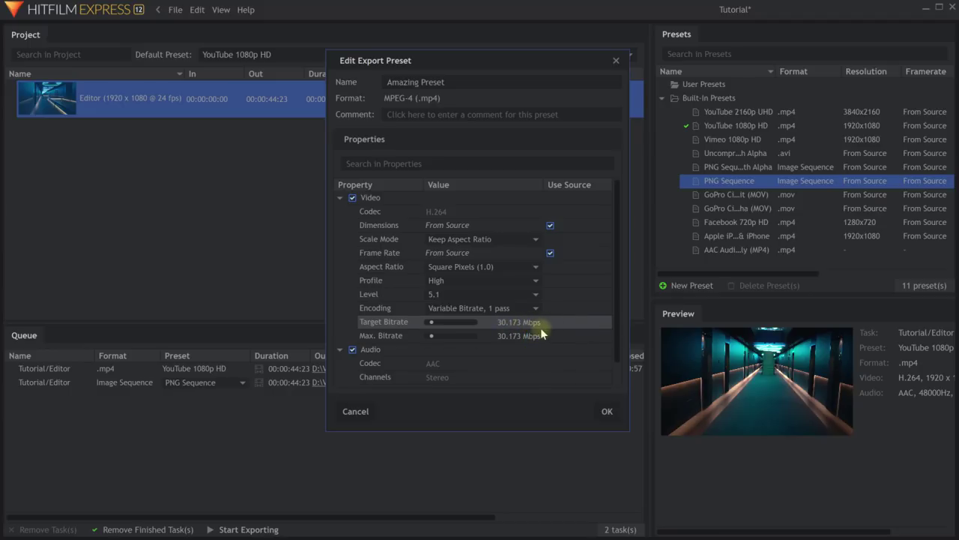
left_click(352, 349)
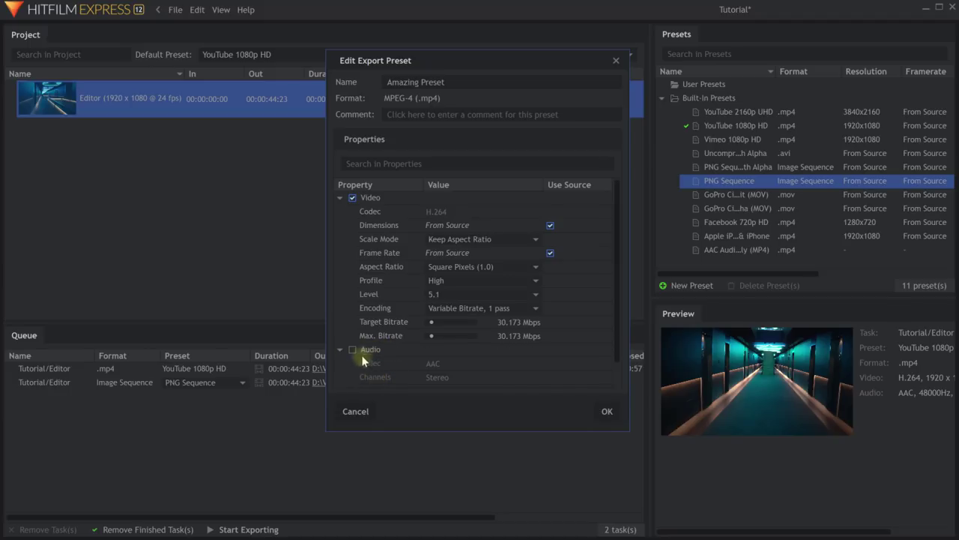
left_click(607, 411)
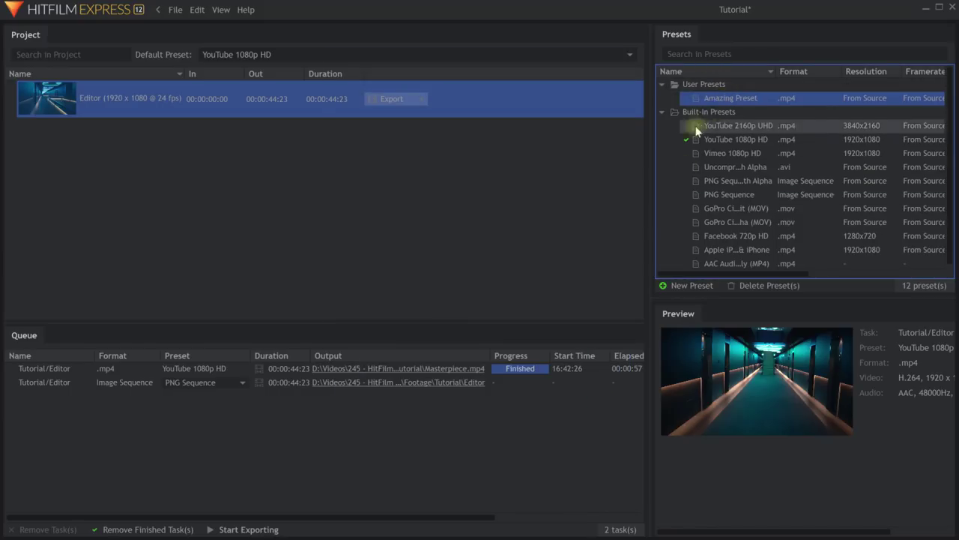
Export the second task with Amazing Preset, appending '_v2' to the Masterpiece file name.
left_click_drag(697, 98, 138, 386)
left_click(409, 382)
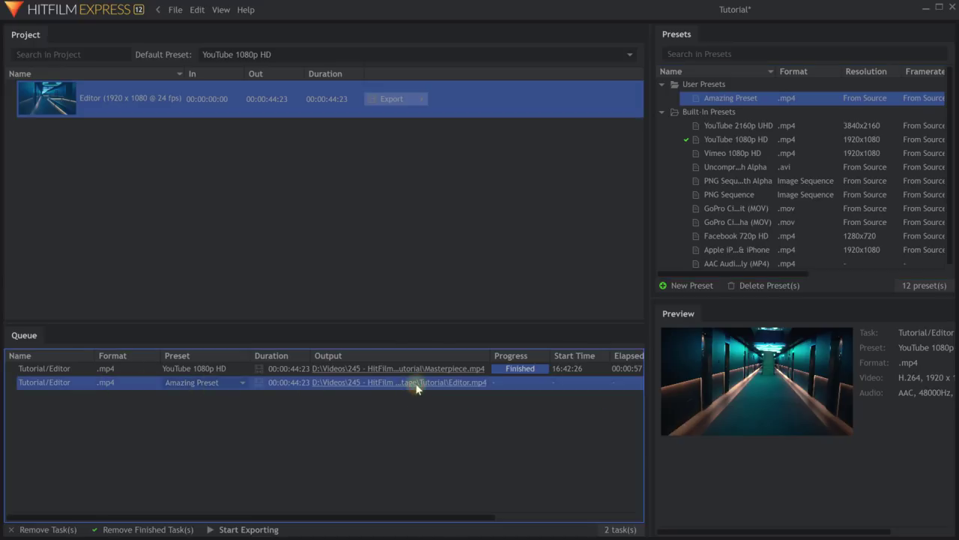
left_click(318, 395)
type("_v2")
key("Return")
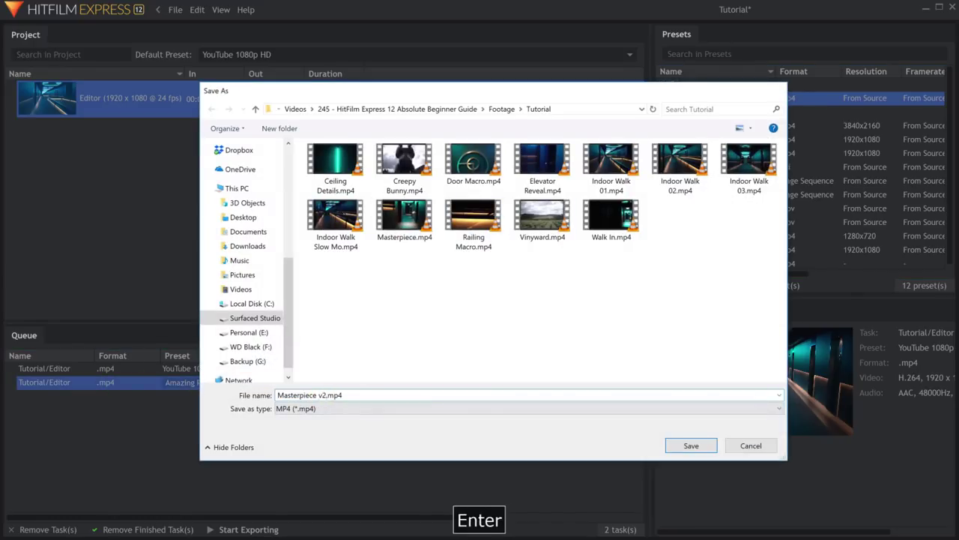
left_click(256, 529)
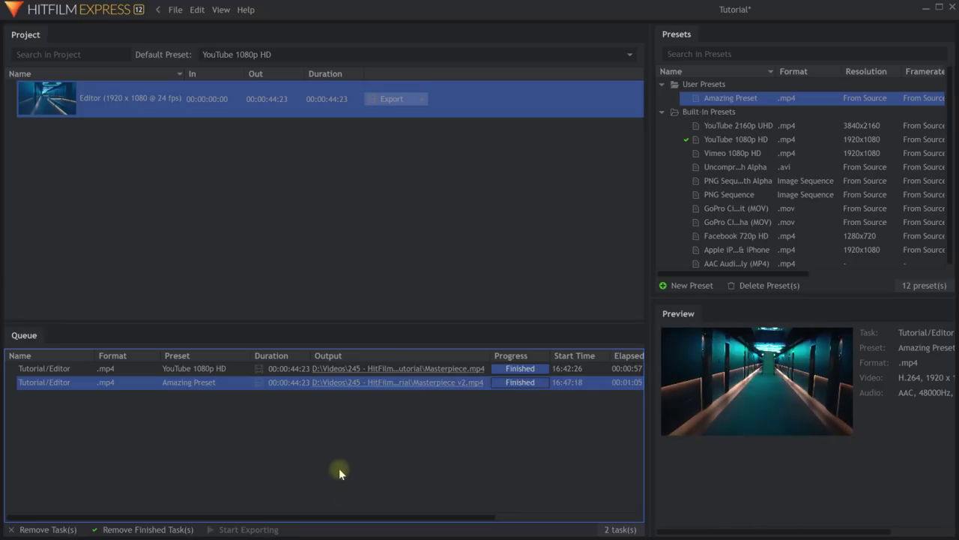
left_click(220, 10)
In the Editor, rewind to the start and scrub forward to the Jackalope caption around 19 seconds.
left_click(236, 43)
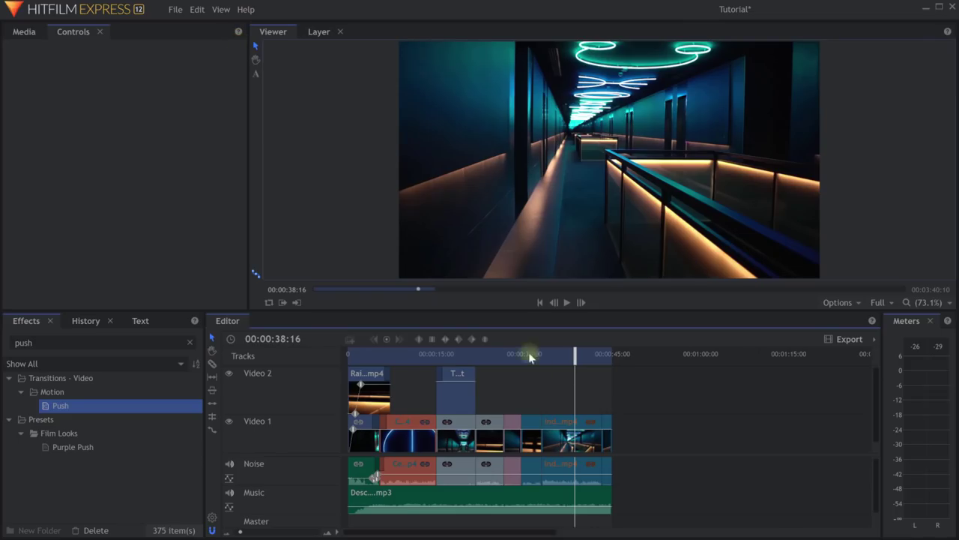
left_click_drag(463, 358, 322, 359)
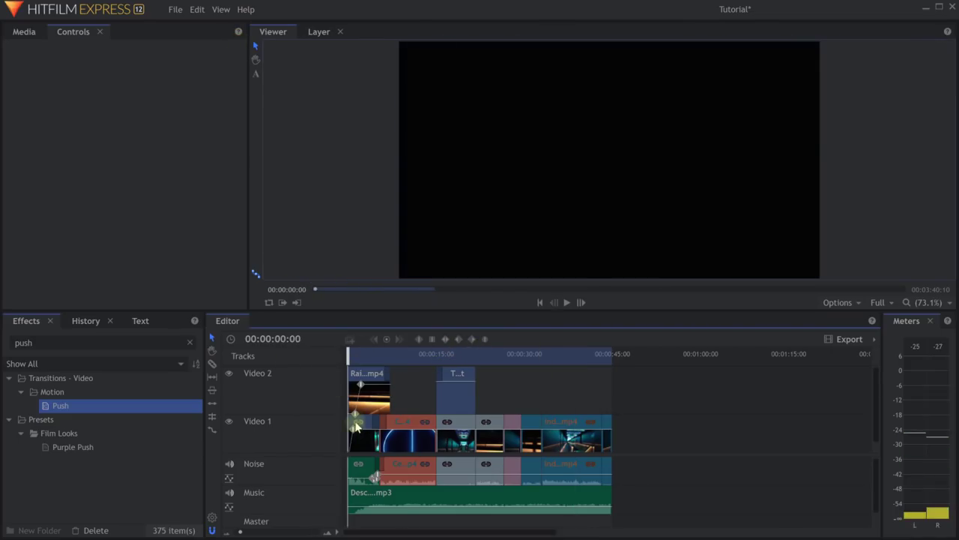
scroll(350, 422, "up", 3)
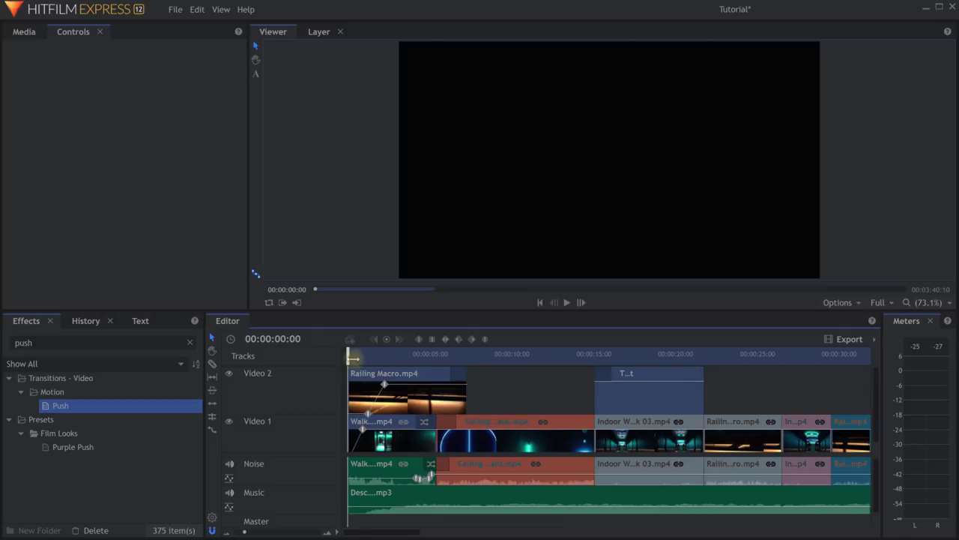
left_click_drag(352, 357, 670, 379)
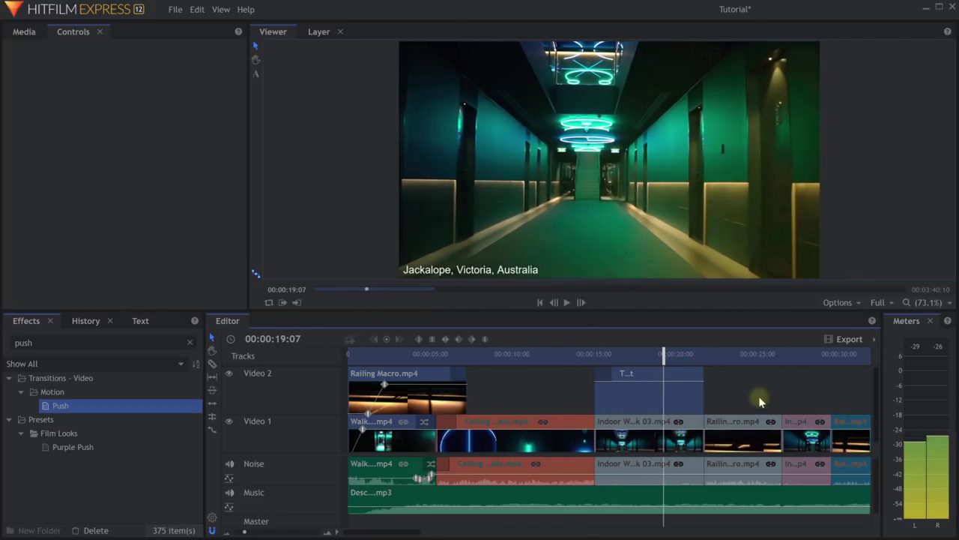